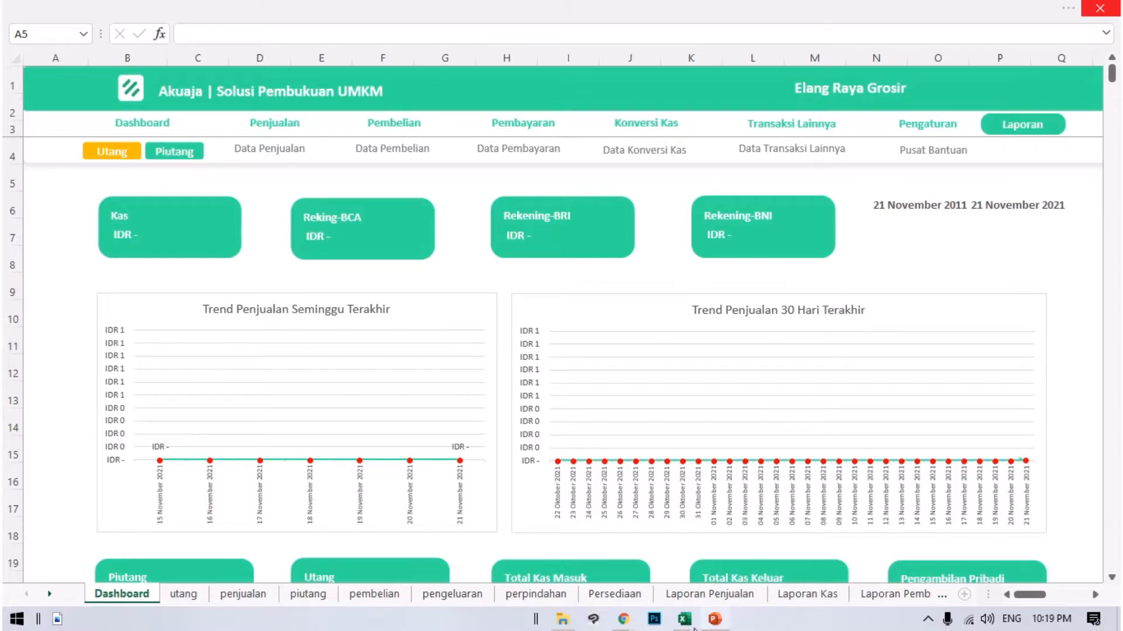
# Switch to the Data Barang workbook and examine the product list and its nama column.
pyautogui.moveTo(690, 628)
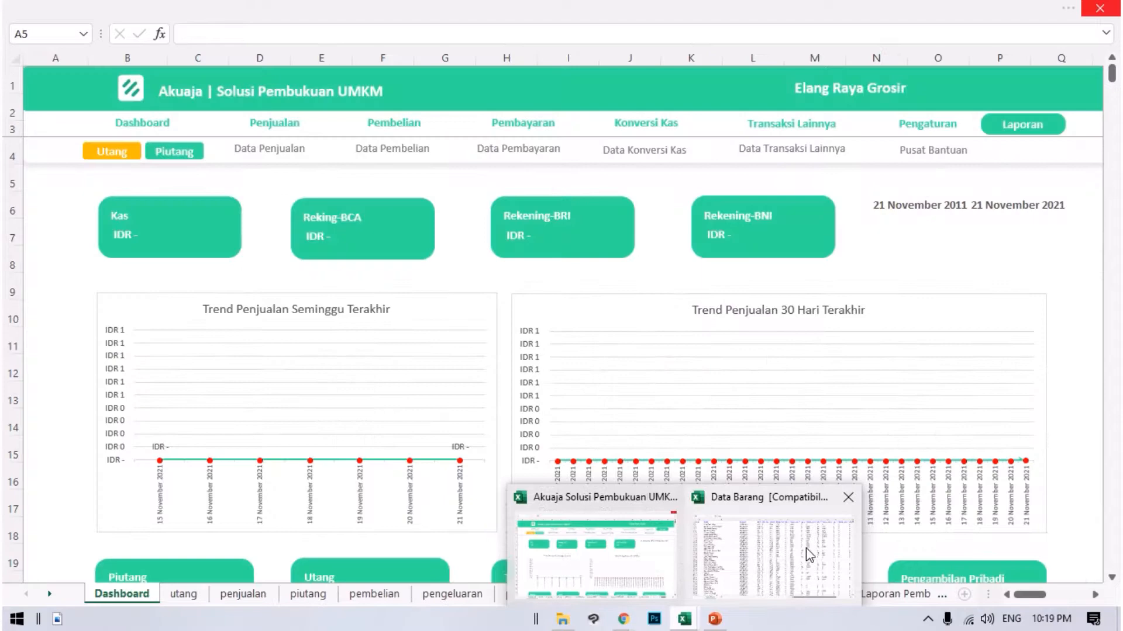
pyautogui.click(805, 549)
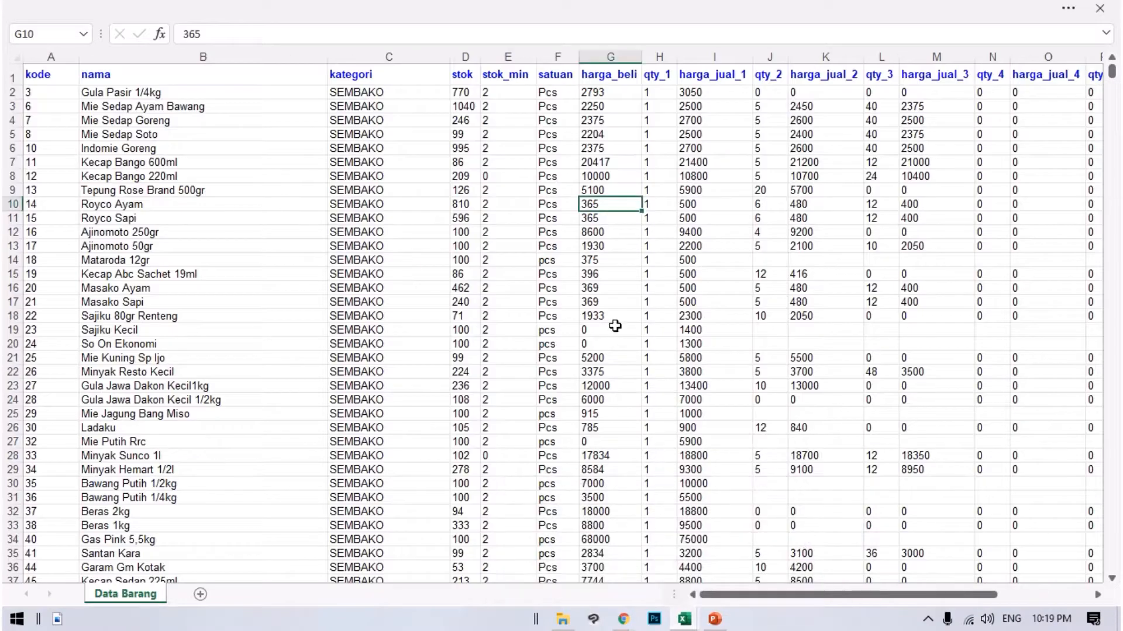
pyautogui.scroll(-1, 404, 259)
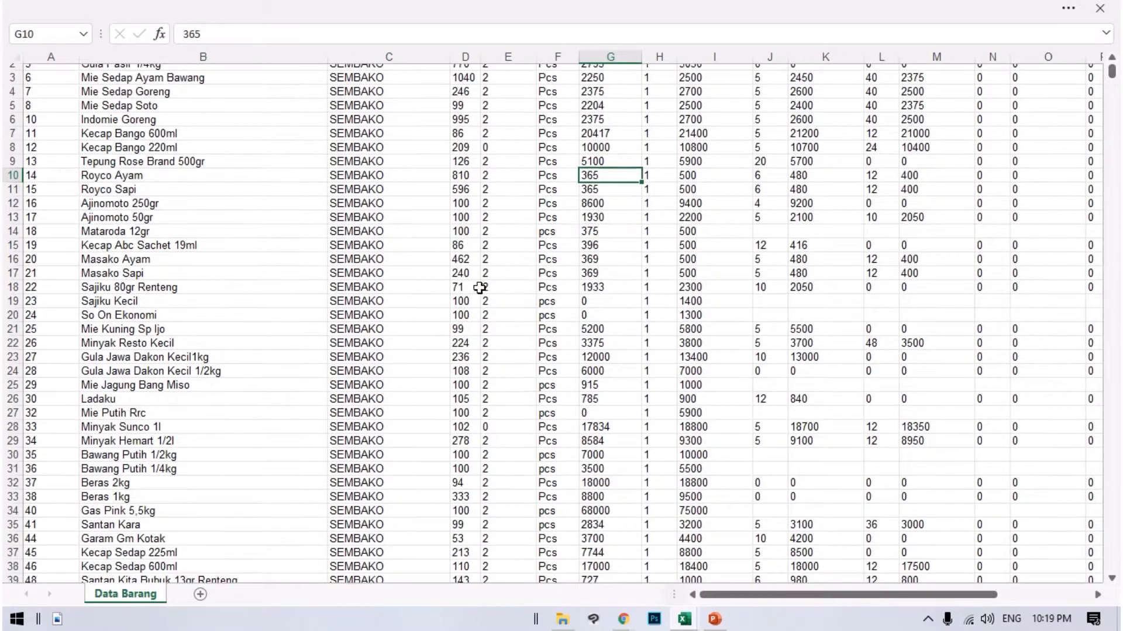
pyautogui.scroll(1, 482, 288)
pyautogui.click(103, 94)
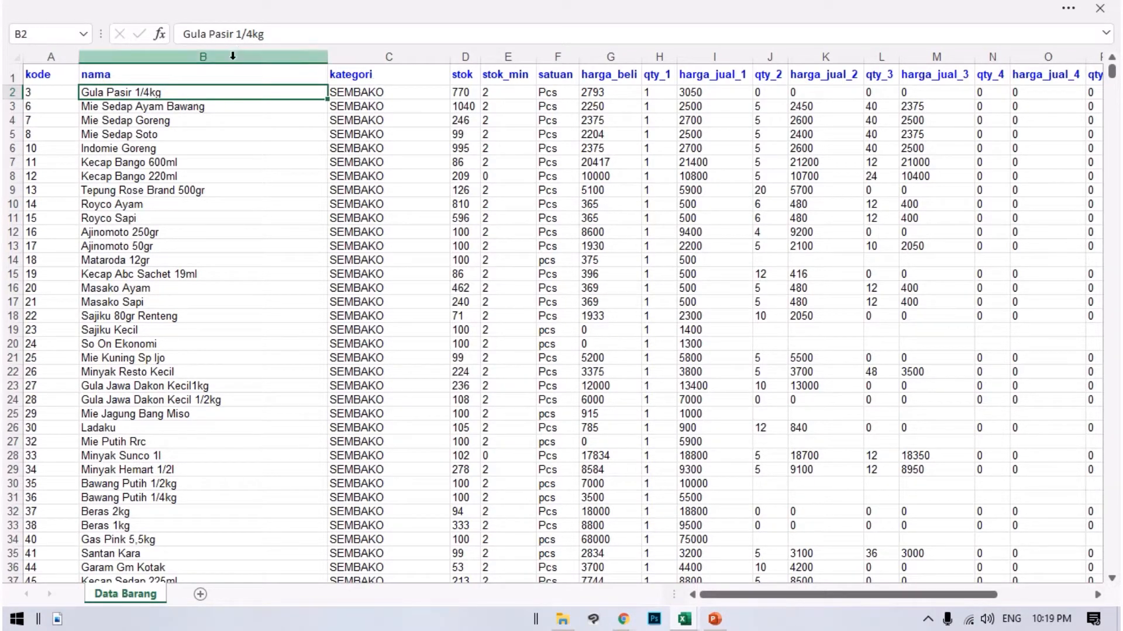
pyautogui.click(221, 76)
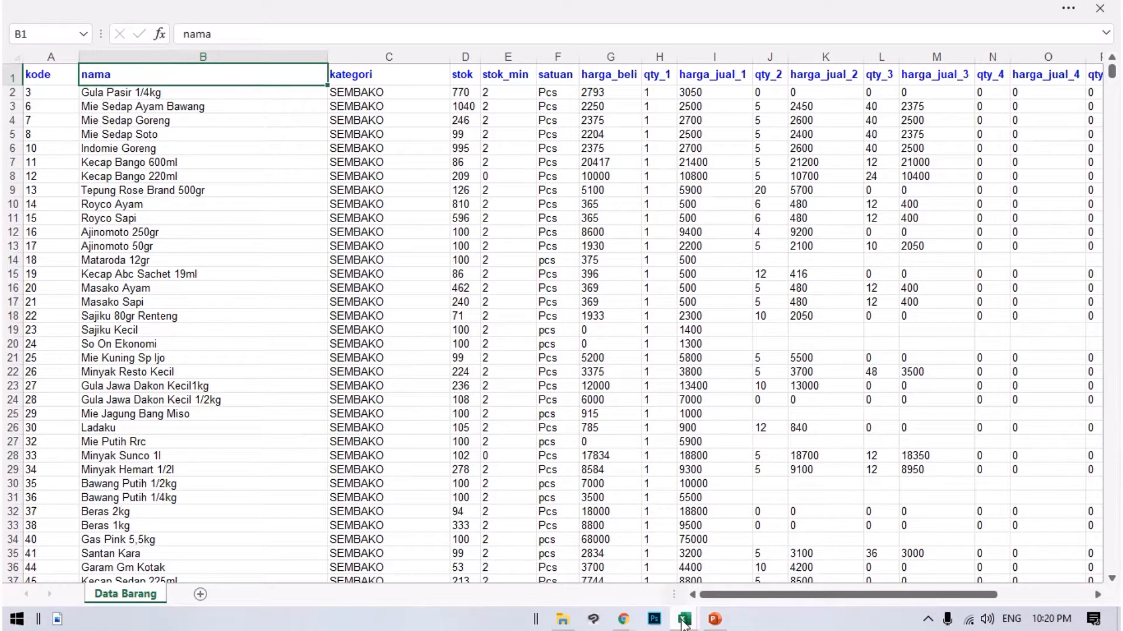
# Return to the Akuaja workbook, open the Pengaturan page and inspect the Pengaturan Produk table's Nama Produk and Total columns.
pyautogui.moveTo(684, 621)
pyautogui.click(643, 565)
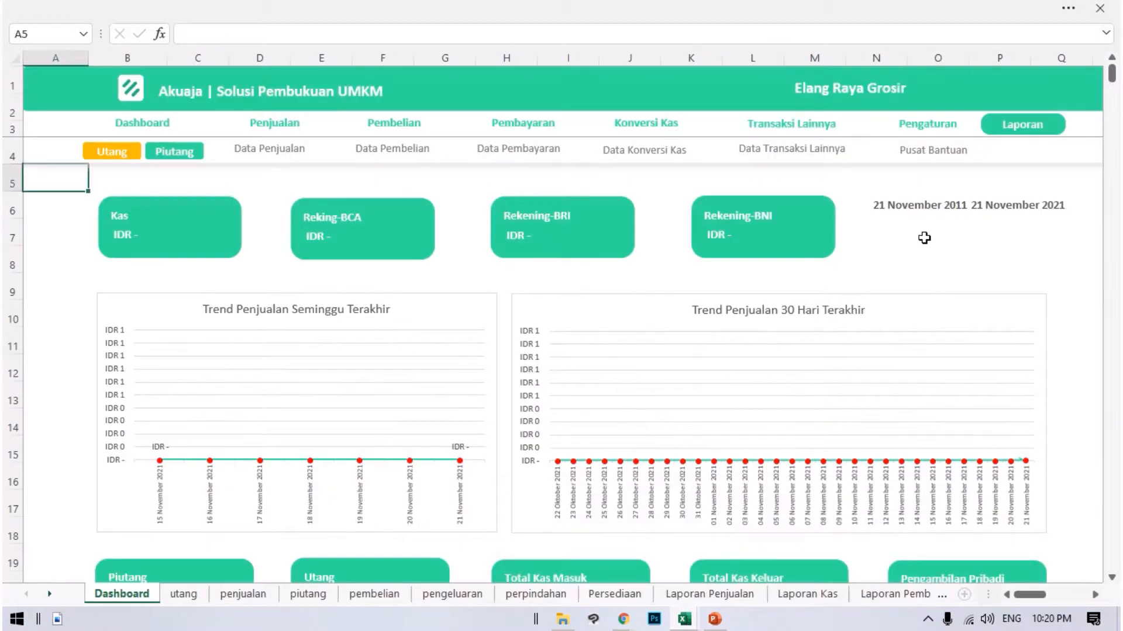
pyautogui.click(935, 125)
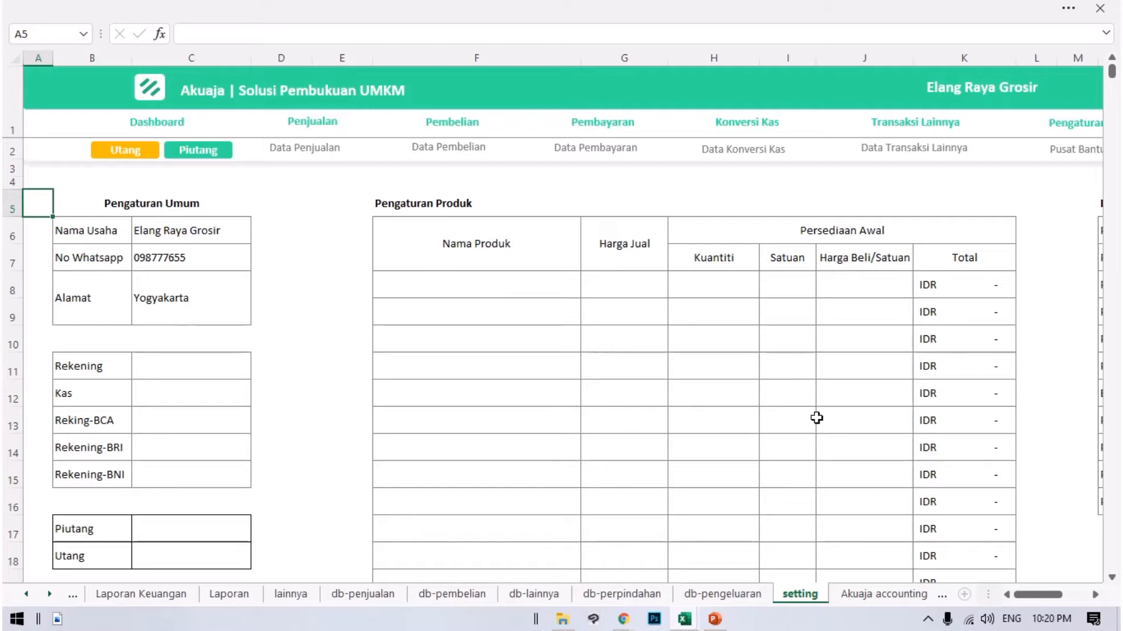
pyautogui.click(440, 209)
pyautogui.click(459, 243)
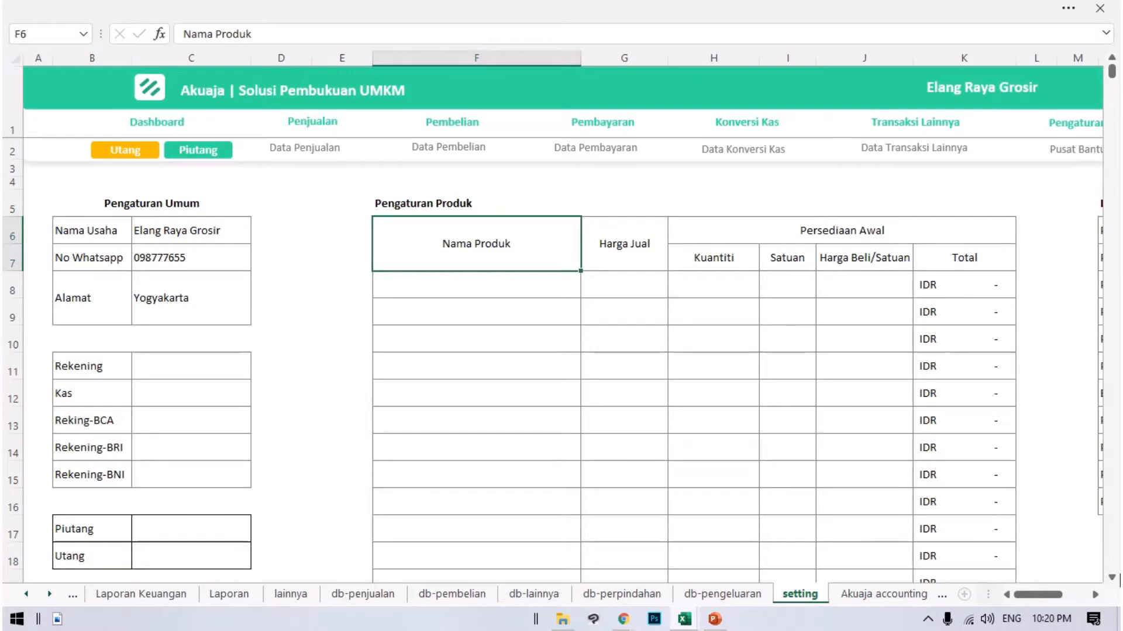
pyautogui.click(995, 282)
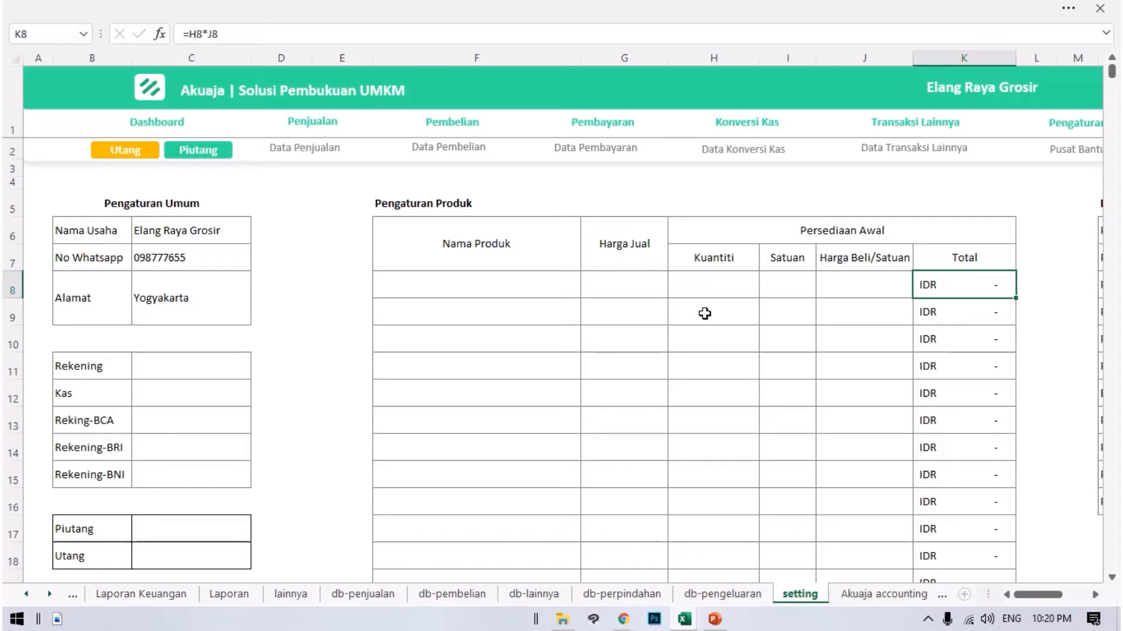
pyautogui.click(463, 243)
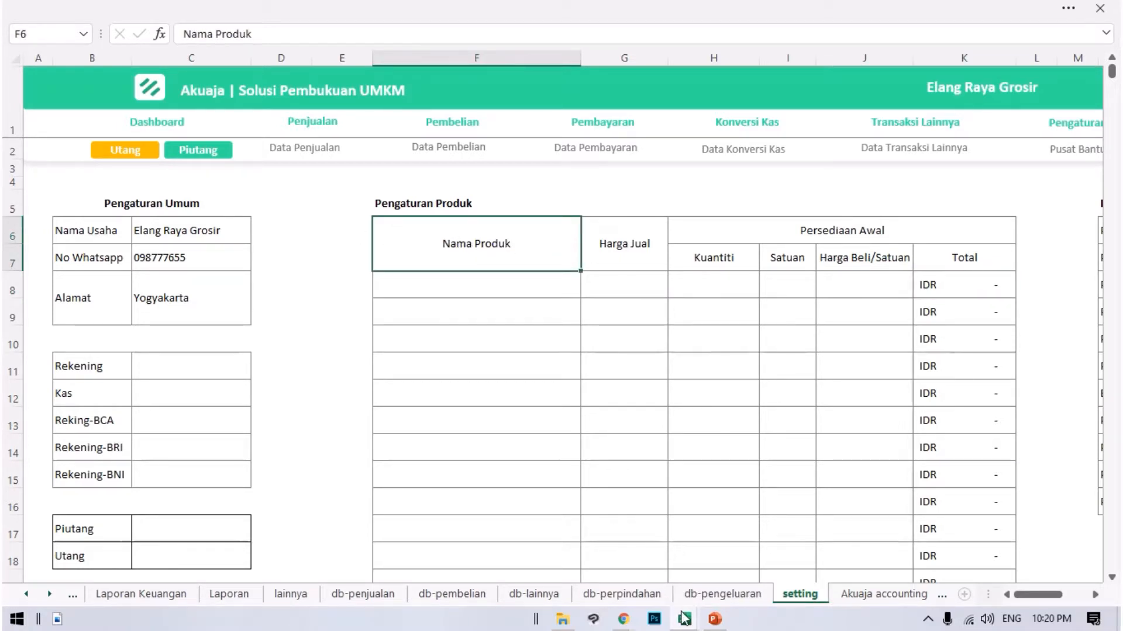
# Copy all product names in the nama column of the Data Barang workbook, cells B2 to B1422.
pyautogui.moveTo(685, 617)
pyautogui.click(805, 554)
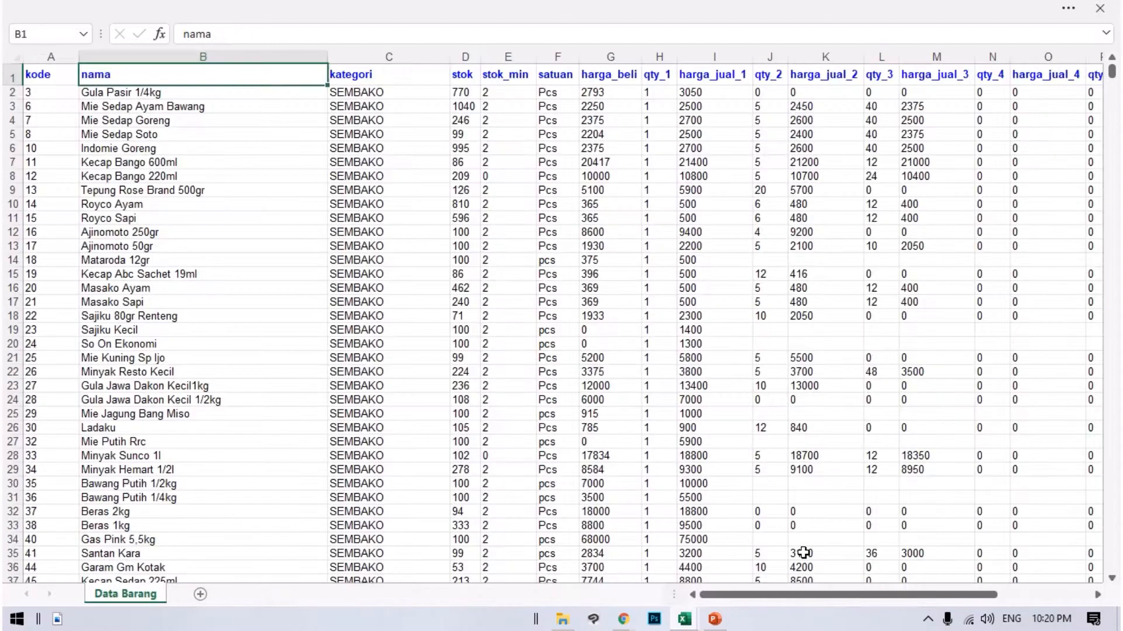
pyautogui.moveTo(118, 94); pyautogui.dragTo(161, 426)
pyautogui.hotkey('ctrl', 'c')
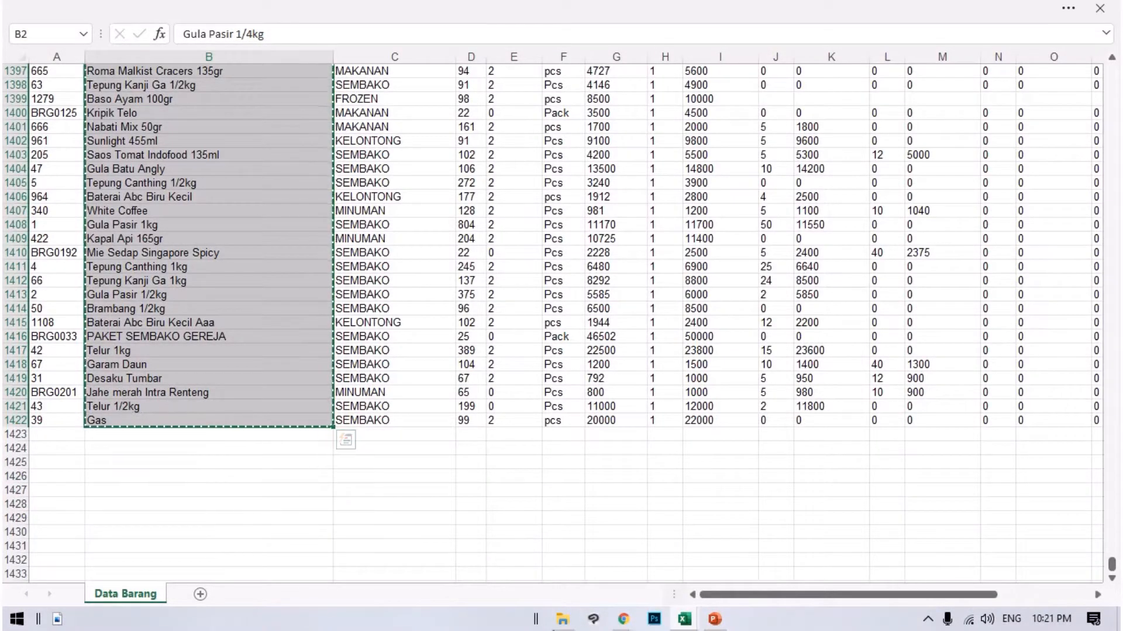
# Paste the copied product names into the Akuaja setting sheet under Nama Produk, starting at cell F8.
pyautogui.click(684, 619)
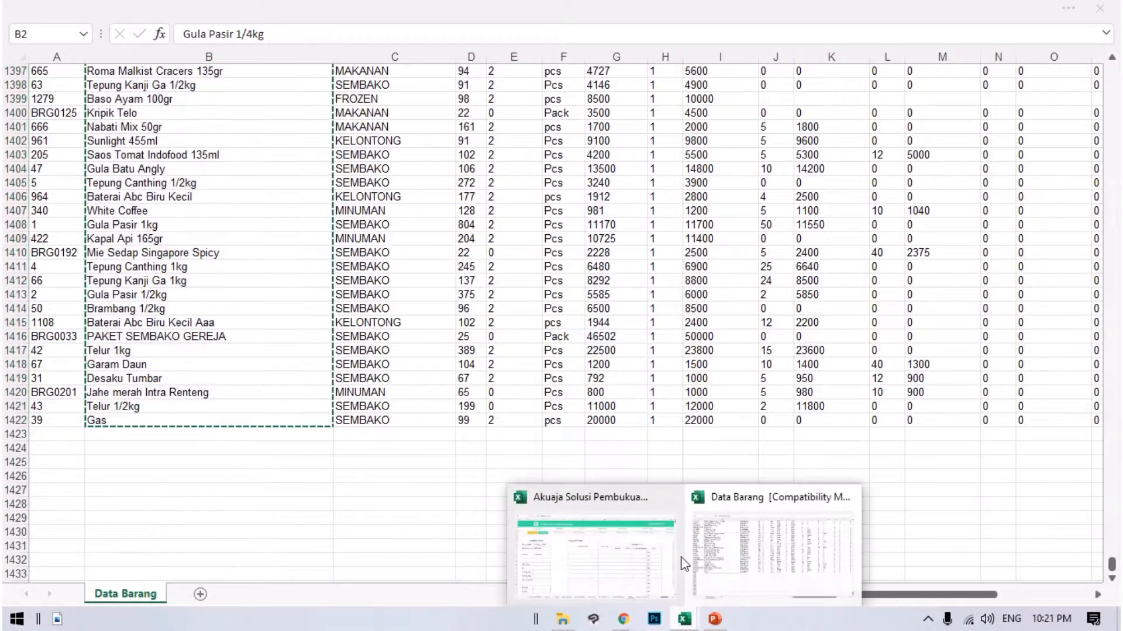
pyautogui.click(638, 518)
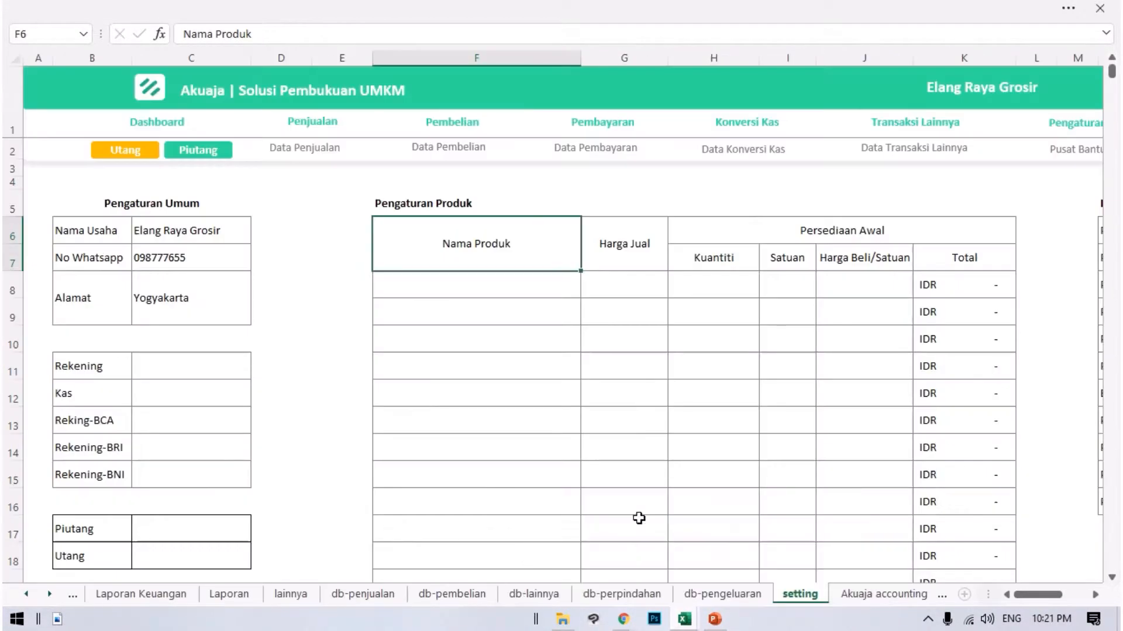
pyautogui.click(471, 285)
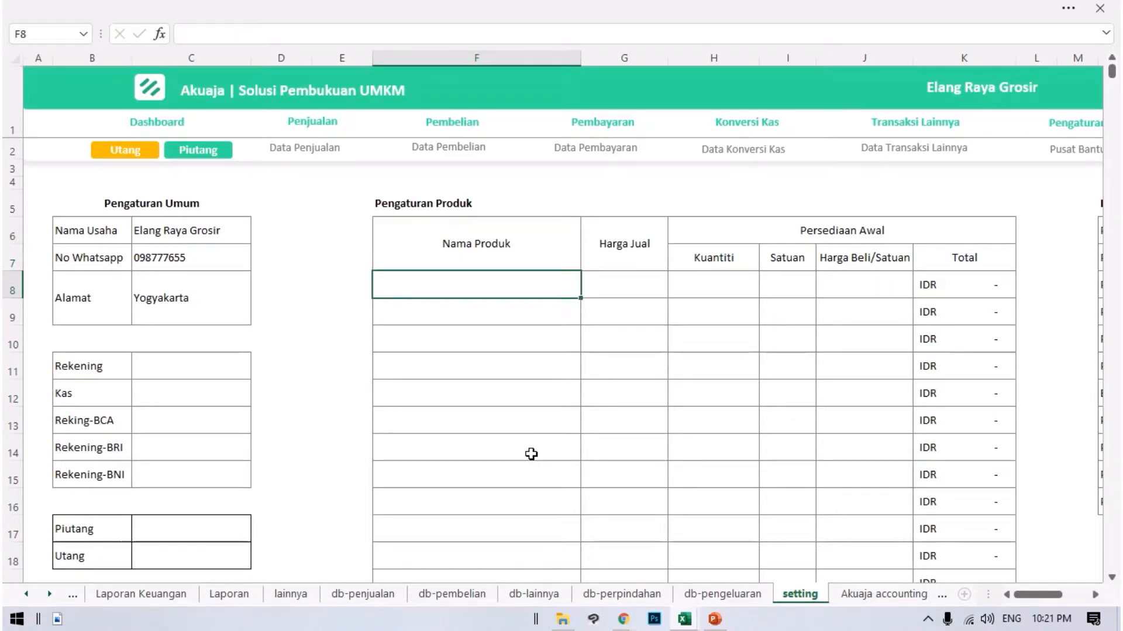
pyautogui.hotkey('ctrl', 'v')
# Check the pasted entries in the Nama Produk column and the adjacent Harga Jual column.
pyautogui.click(442, 335)
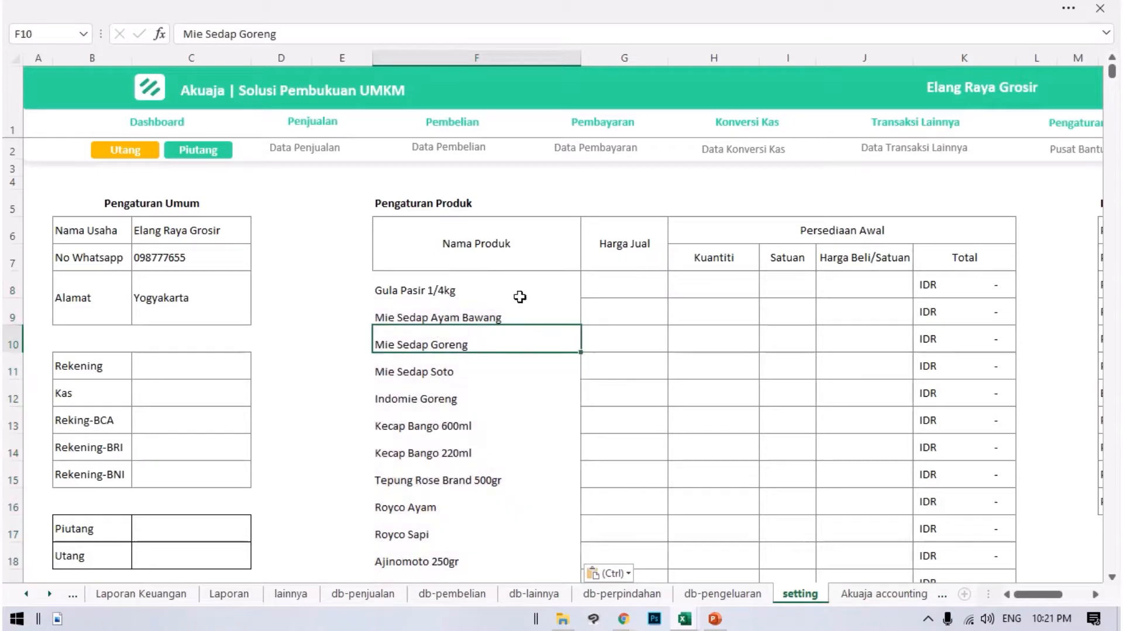
pyautogui.click(466, 287)
pyautogui.click(483, 327)
pyautogui.click(455, 291)
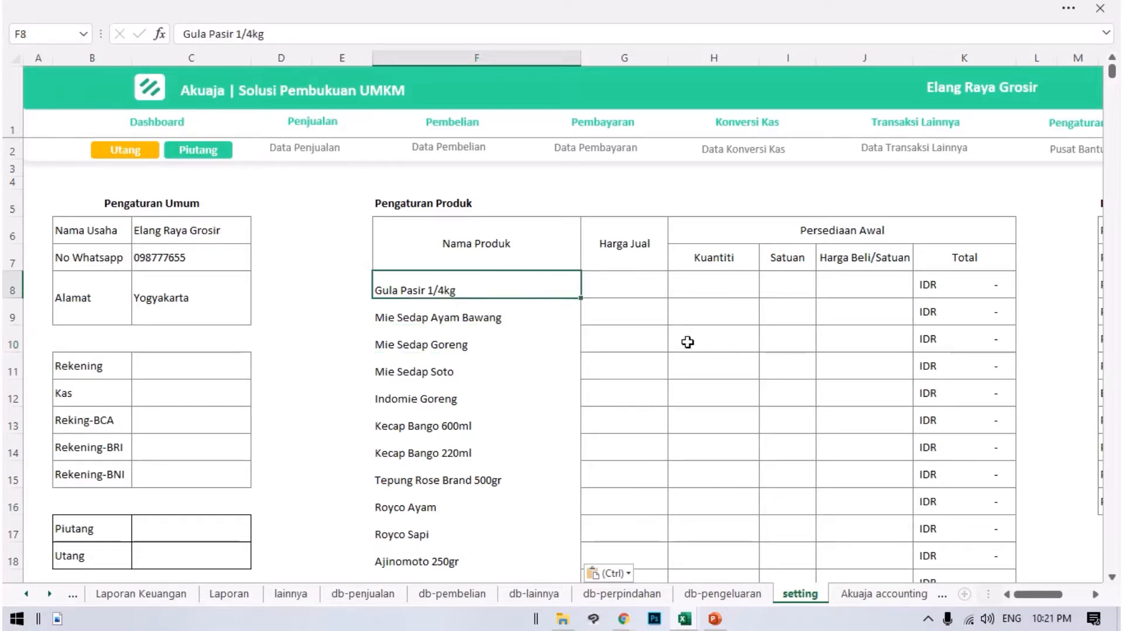
pyautogui.click(544, 318)
pyautogui.click(535, 337)
pyautogui.moveTo(494, 286); pyautogui.dragTo(549, 594)
pyautogui.scroll(20, 539, 396)
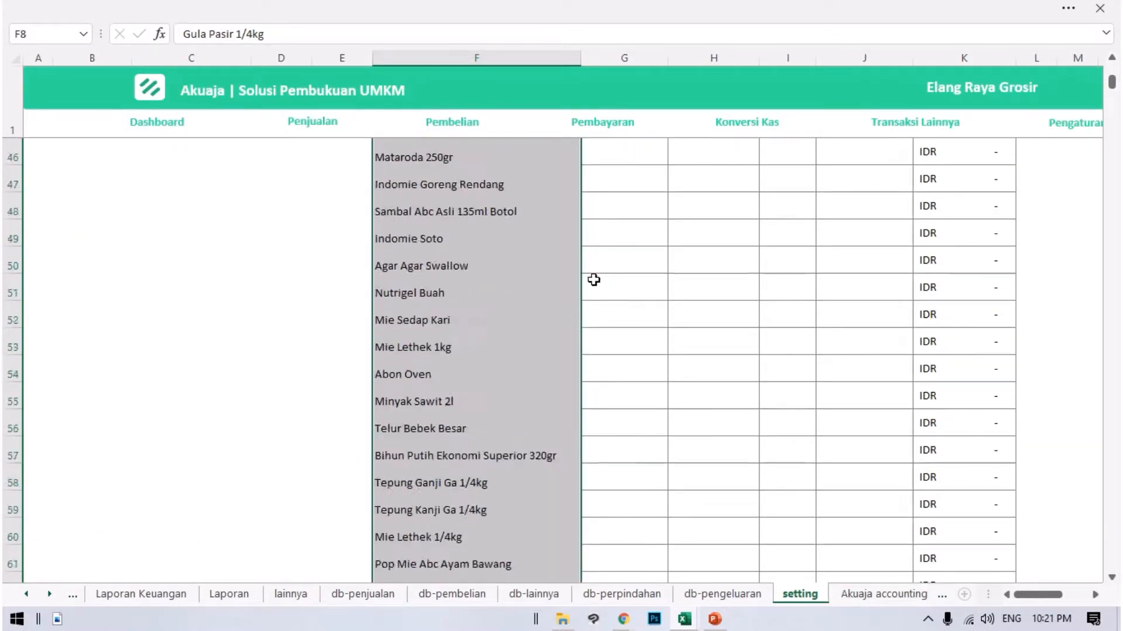
pyautogui.scroll(2, 604, 291)
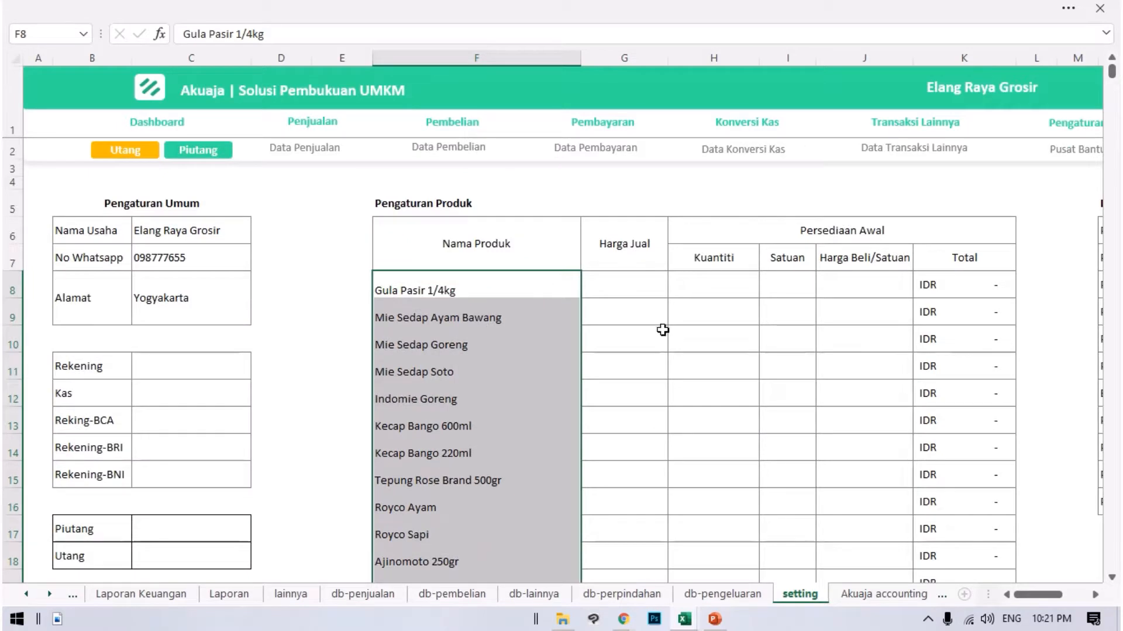
pyautogui.click(610, 303)
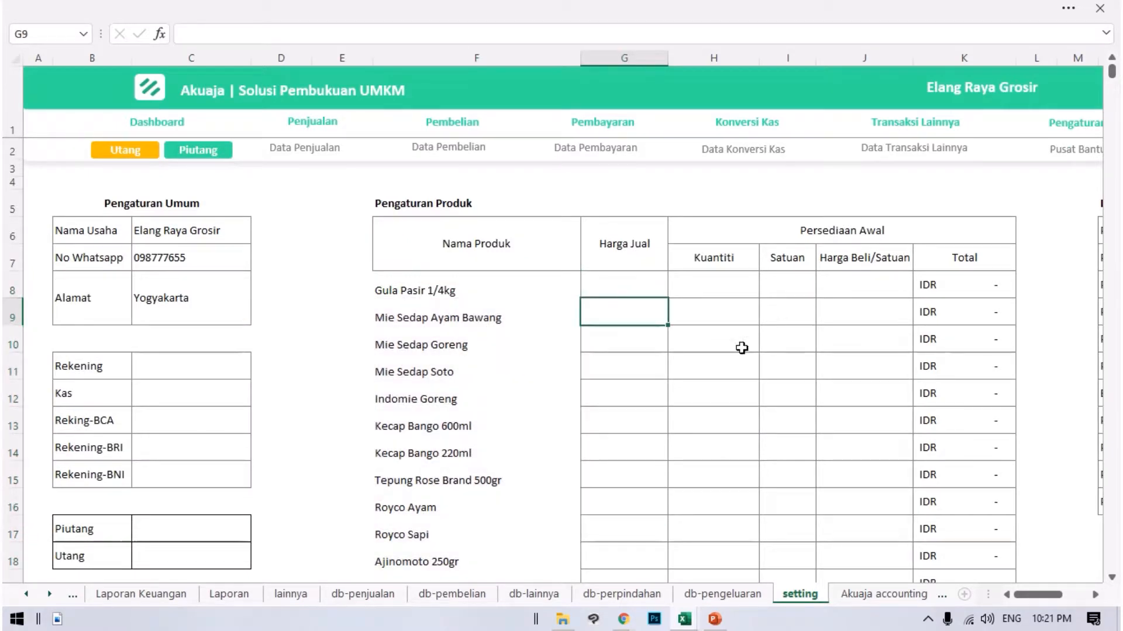
pyautogui.click(590, 245)
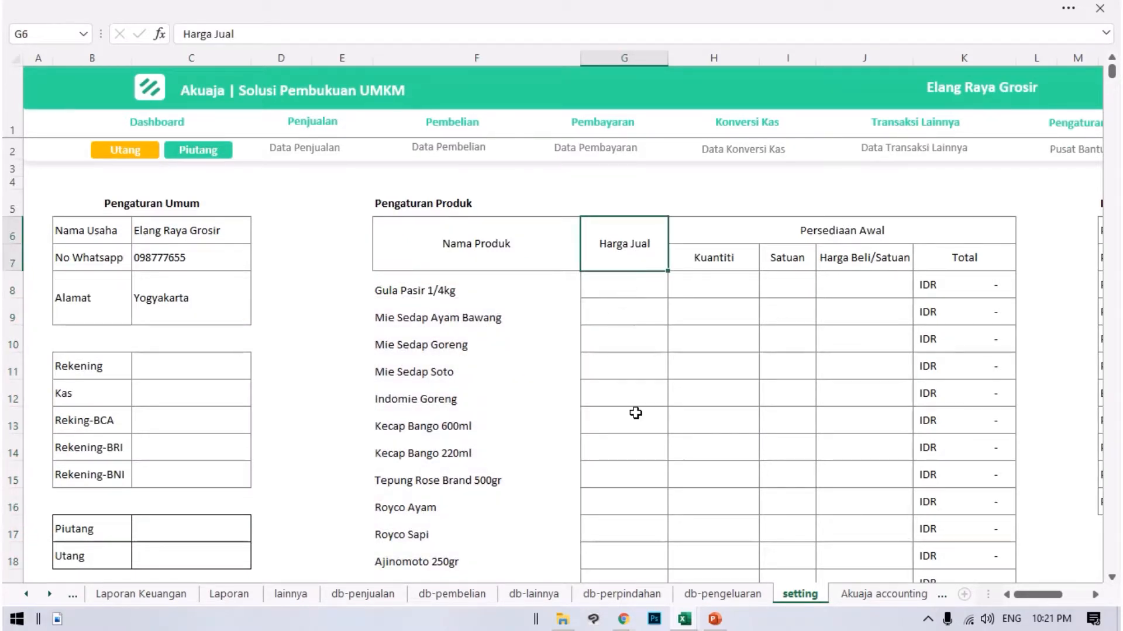
# Go back to the Data Barang workbook and review the product list from its first row.
pyautogui.moveTo(684, 618)
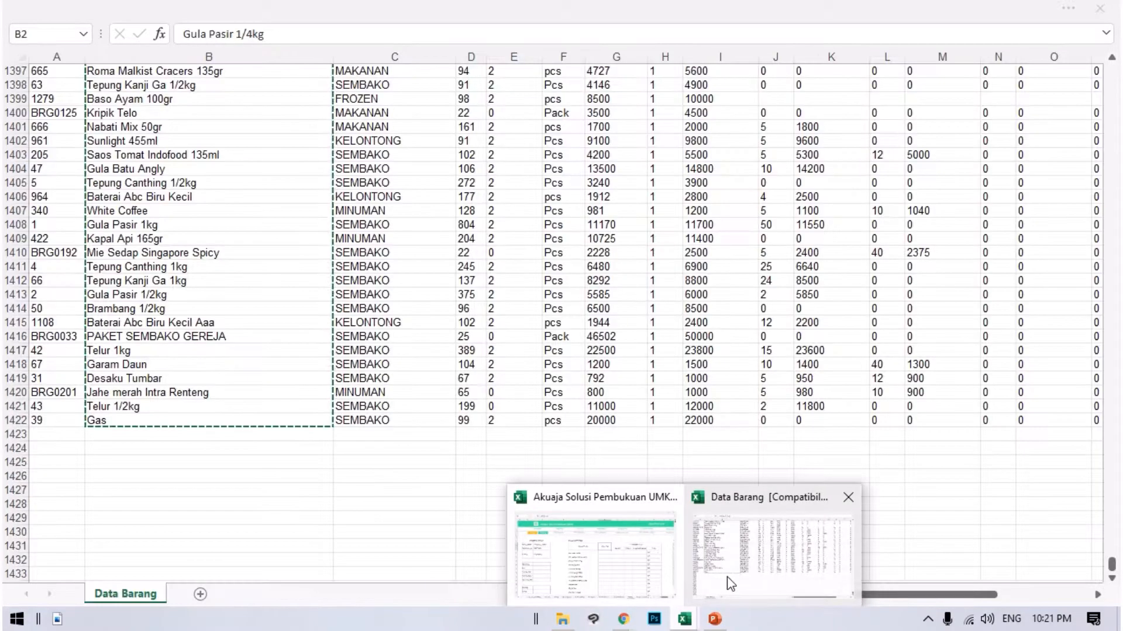
pyautogui.click(730, 583)
pyautogui.scroll(20, 511, 232)
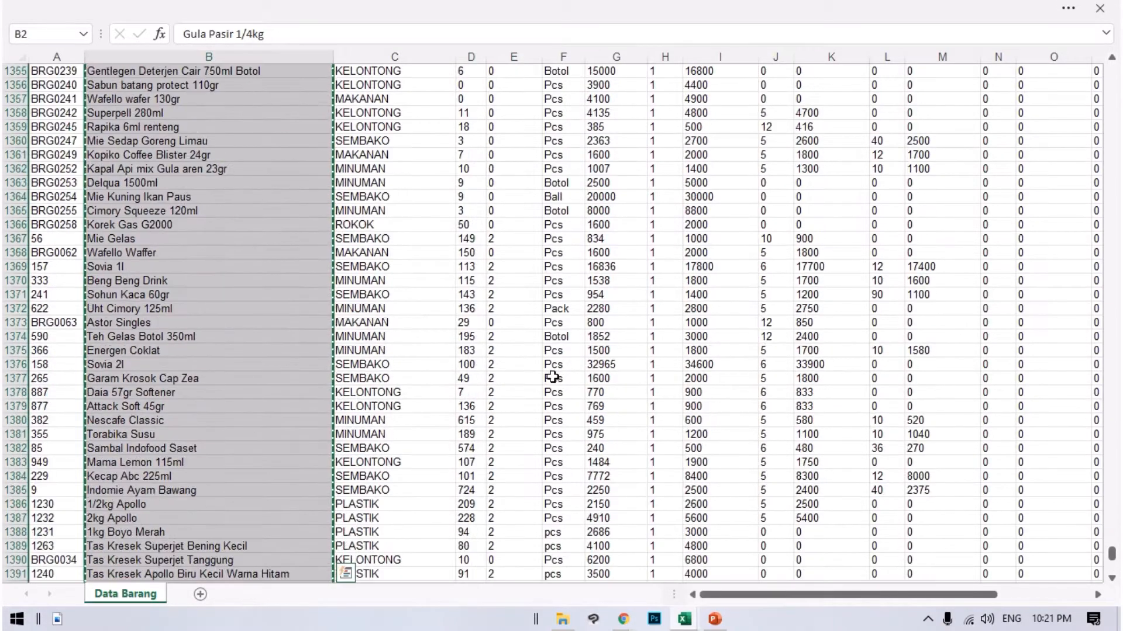
pyautogui.scroll(20, 502, 193)
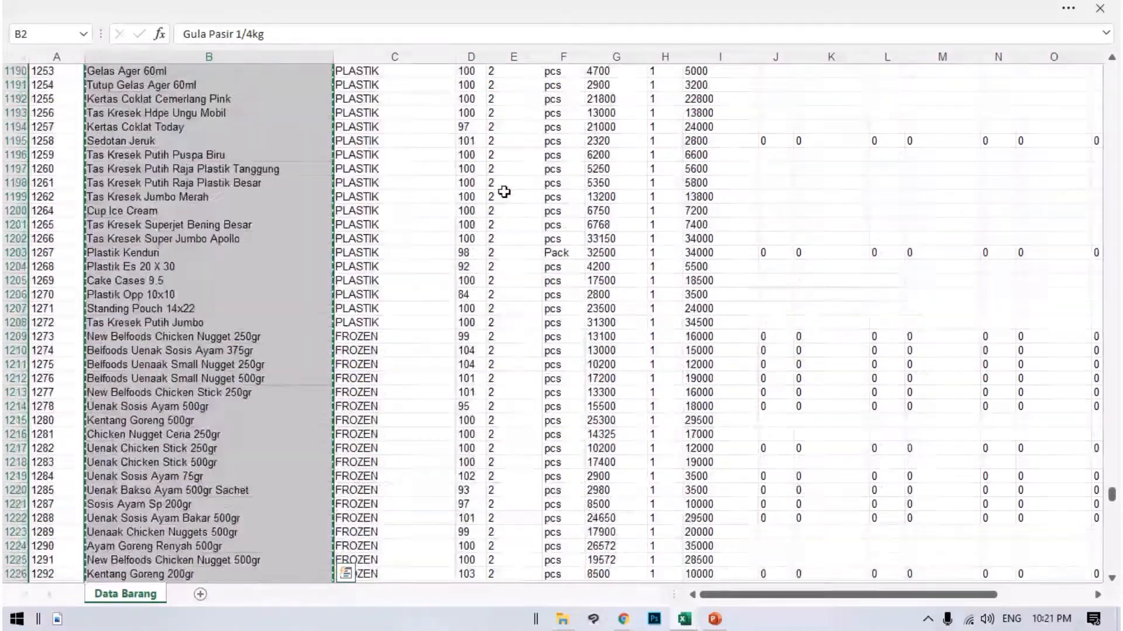
pyautogui.click(1110, 505)
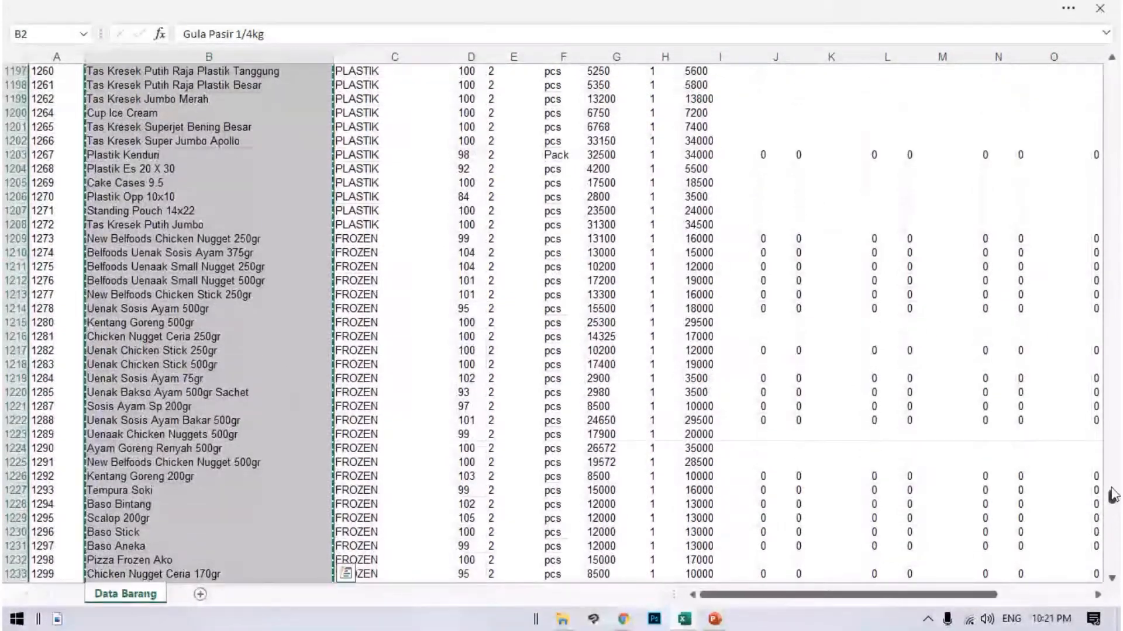
pyautogui.moveTo(1111, 500); pyautogui.dragTo(1105, 74)
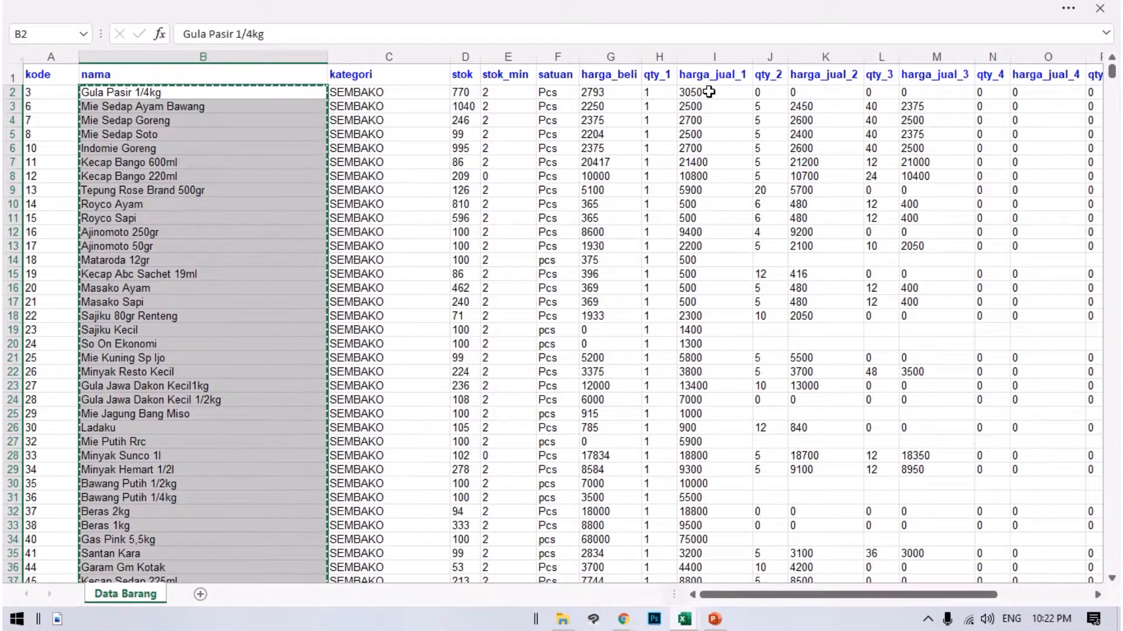
# Open the Penjualan form in the Akuaja workbook and inspect the Harga Satuan formula in cell D14.
pyautogui.click(685, 619)
pyautogui.click(626, 567)
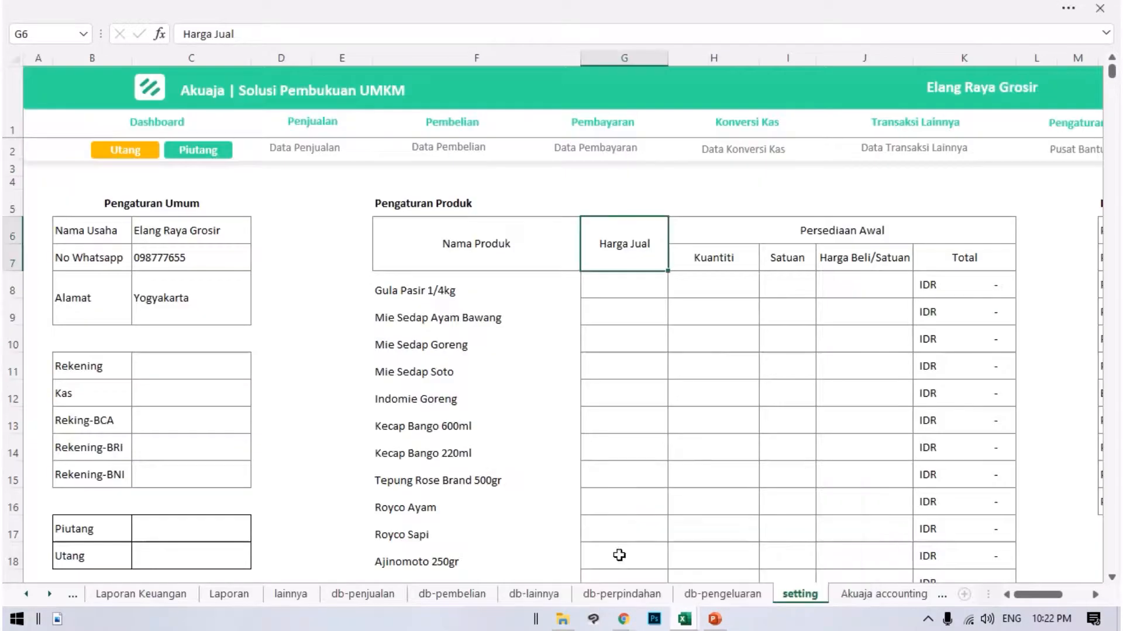
pyautogui.click(320, 122)
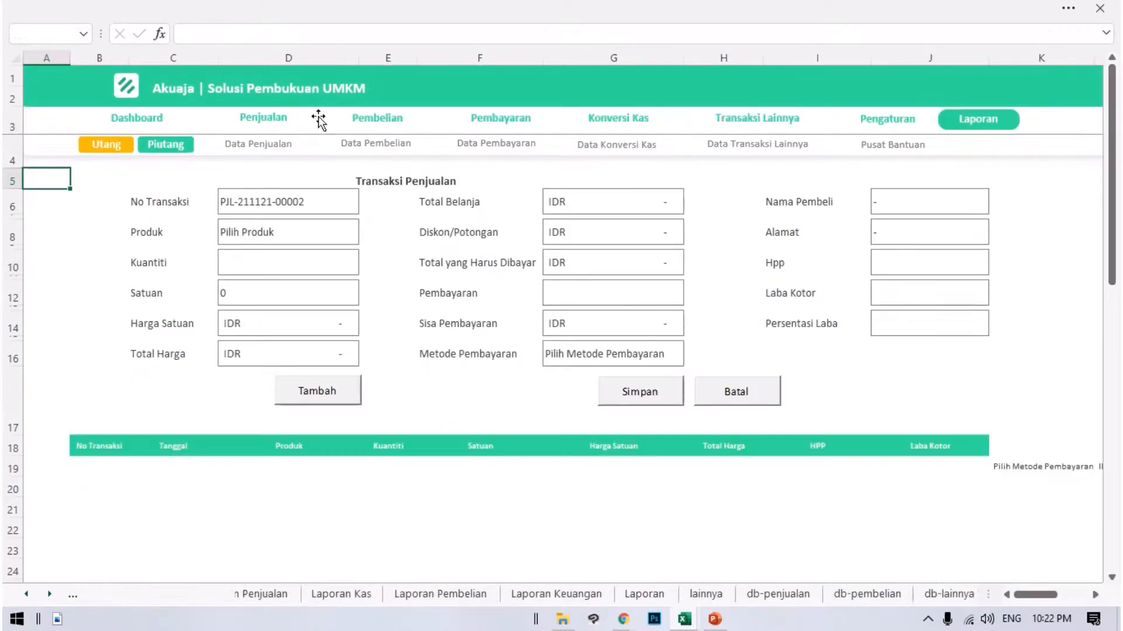
pyautogui.click(275, 324)
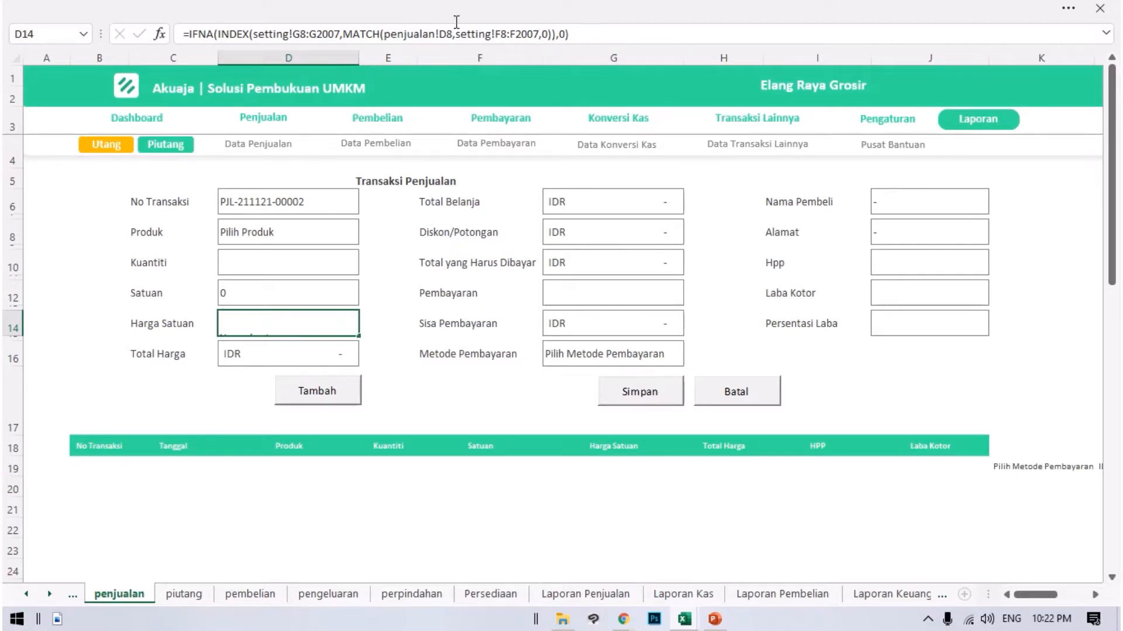
pyautogui.click(256, 34)
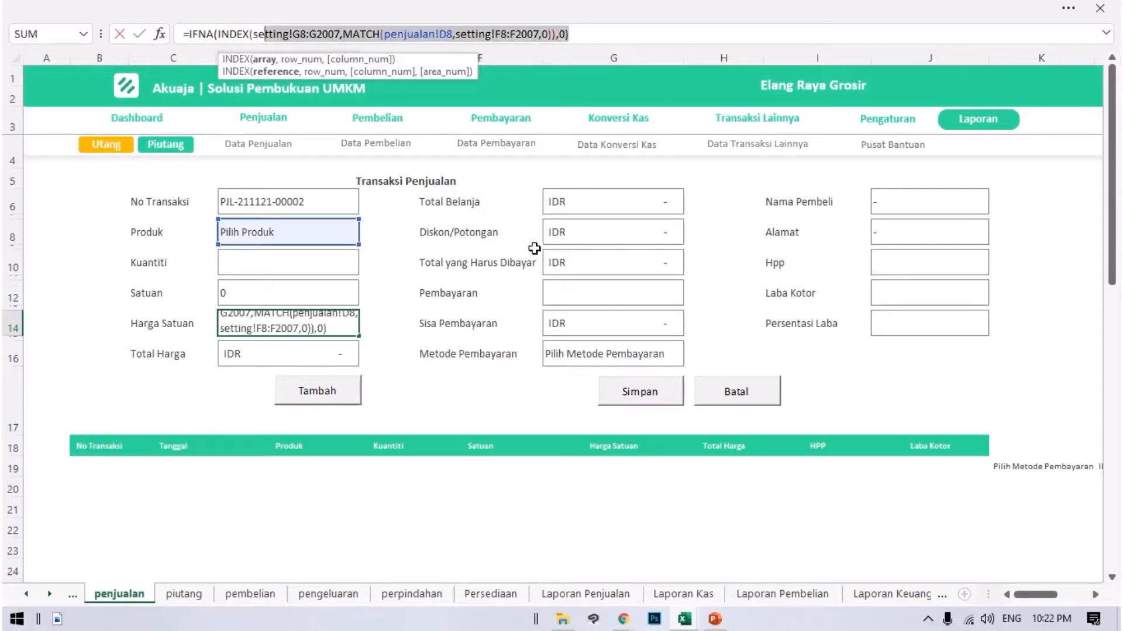
pyautogui.press('Escape')
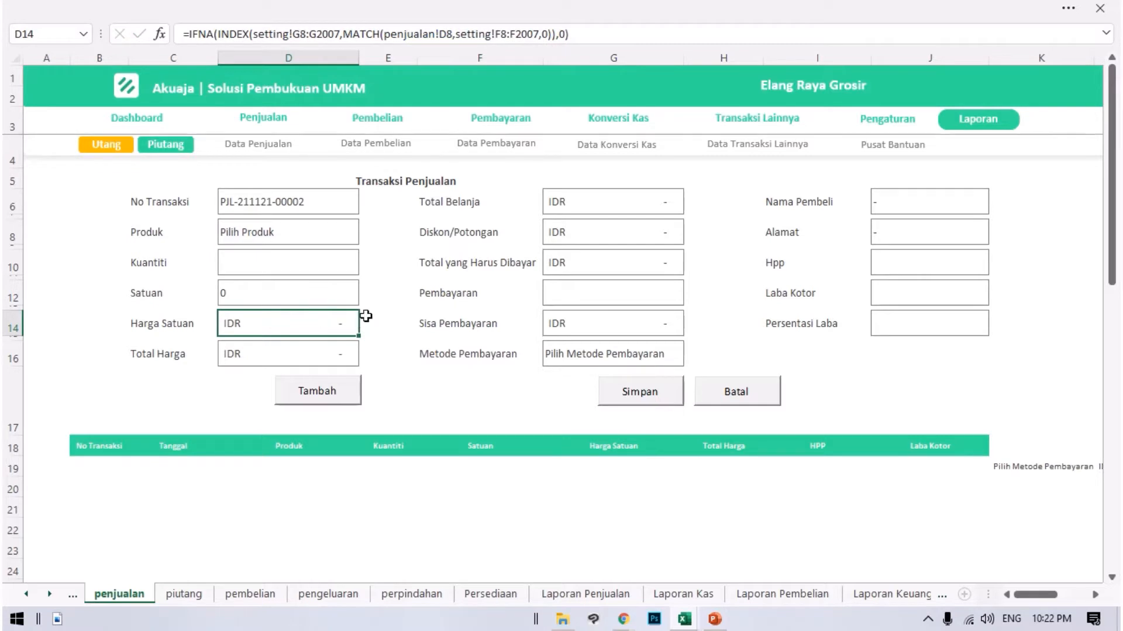
# Choose Mie Sedap Goreng as the Produk in the sales form and check its Harga Satuan cell.
pyautogui.click(290, 240)
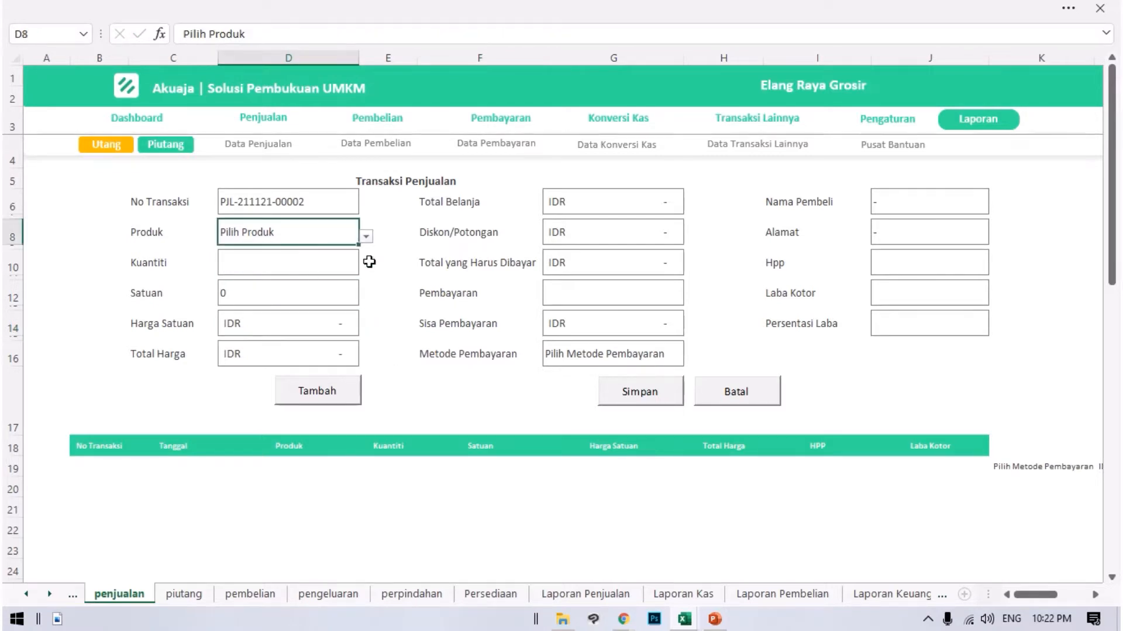
pyautogui.click(365, 237)
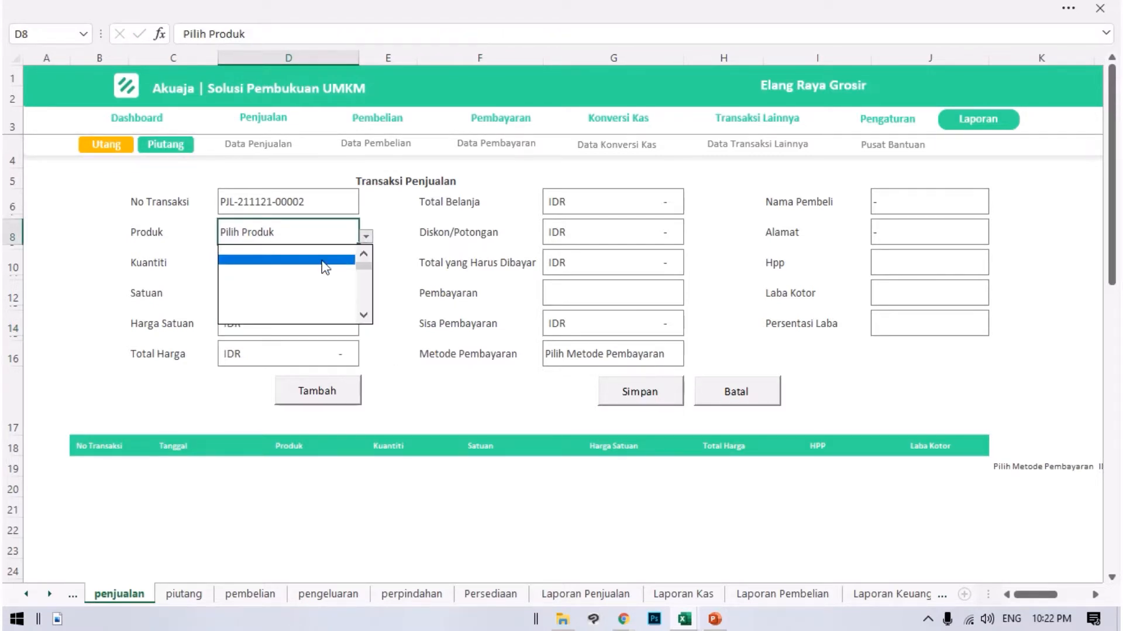
pyautogui.click(301, 229)
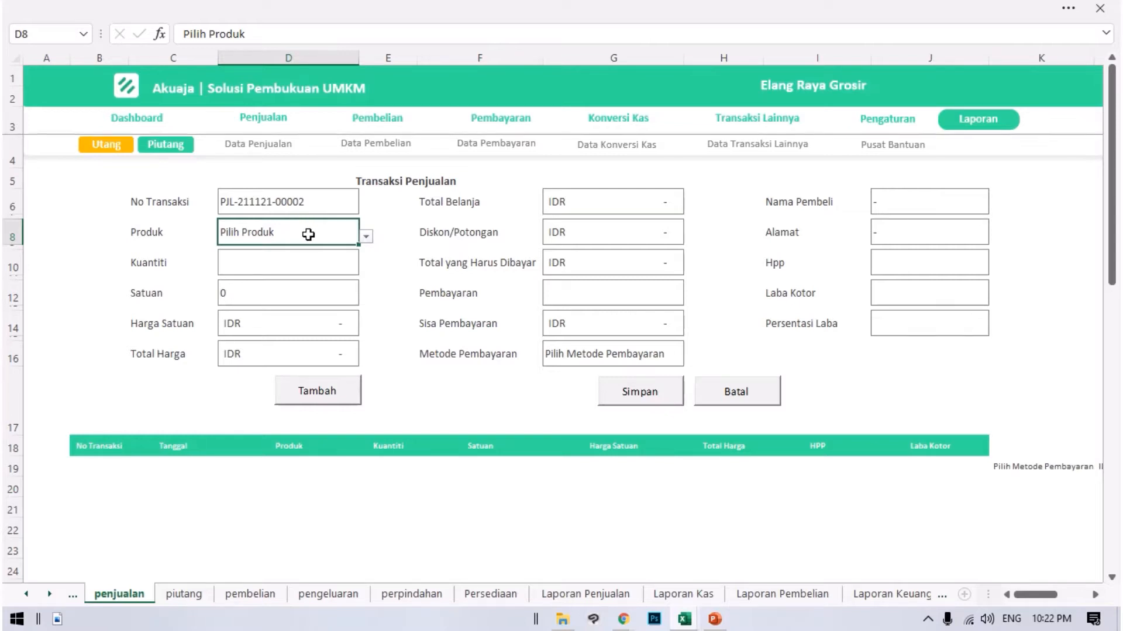
pyautogui.write('m,')
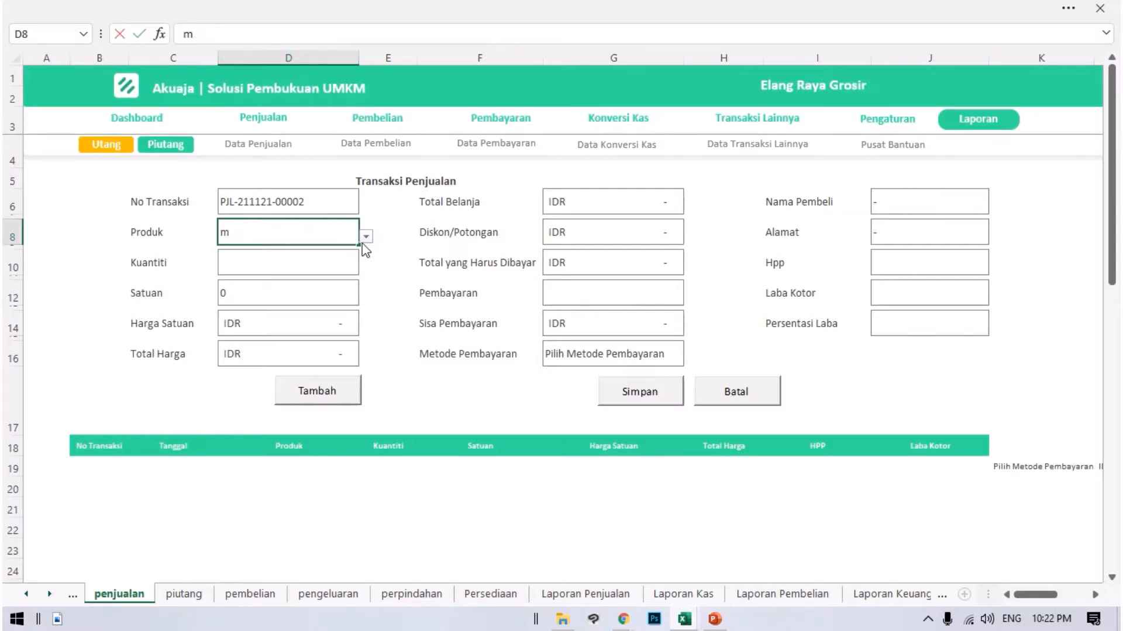
pyautogui.click(366, 237)
pyautogui.click(312, 261)
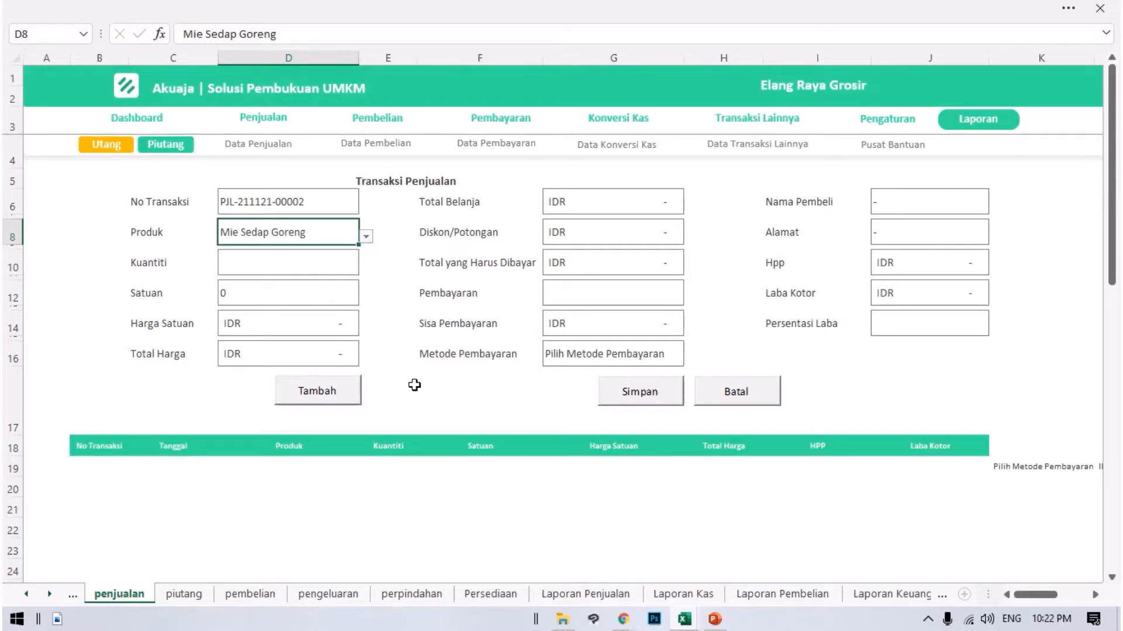
pyautogui.click(265, 312)
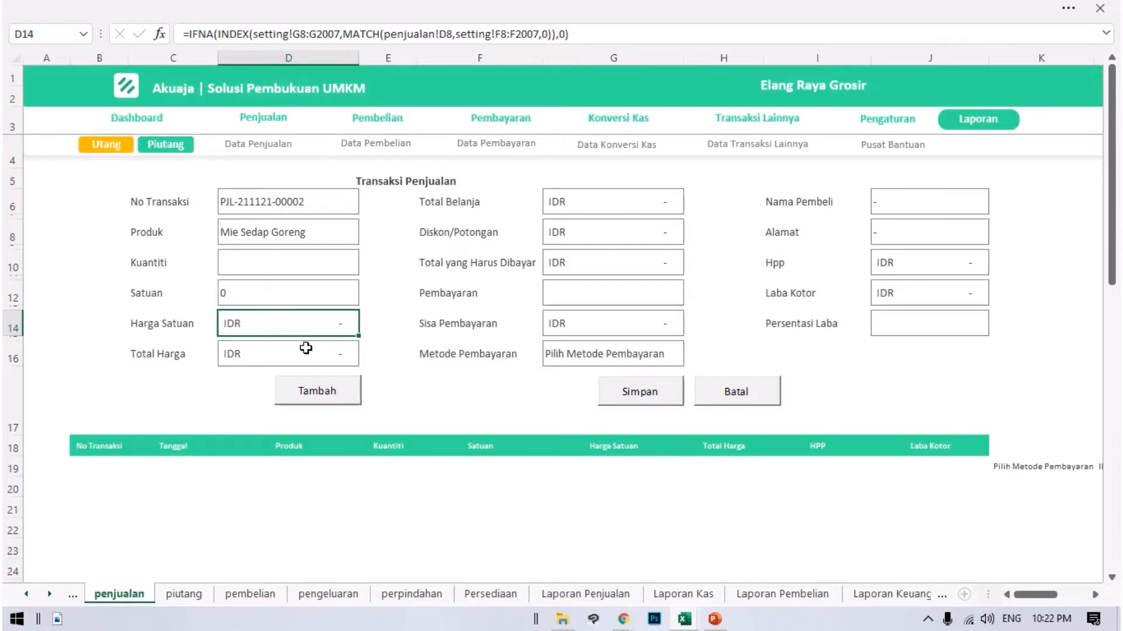
# Open the Akuaja product settings, switch to the Data Barang workbook, and copy the harga_jual_1 prices in I2:I1422.
pyautogui.click(883, 119)
pyautogui.click(466, 280)
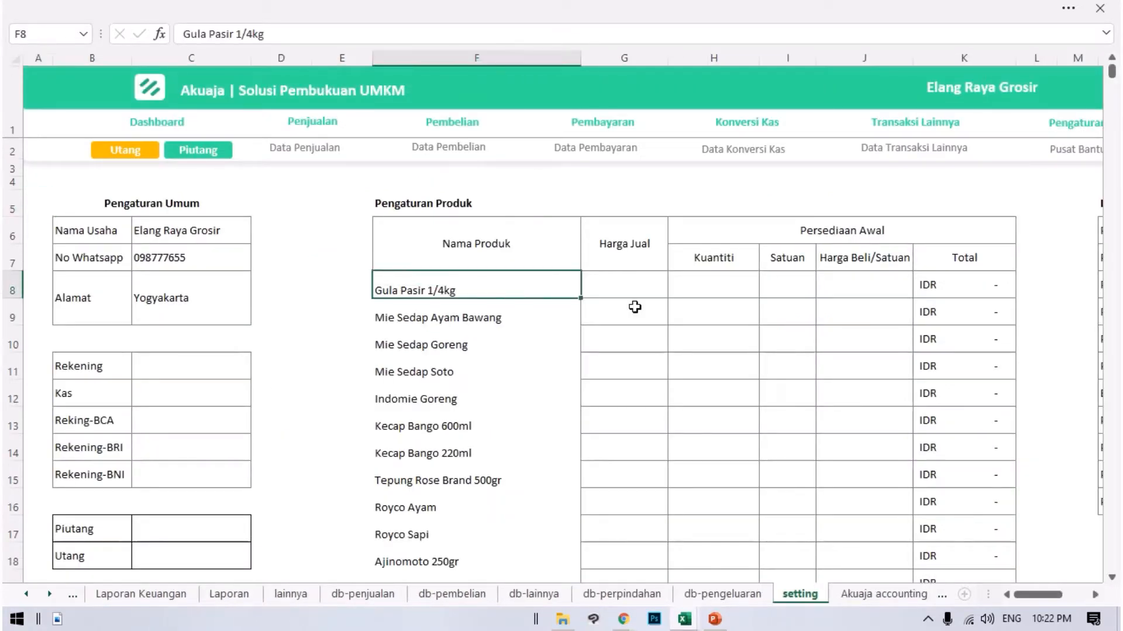
pyautogui.click(692, 621)
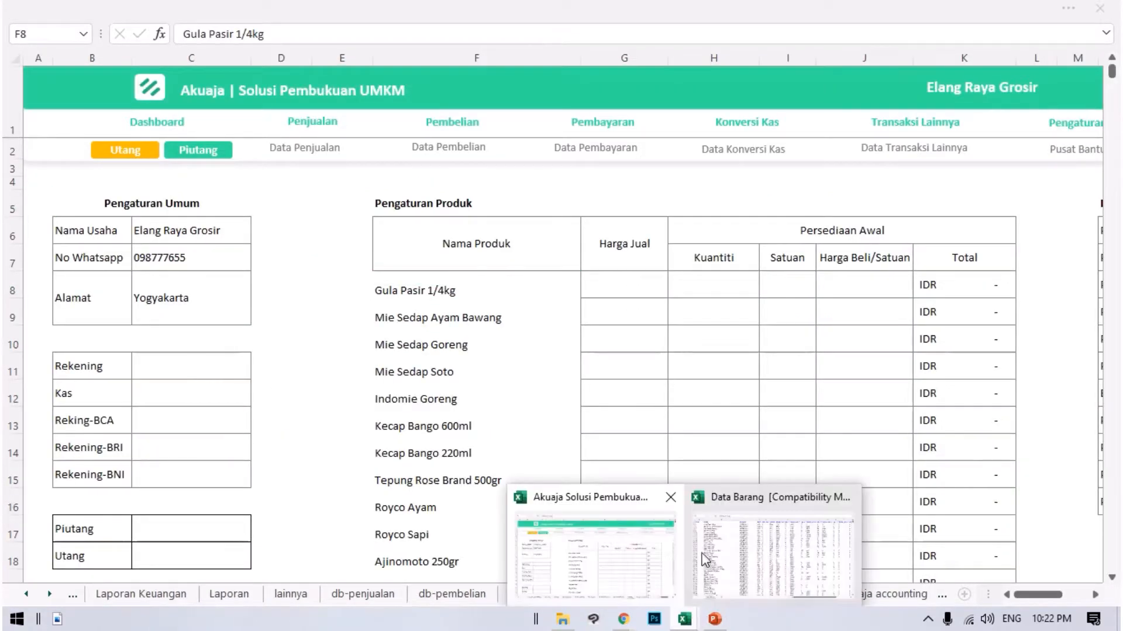
pyautogui.click(766, 546)
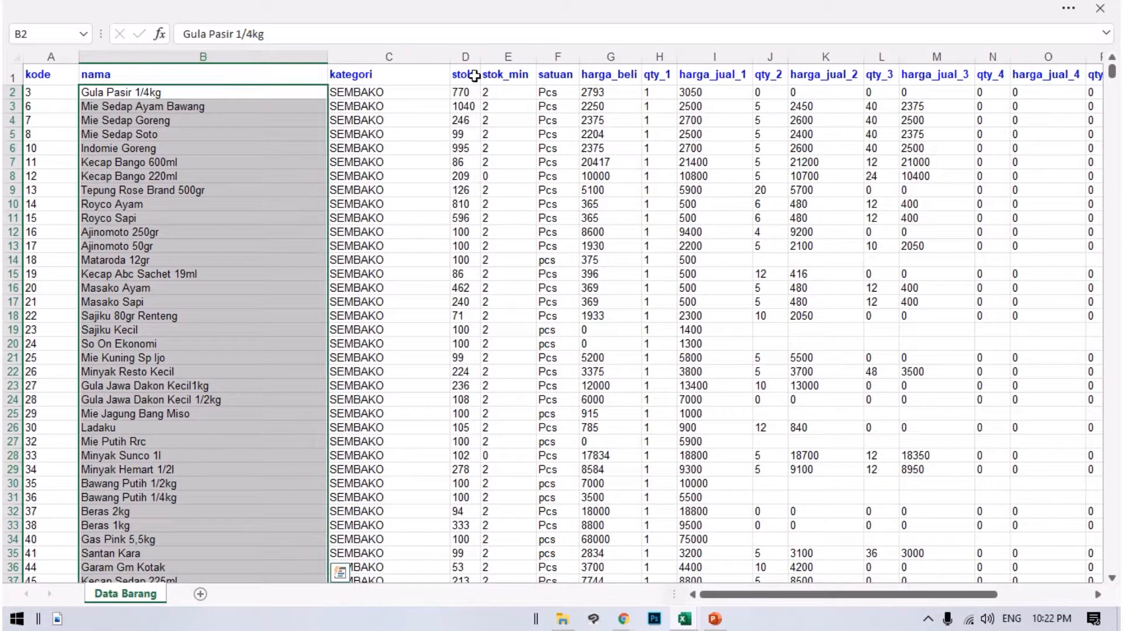
pyautogui.moveTo(695, 95); pyautogui.dragTo(705, 142)
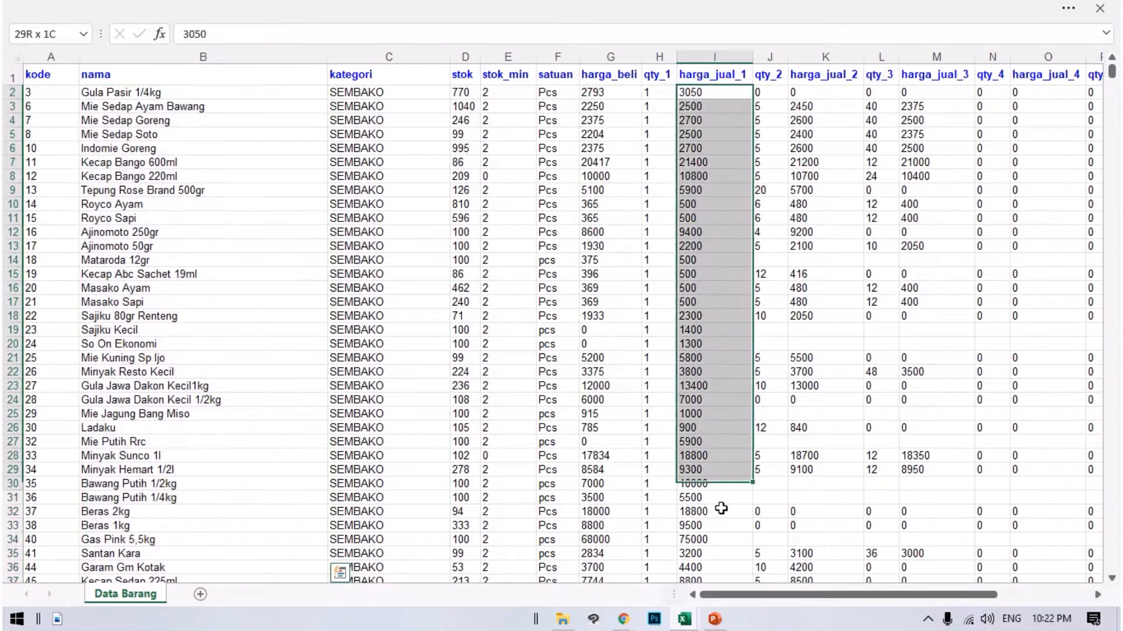
pyautogui.moveTo(711, 627); pyautogui.dragTo(701, 618)
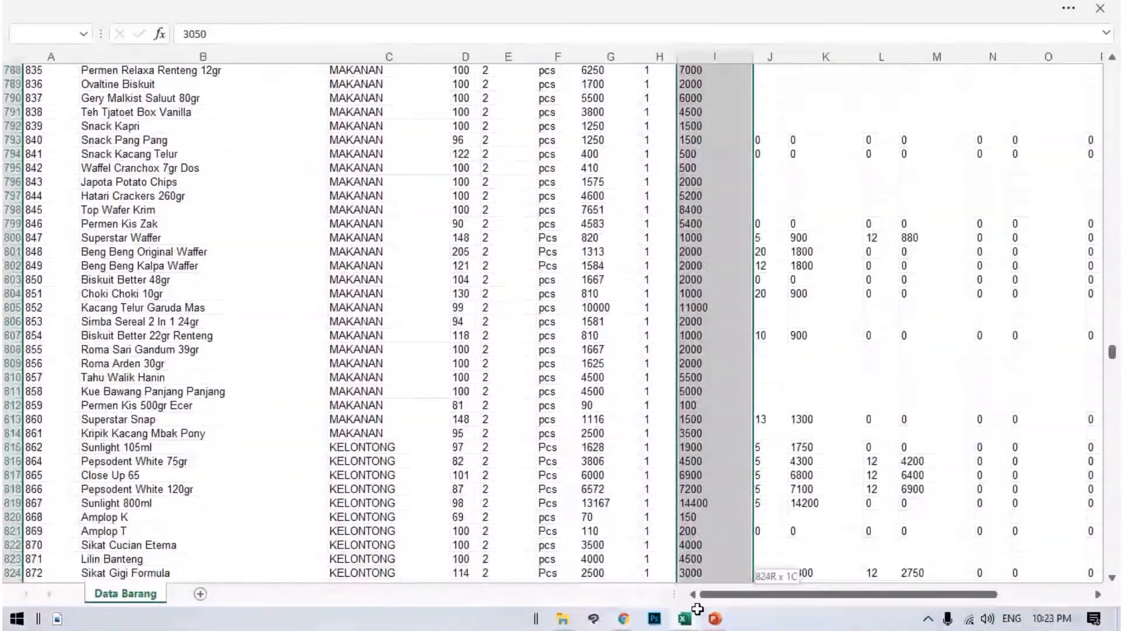
pyautogui.moveTo(698, 610); pyautogui.dragTo(697, 610)
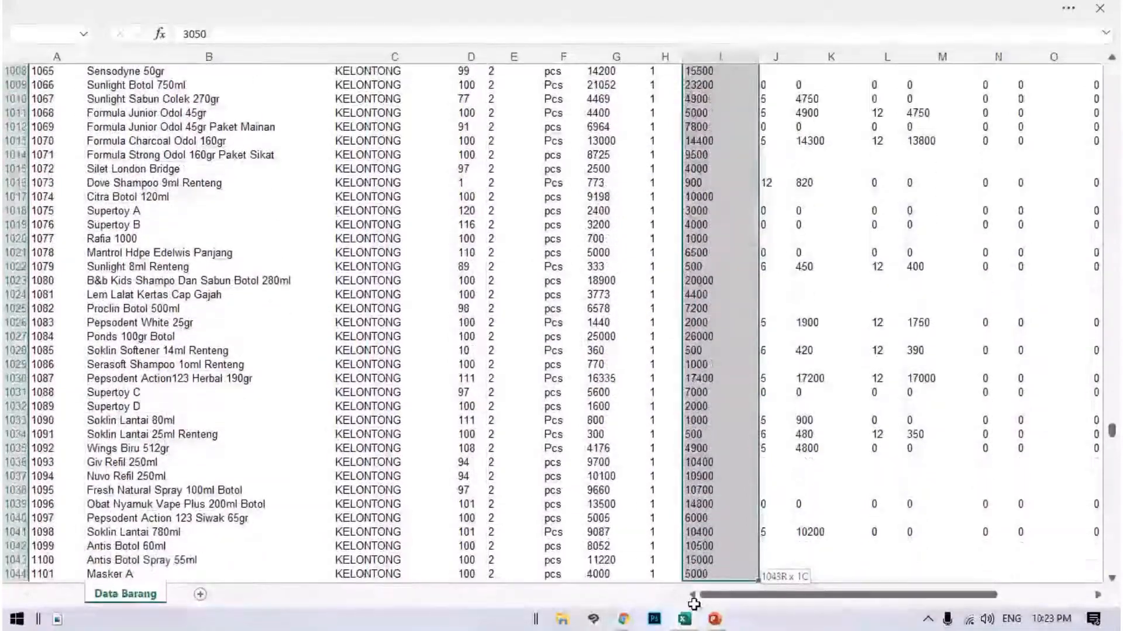
pyautogui.moveTo(694, 604); pyautogui.dragTo(705, 545)
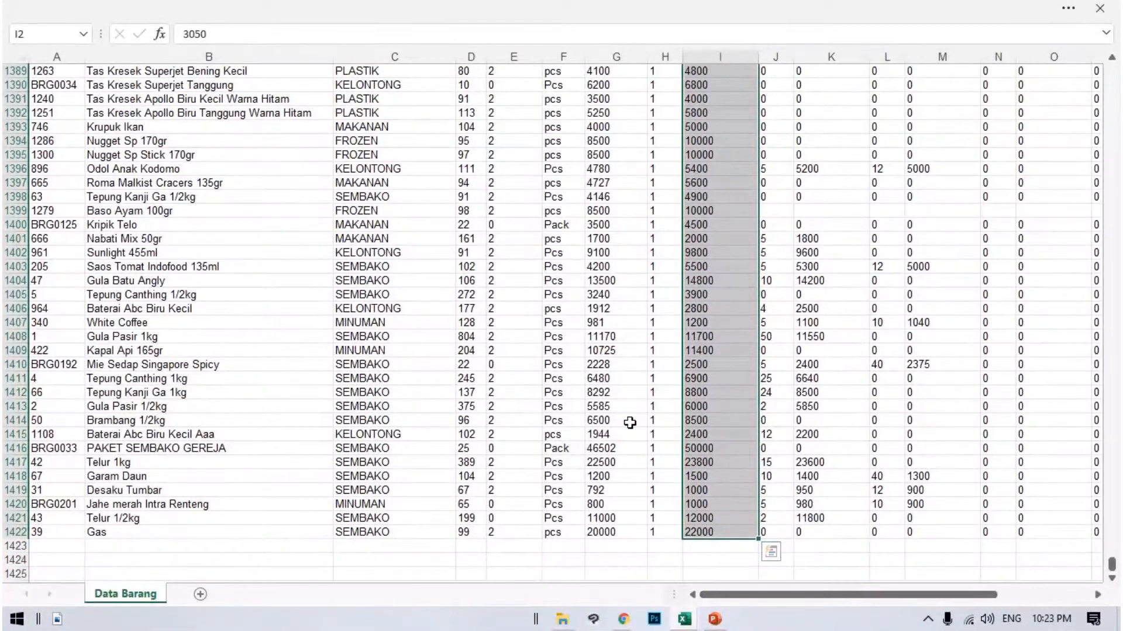
pyautogui.hotkey('ctrl', 'c')
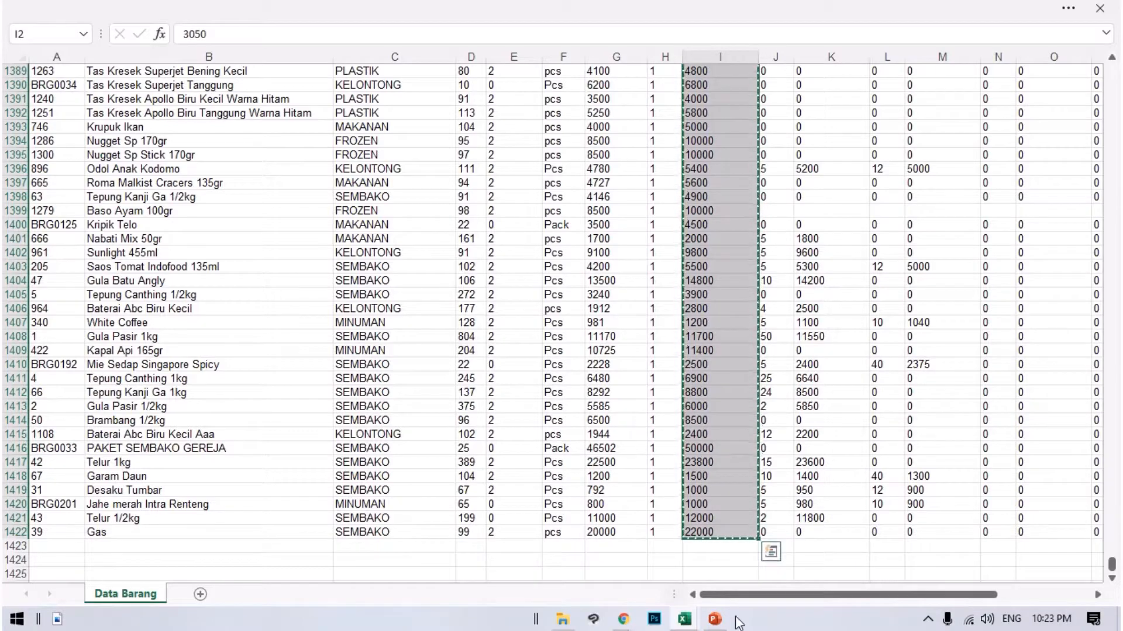
# Paste the copied selling prices into the Akuaja setting sheet under Harga Jual, starting at cell G8.
pyautogui.moveTo(684, 619)
pyautogui.click(590, 555)
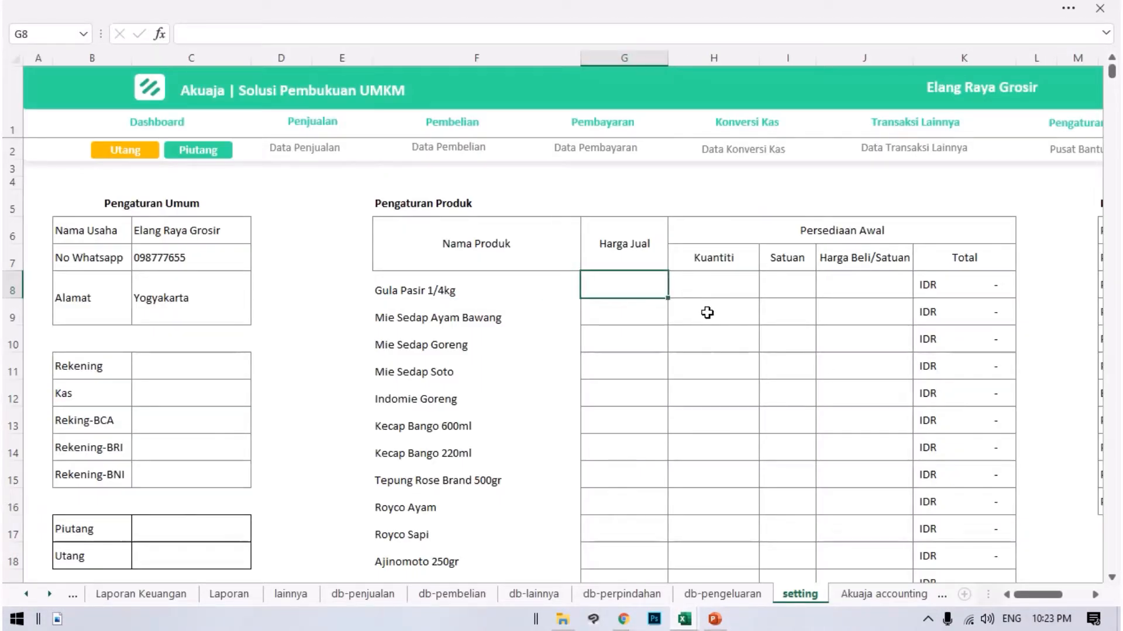
pyautogui.hotkey('ctrl', 'v')
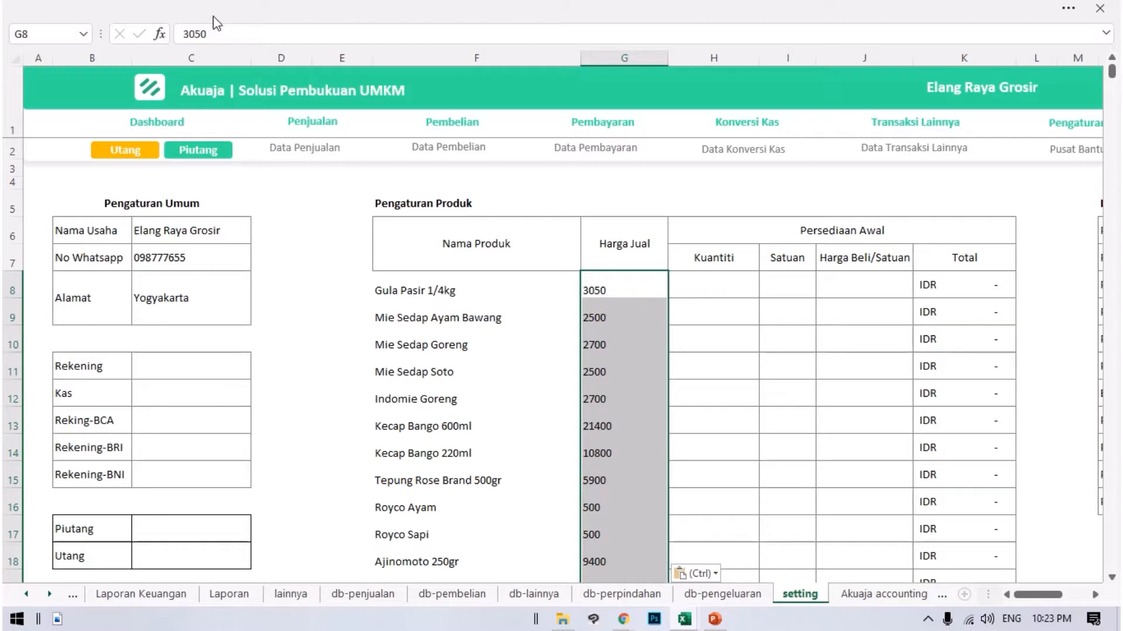
# Select Kuantiti cell H8 as the paste target, and copy the stok values in D2:D1422 of the Data Barang workbook.
pyautogui.click(699, 291)
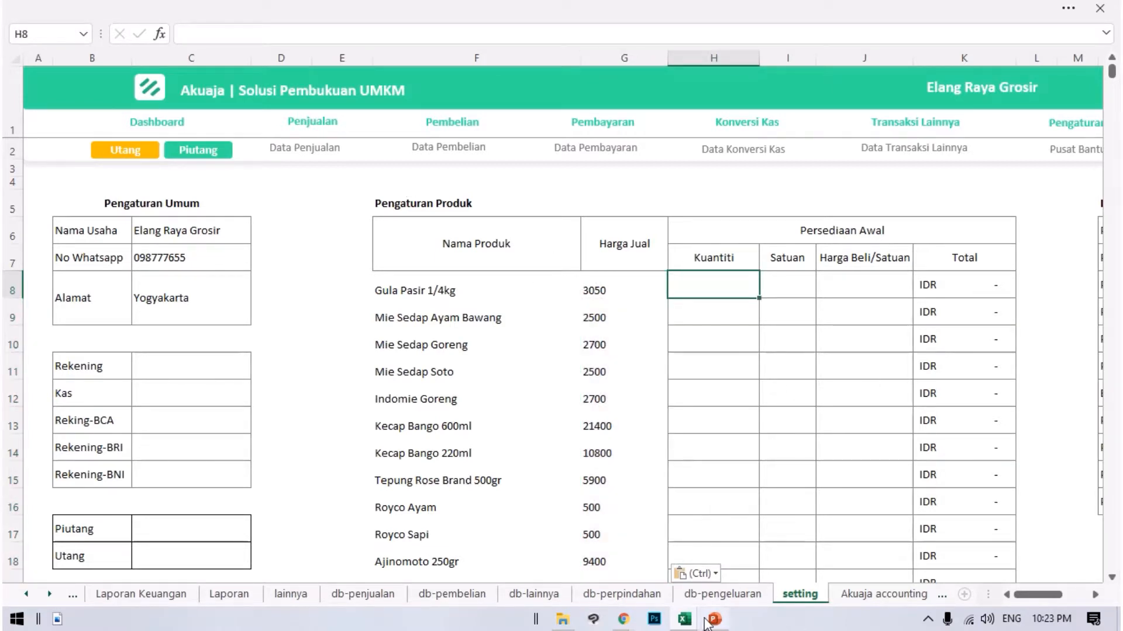
pyautogui.click(684, 620)
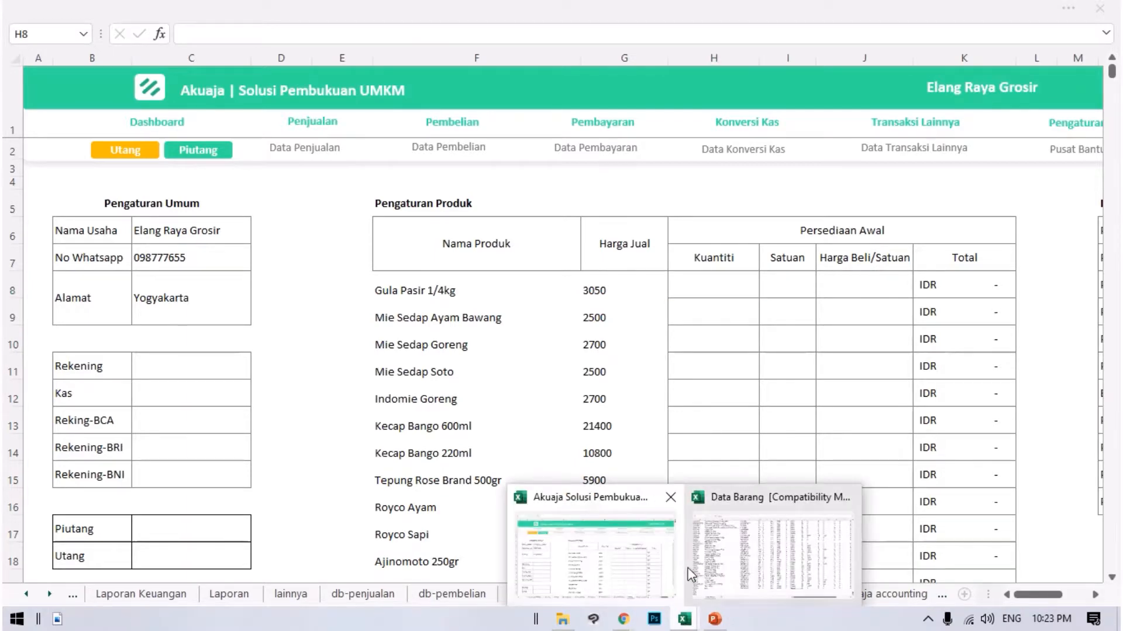
pyautogui.moveTo(707, 559)
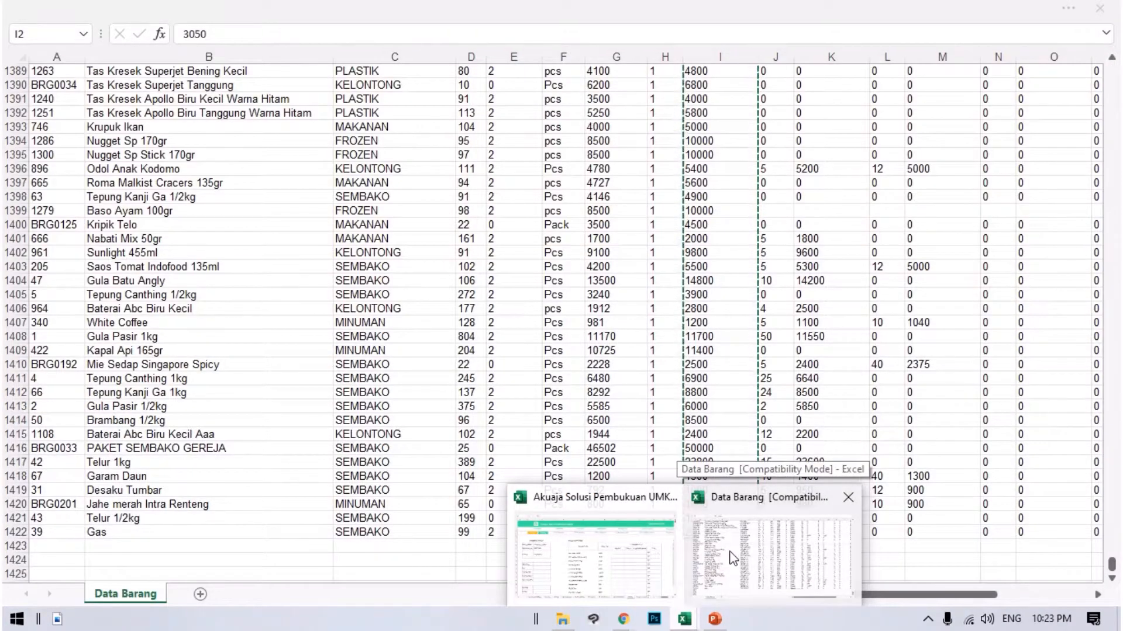
pyautogui.click(732, 559)
pyautogui.scroll(14, 679, 377)
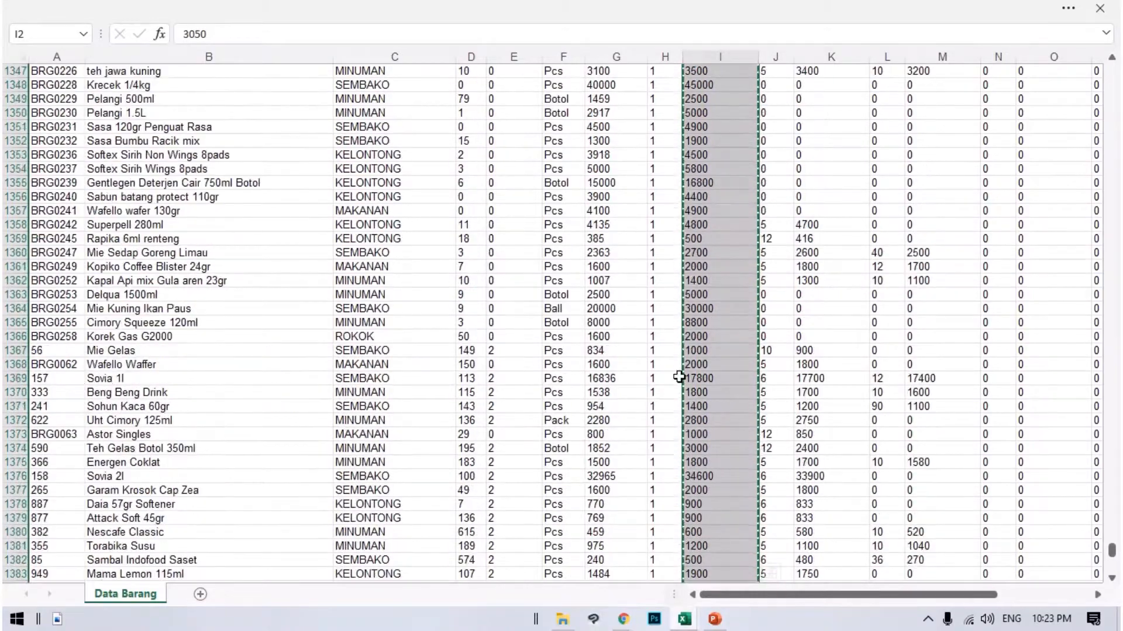
pyautogui.scroll(20, 678, 377)
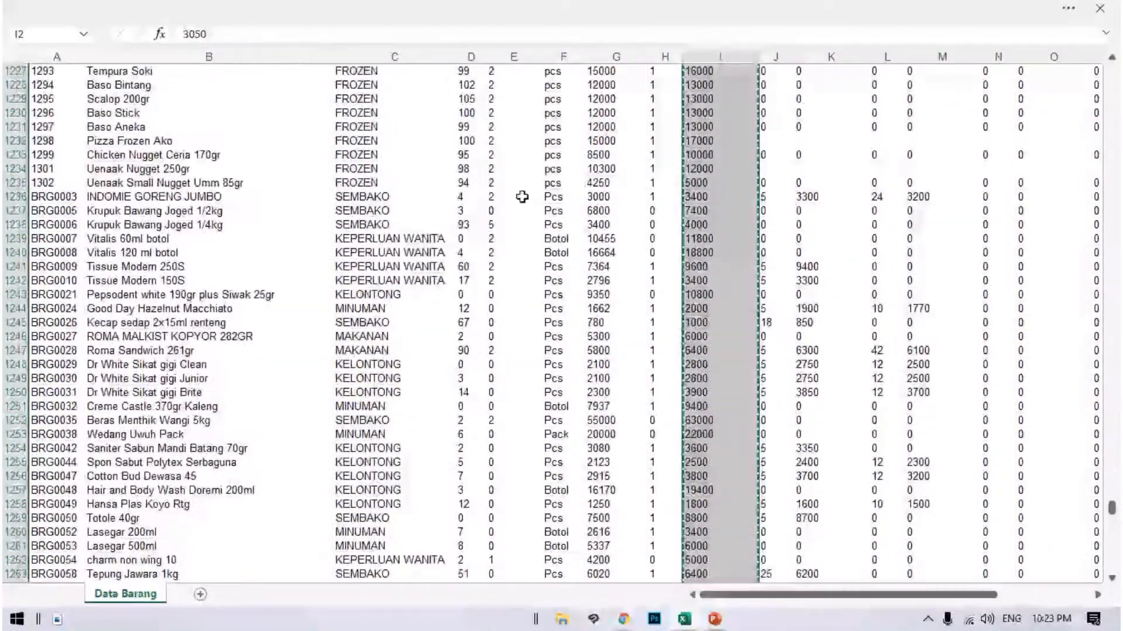
pyautogui.scroll(20, 521, 197)
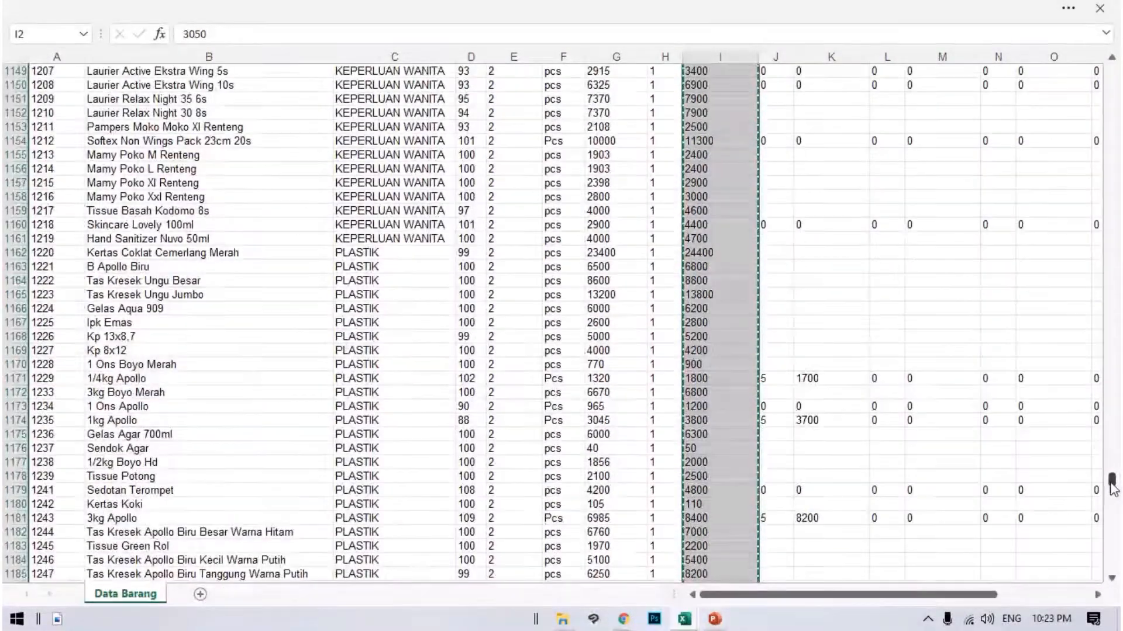
pyautogui.moveTo(1113, 488); pyautogui.dragTo(1027, 61)
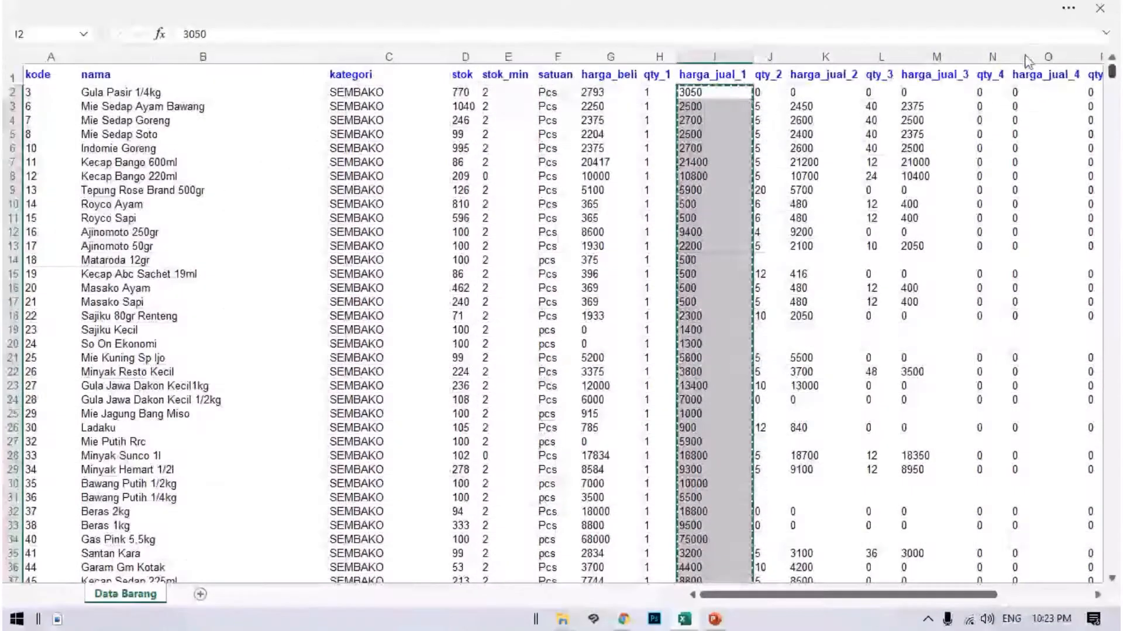
pyautogui.moveTo(464, 93); pyautogui.dragTo(467, 554)
pyautogui.hotkey('ctrl', 'c')
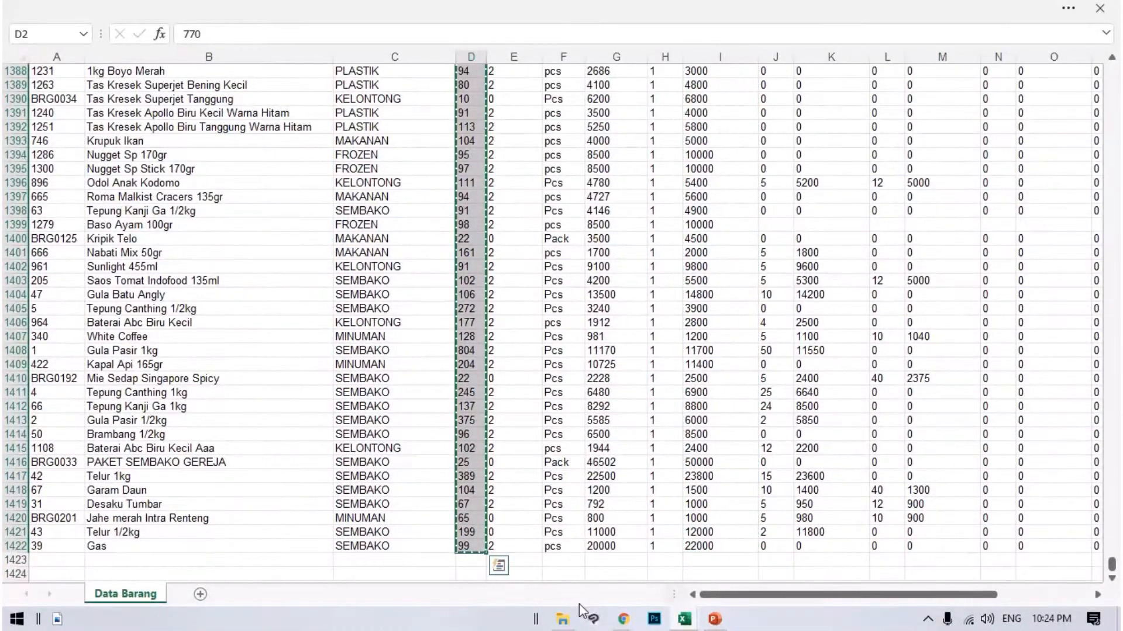
# Paste the copied stock quantities into the Akuaja setting sheet under Kuantiti, starting at cell H8.
pyautogui.click(684, 619)
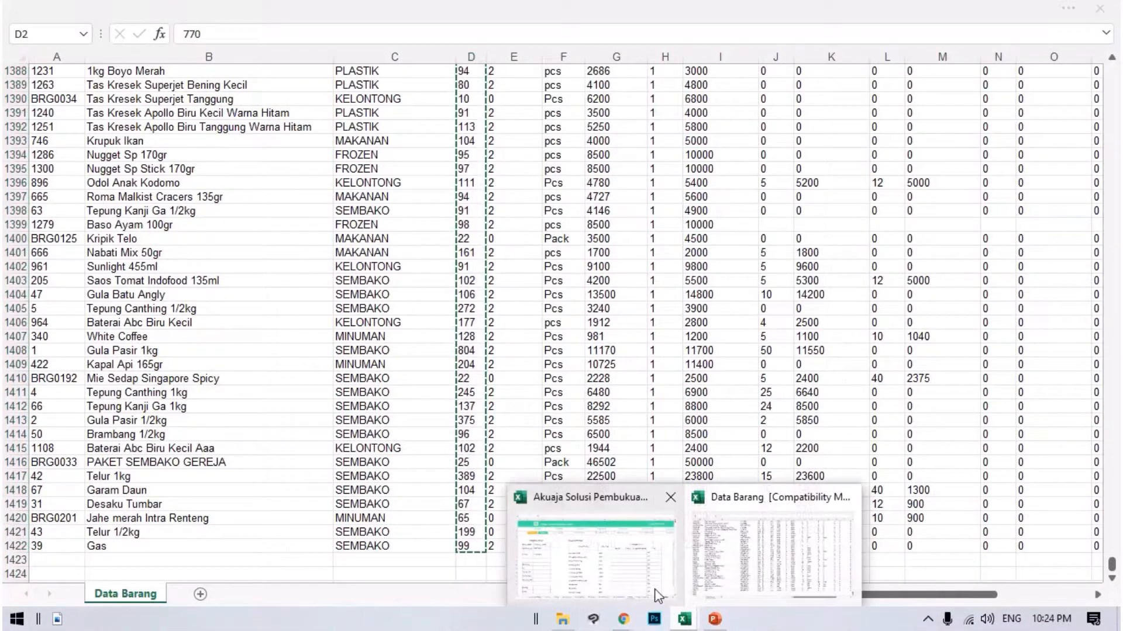
pyautogui.click(633, 548)
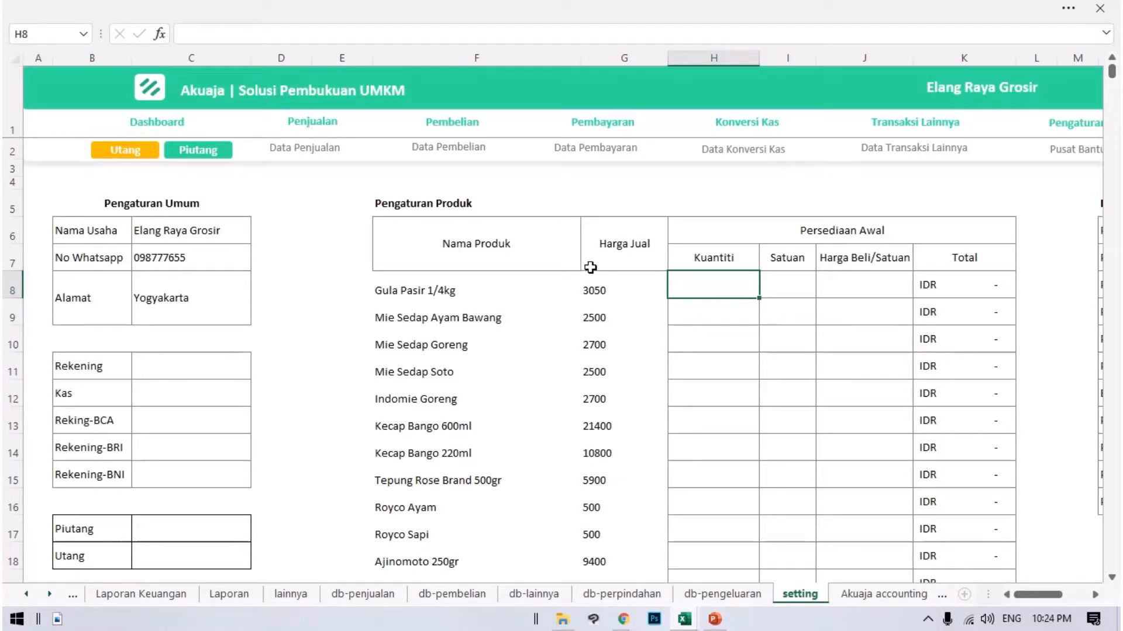
pyautogui.hotkey('ctrl', 'v')
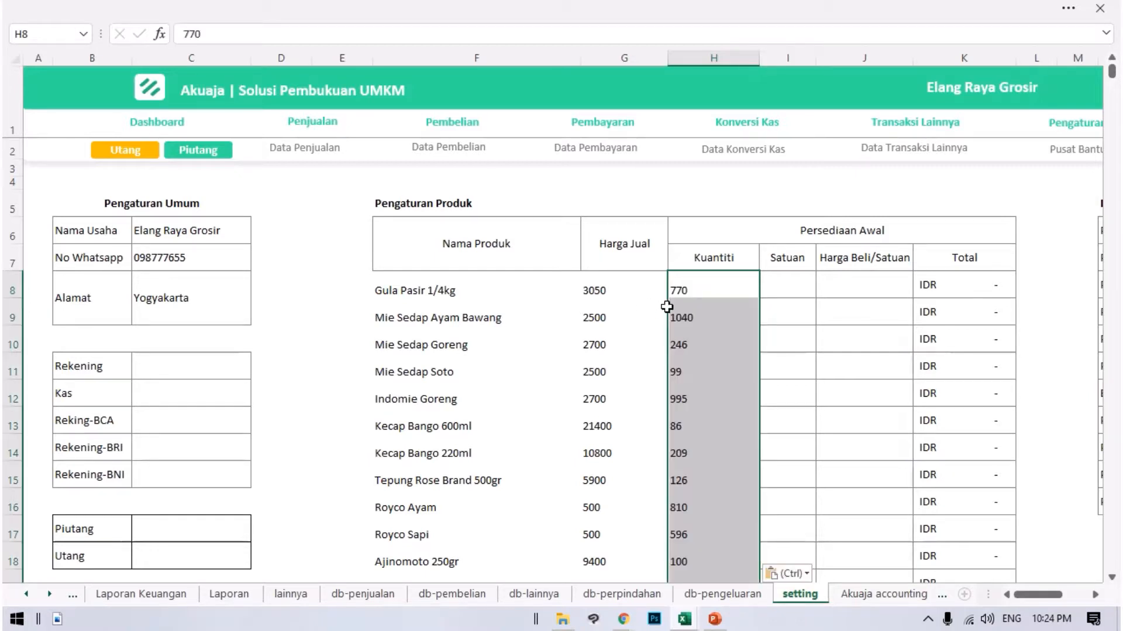
# Select Satuan cell I8 as the paste target, and copy the satuan units in F2:F1422 of the Data Barang workbook.
pyautogui.click(777, 282)
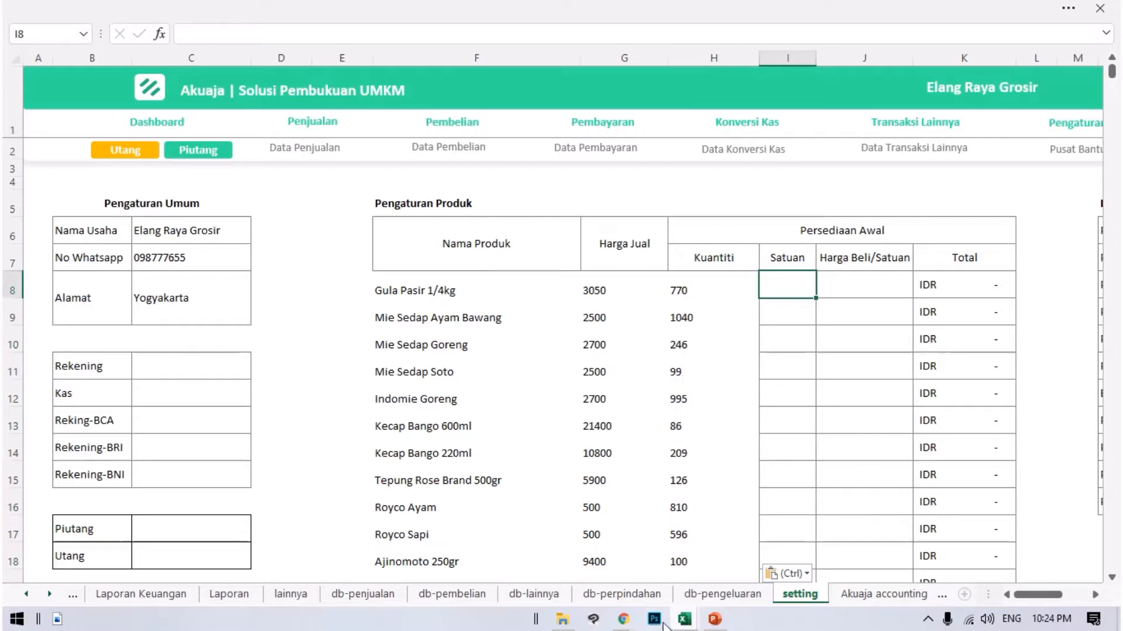
pyautogui.moveTo(696, 624)
pyautogui.click(778, 526)
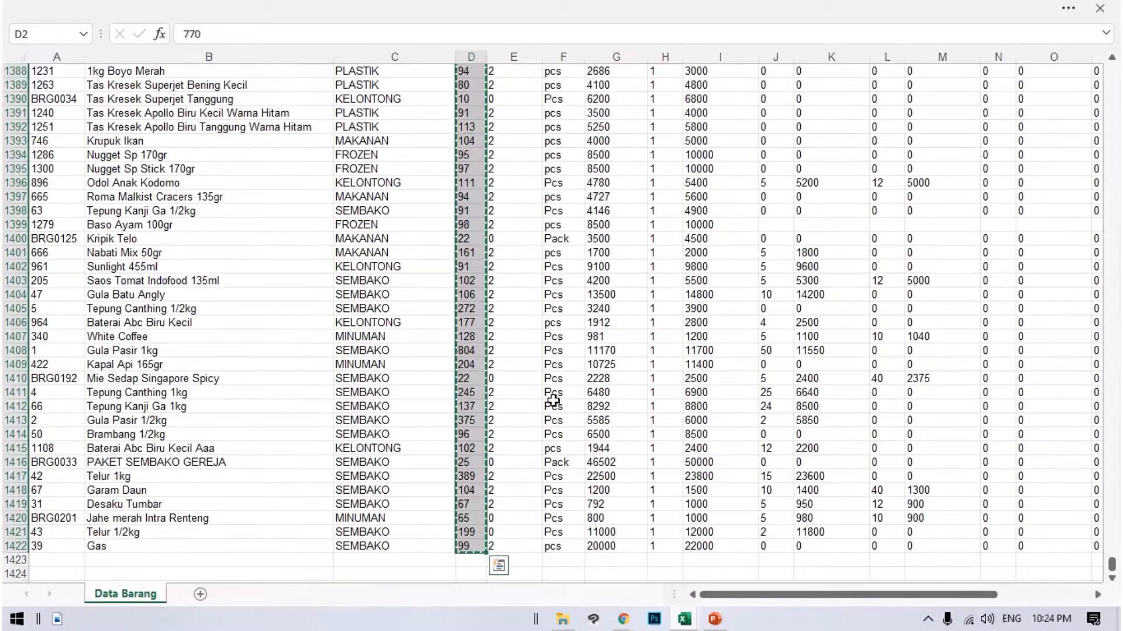
pyautogui.scroll(10, 734, 351)
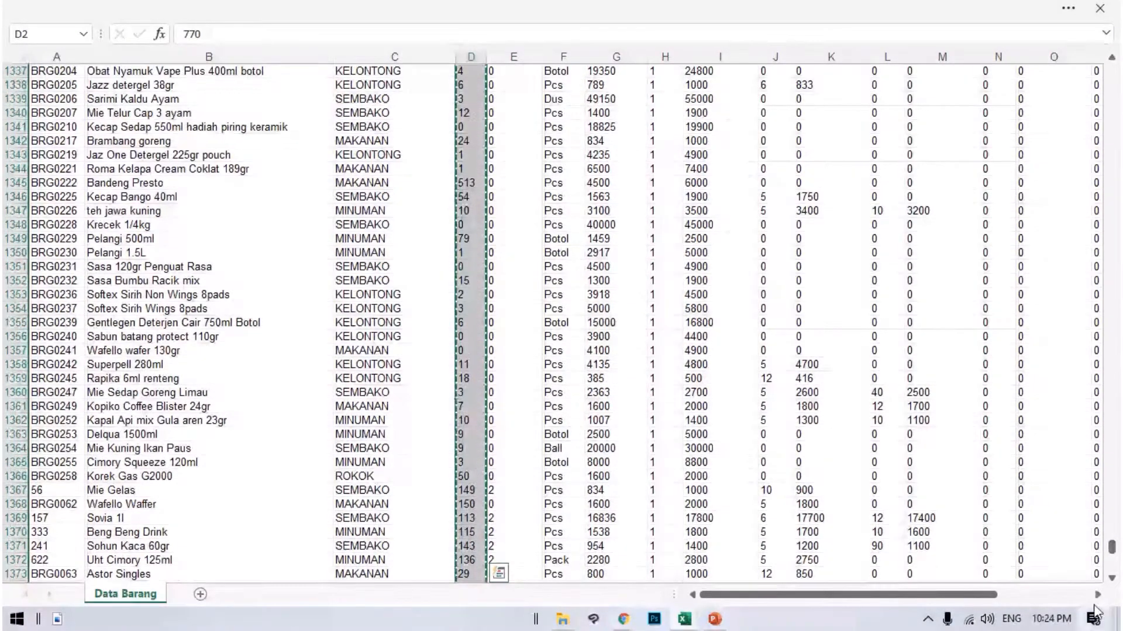
pyautogui.moveTo(1112, 550); pyautogui.dragTo(1113, 566)
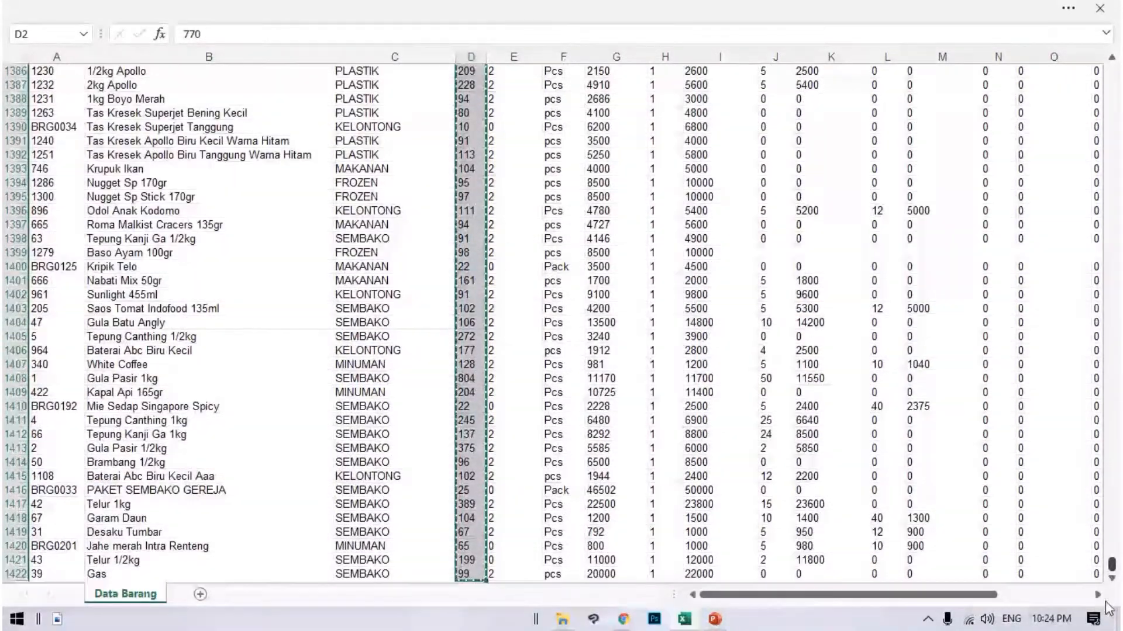
pyautogui.moveTo(556, 574); pyautogui.dragTo(556, 93)
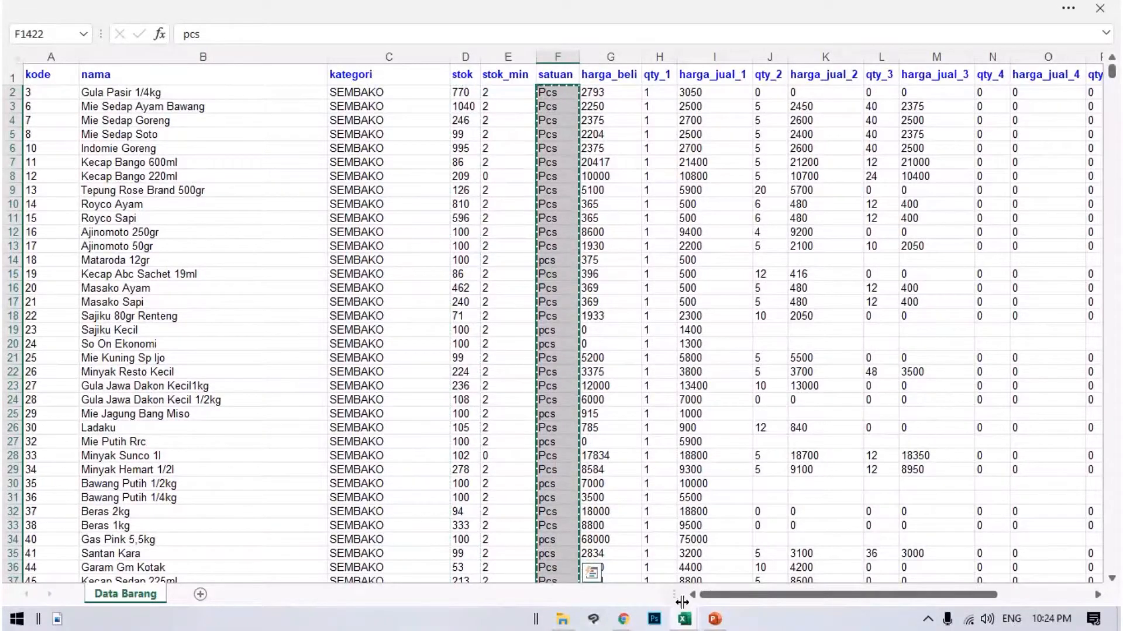
# Paste the copied units into the Akuaja setting sheet under Satuan, starting at cell I8.
pyautogui.moveTo(687, 620)
pyautogui.click(590, 526)
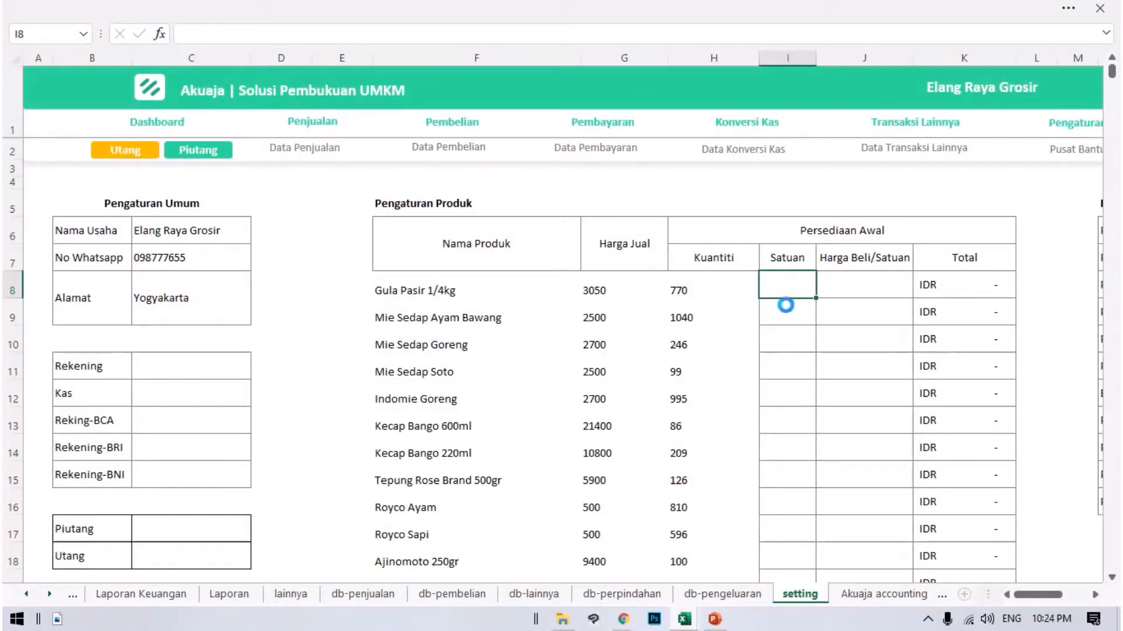
pyautogui.hotkey('ctrl', 'v')
# Select Harga Beli/Satuan cell J8 as the paste target, and copy the harga_beli values in G2:G1422 of the Data Barang workbook.
pyautogui.click(843, 293)
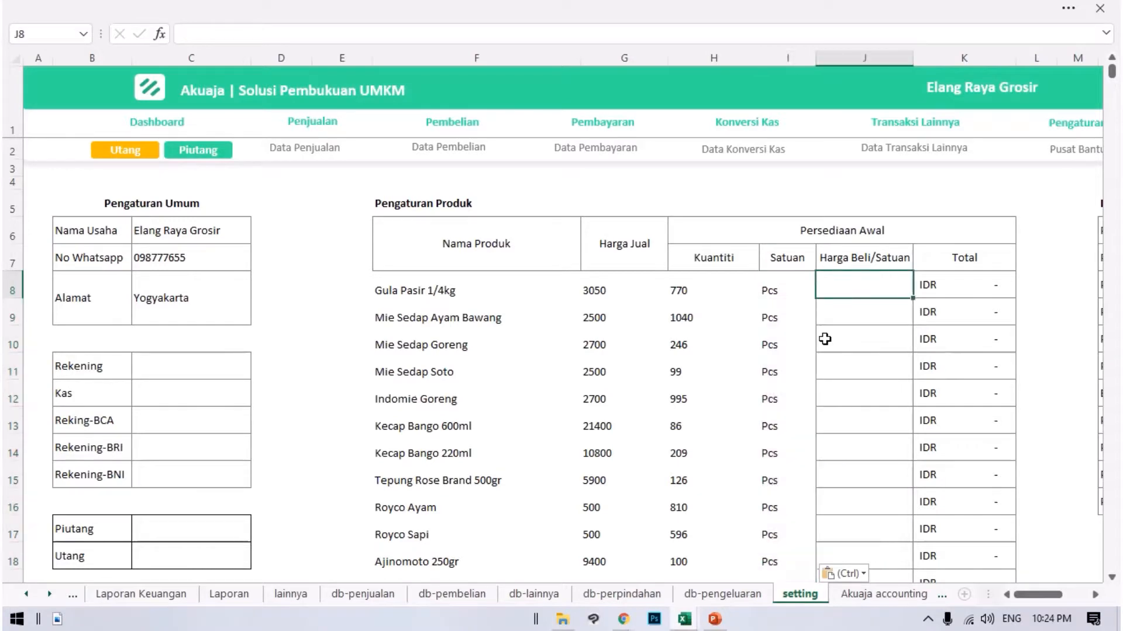
pyautogui.click(690, 619)
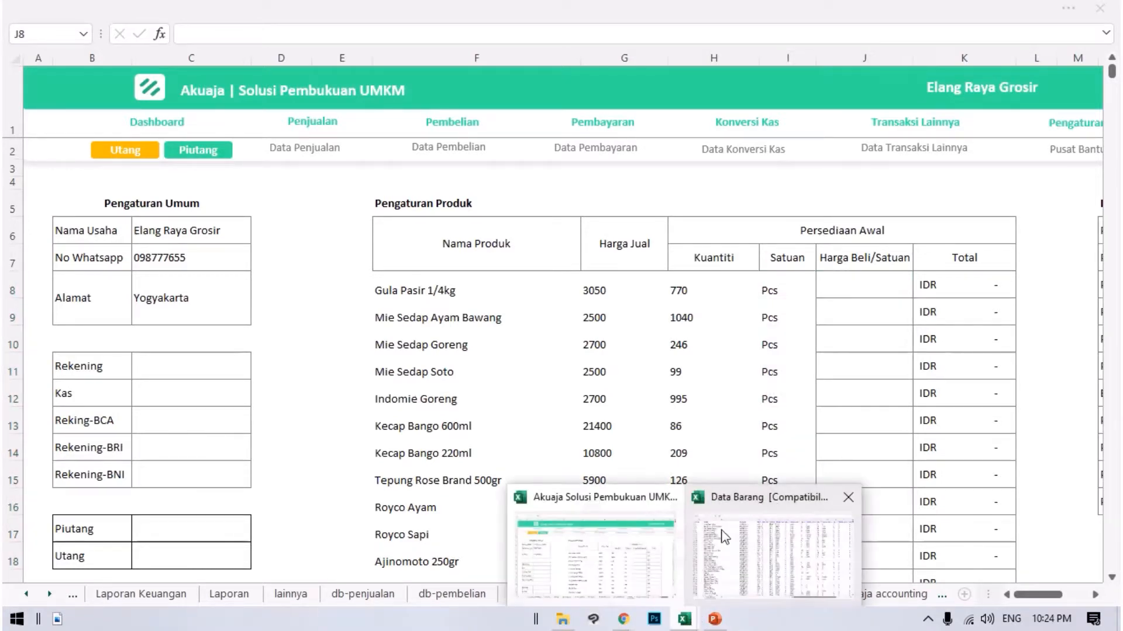
pyautogui.click(752, 565)
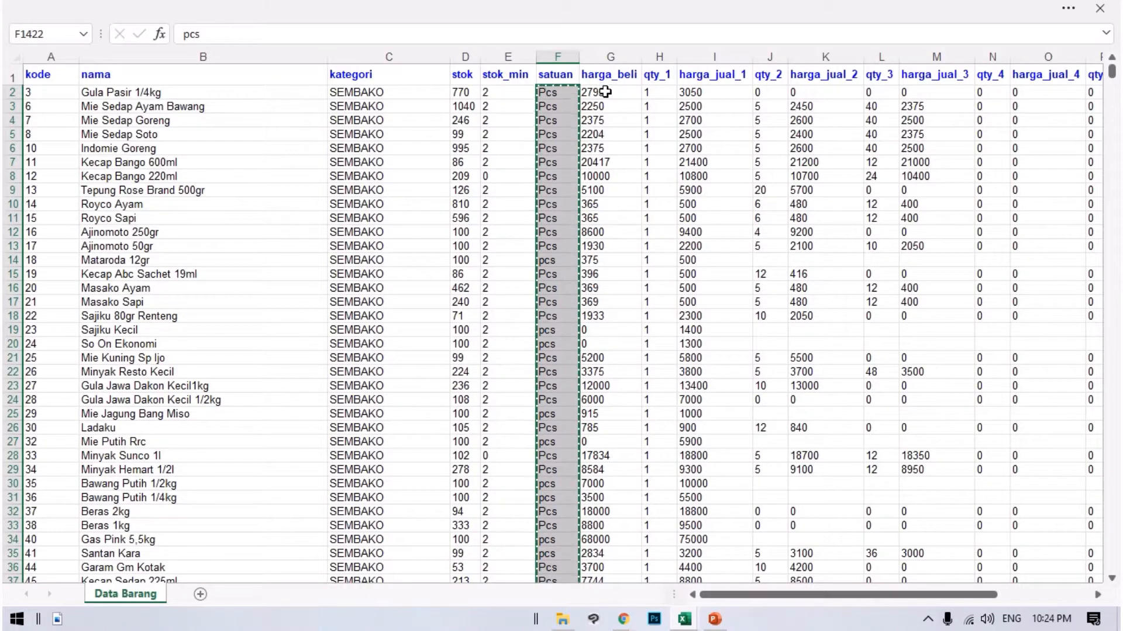
pyautogui.moveTo(605, 92); pyautogui.dragTo(613, 561)
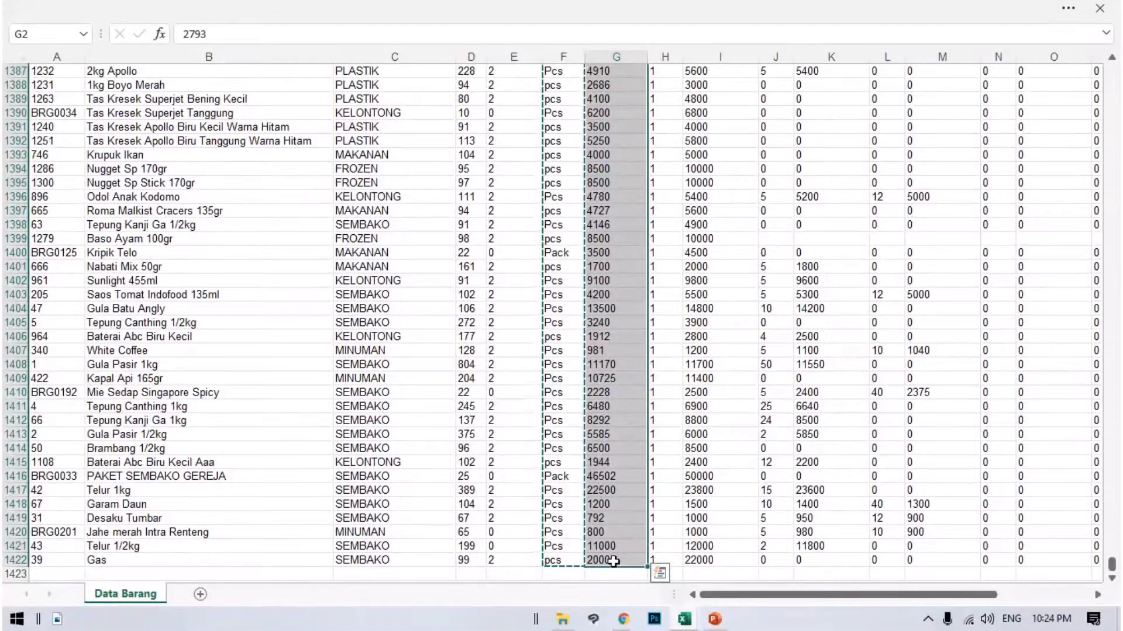
pyautogui.hotkey('ctrl', 'c')
# Paste the copied purchase prices into the Akuaja setting sheet under Harga Beli/Satuan from cell J8, and check the Total formula in K8.
pyautogui.click(684, 620)
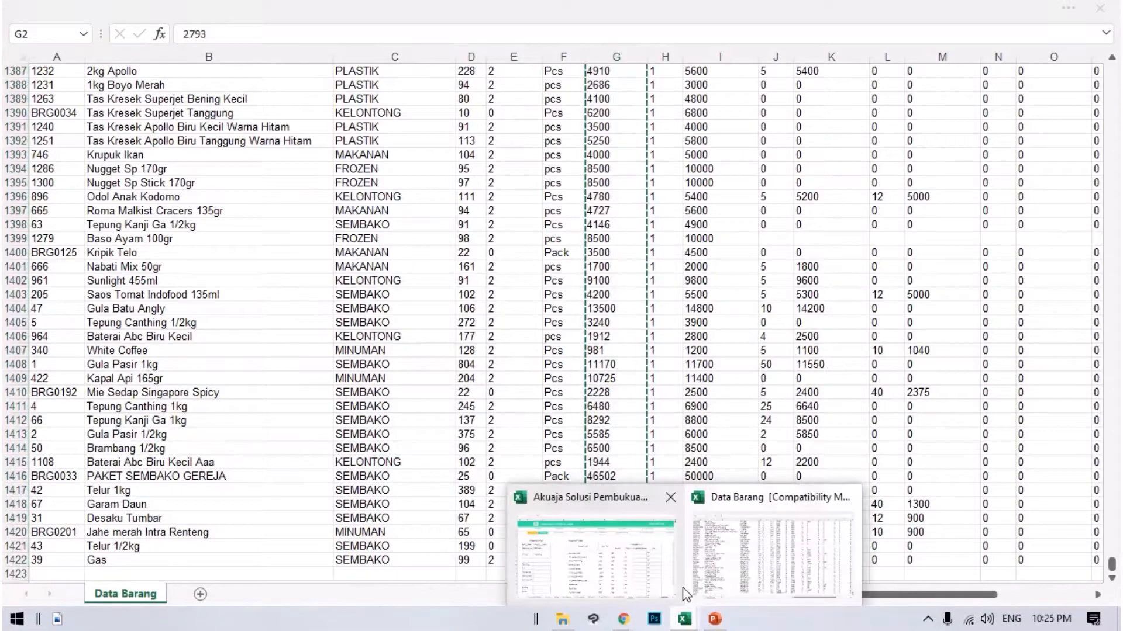
pyautogui.click(629, 544)
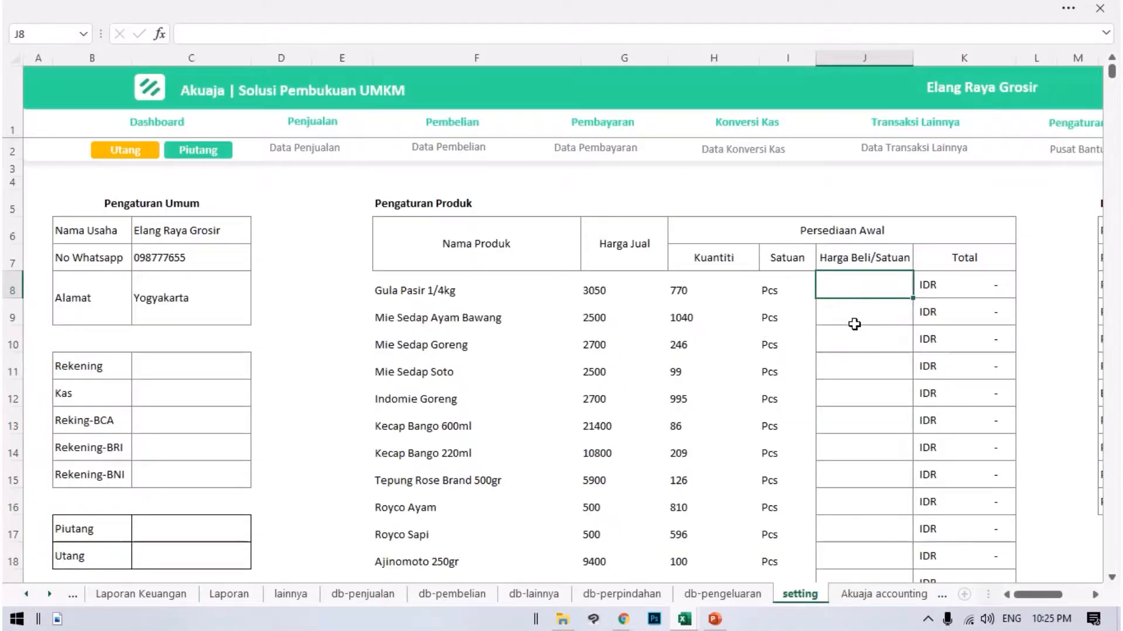
pyautogui.hotkey('ctrl', 'v')
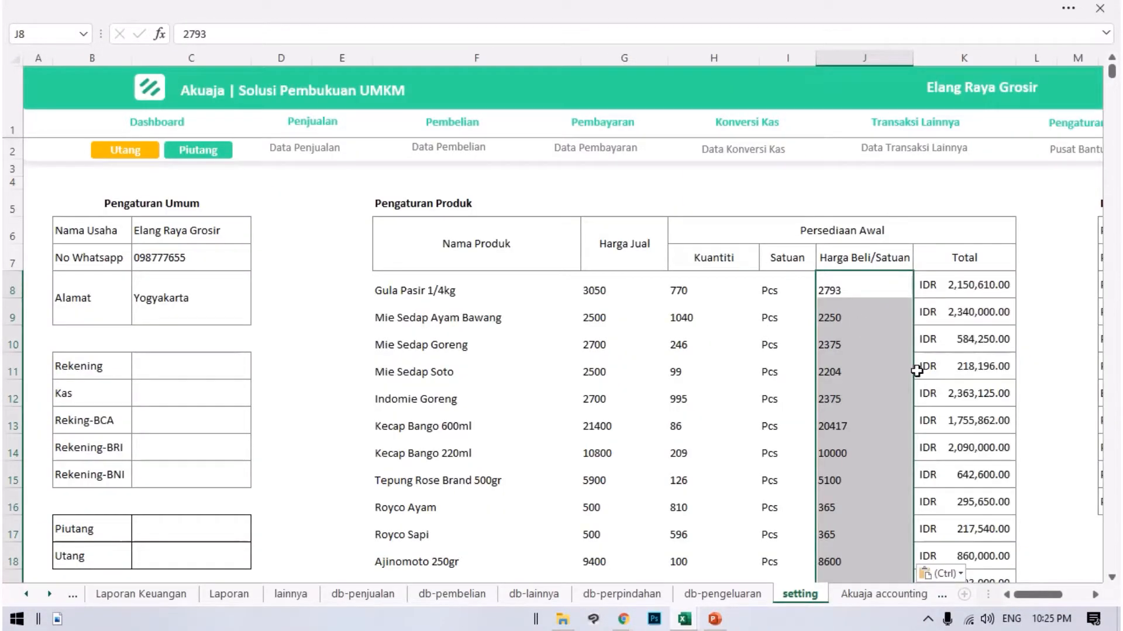
pyautogui.click(968, 287)
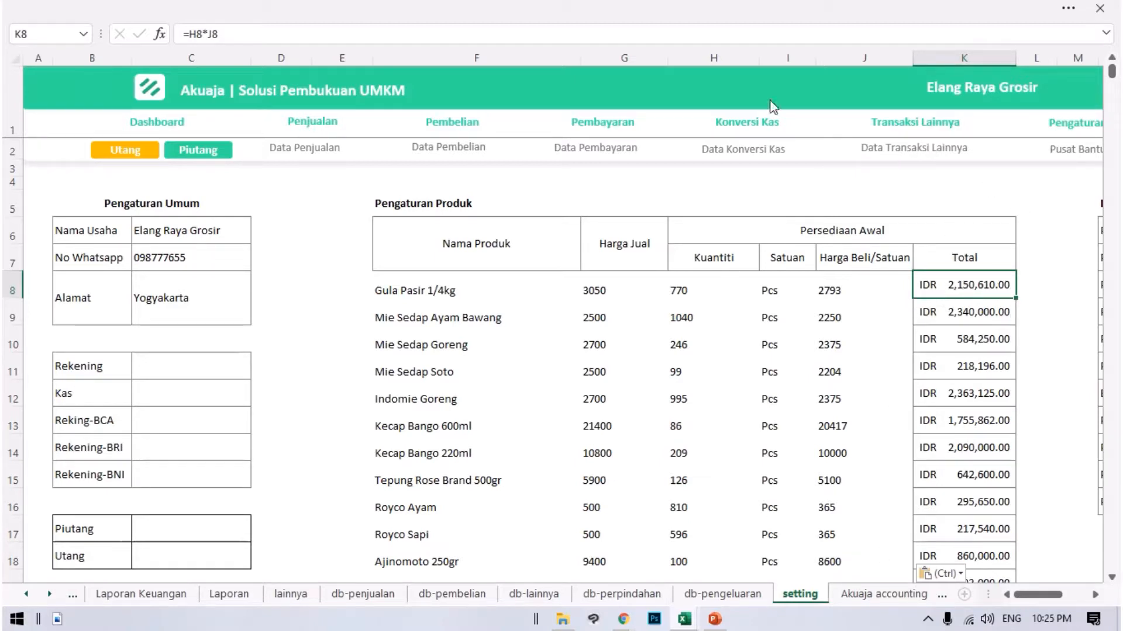
# Open the Laporan Keuangan report and examine the Modal Awal and Persediaan Produk entries in its balance sheet.
pyautogui.click(166, 117)
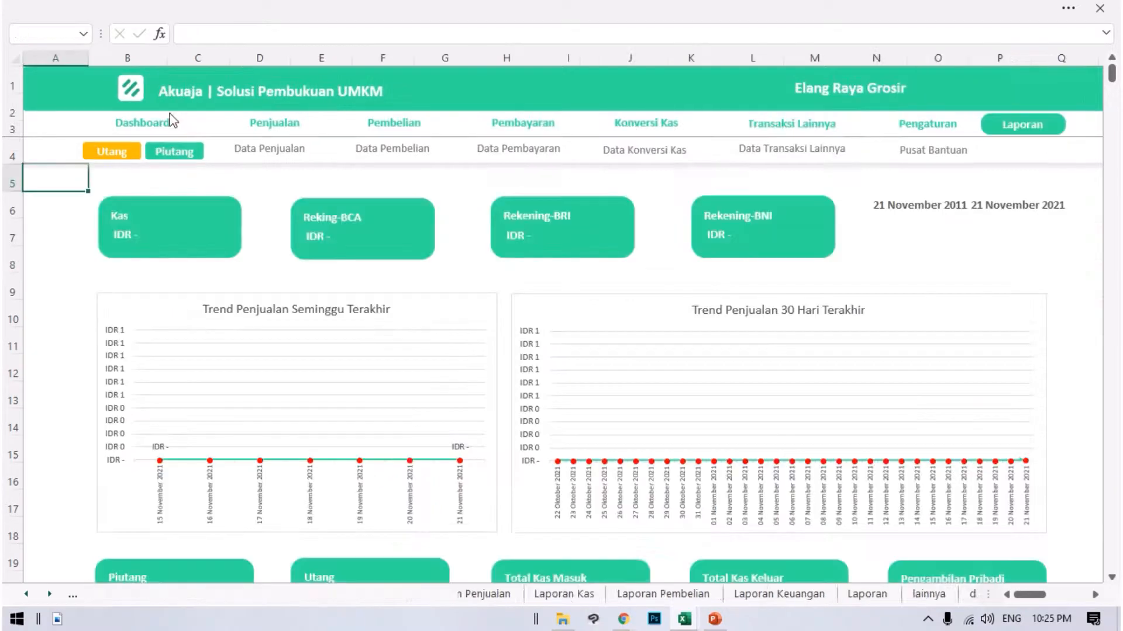
pyautogui.click(1008, 123)
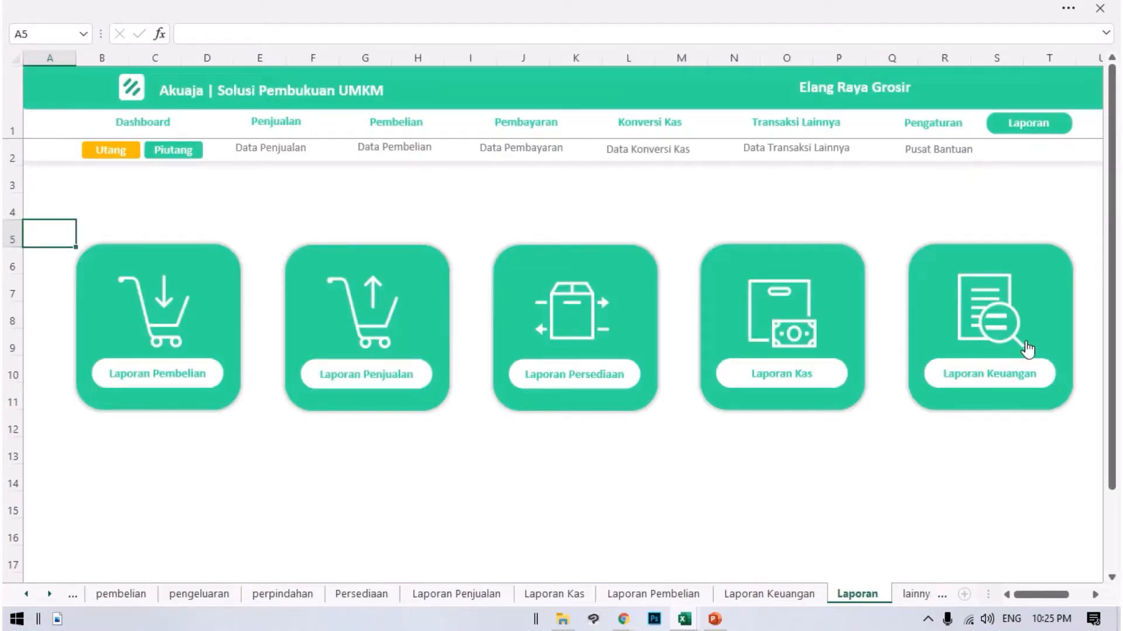
pyautogui.click(1028, 349)
pyautogui.scroll(-20, 952, 384)
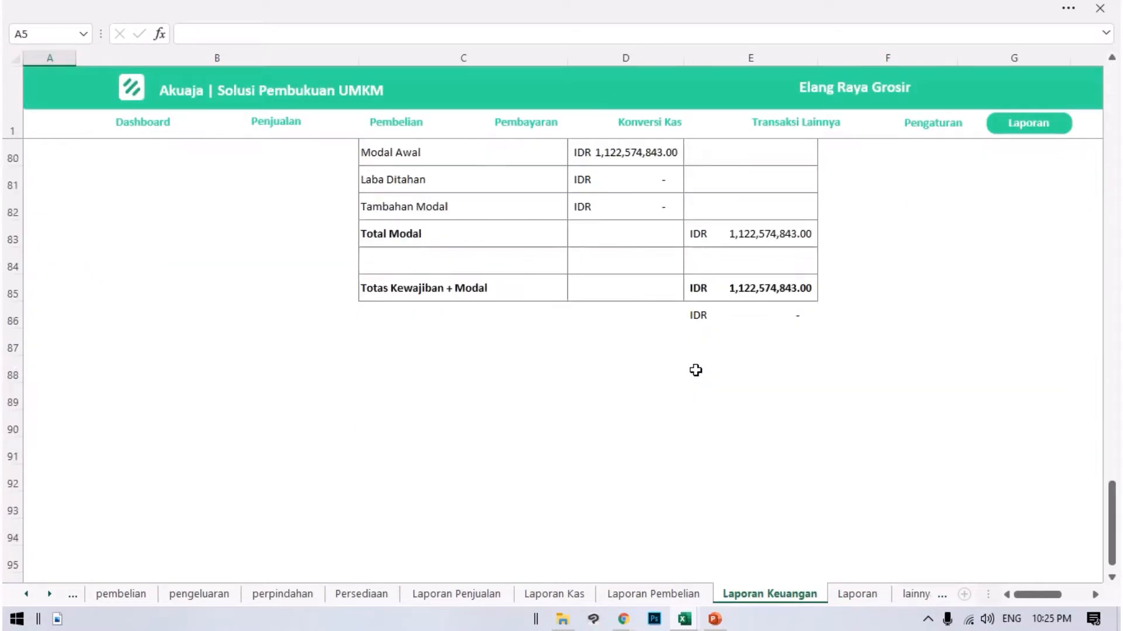
pyautogui.scroll(4, 695, 371)
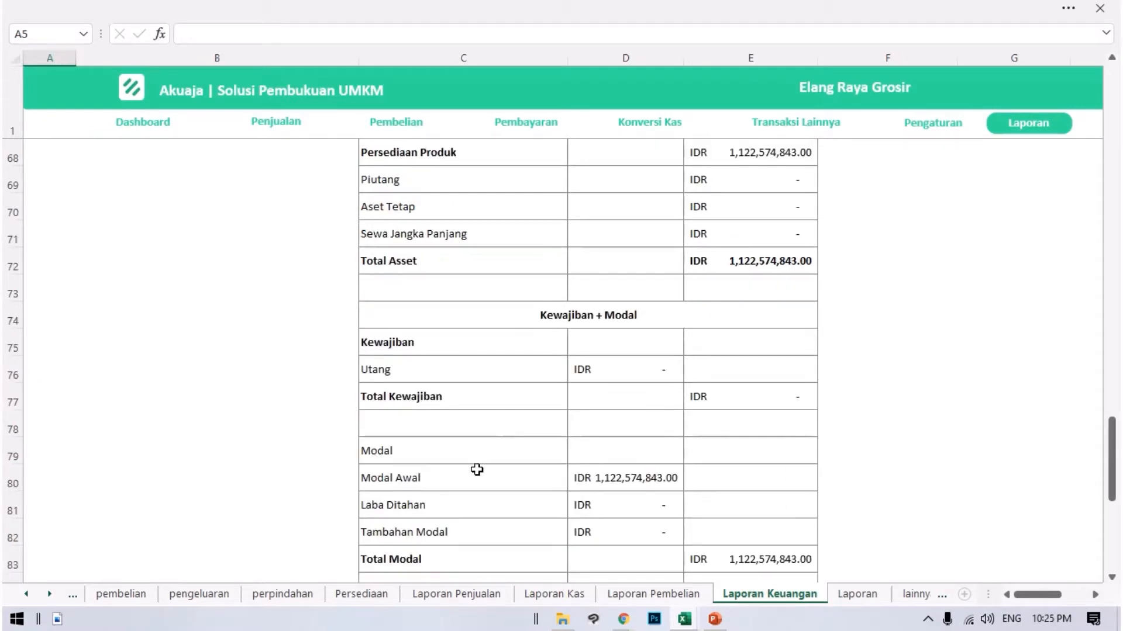
pyautogui.click(637, 476)
pyautogui.scroll(1, 647, 453)
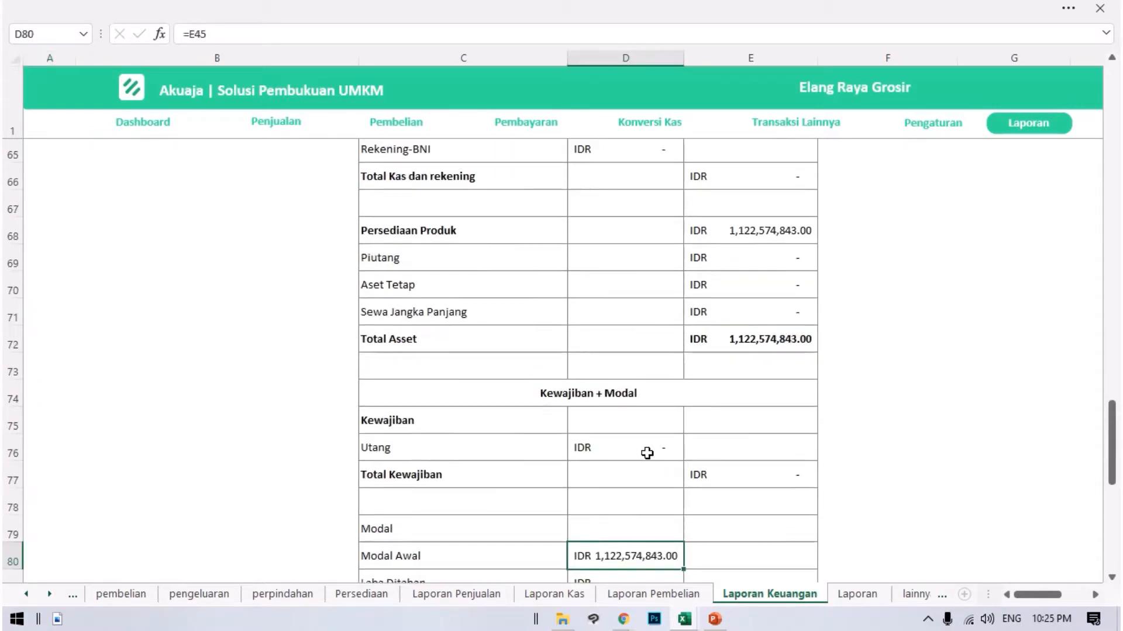
pyautogui.scroll(6, 646, 453)
pyautogui.scroll(-4, 706, 454)
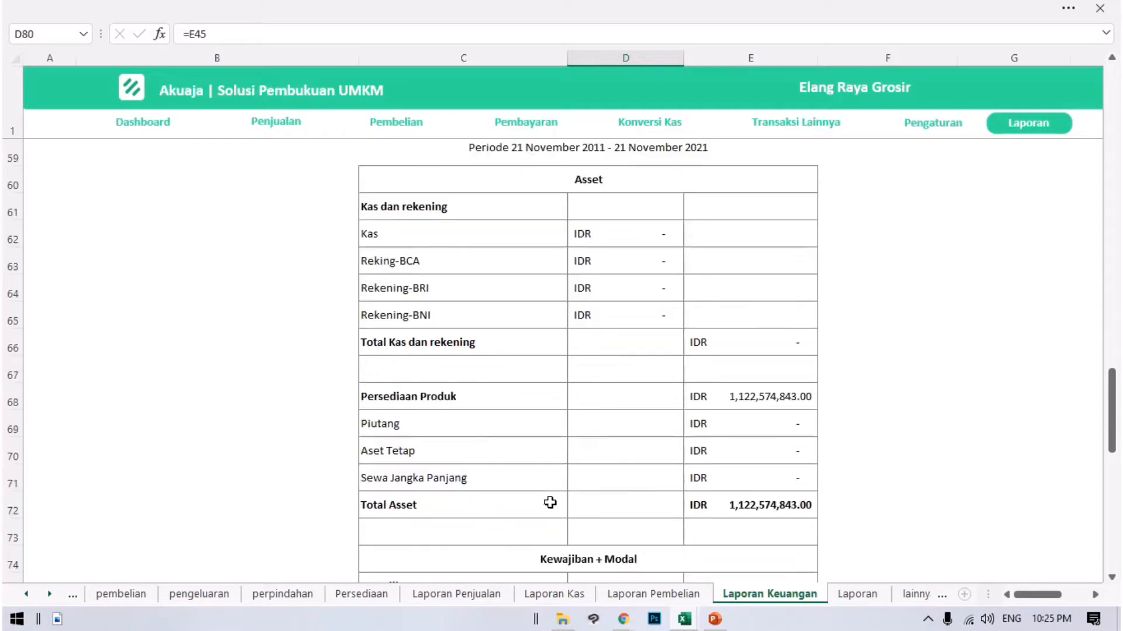
pyautogui.click(744, 393)
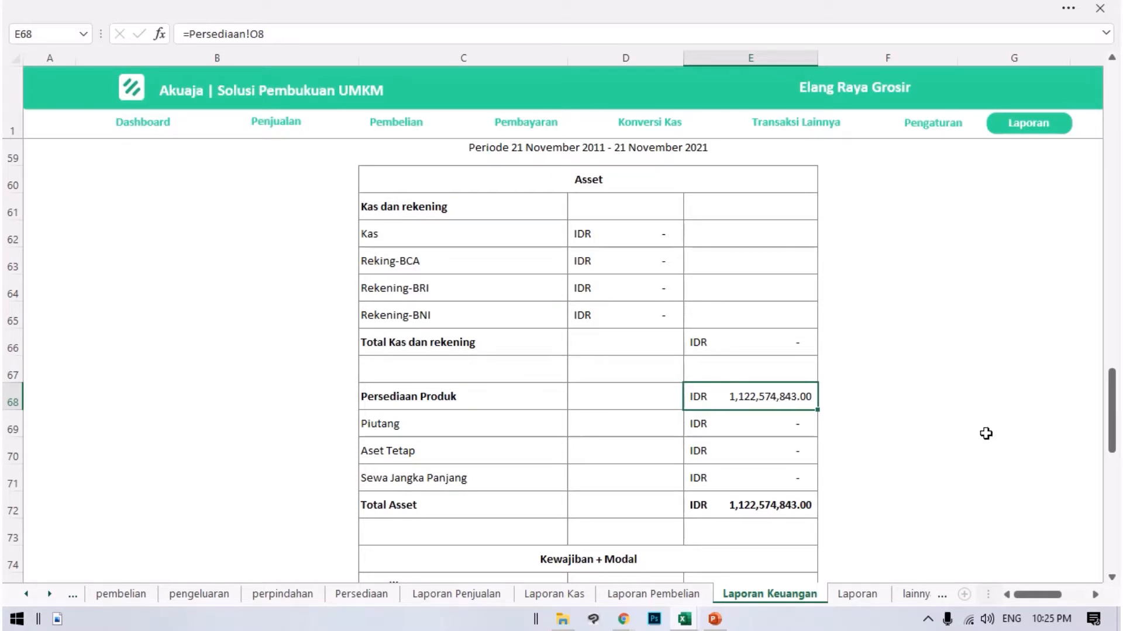
# Compare the asset total with the Kewajiban + Modal section, and check the difference formula in cell E86.
pyautogui.scroll(-4, 852, 401)
pyautogui.scroll(-1, 641, 363)
pyautogui.scroll(4, 776, 318)
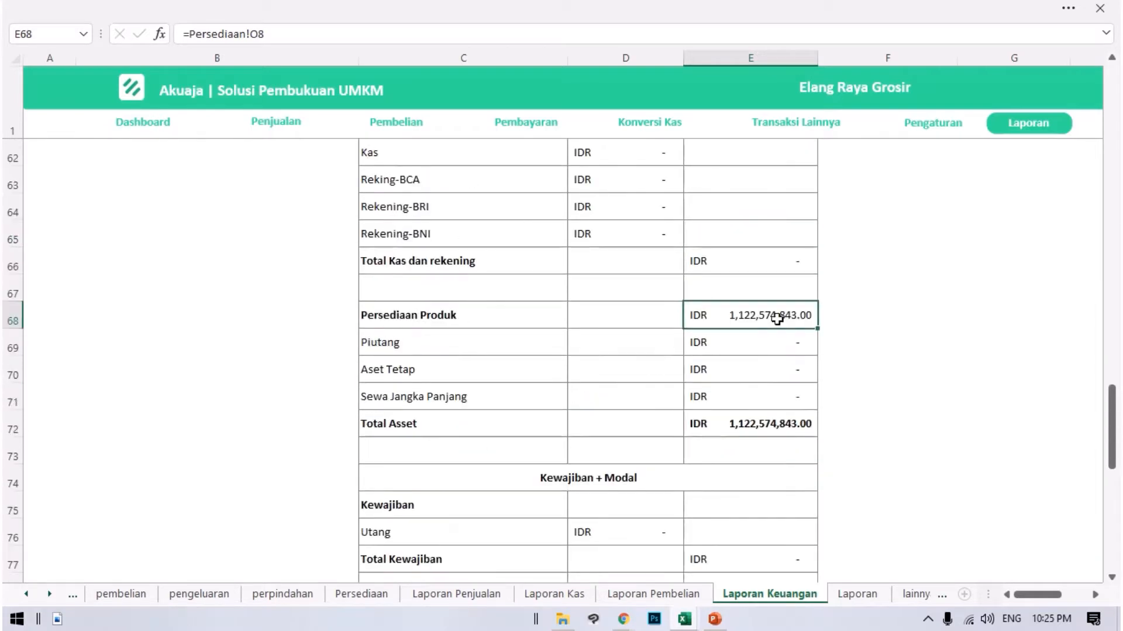
pyautogui.scroll(-3, 804, 360)
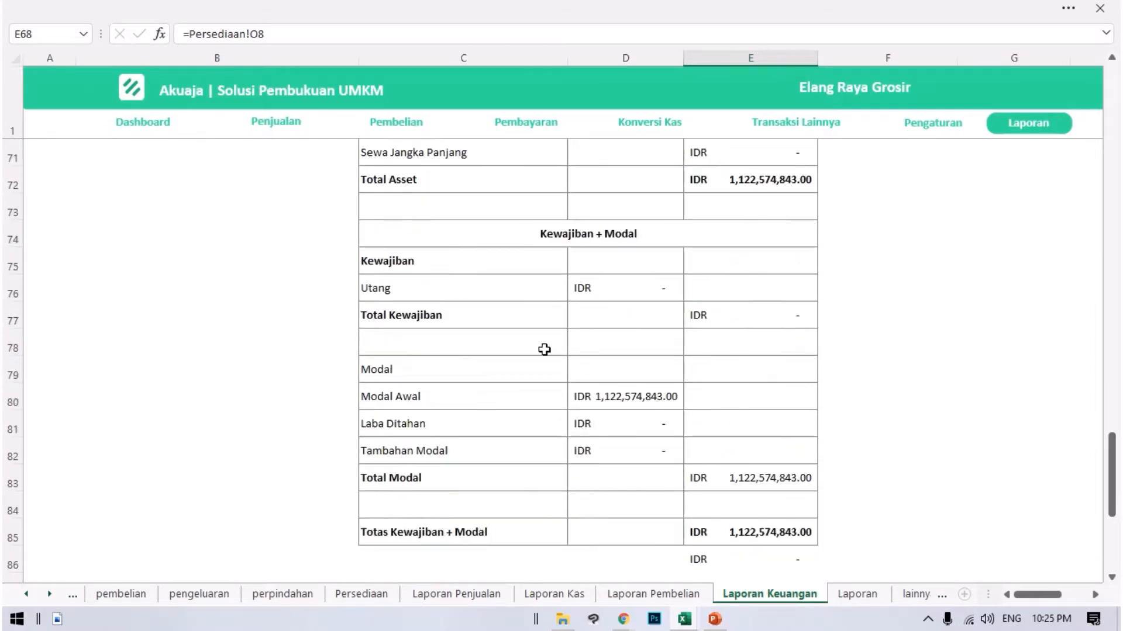
pyautogui.click(651, 415)
pyautogui.scroll(-2, 743, 448)
pyautogui.click(768, 400)
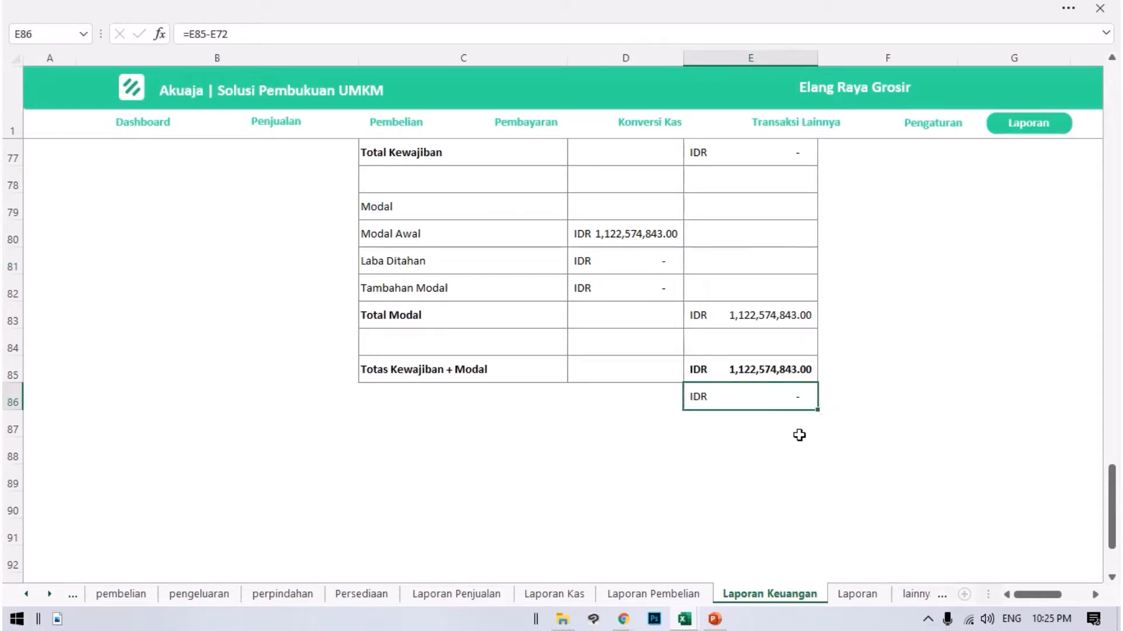
pyautogui.scroll(2, 846, 449)
pyautogui.scroll(20, 855, 459)
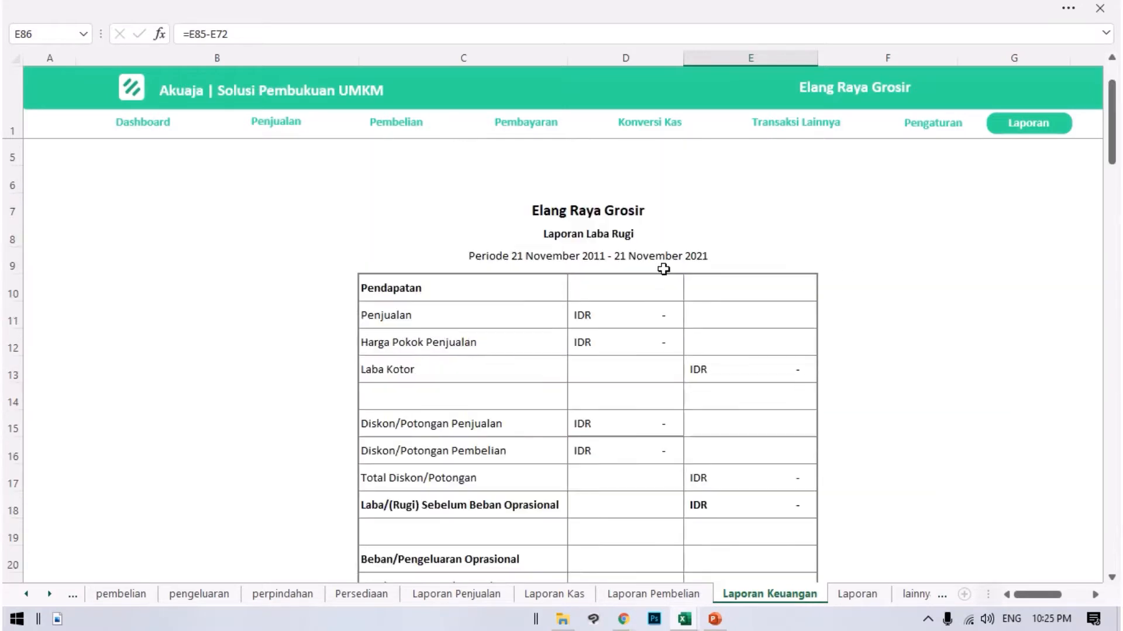
# Return to the setting sheet and review the product rows by selecting them from F8 across to the Harga Beli/Satuan column.
pyautogui.click(1015, 138)
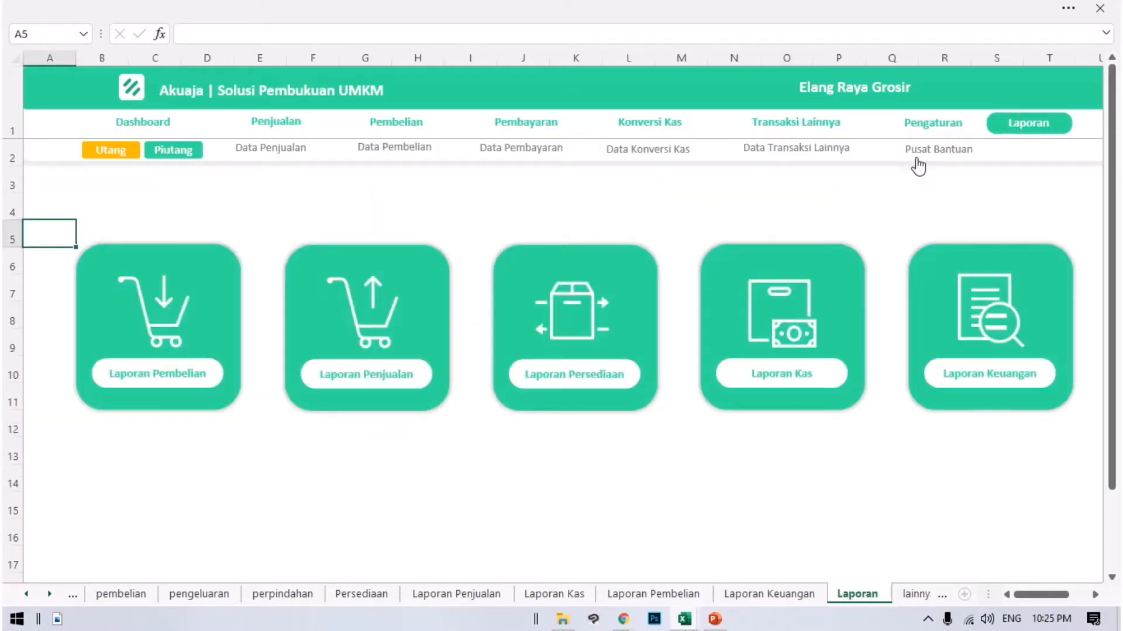
pyautogui.click(942, 139)
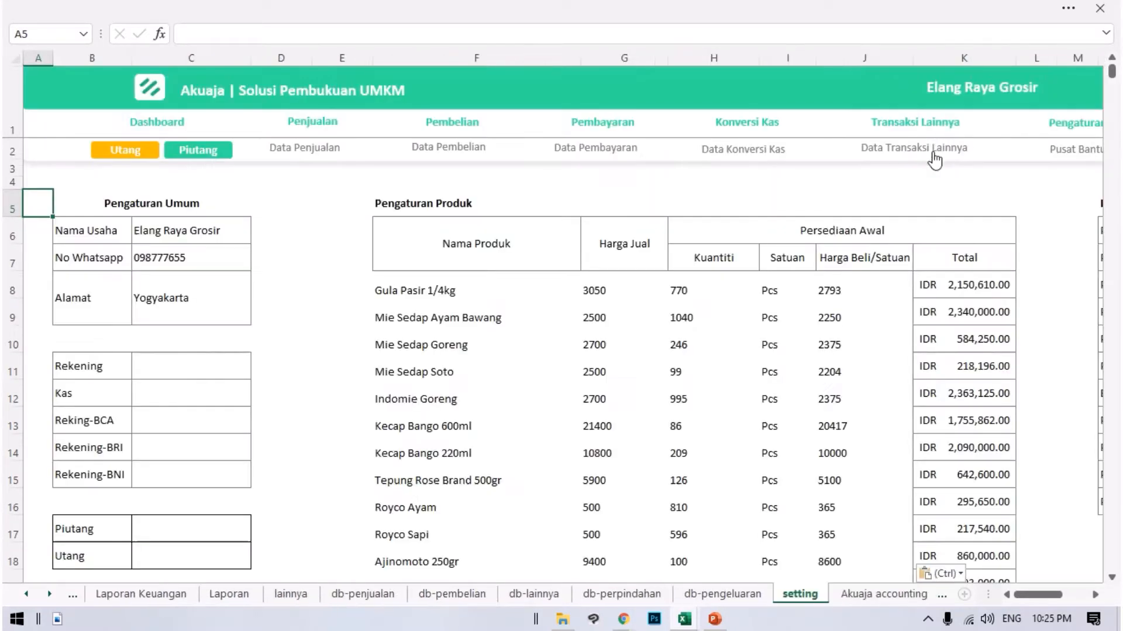
pyautogui.moveTo(380, 291); pyautogui.dragTo(852, 358)
pyautogui.click(465, 225)
pyautogui.click(435, 282)
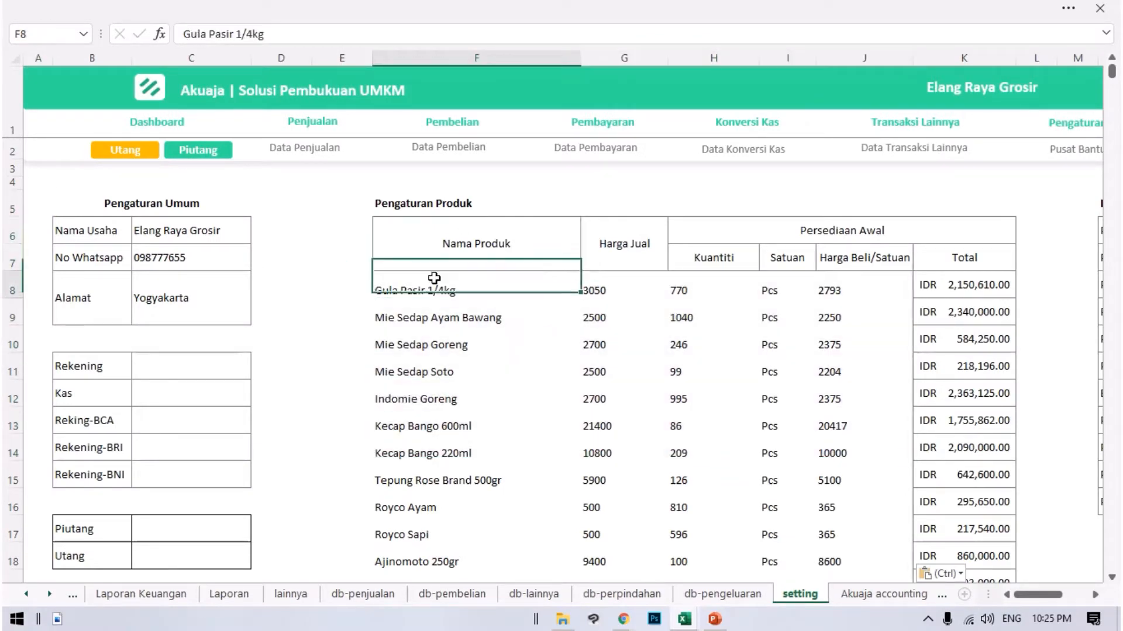
pyautogui.moveTo(422, 283); pyautogui.dragTo(848, 477)
pyautogui.scroll(16, 891, 435)
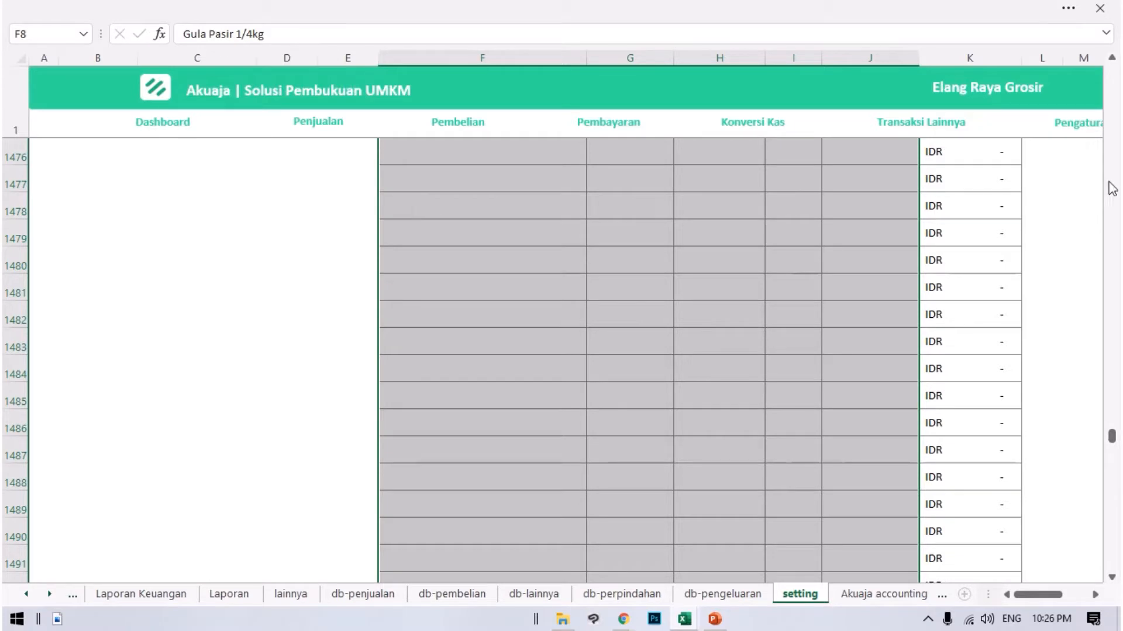
pyautogui.click(1068, 10)
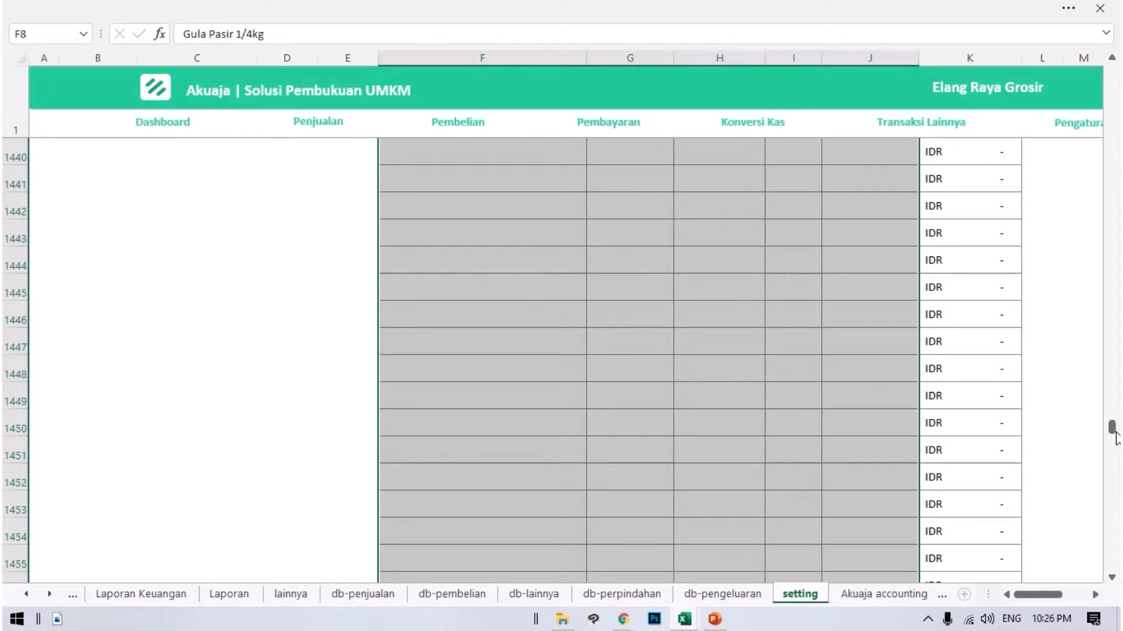
pyautogui.moveTo(1114, 436); pyautogui.dragTo(1092, 82)
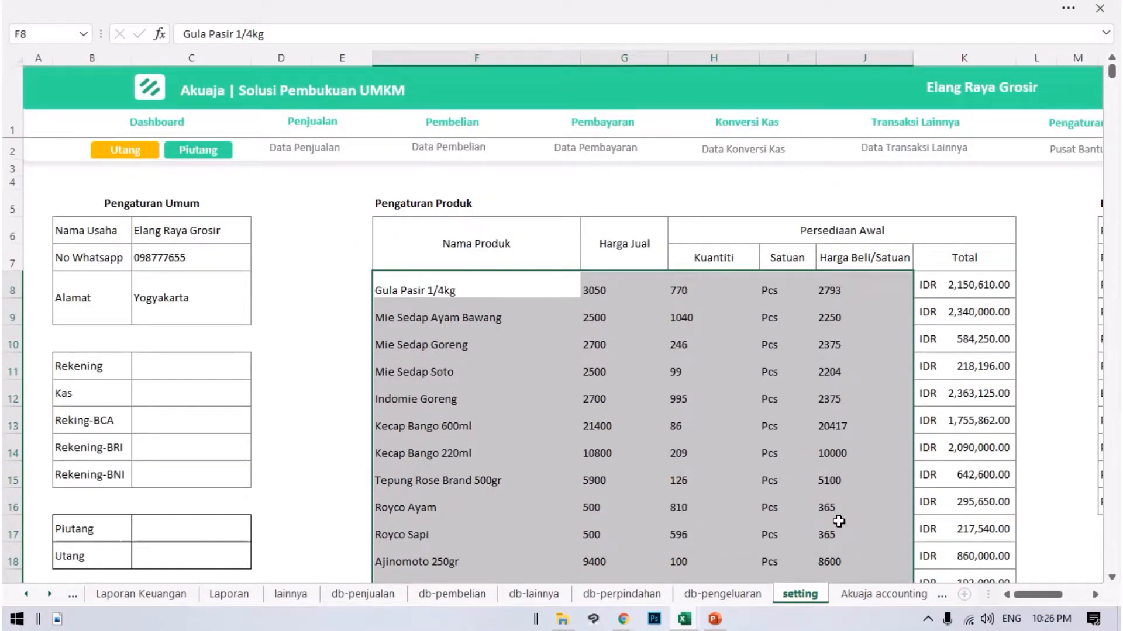
pyautogui.click(578, 335)
pyautogui.click(513, 281)
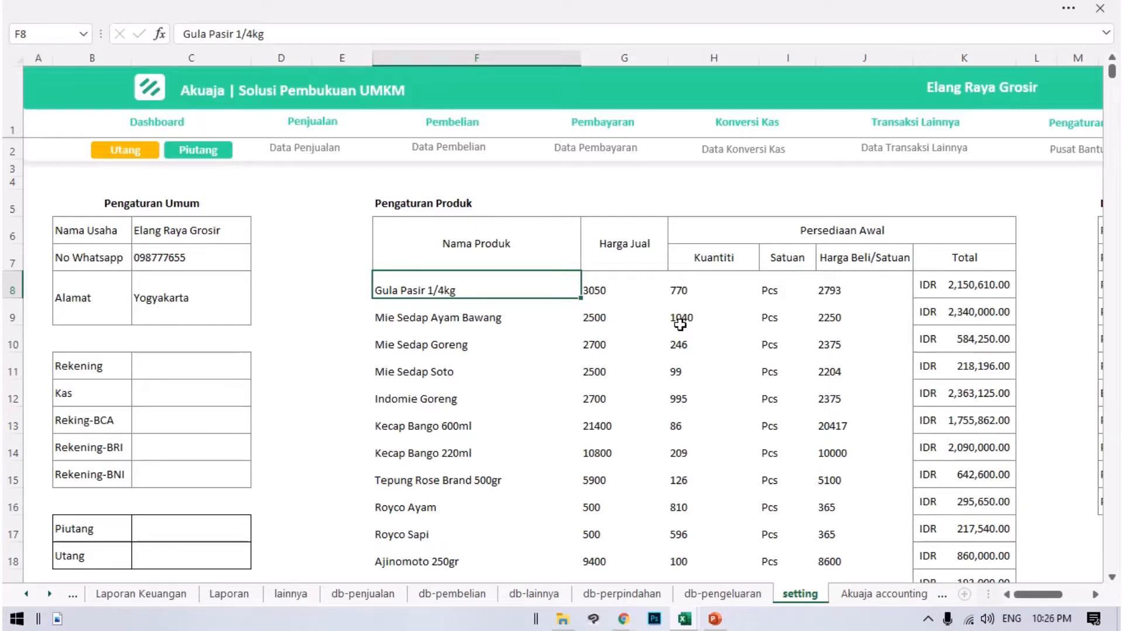
pyautogui.press('Right')
pyautogui.press('Right')
pyautogui.press('Right')
pyautogui.press('Right')
pyautogui.press('Right')
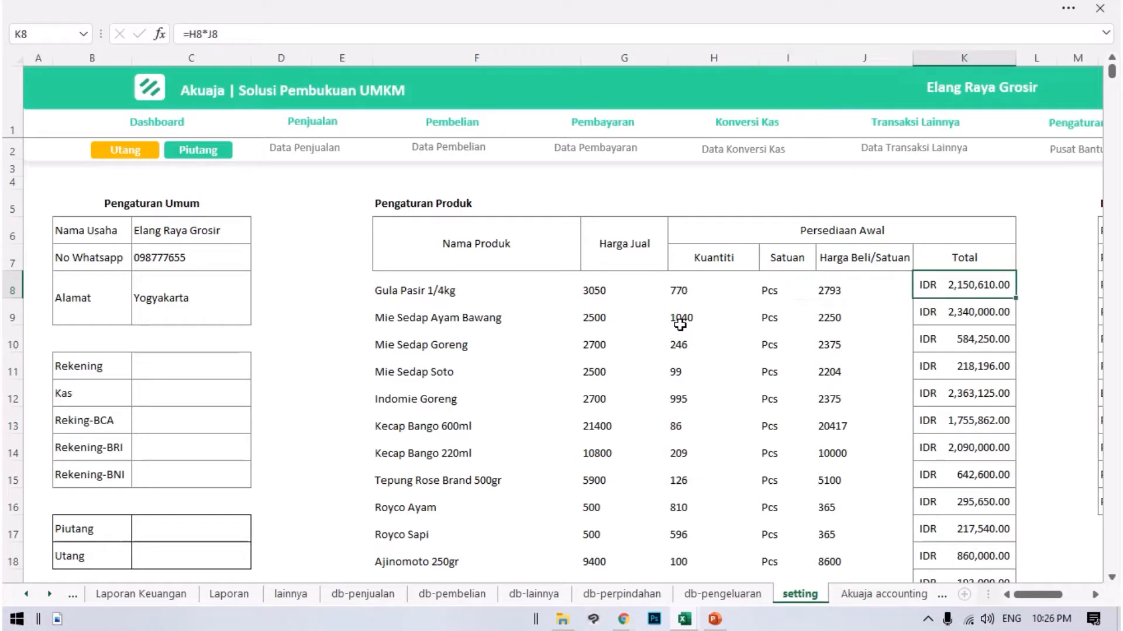
pyautogui.press('Down')
pyautogui.press('Down')
pyautogui.press('Down')
pyautogui.press('Down')
pyautogui.press('Right')
pyautogui.press('Right')
pyautogui.press('Right')
pyautogui.press('Right')
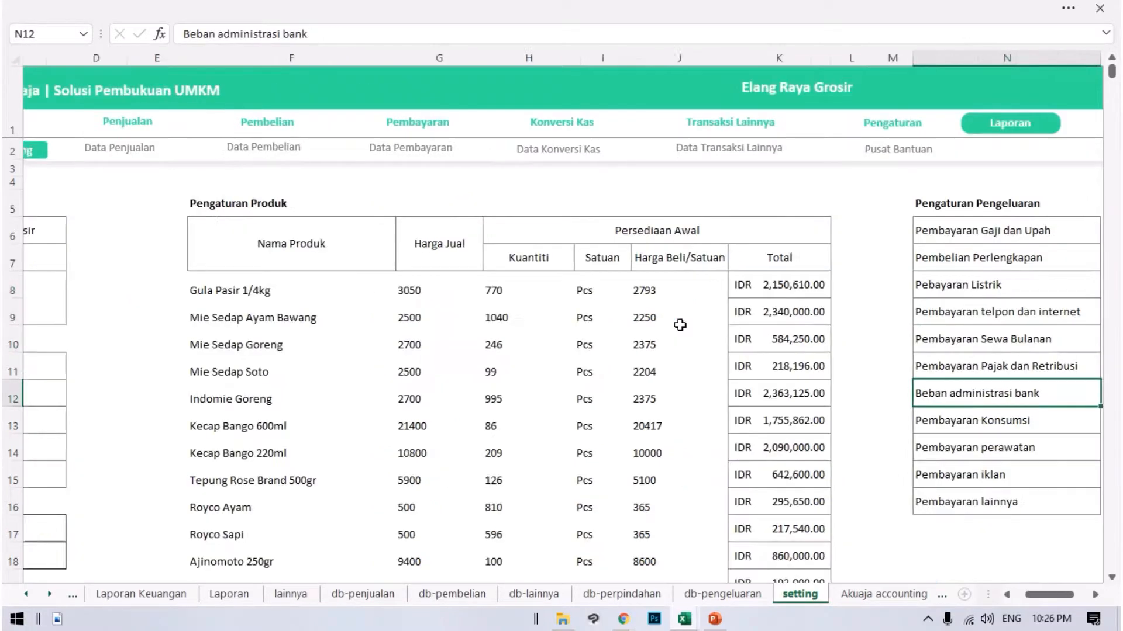
pyautogui.press('Left')
pyautogui.press('Left')
pyautogui.press('Left')
pyautogui.press('Left')
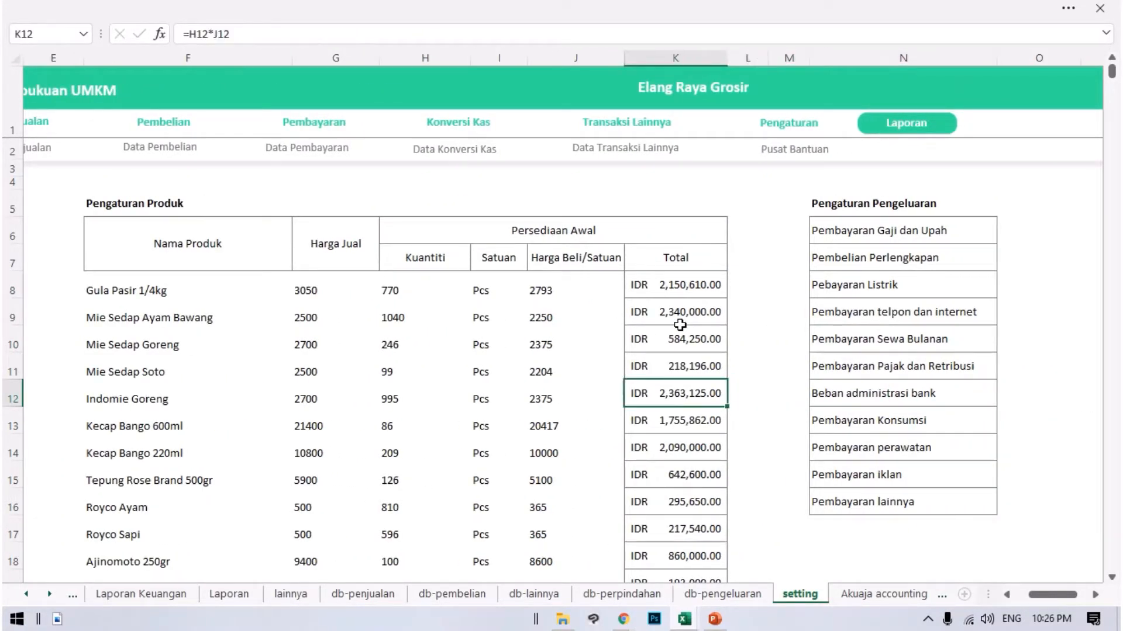
pyautogui.press('Right')
pyautogui.press('Right')
pyautogui.press('Left')
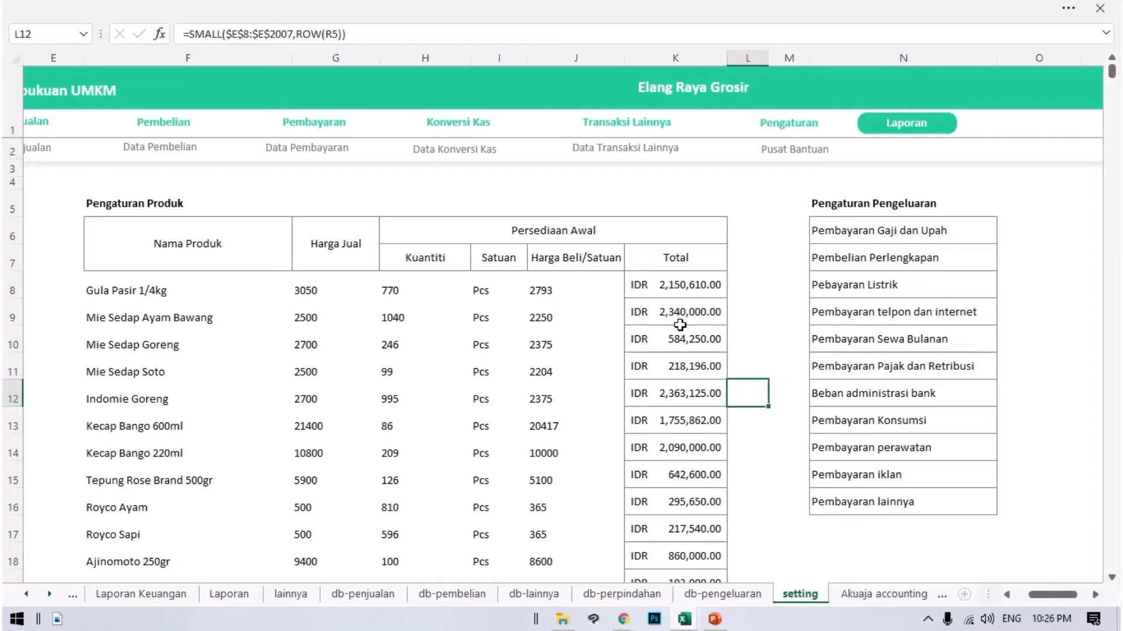
pyautogui.press('Right')
pyautogui.press('Right')
pyautogui.press('Left')
pyautogui.press('Left')
pyautogui.press('Left')
pyautogui.press('Left')
pyautogui.press('Left')
pyautogui.press('Left')
pyautogui.press('Left')
pyautogui.press('Left')
pyautogui.press('Left')
pyautogui.press('Left')
pyautogui.press('Left')
pyautogui.press('Left')
pyautogui.press('Left')
pyautogui.press('Right')
pyautogui.press('Right')
pyautogui.press('Right')
pyautogui.press('Right')
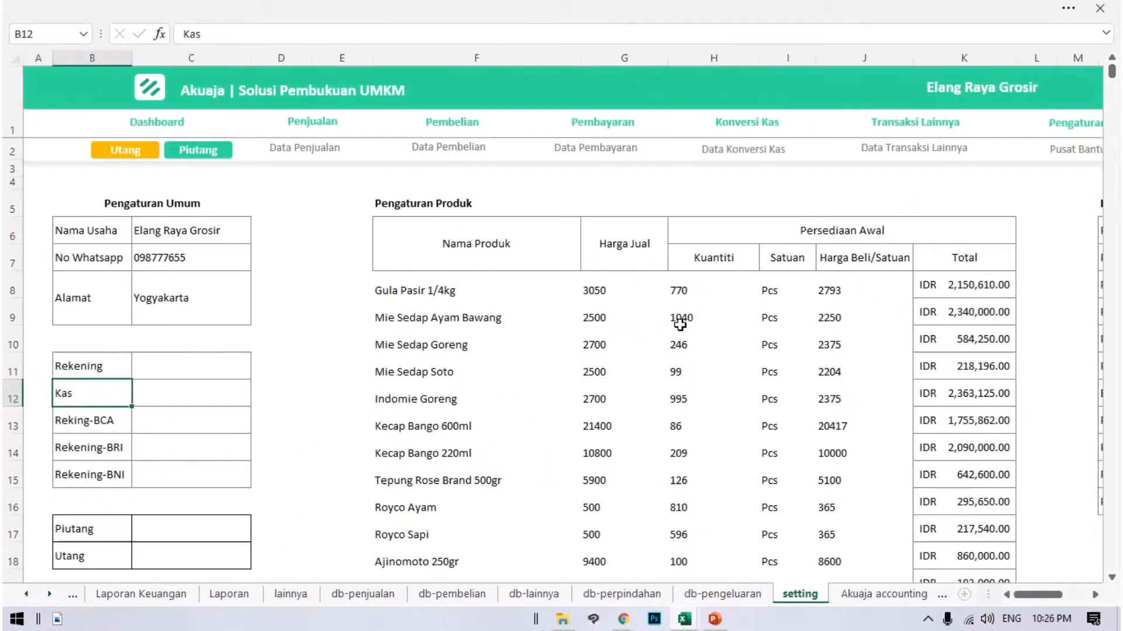
pyautogui.press('Left')
pyautogui.press('Up')
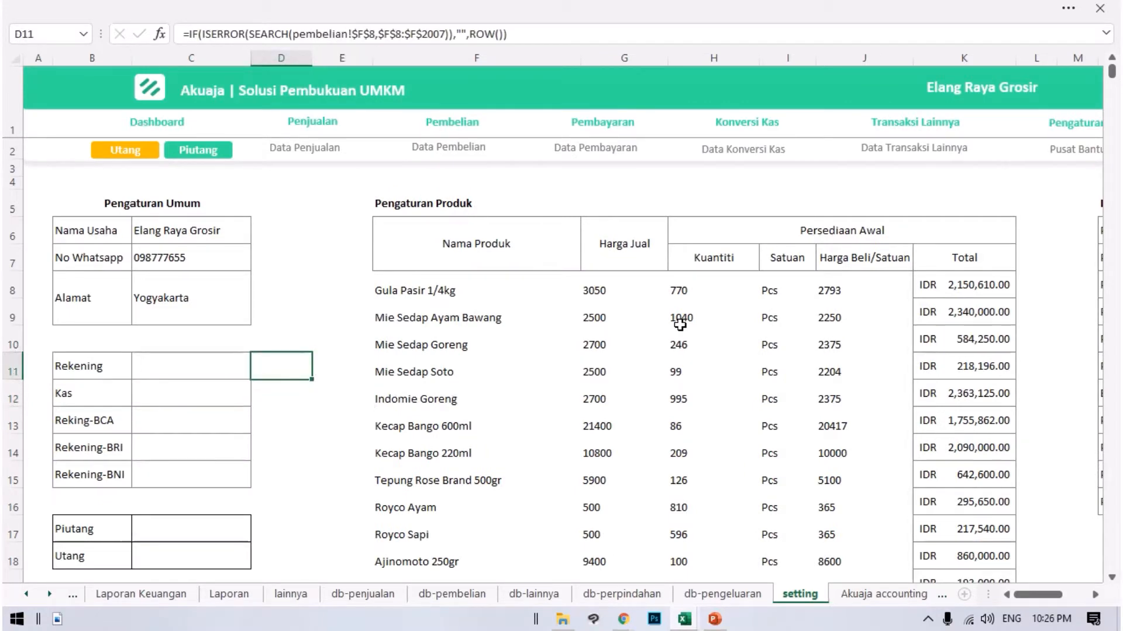
# Try to edit the formula in cell E8 of the setting sheet, and return to the settings from the Transaksi Penjualan form.
pyautogui.click(325, 284)
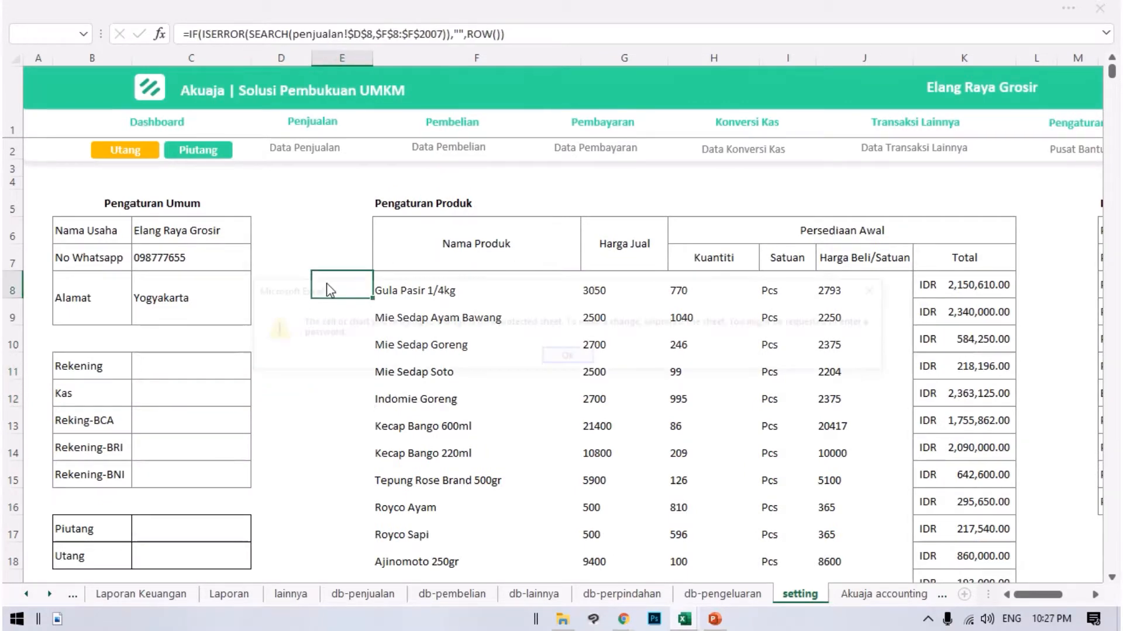
pyautogui.doubleClick(323, 283)
pyautogui.click(561, 358)
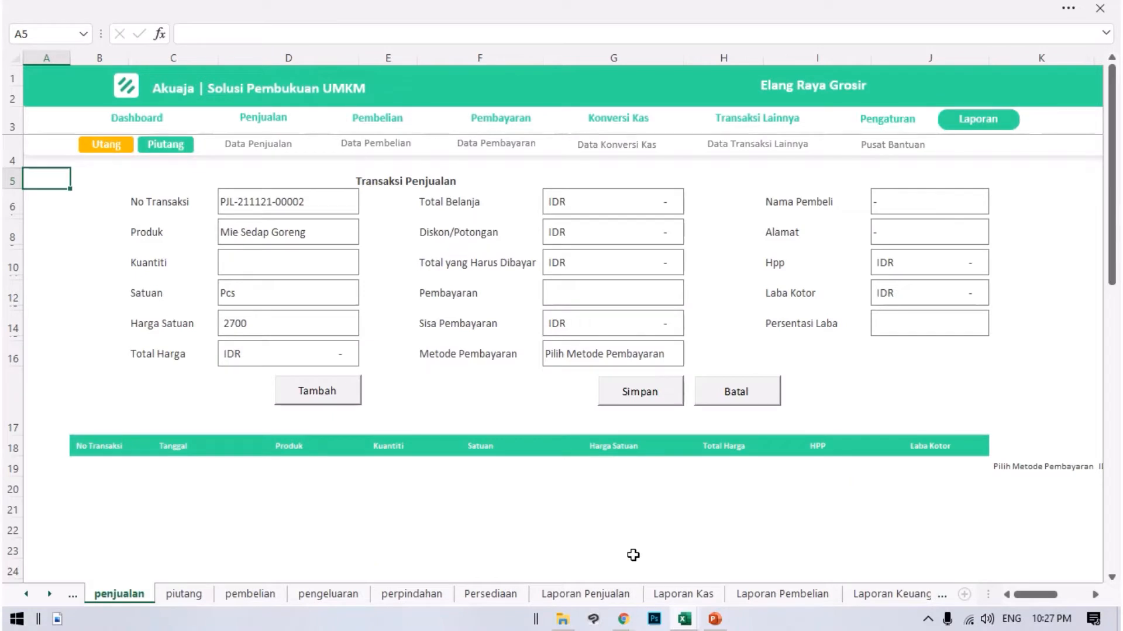
pyautogui.click(887, 119)
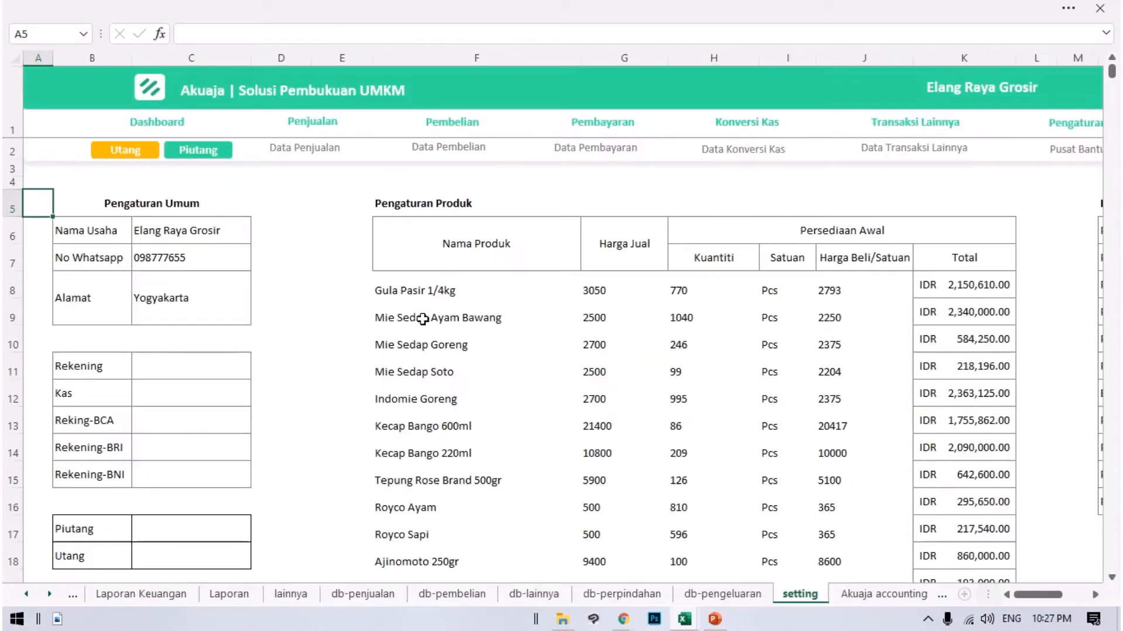
# Examine the search formulas in cells D8, E8 and E9, and review the product rows starting at F8.
pyautogui.click(340, 300)
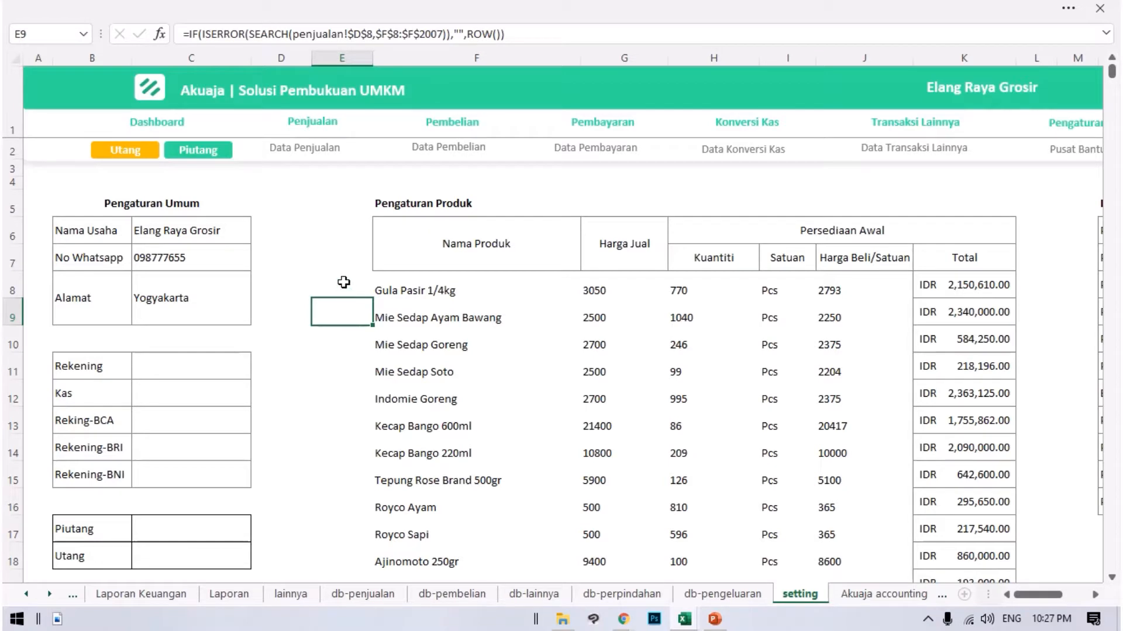
pyautogui.click(344, 284)
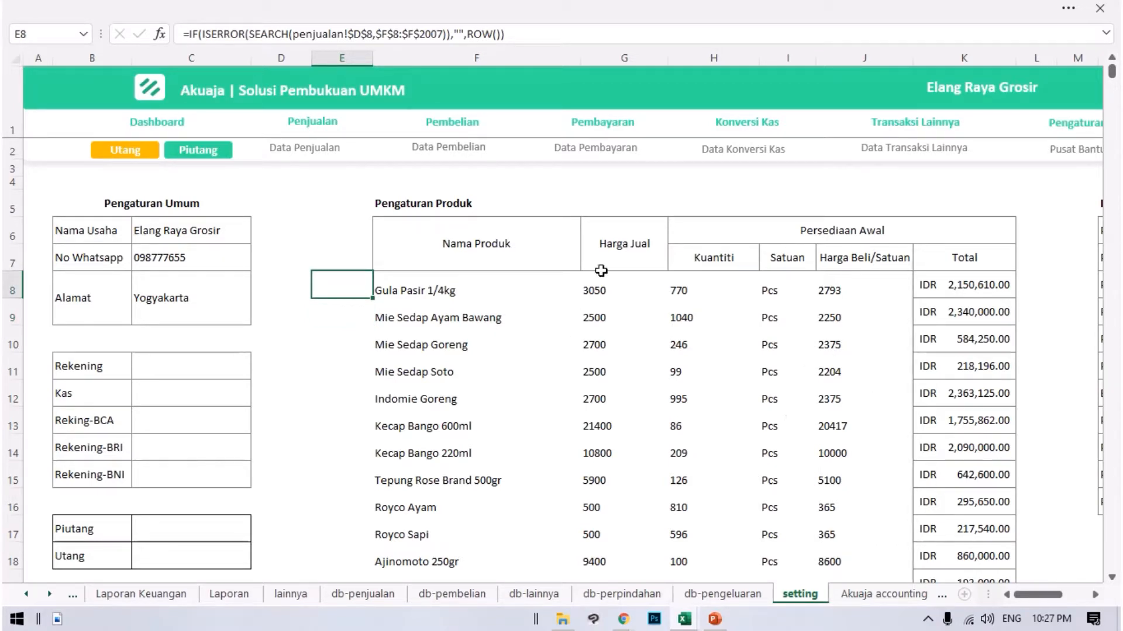
pyautogui.click(290, 284)
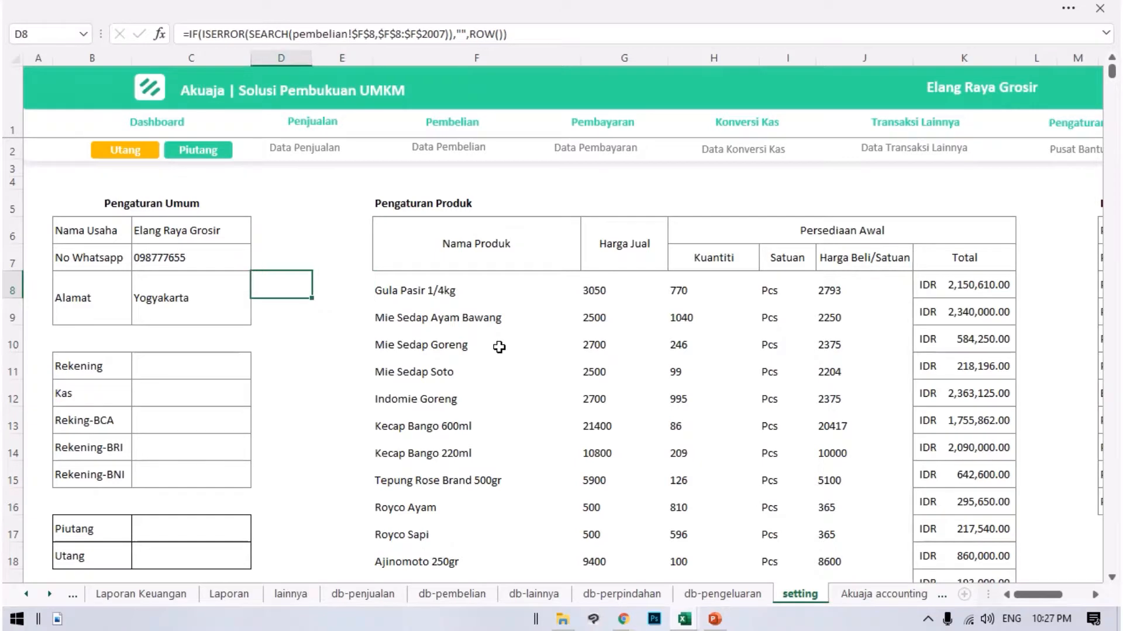
pyautogui.click(345, 308)
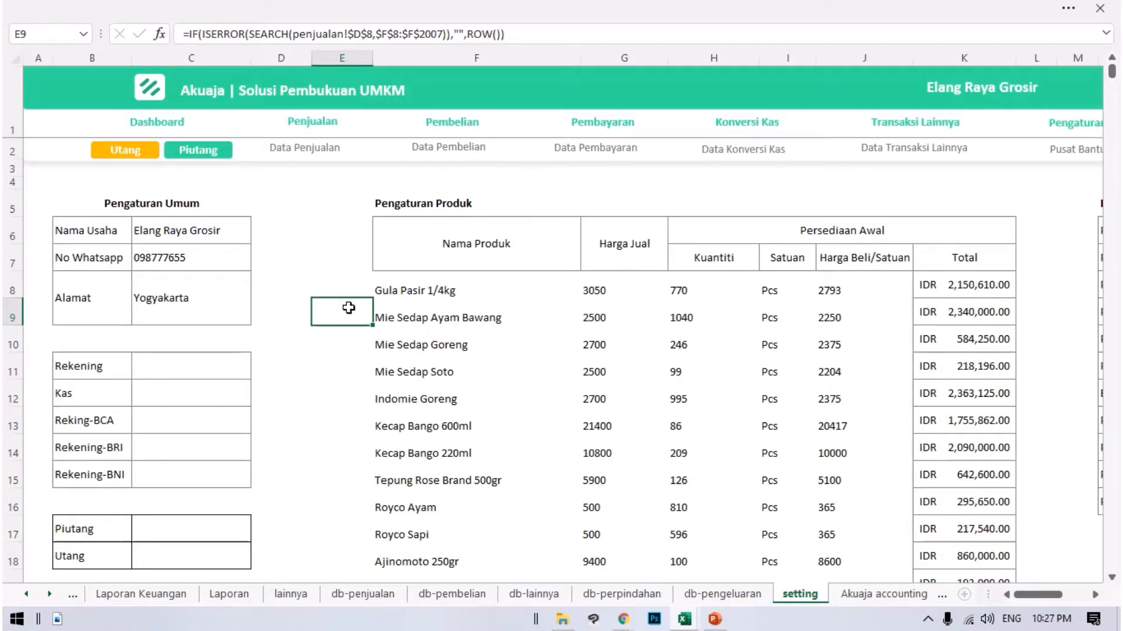
pyautogui.click(468, 262)
pyautogui.moveTo(402, 291); pyautogui.dragTo(797, 452)
pyautogui.click(465, 335)
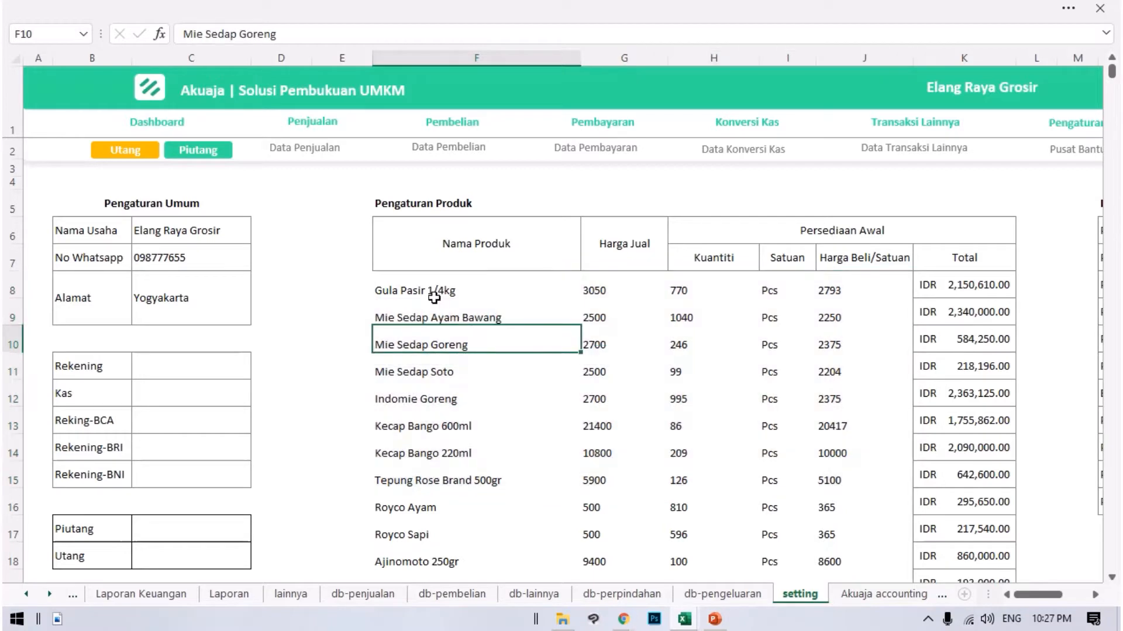
pyautogui.click(435, 294)
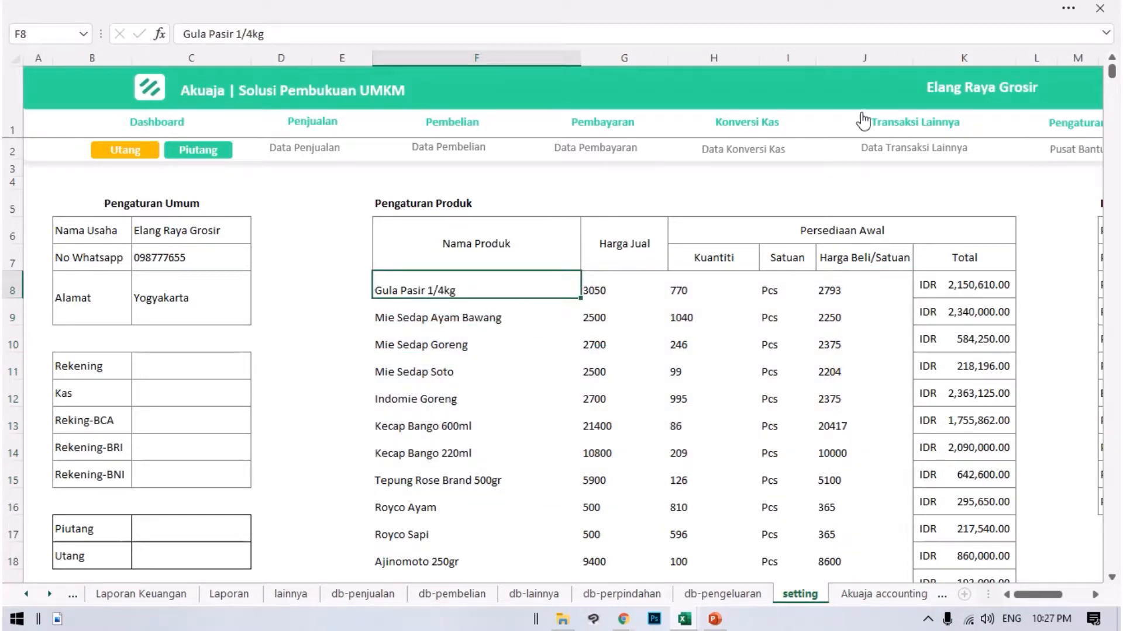
# Open the Laporan Persediaan report and look through the products' Persediaan Awal figures, checking the total formula in F9.
pyautogui.click(900, 132)
pyautogui.click(1033, 135)
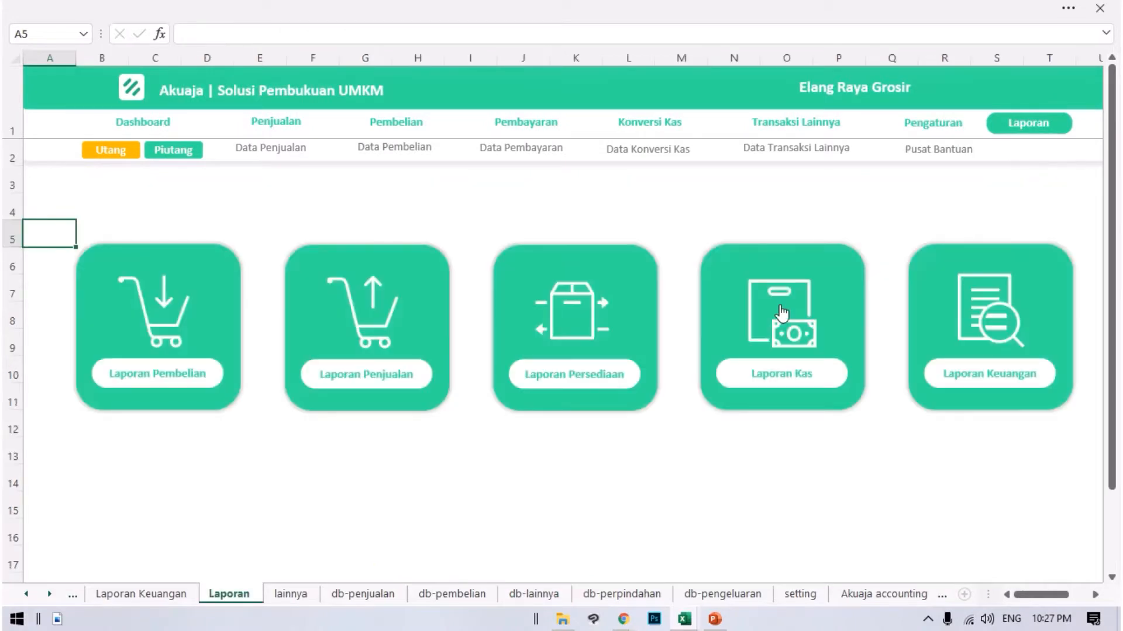
pyautogui.click(604, 325)
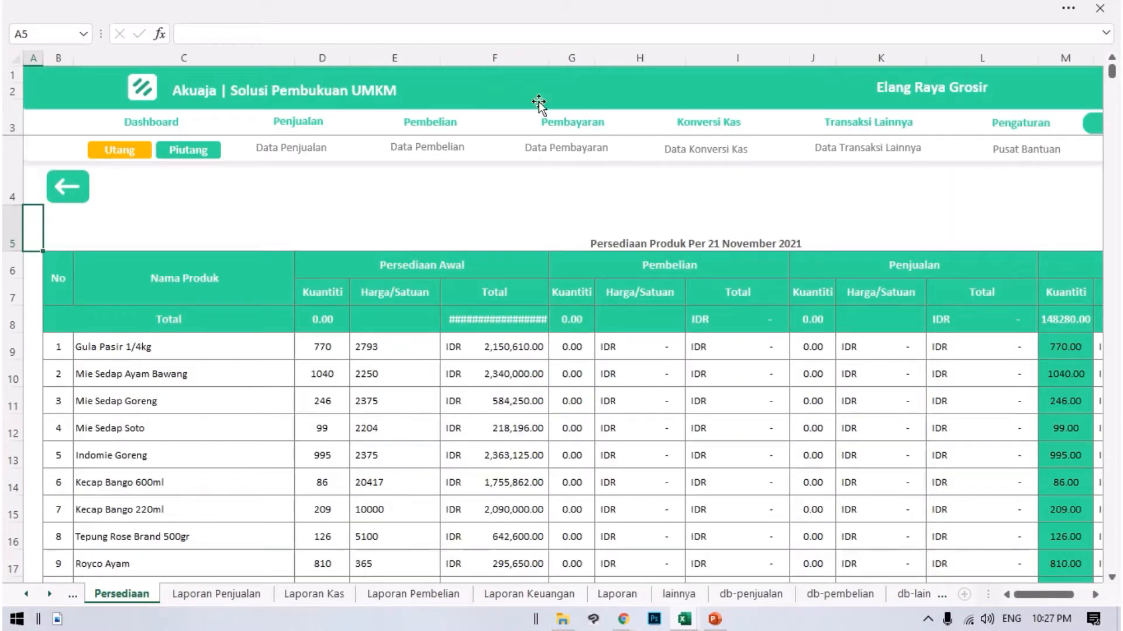
pyautogui.click(543, 346)
pyautogui.scroll(-2, 119, 331)
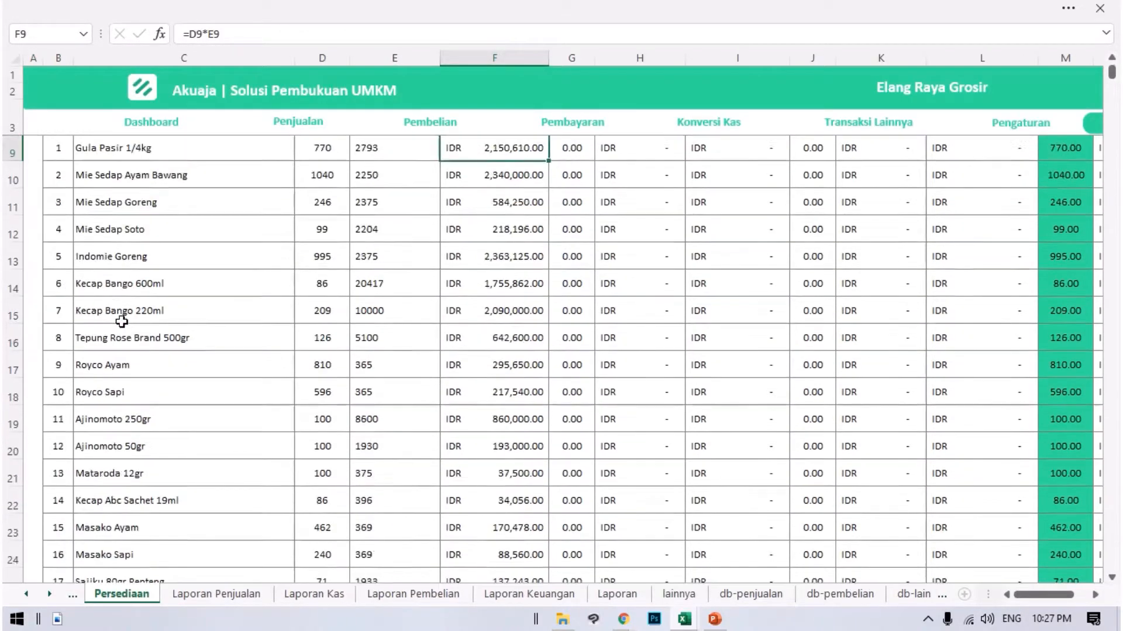
pyautogui.scroll(2, 639, 380)
pyautogui.scroll(-2, 637, 381)
pyautogui.scroll(-8, 489, 349)
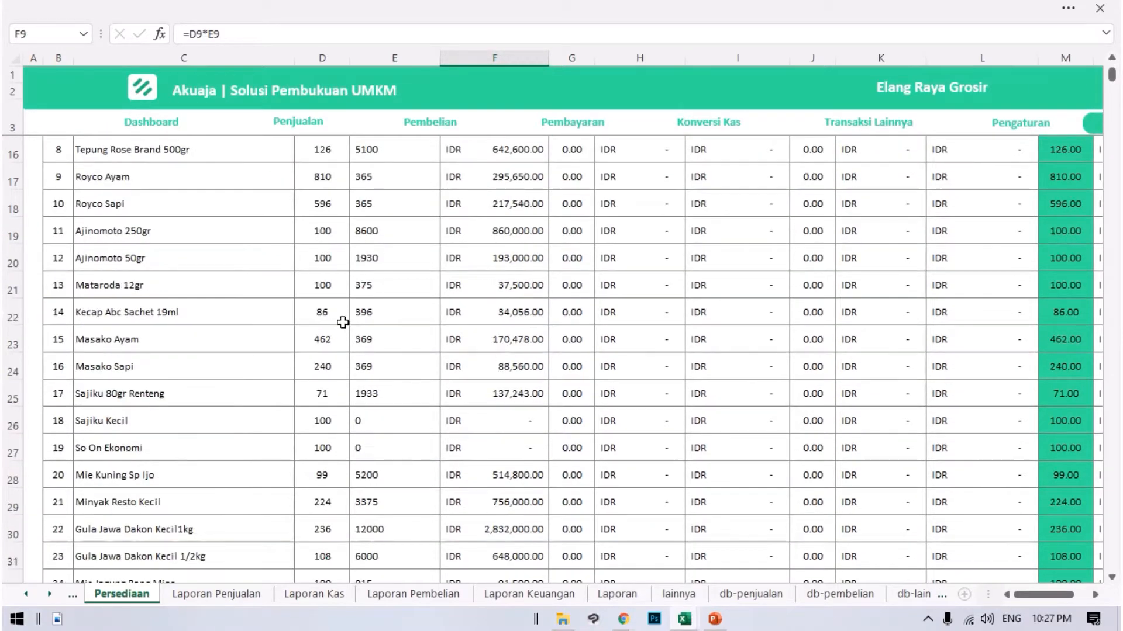
pyautogui.scroll(10, 780, 421)
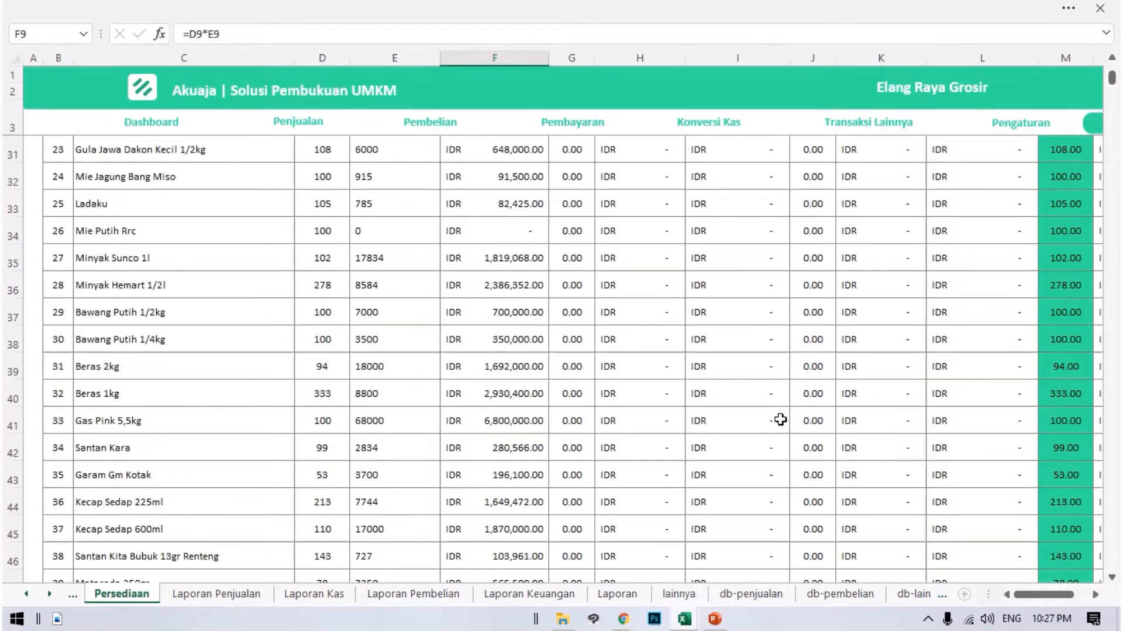
# Inspect the Penjualan total formula in L10 and the Persediaan Akhir Kuantiti formula in M10.
pyautogui.click(1023, 379)
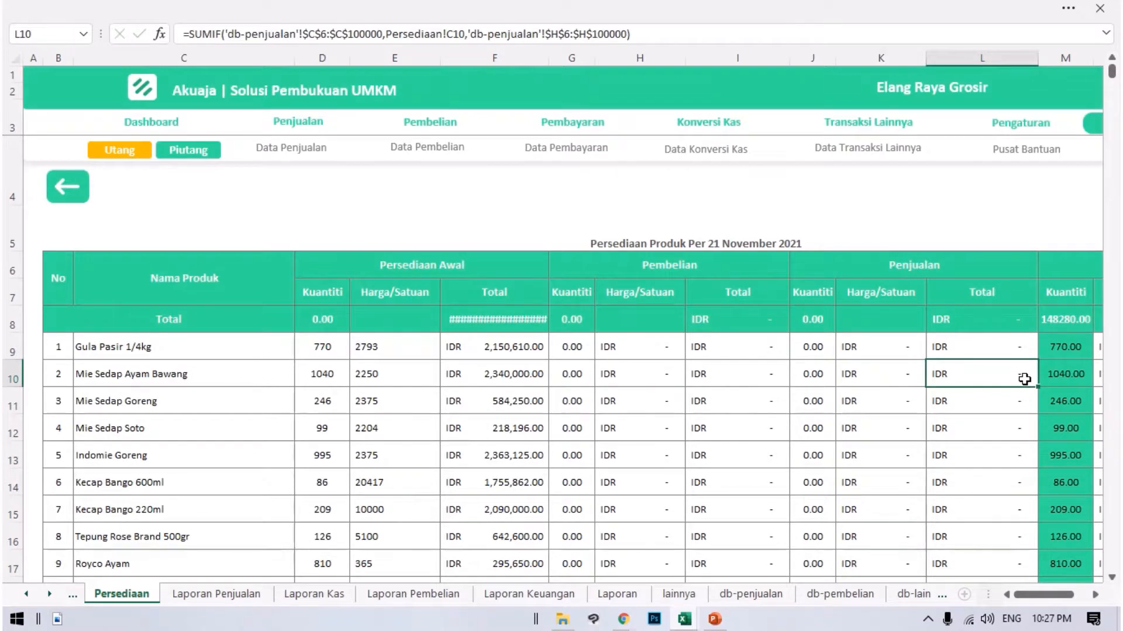
pyautogui.press('Right')
pyautogui.press('Right')
pyautogui.press('Left')
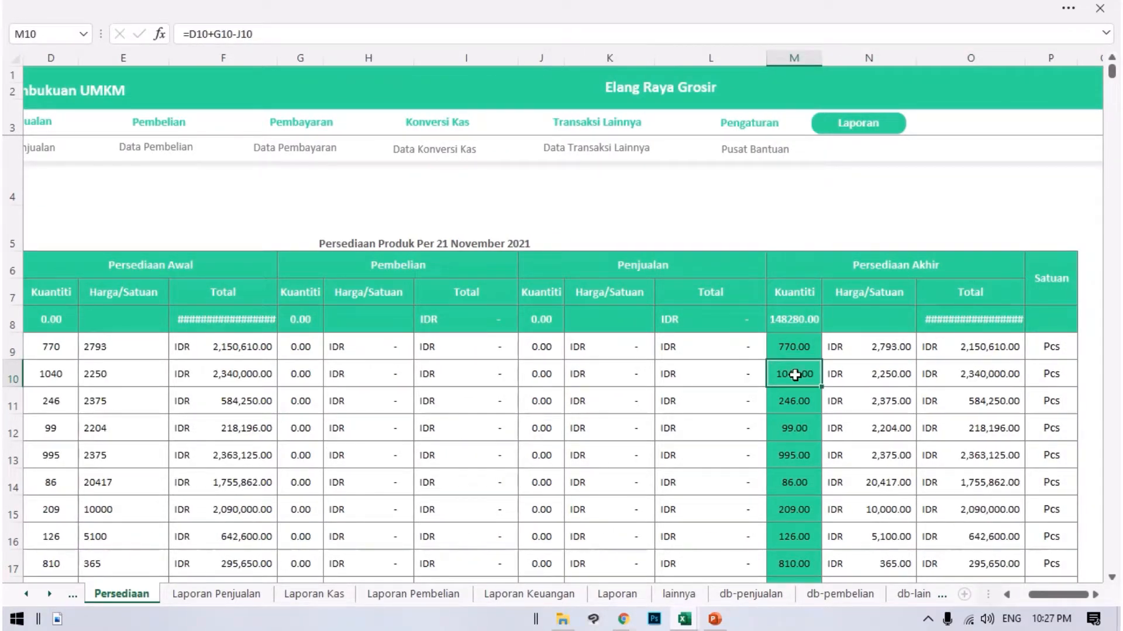
# Look through the Persediaan Akhir Kuantiti column, comparing the red-highlighted cell M77 with cells M78 and M71.
pyautogui.scroll(-20, 795, 375)
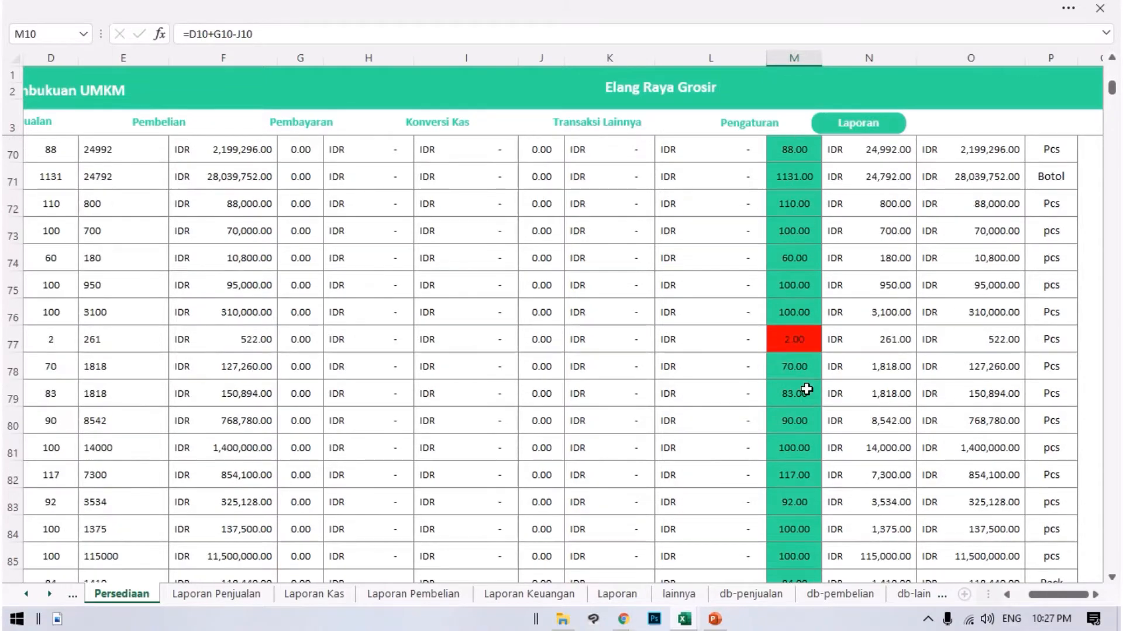
pyautogui.click(786, 334)
pyautogui.scroll(-5, 807, 363)
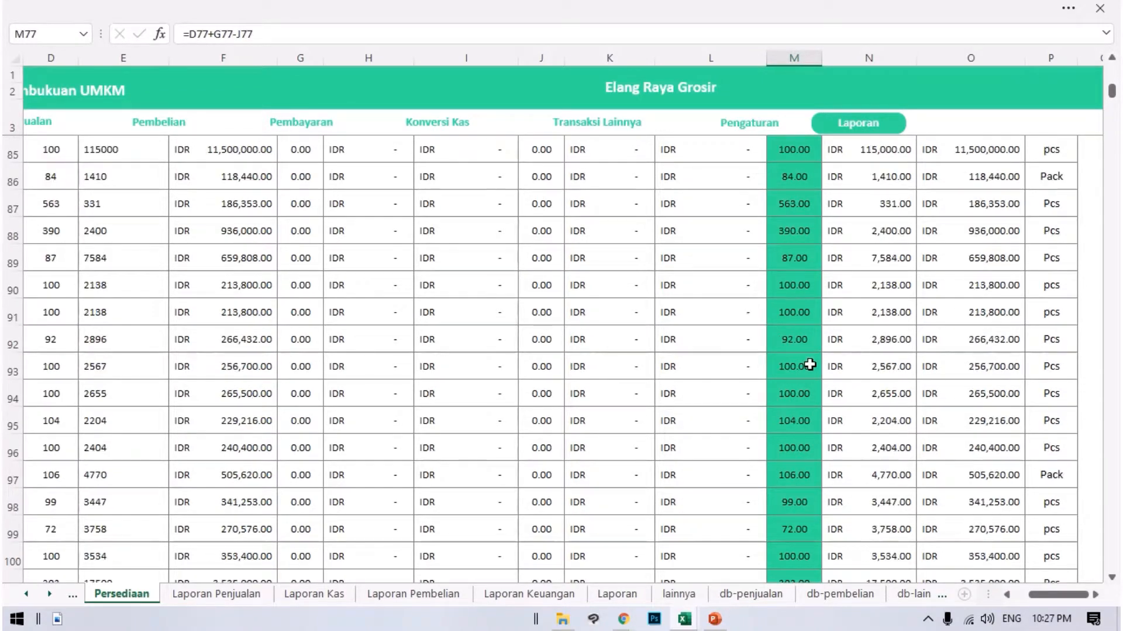
pyautogui.scroll(6, 810, 365)
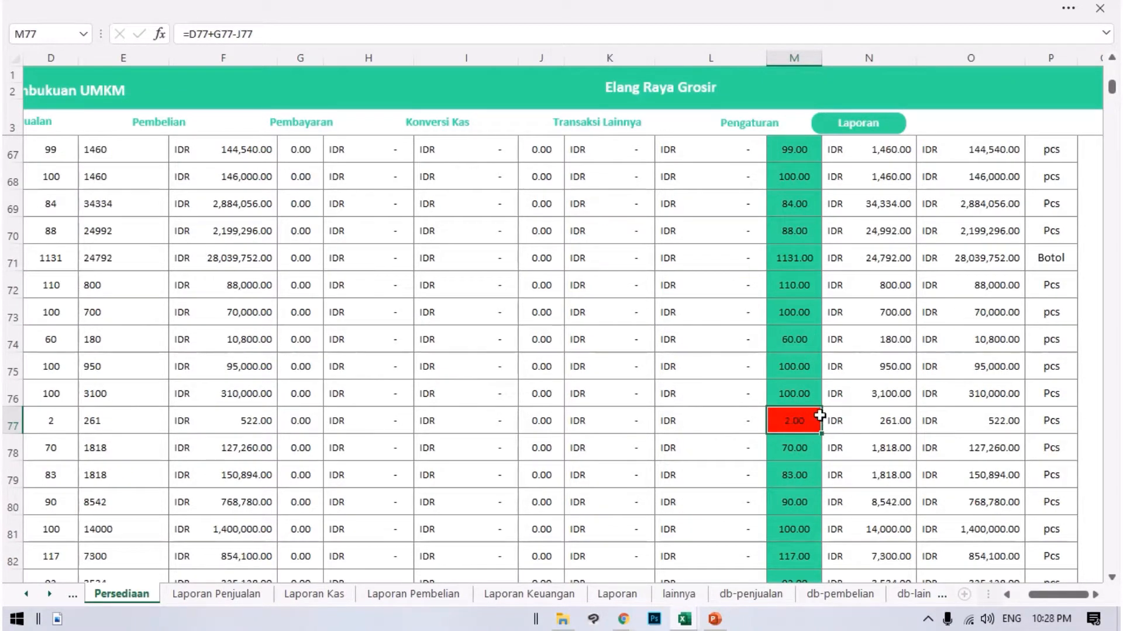
pyautogui.click(797, 442)
pyautogui.scroll(-4, 792, 395)
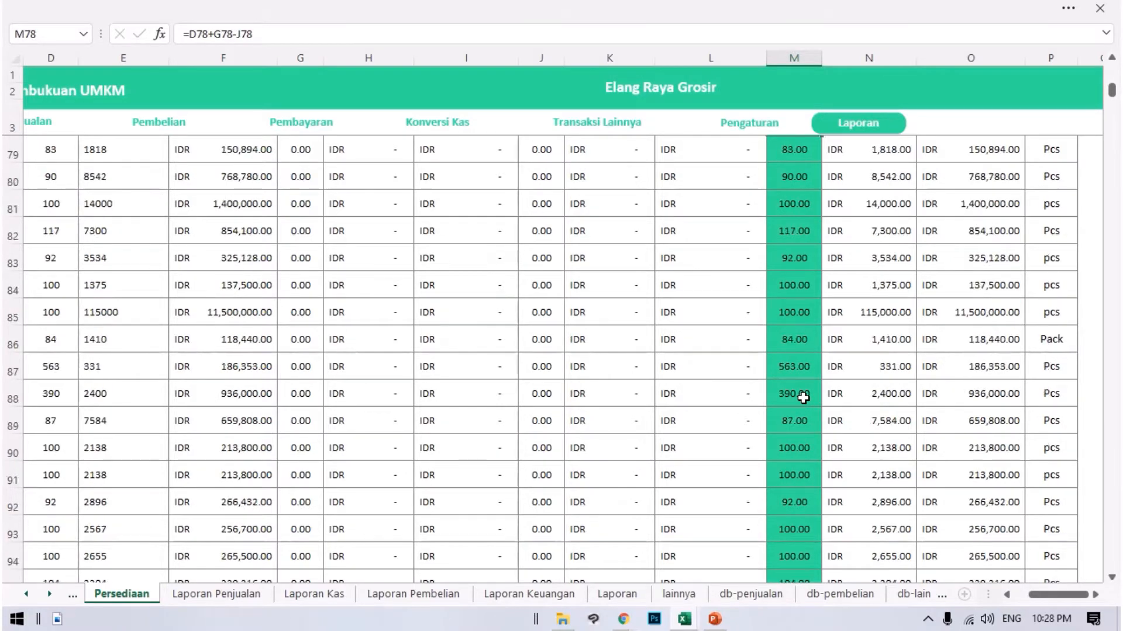
pyautogui.scroll(4, 800, 363)
pyautogui.click(797, 334)
pyautogui.scroll(14, 854, 386)
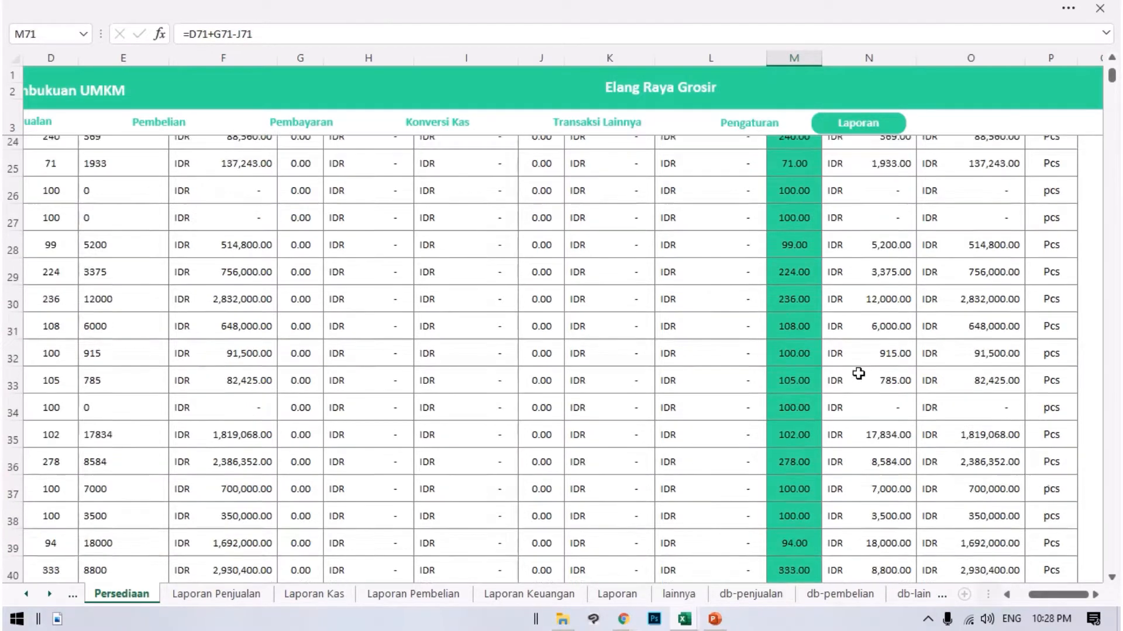
pyautogui.scroll(7, 857, 373)
pyautogui.scroll(-1, 747, 321)
pyautogui.scroll(1, 747, 321)
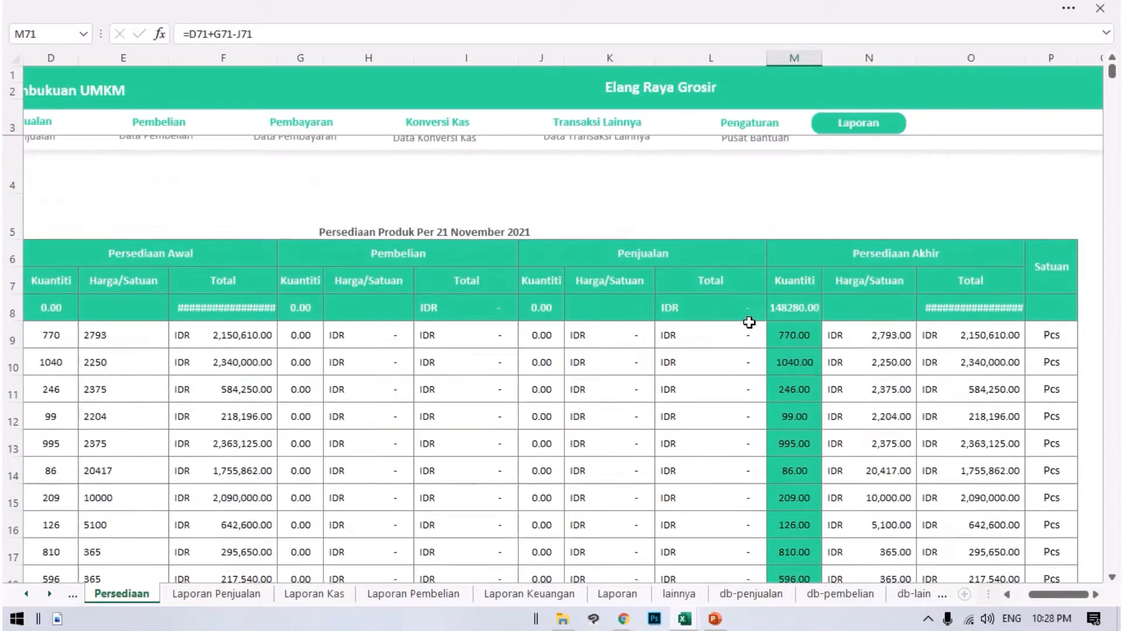
# Check row 9's formulas for Penjualan Kuantiti and for the Persediaan Akhir Kuantiti, Harga/Satuan and Total.
pyautogui.click(552, 349)
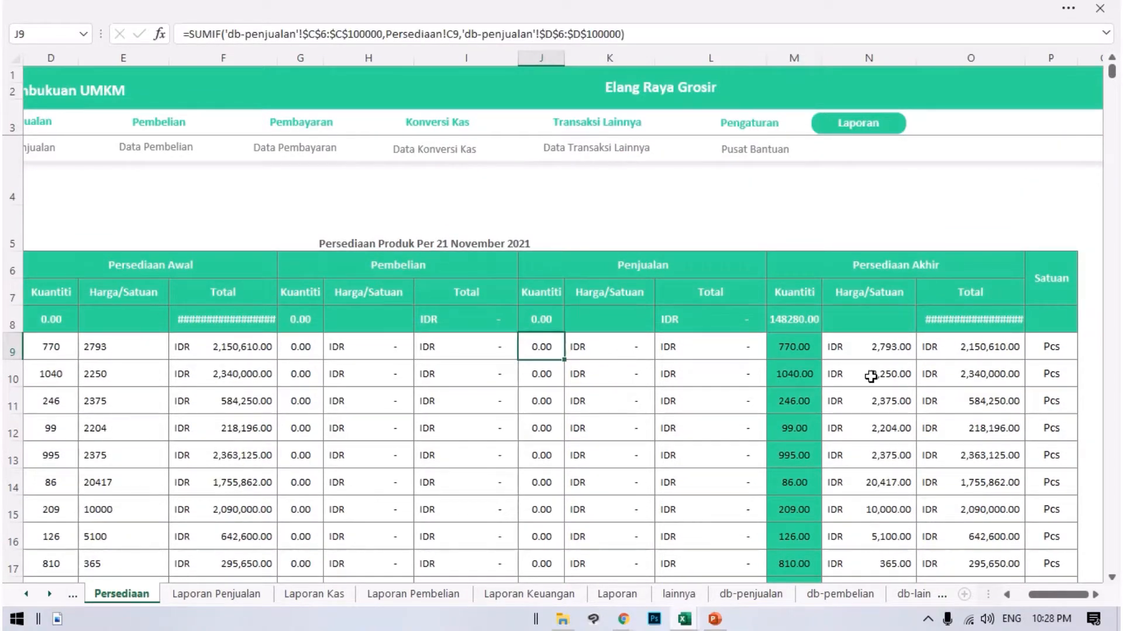
pyautogui.click(795, 347)
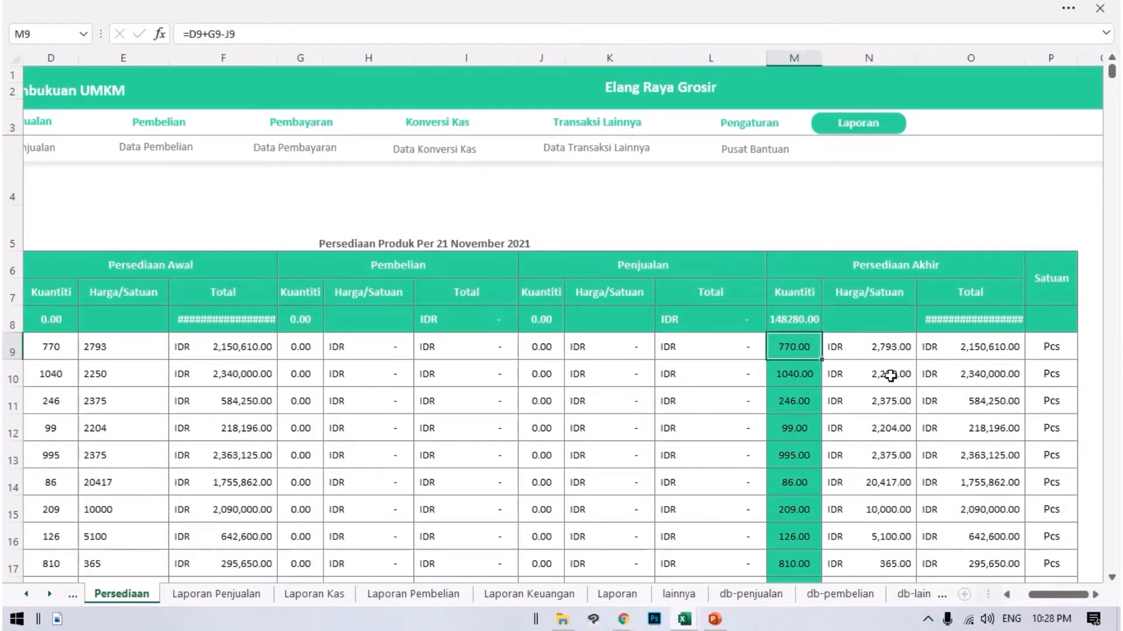
pyautogui.click(876, 357)
pyautogui.click(988, 356)
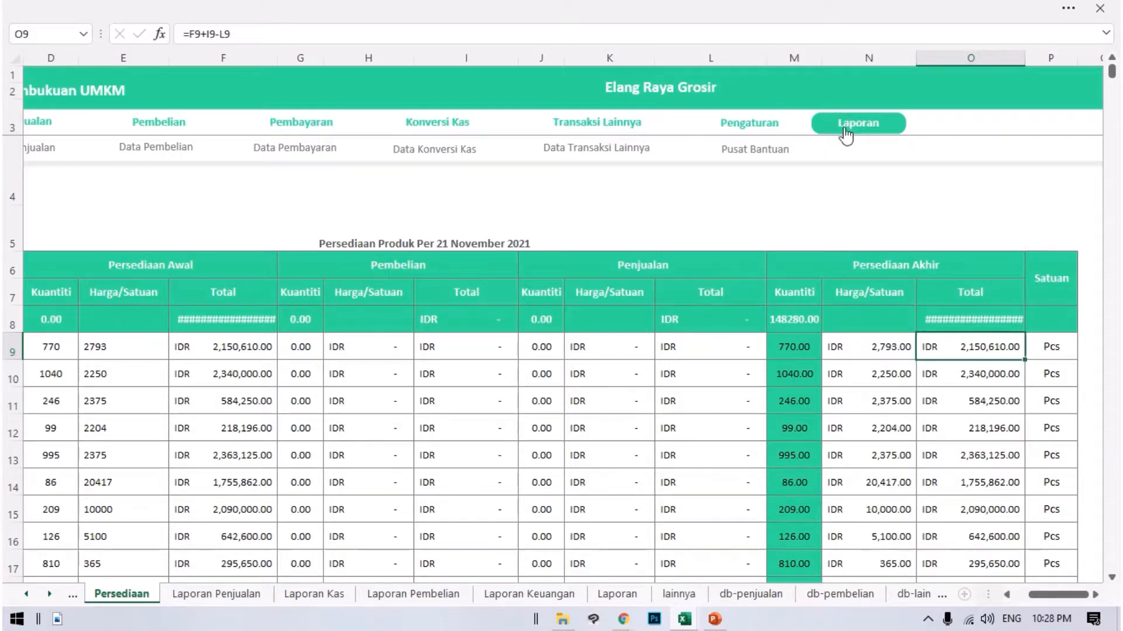
# Return to the settings, enter a trial Piutang balance of 1000000 in C17, and clear it again.
pyautogui.click(765, 128)
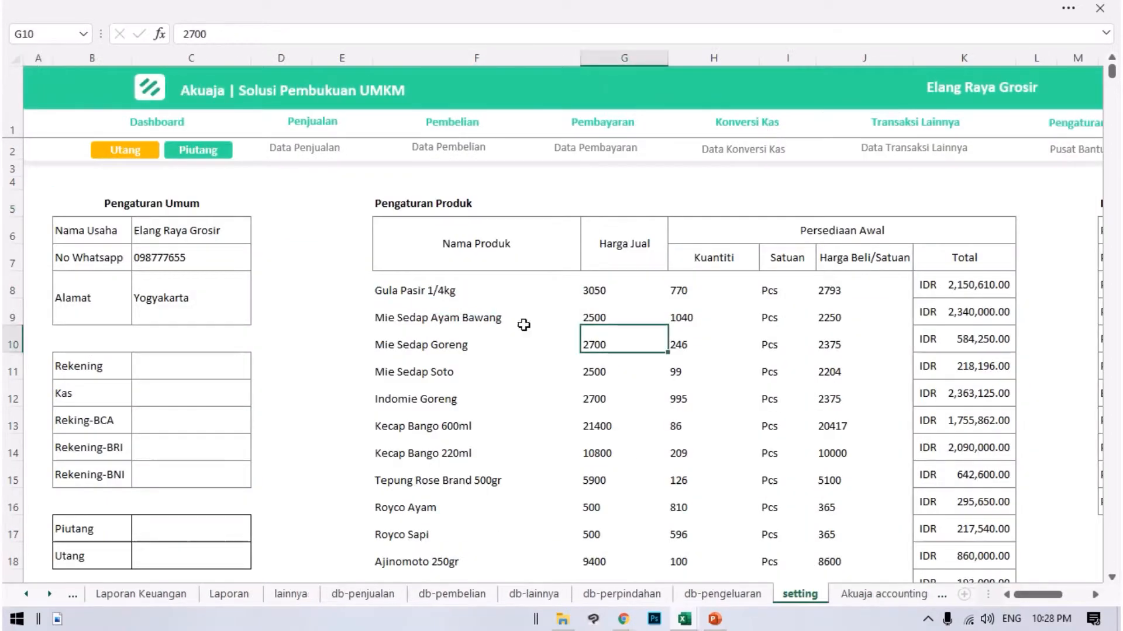
pyautogui.scroll(-1, 270, 366)
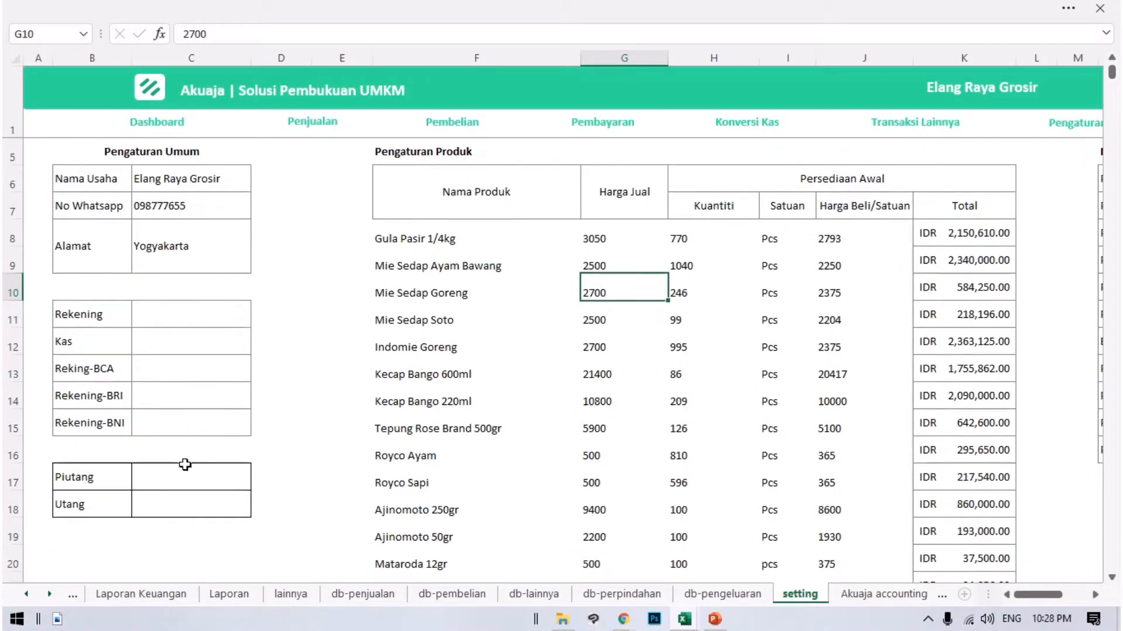
pyautogui.click(185, 467)
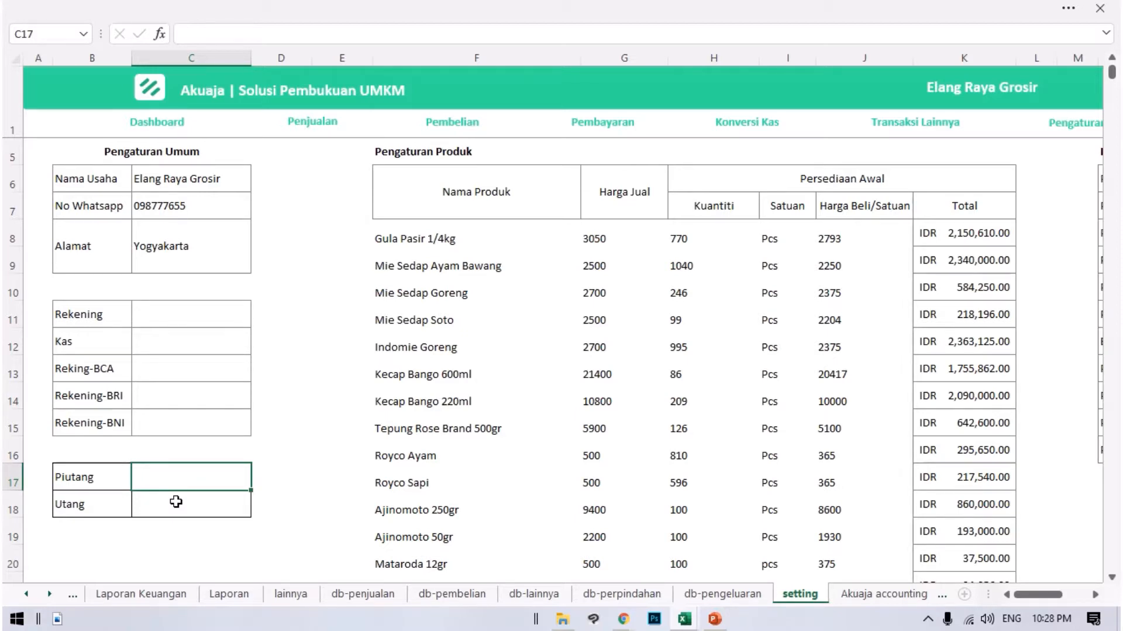
pyautogui.write('1000000')
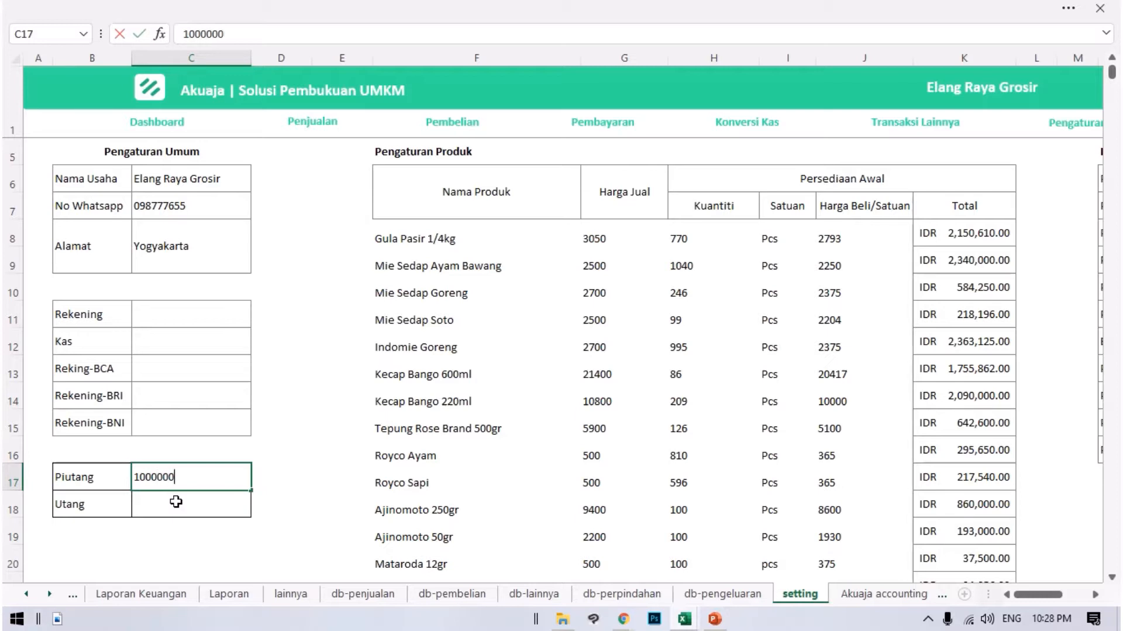
pyautogui.press('Return')
pyautogui.press('Up')
pyautogui.press('Delete')
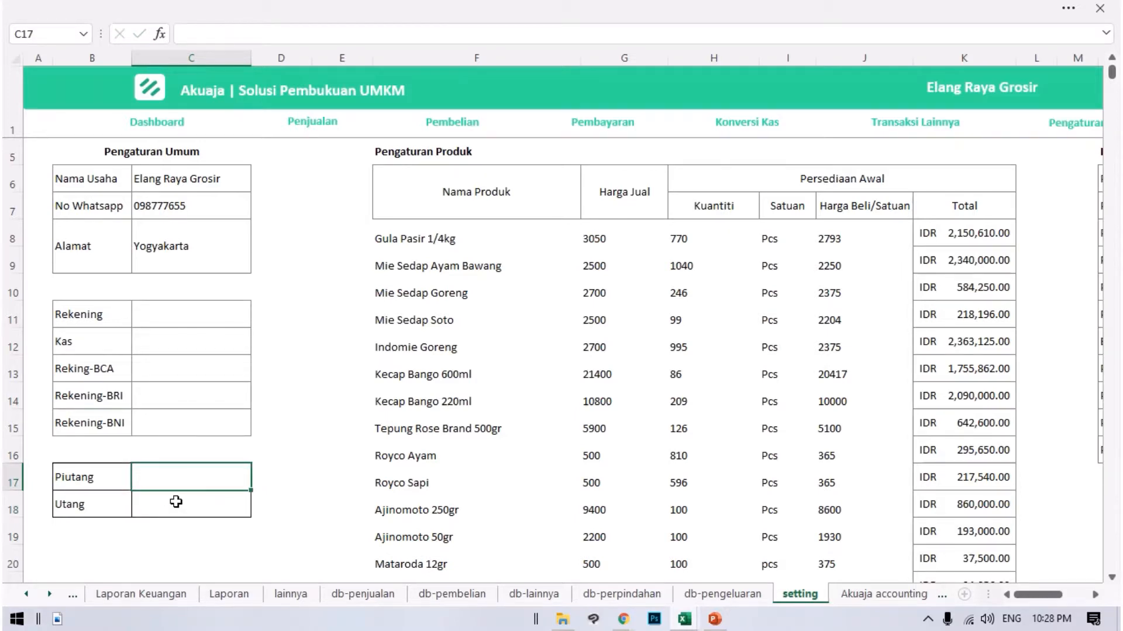
pyautogui.scroll(1, 182, 478)
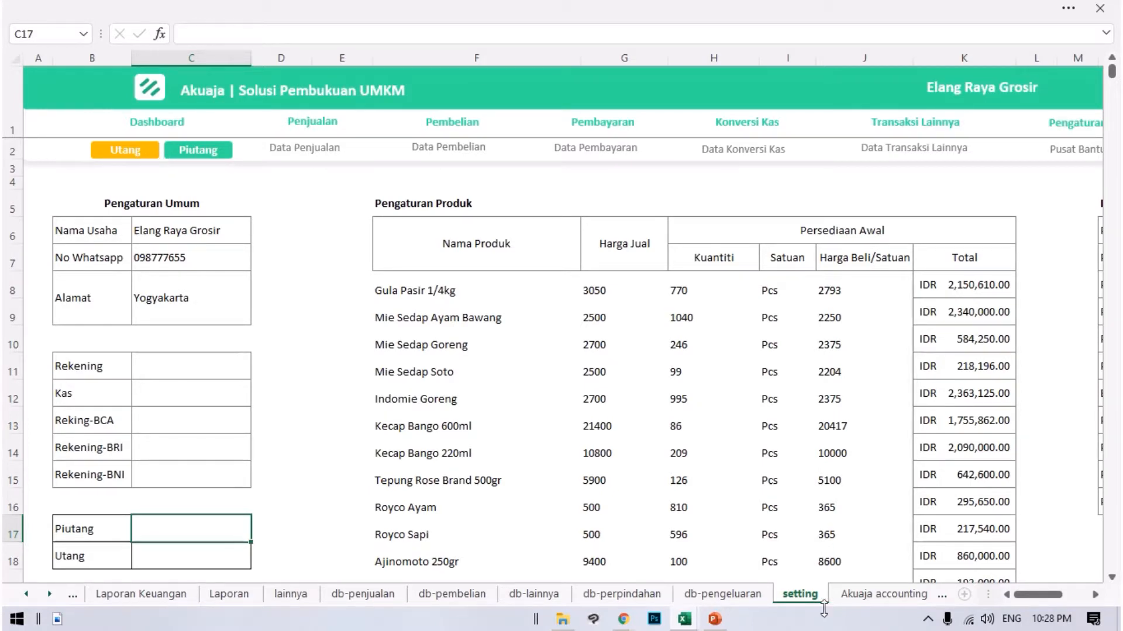
# Open the Transaksi Hutang workbook from the Elang Raya Grosir folder, enable editing, and clear the telah_dibayar value in H6.
pyautogui.moveTo(684, 619)
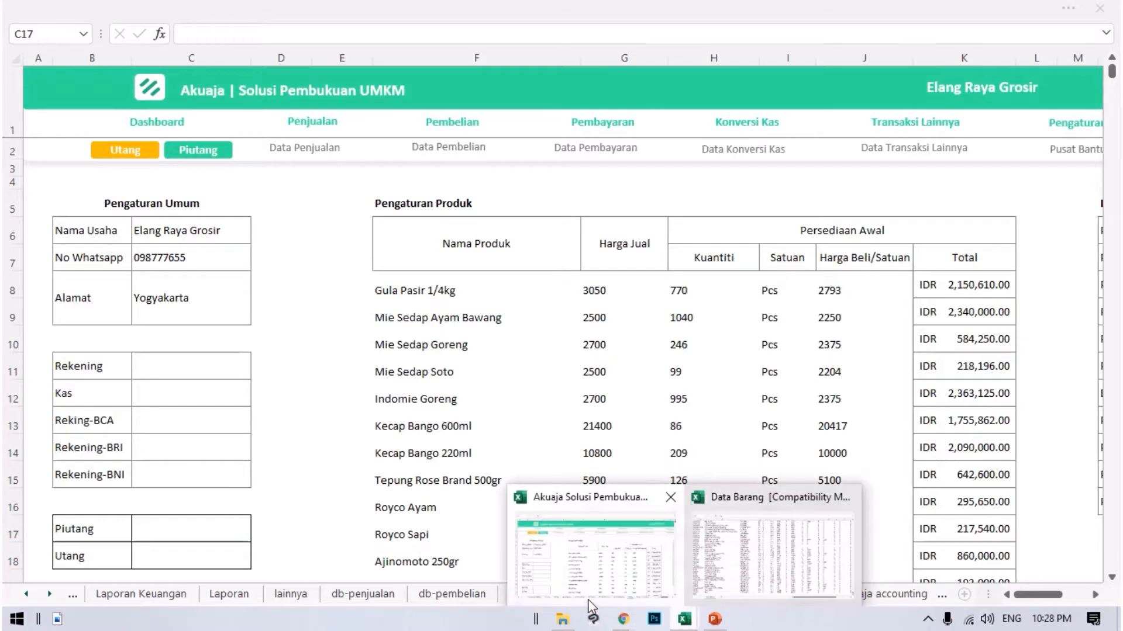
pyautogui.click(562, 619)
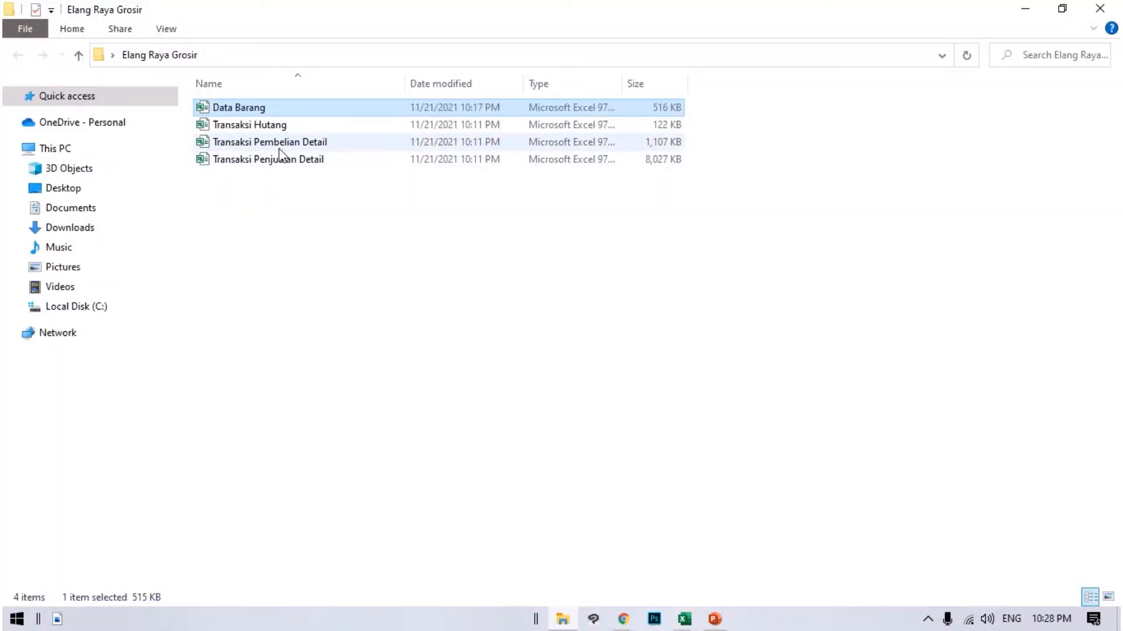
pyautogui.click(276, 125)
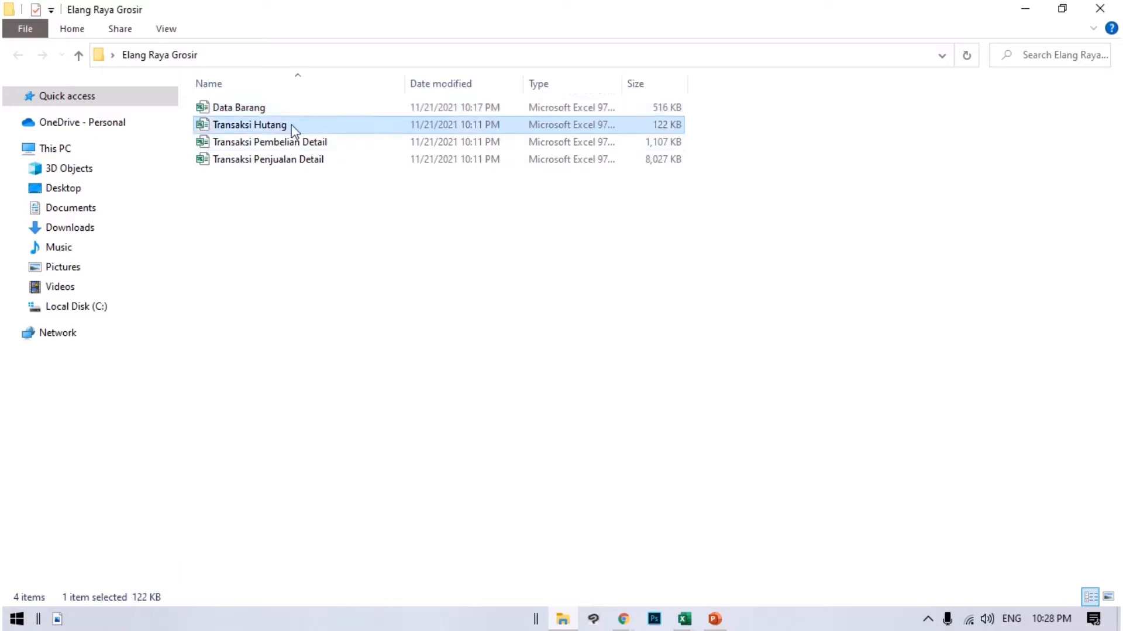
pyautogui.hotkey('alt', 'Tab')
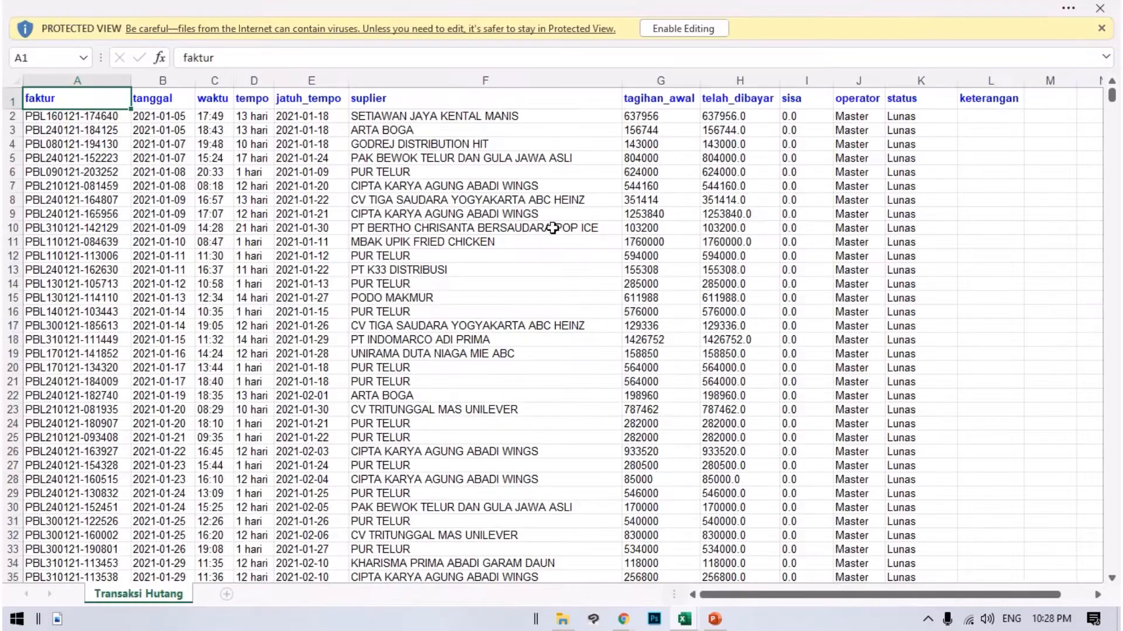
pyautogui.click(672, 30)
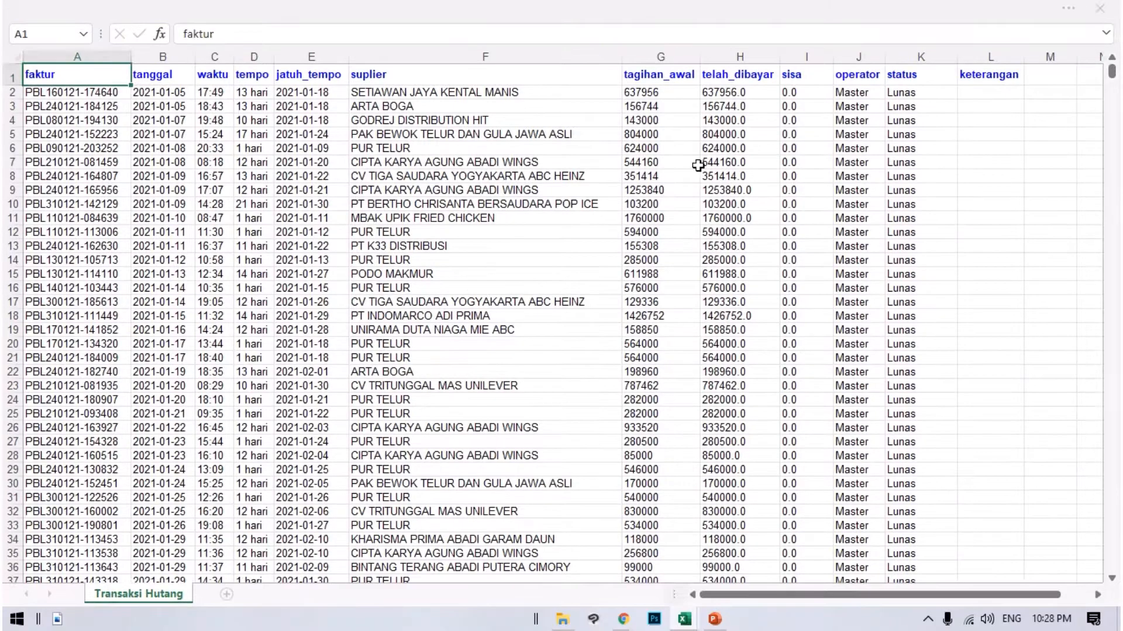
pyautogui.click(719, 149)
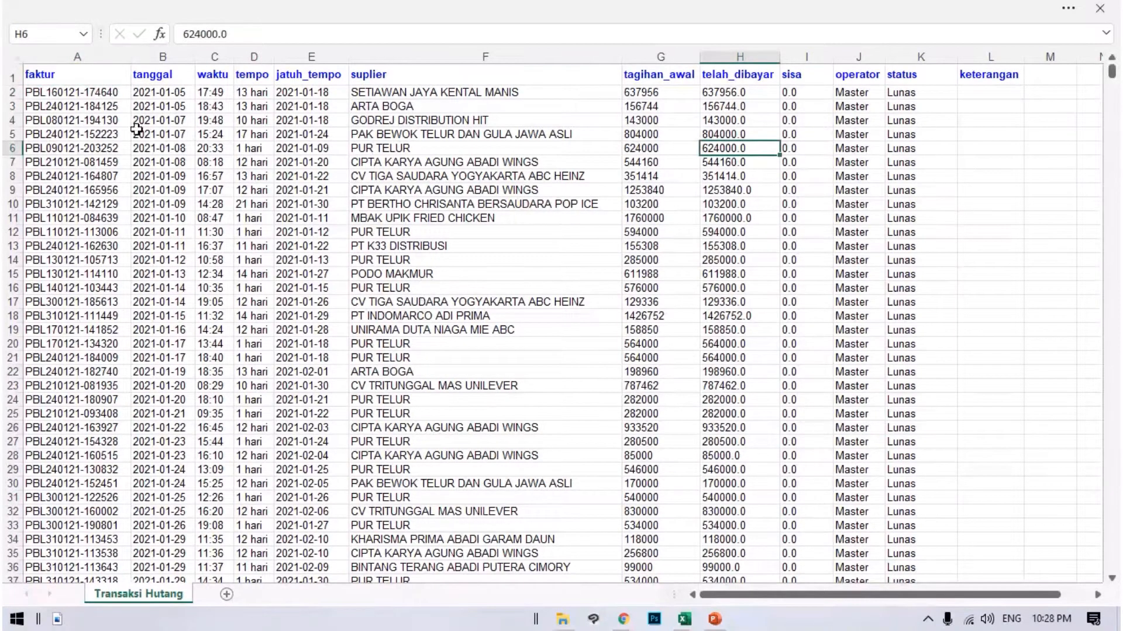
pyautogui.press('BackSpace')
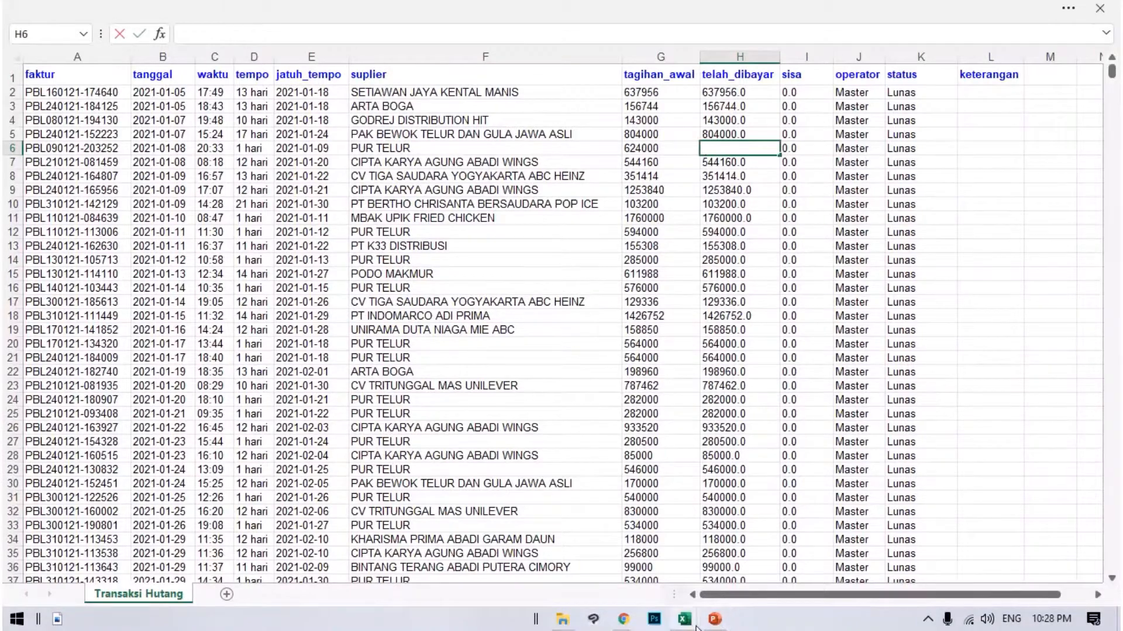
# Close the Data Barang workbook and switch back to the Akuaja workbook.
pyautogui.moveTo(696, 626)
pyautogui.click(725, 555)
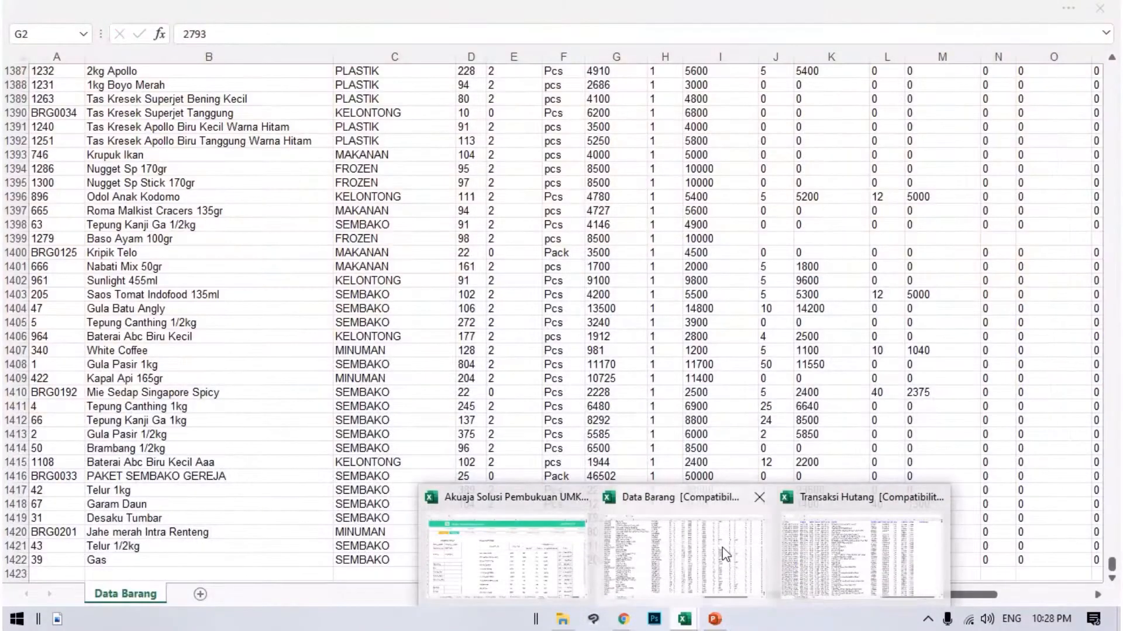
pyautogui.click(1099, 9)
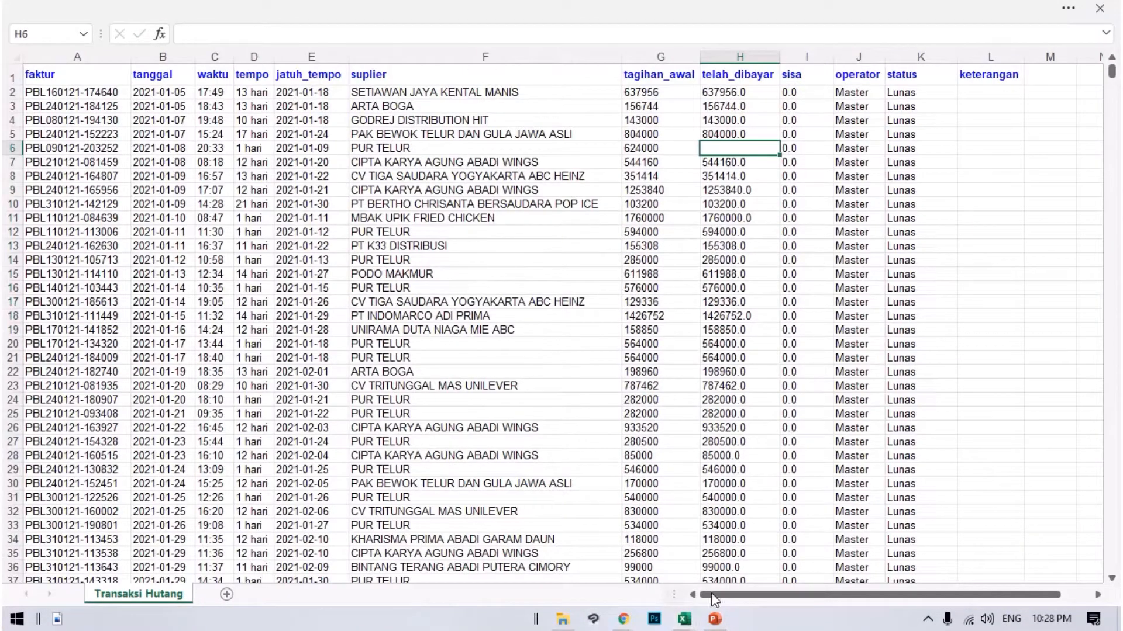
pyautogui.moveTo(684, 621)
pyautogui.click(576, 543)
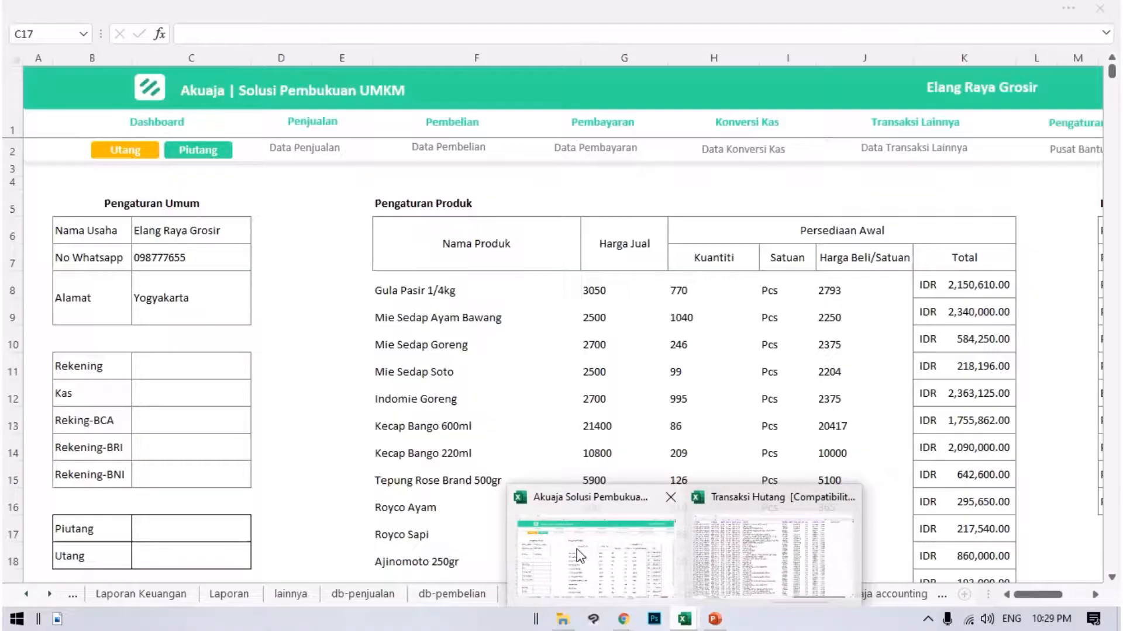
# Open the Data Utang page and go through its headings from No Transaksi to Saldo Awal and the entry cells below.
pyautogui.click(123, 153)
pyautogui.click(324, 313)
pyautogui.click(67, 201)
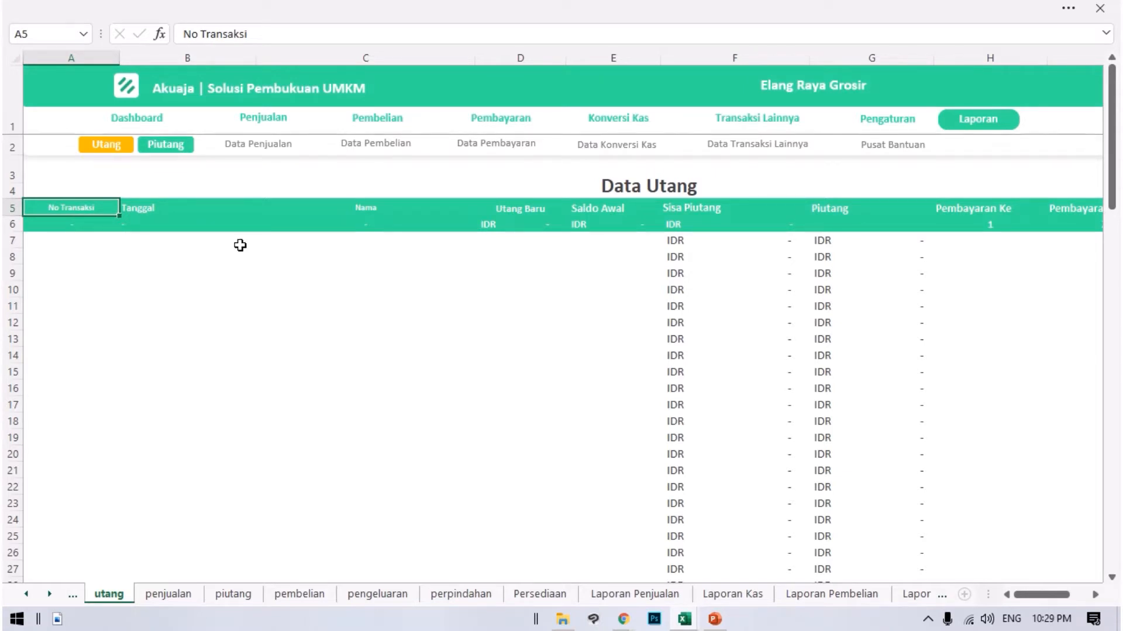
pyautogui.press('Right')
pyautogui.press('Right')
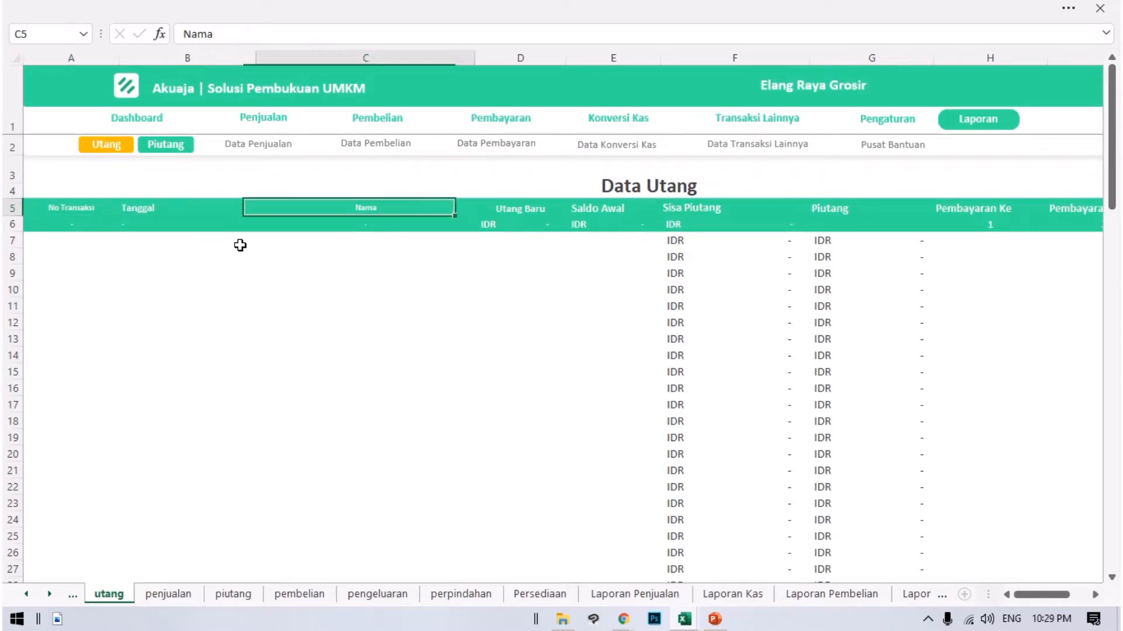
pyautogui.press('Right')
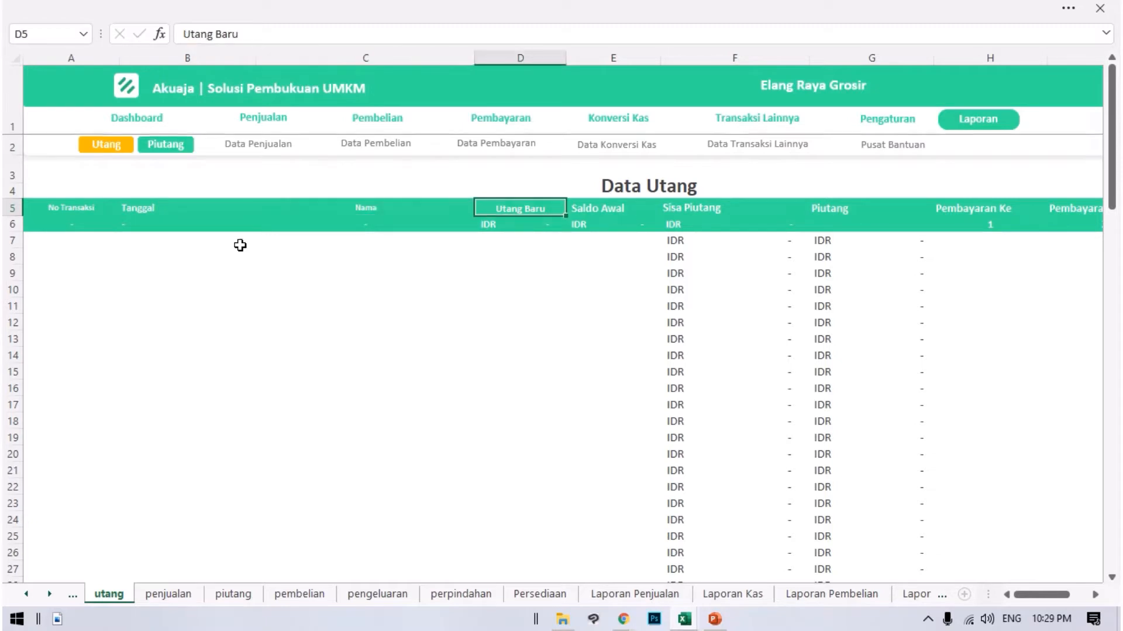
pyautogui.press('Down')
pyautogui.press('Down')
pyautogui.press('Down')
pyautogui.press('Down')
pyautogui.press('Down')
pyautogui.press('Down')
pyautogui.press('Down')
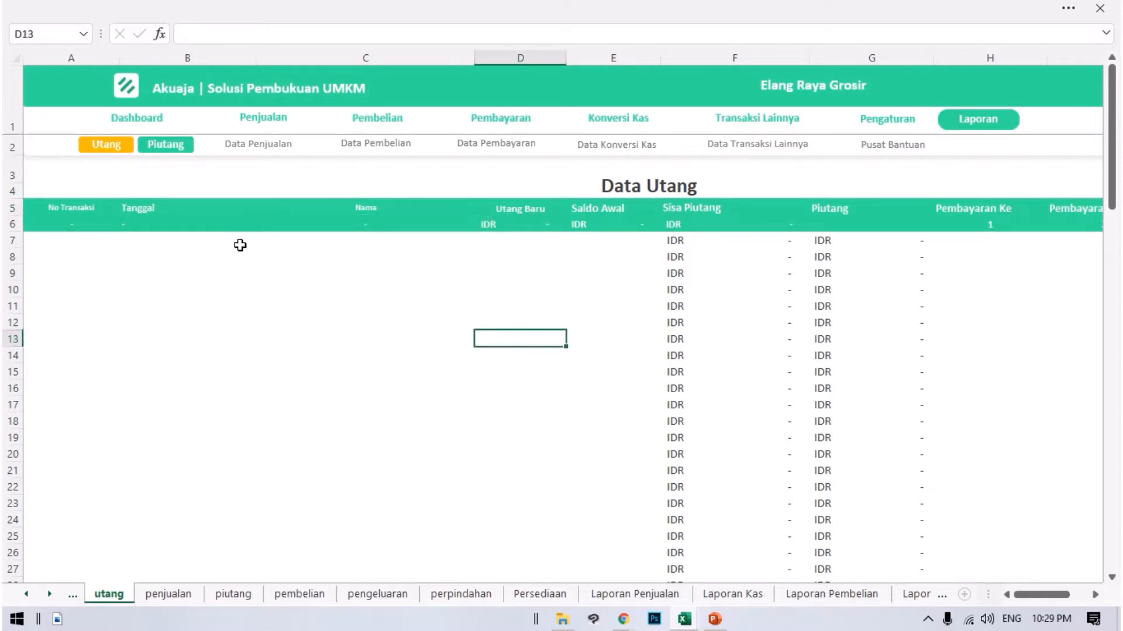
pyautogui.press('Up')
pyautogui.press('Up')
pyautogui.press('Up')
pyautogui.press('Up')
pyautogui.press('Up')
pyautogui.press('Up')
pyautogui.press('Up')
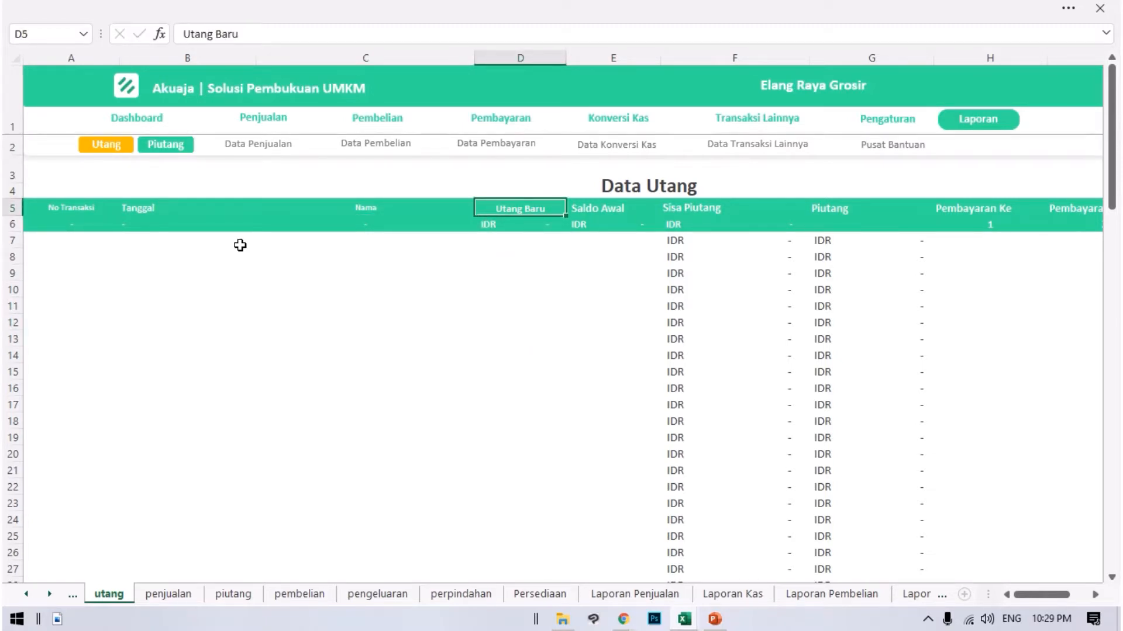
pyautogui.press('Right')
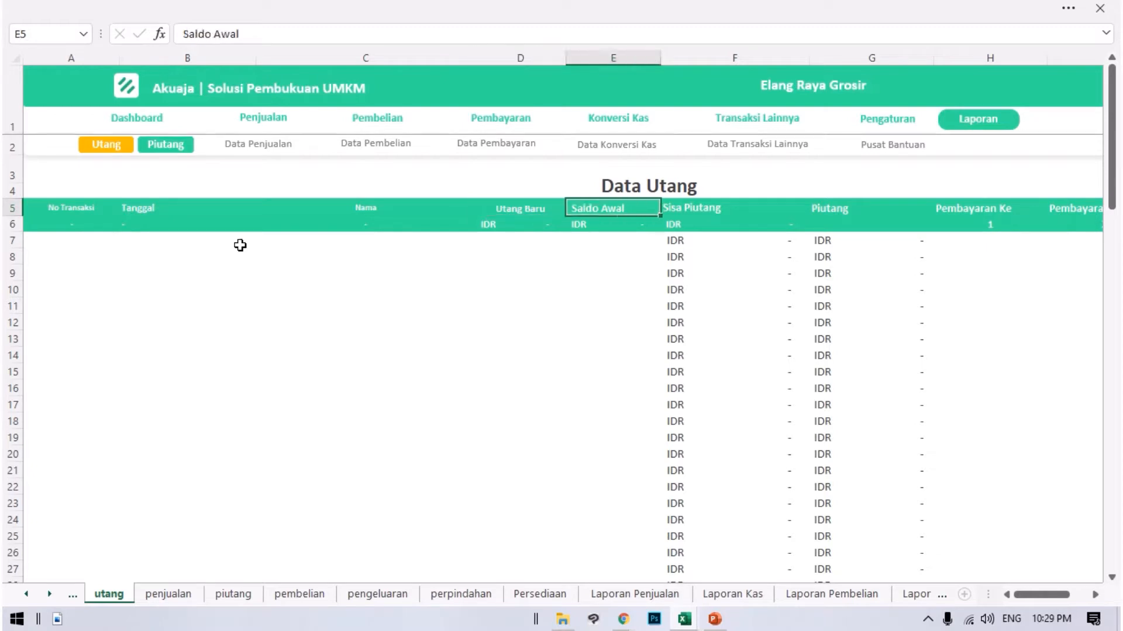
pyautogui.press('Down')
pyautogui.press('Down')
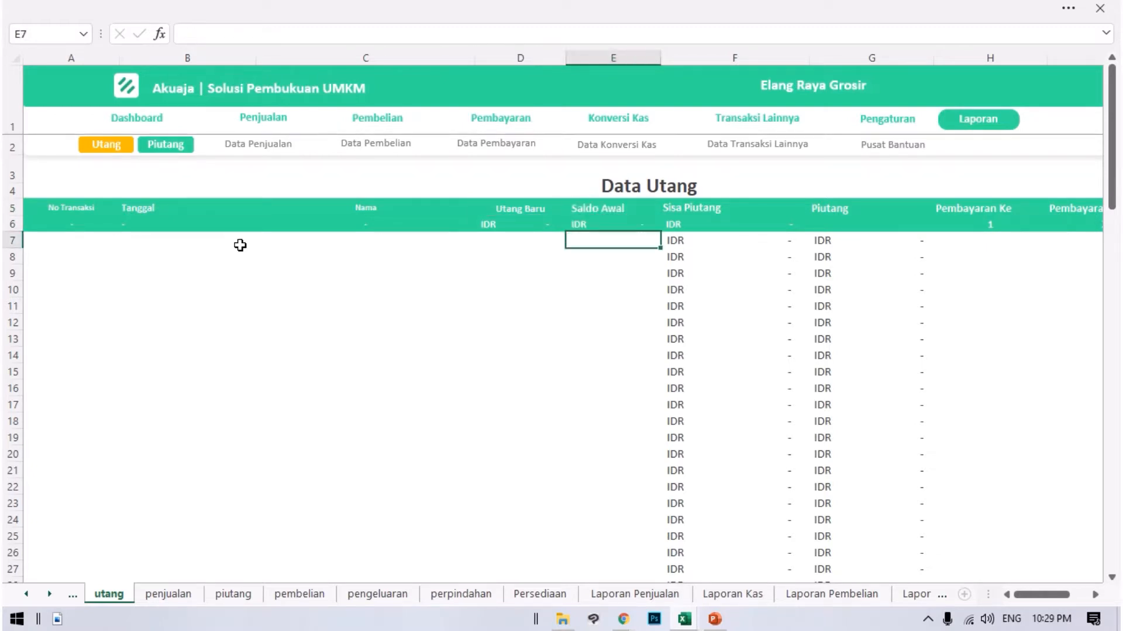
# Check the No Transaksi, Tanggal and Nama columns of Data Utang and the Saldo Awal total formula in E6.
pyautogui.click(68, 211)
pyautogui.press('Right')
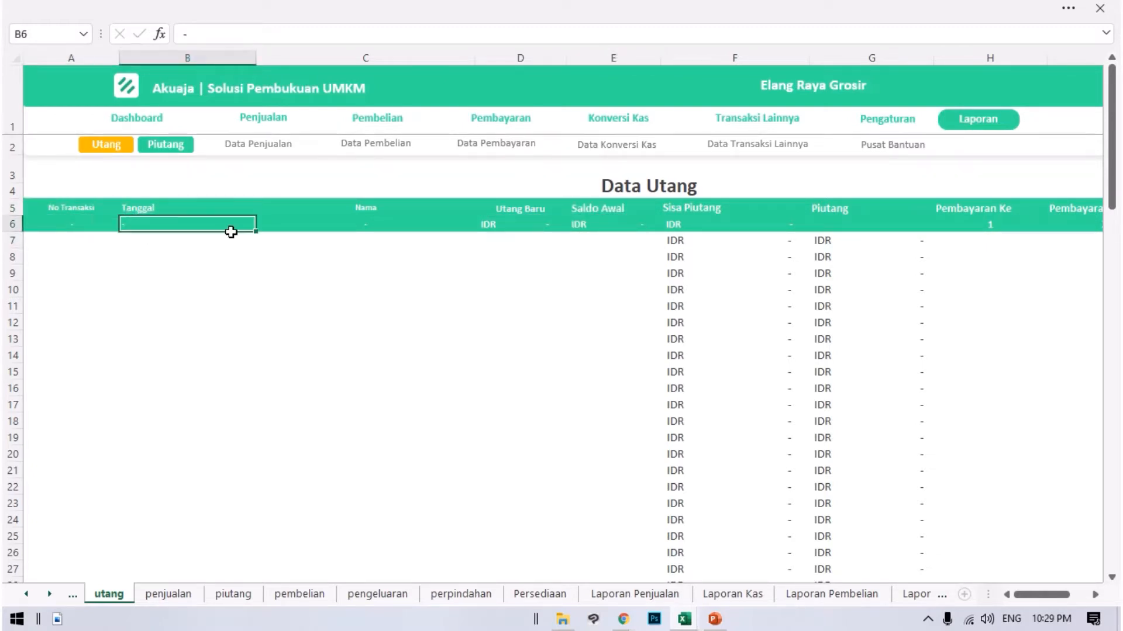
pyautogui.click(362, 206)
pyautogui.click(589, 230)
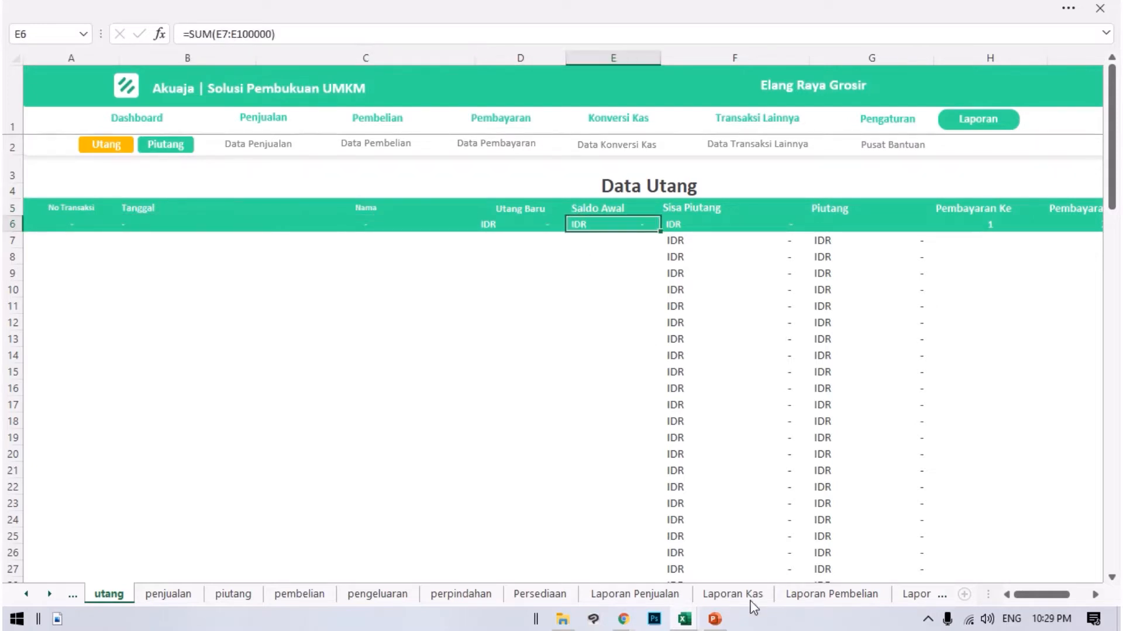
# Copy the faktur numbers in A2:A407 of the Transaksi Hutang workbook.
pyautogui.click(684, 620)
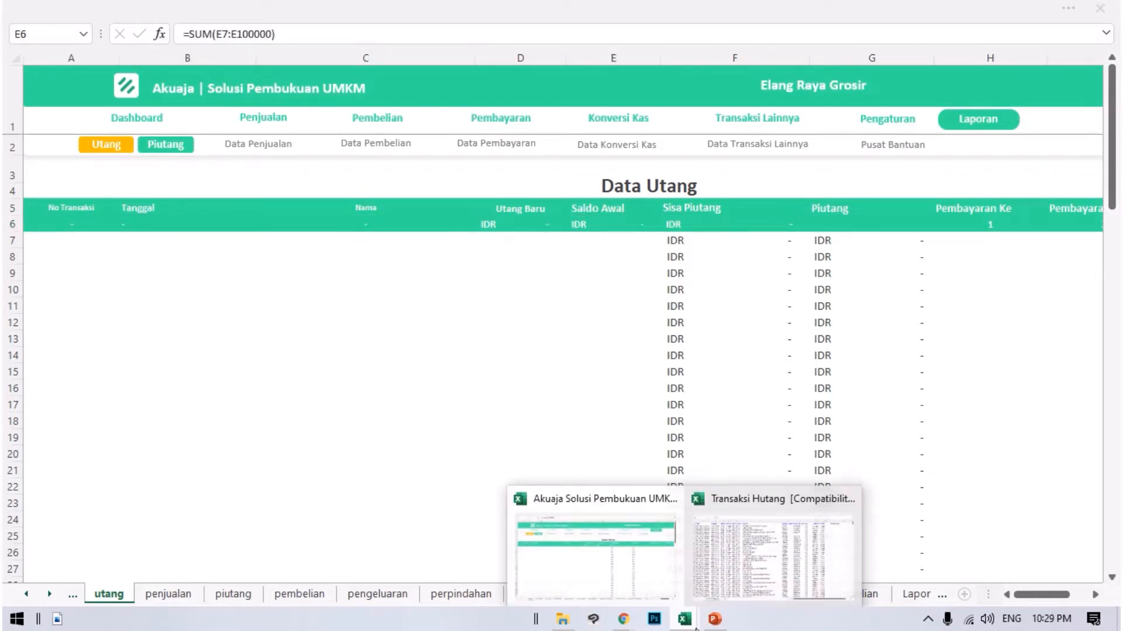
pyautogui.click(793, 565)
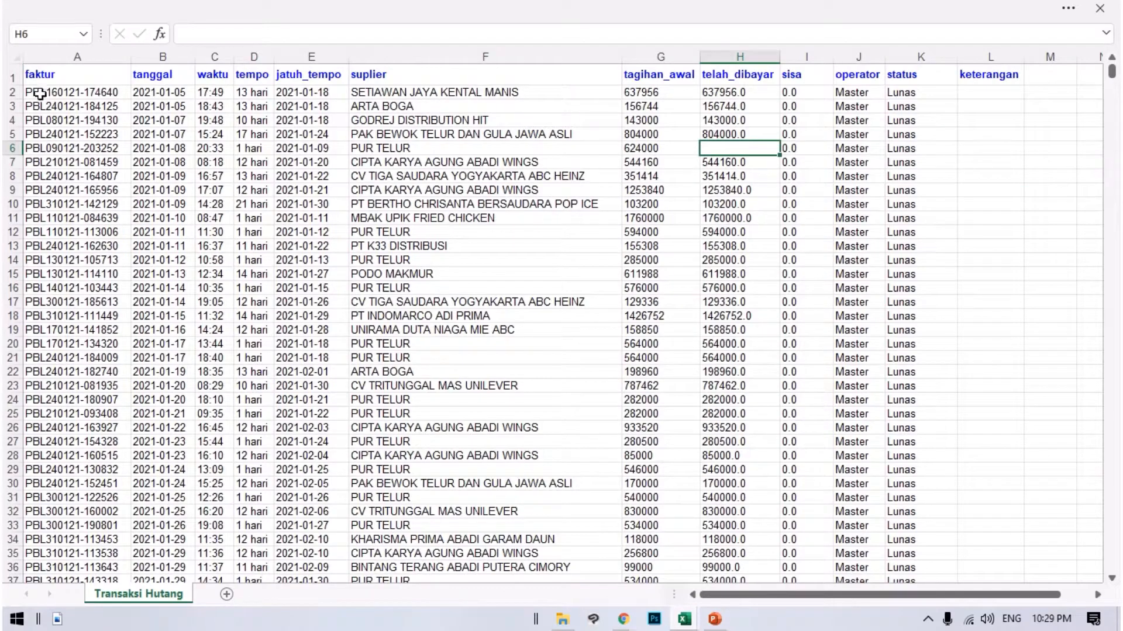
pyautogui.moveTo(39, 93); pyautogui.dragTo(109, 628)
pyautogui.moveTo(81, 576); pyautogui.dragTo(90, 472)
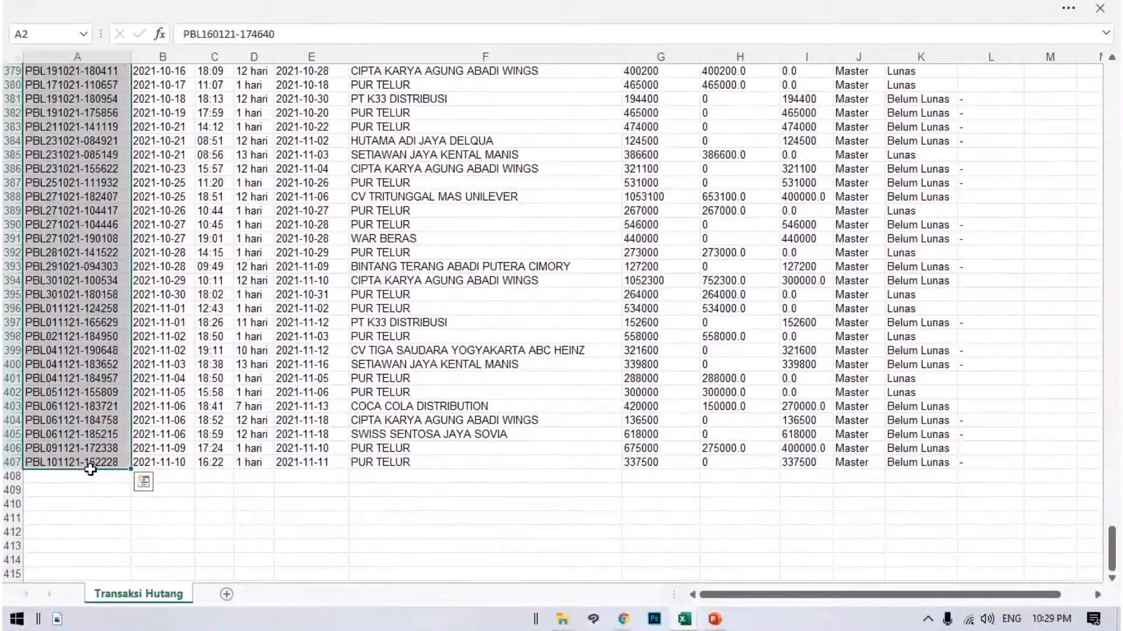
pyautogui.hotkey('ctrl', 'c')
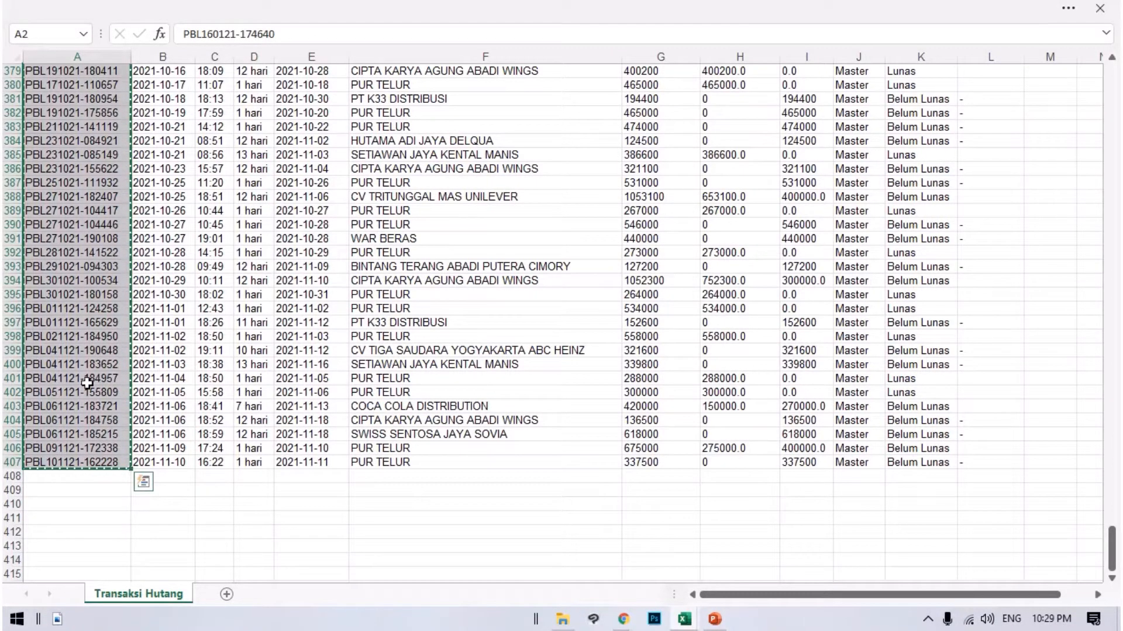
# Paste the copied faktur numbers into the No Transaksi column of Akuaja's Data Utang, starting at A7.
pyautogui.click(692, 624)
pyautogui.click(643, 561)
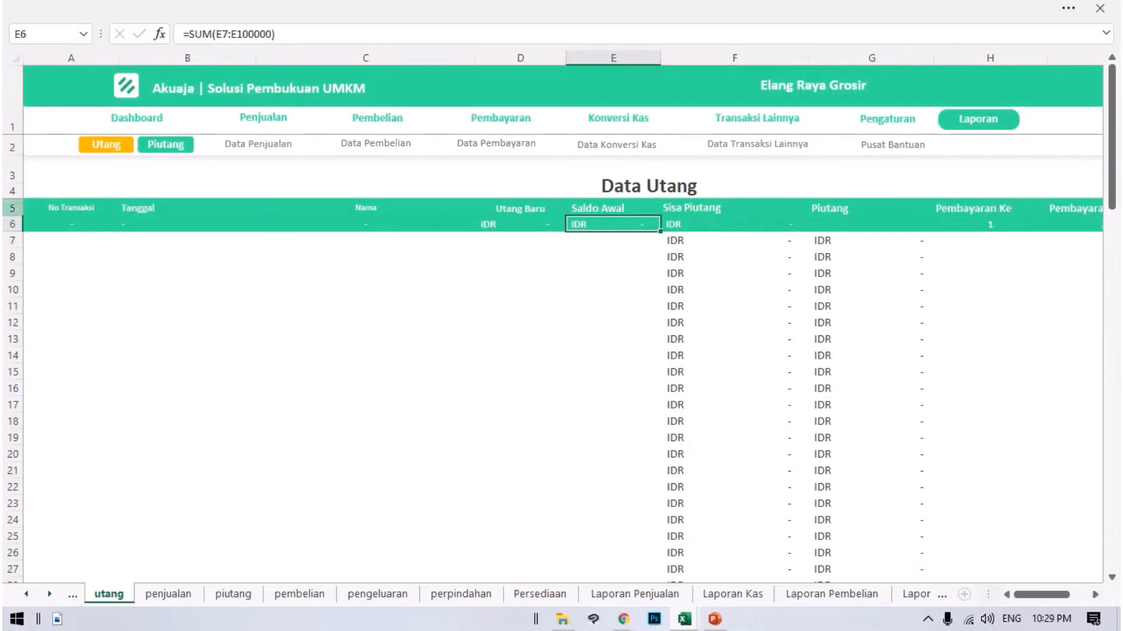
pyautogui.click(65, 246)
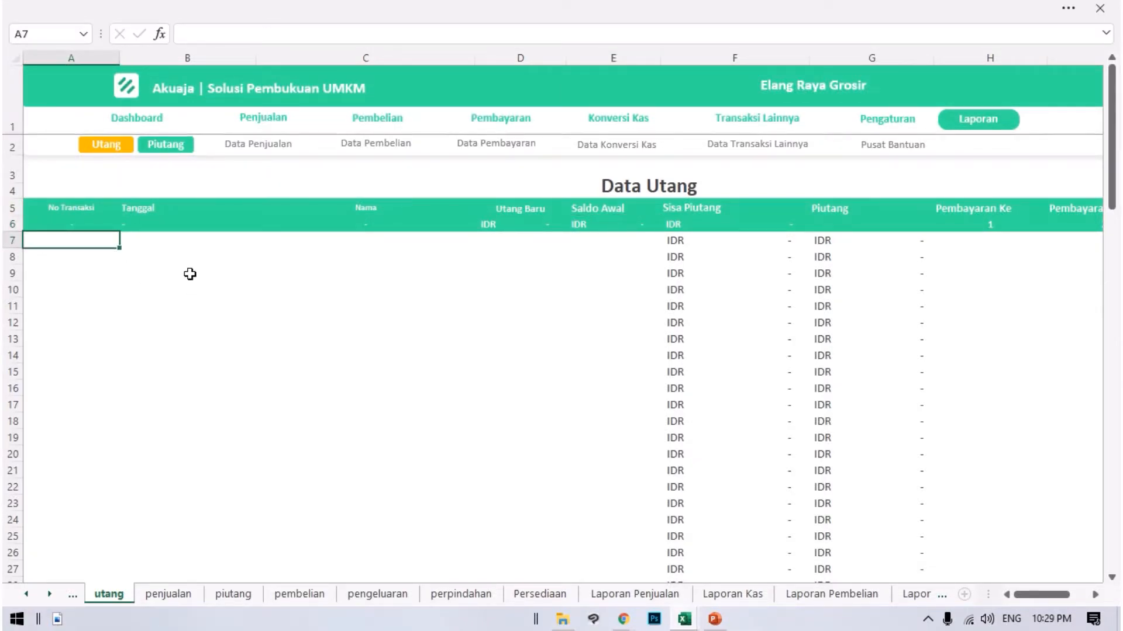
pyautogui.hotkey('ctrl', 'v')
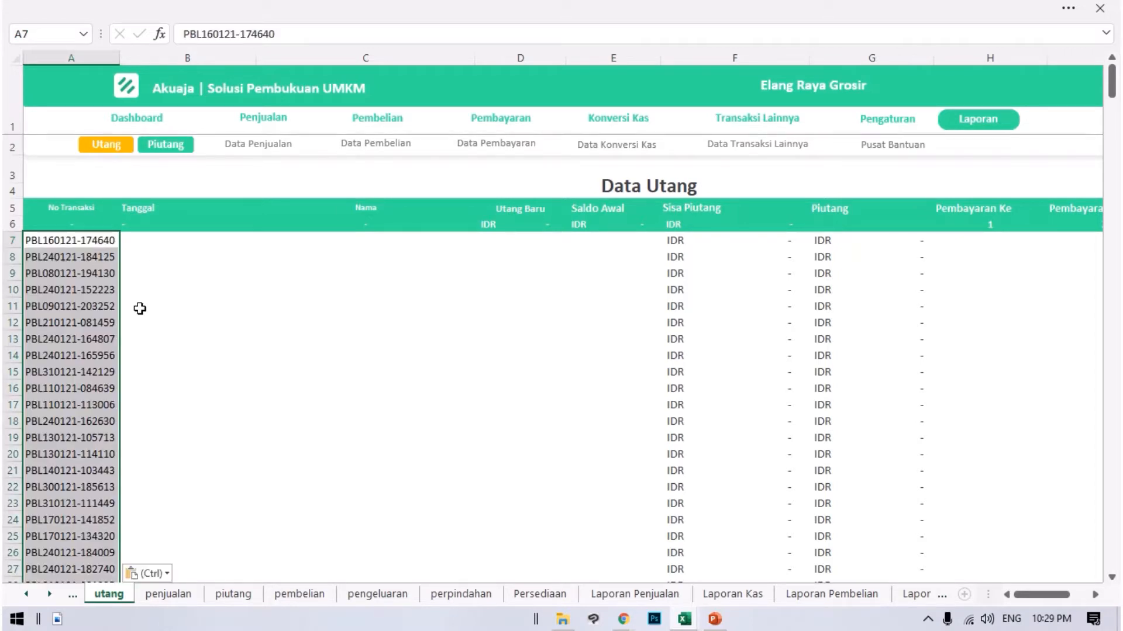
# Copy the tanggal dates in B2:B407 of Transaksi Hutang into the Tanggal column of Data Utang, starting at B7.
pyautogui.click(146, 250)
pyautogui.scroll(-9, 279, 403)
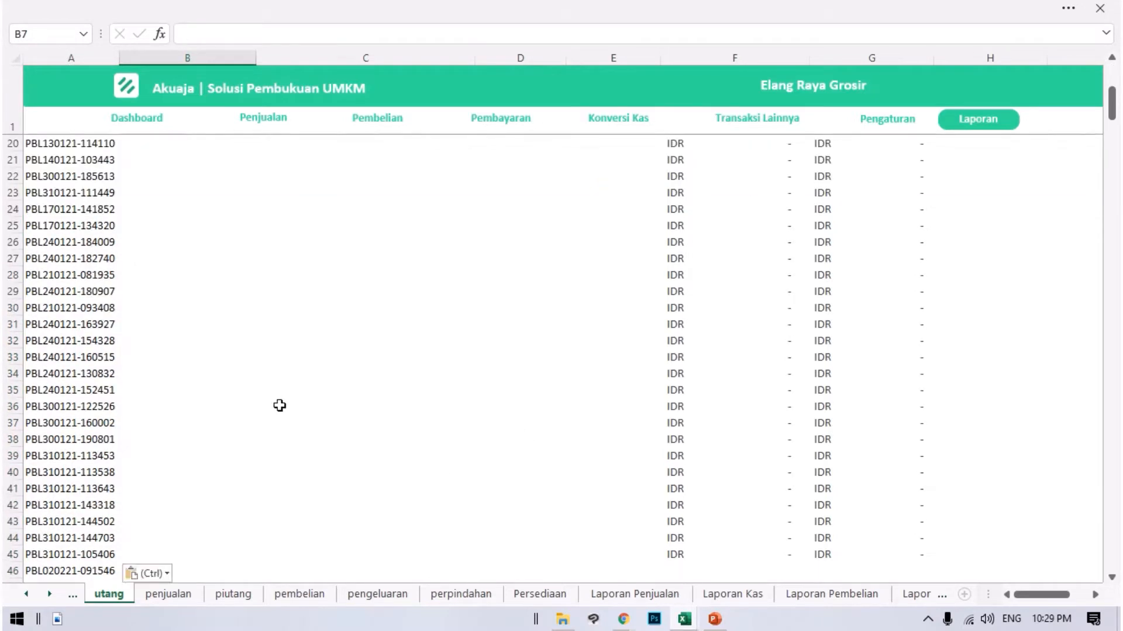
pyautogui.scroll(9, 223, 405)
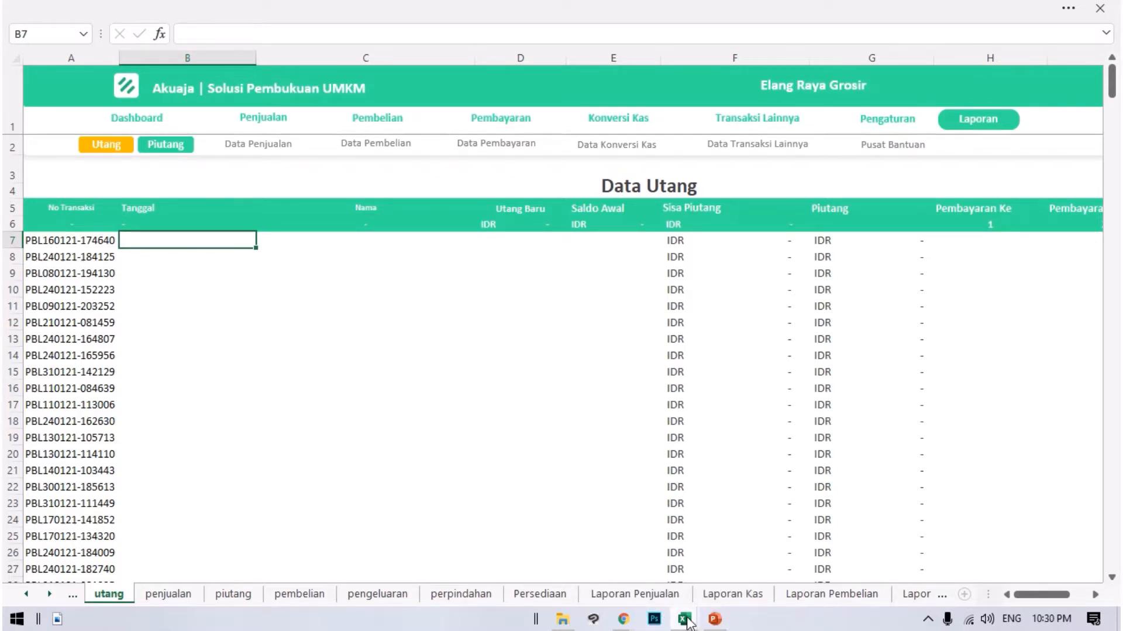
pyautogui.moveTo(687, 623)
pyautogui.click(752, 538)
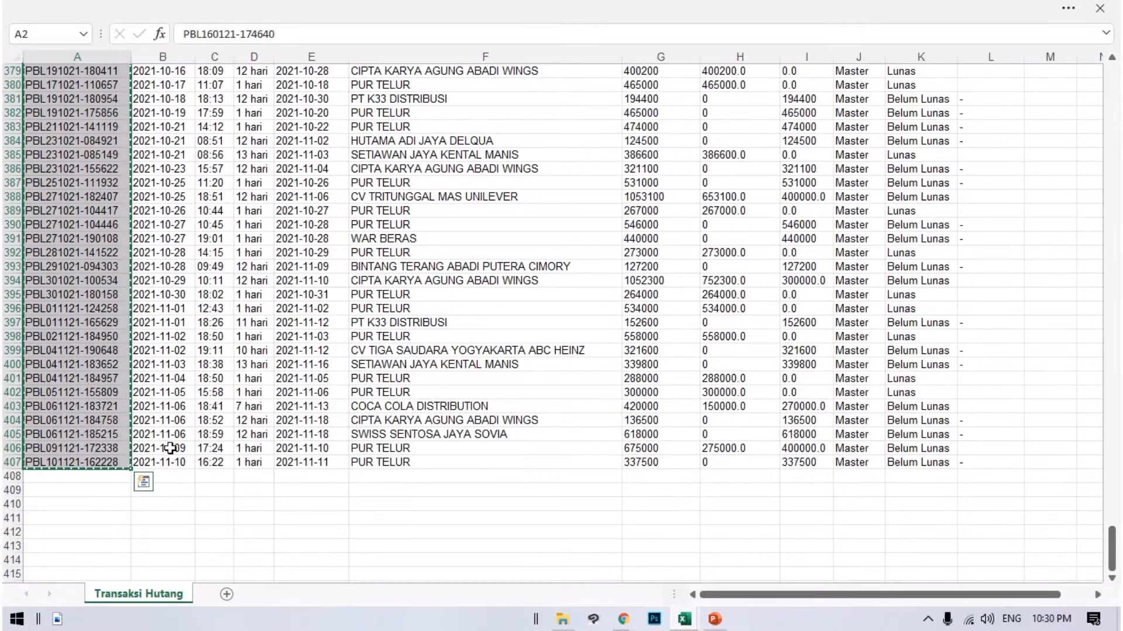
pyautogui.moveTo(170, 461); pyautogui.dragTo(158, 7)
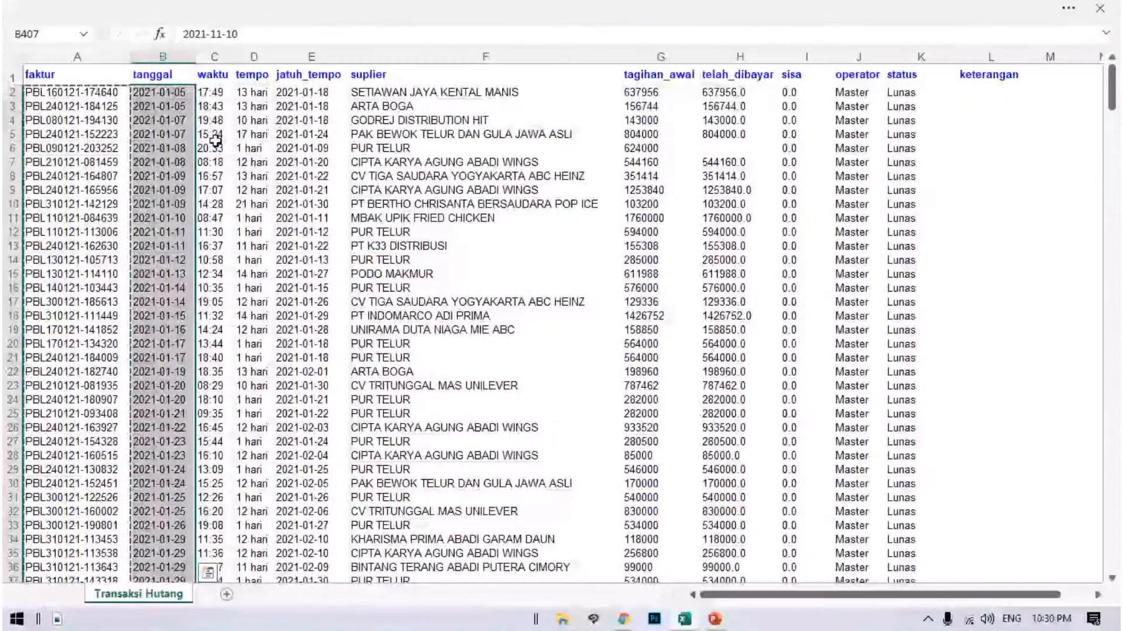
pyautogui.click(684, 620)
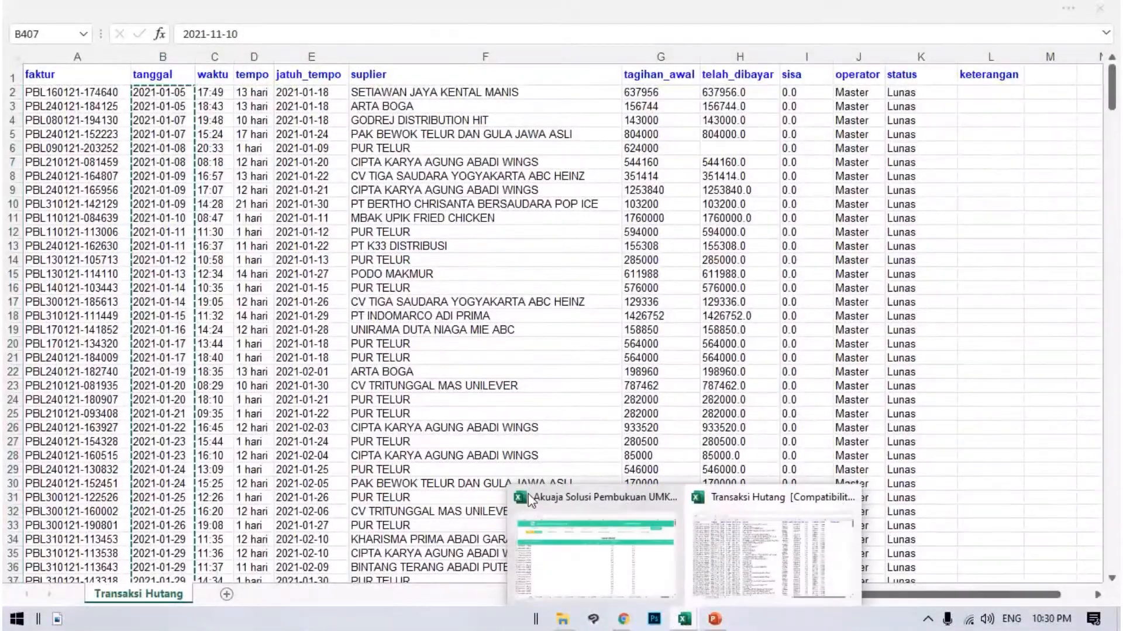
pyautogui.click(531, 501)
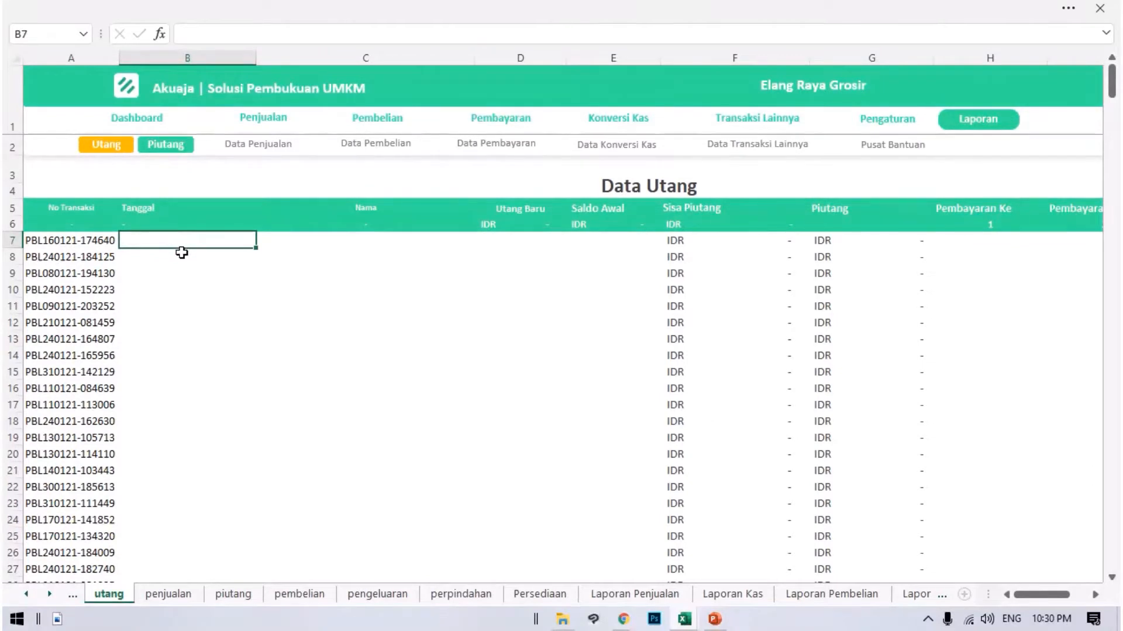
pyautogui.hotkey('ctrl', 'v')
# Copy the suplier names in F2:F407 of Transaksi Hutang into the Nama column of Data Utang, starting at C7.
pyautogui.click(323, 256)
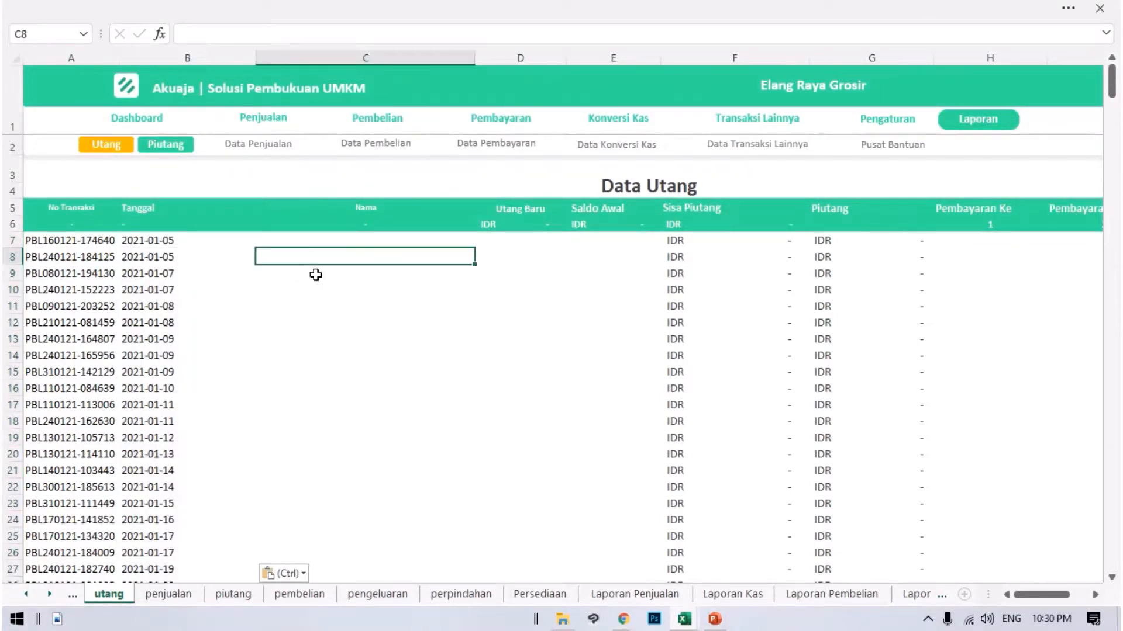
pyautogui.click(259, 242)
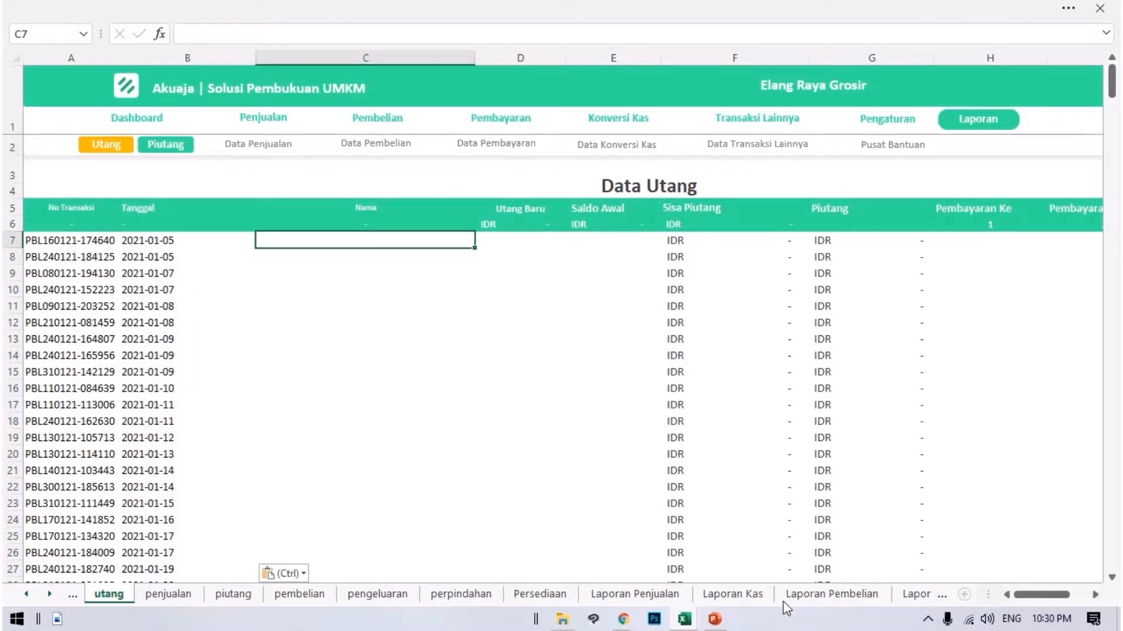
pyautogui.moveTo(685, 619)
pyautogui.click(771, 544)
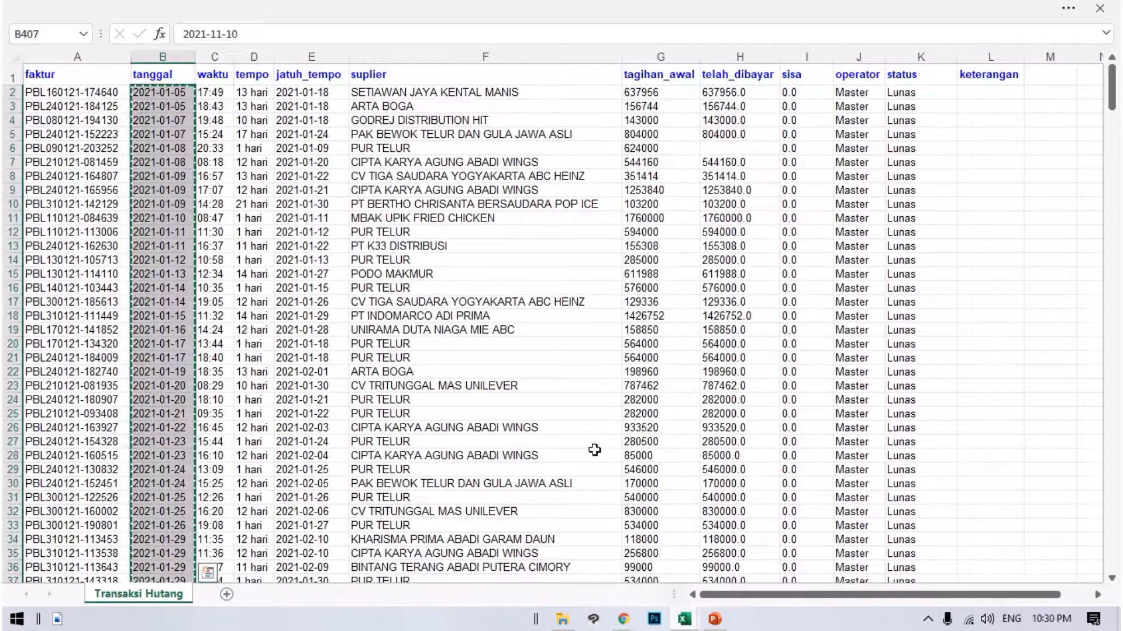
pyautogui.click(240, 146)
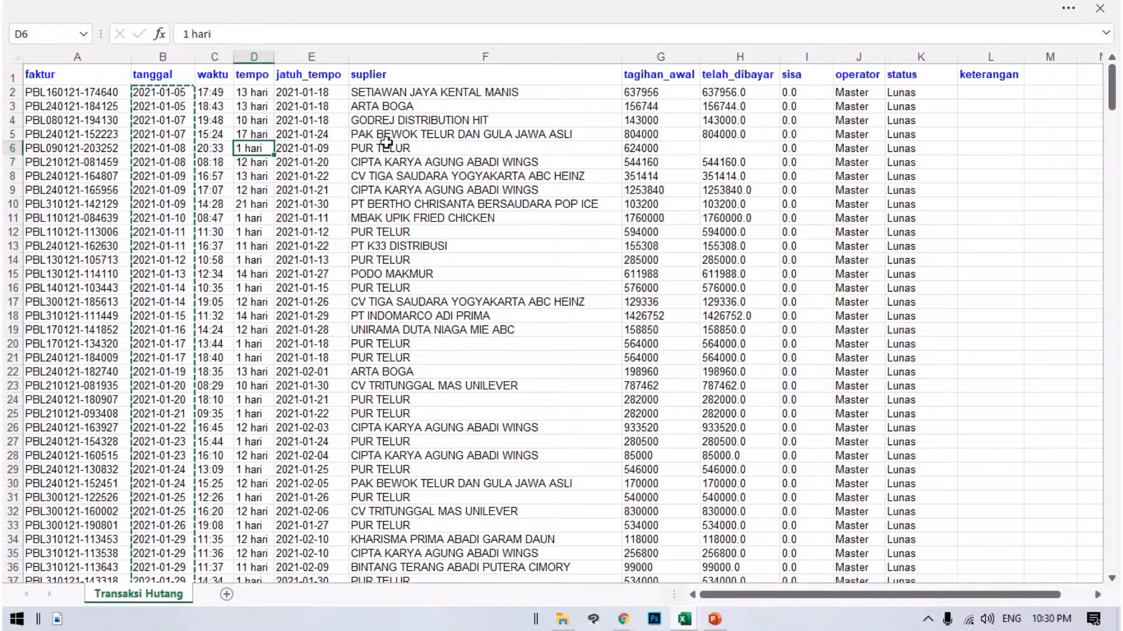
pyautogui.moveTo(364, 92); pyautogui.dragTo(429, 560)
pyautogui.hotkey('ctrl', 'c')
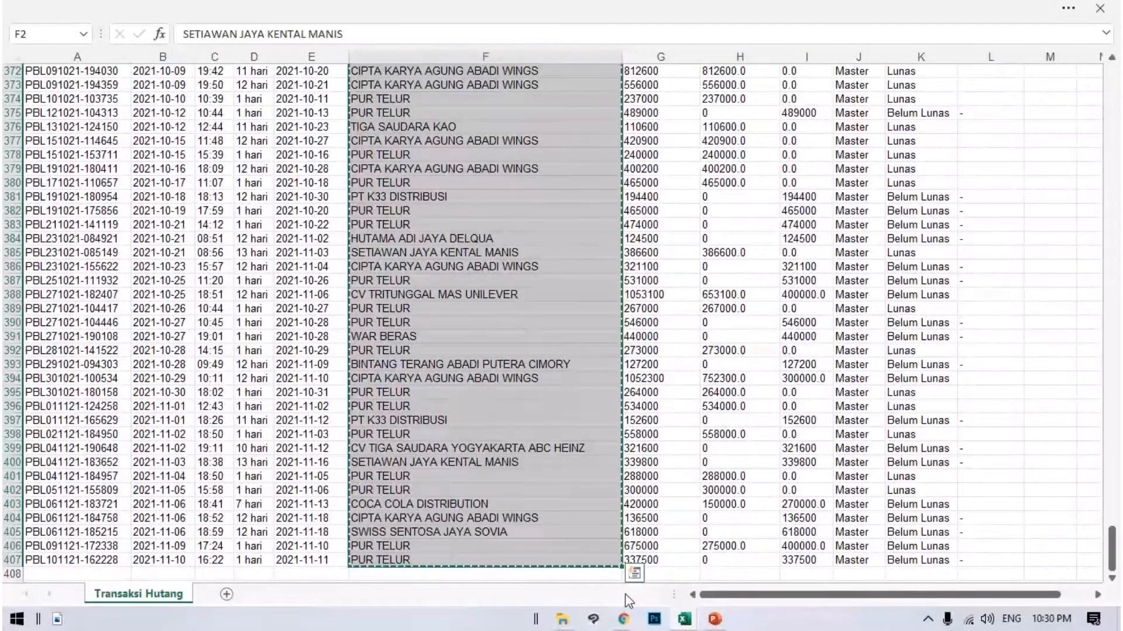
pyautogui.moveTo(684, 618)
pyautogui.click(589, 550)
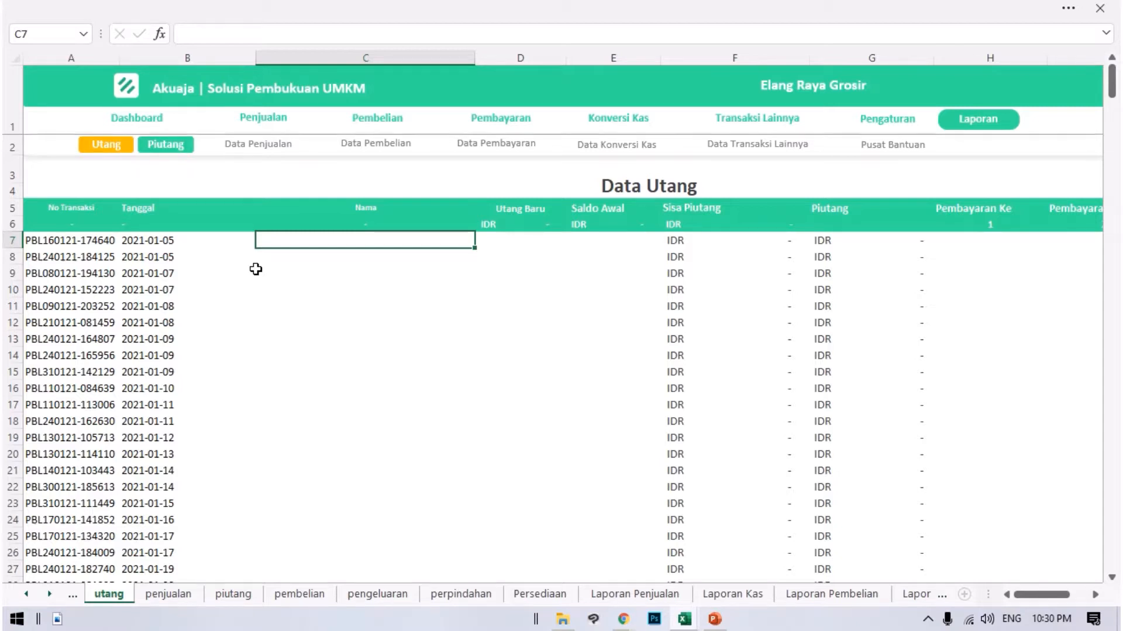
pyautogui.hotkey('ctrl', 'v')
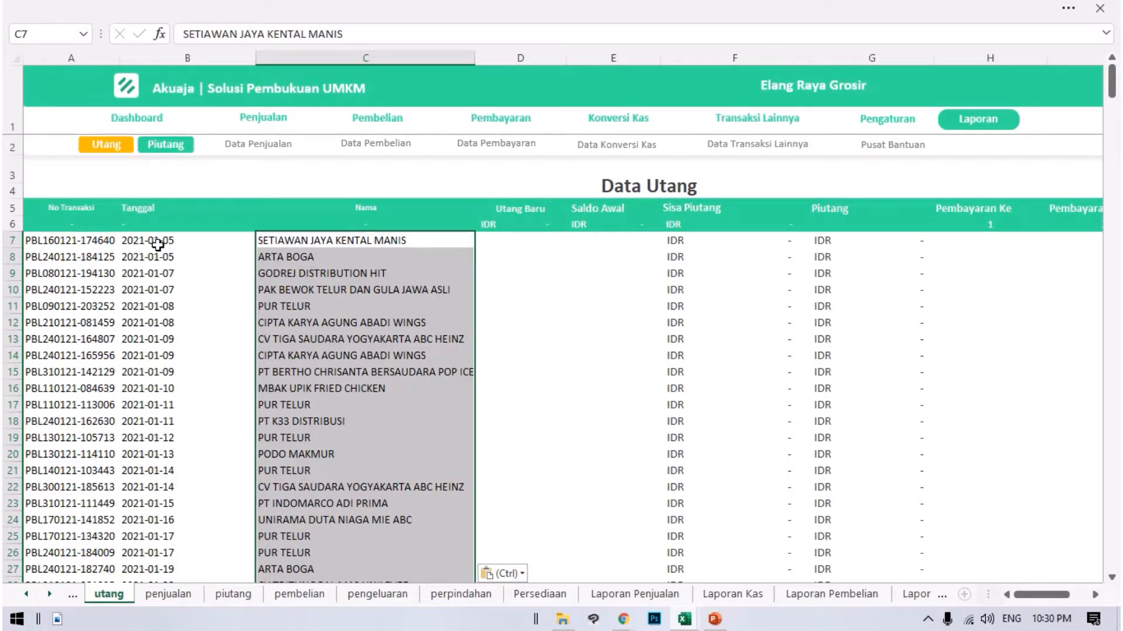
# Check the pasted dates in the Tanggal column and the supplier names in the Nama column of Data Utang.
pyautogui.moveTo(157, 245); pyautogui.dragTo(228, 487)
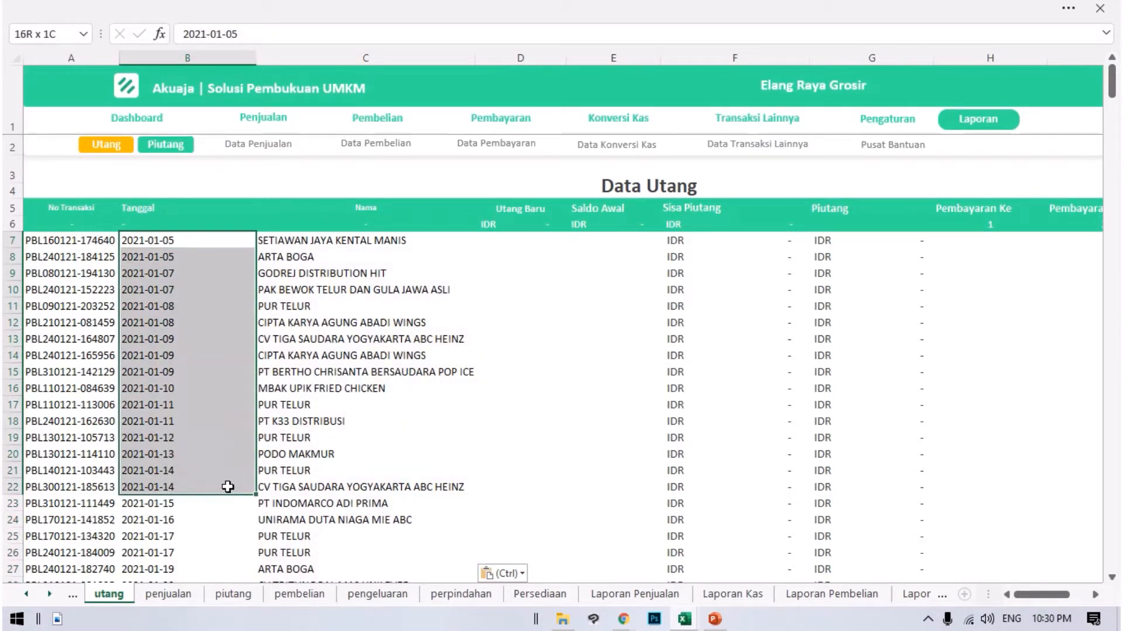
pyautogui.click(195, 52)
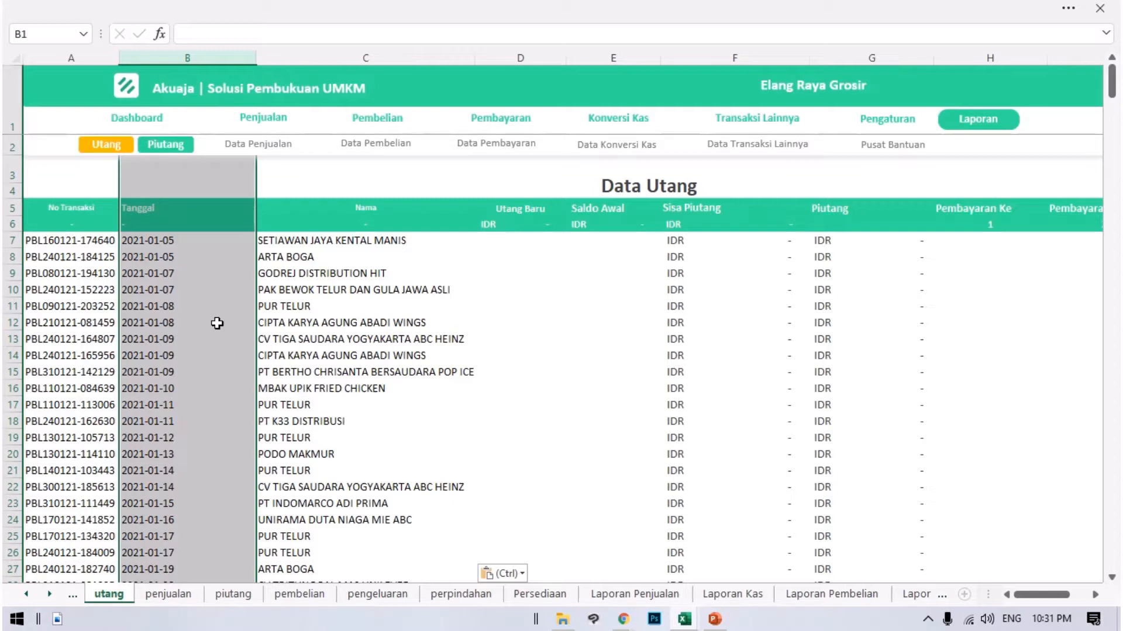
pyautogui.press('Down')
pyautogui.press('Down')
pyautogui.press('Down')
pyautogui.press('Down')
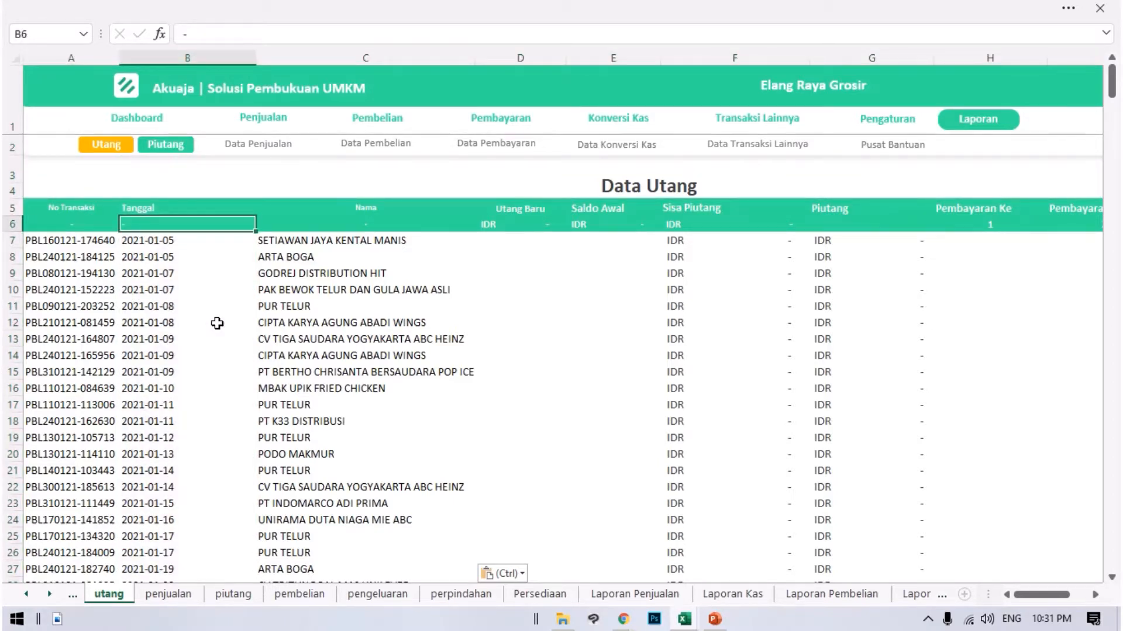
pyautogui.press('Down')
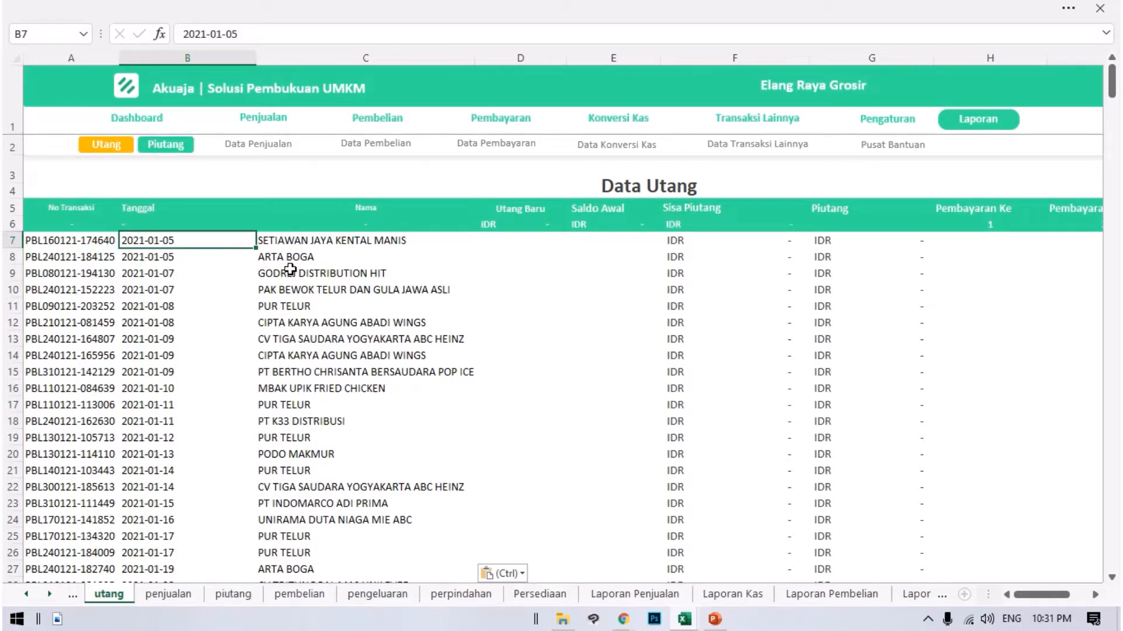
pyautogui.click(416, 271)
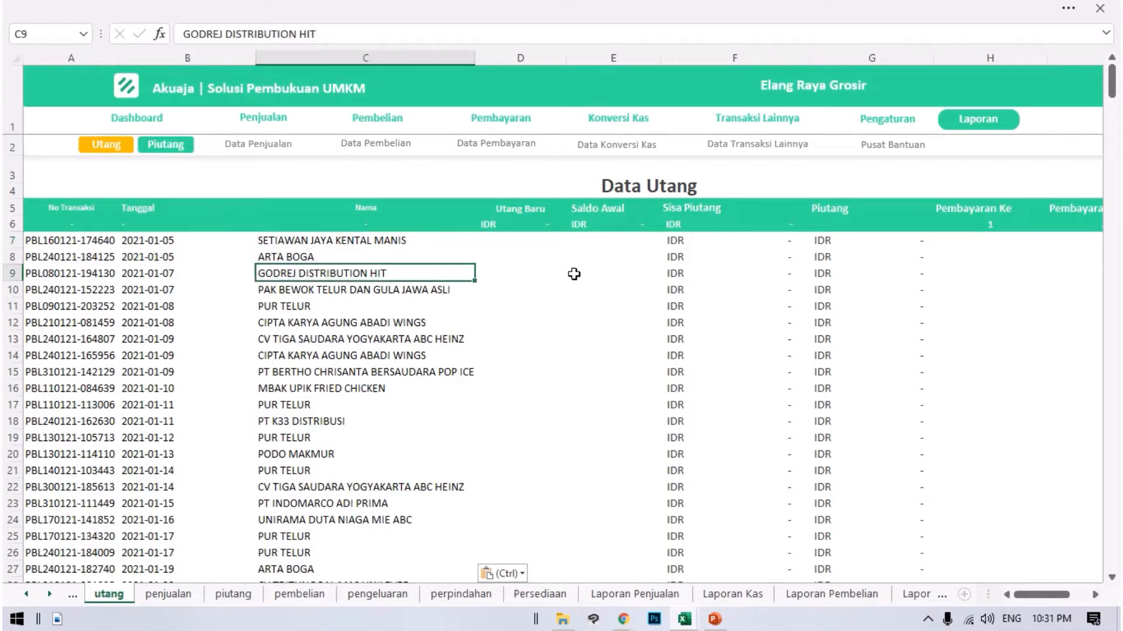
# Copy the sisa amounts in I2:I407 of the Transaksi Hutang workbook.
pyautogui.click(578, 251)
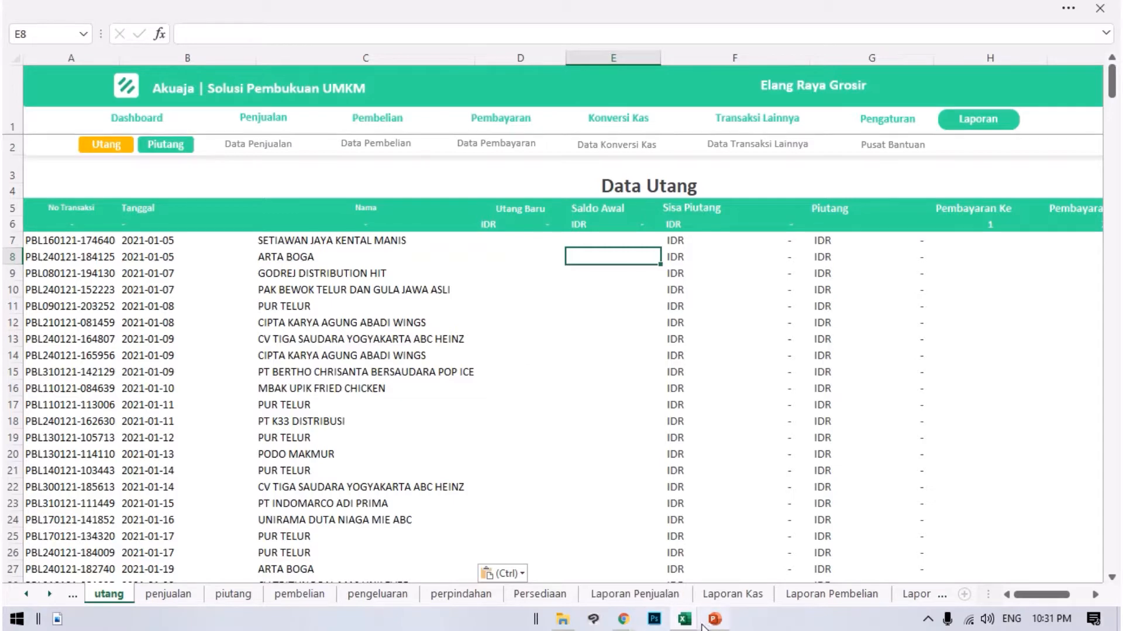
pyautogui.click(683, 618)
pyautogui.moveTo(697, 568)
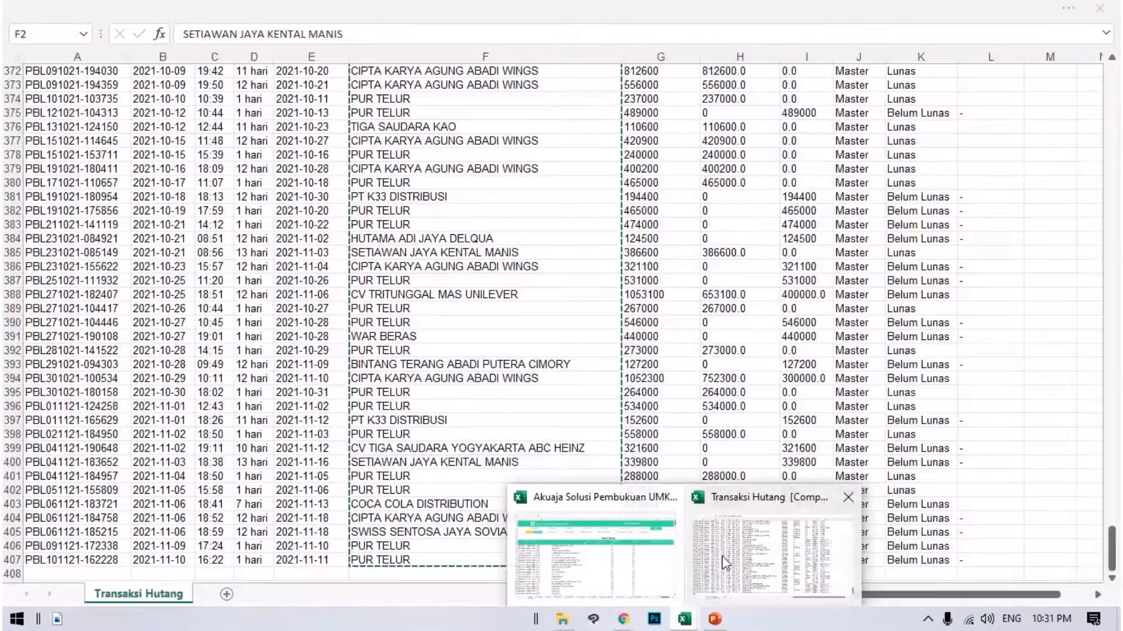
pyautogui.click(697, 530)
pyautogui.scroll(20, 684, 410)
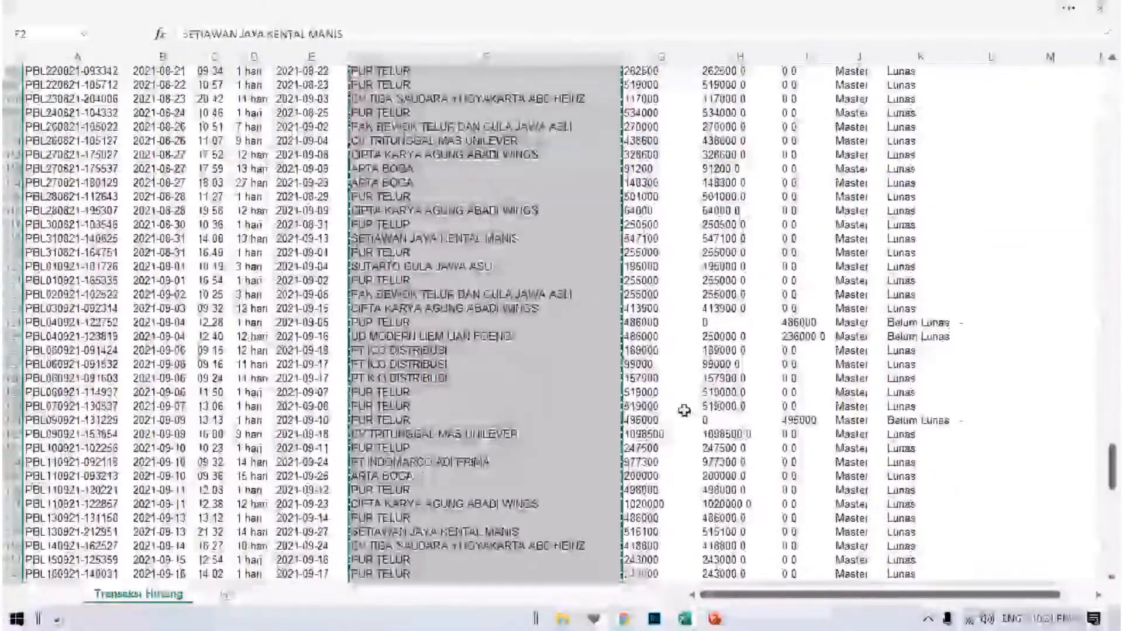
pyautogui.scroll(20, 684, 410)
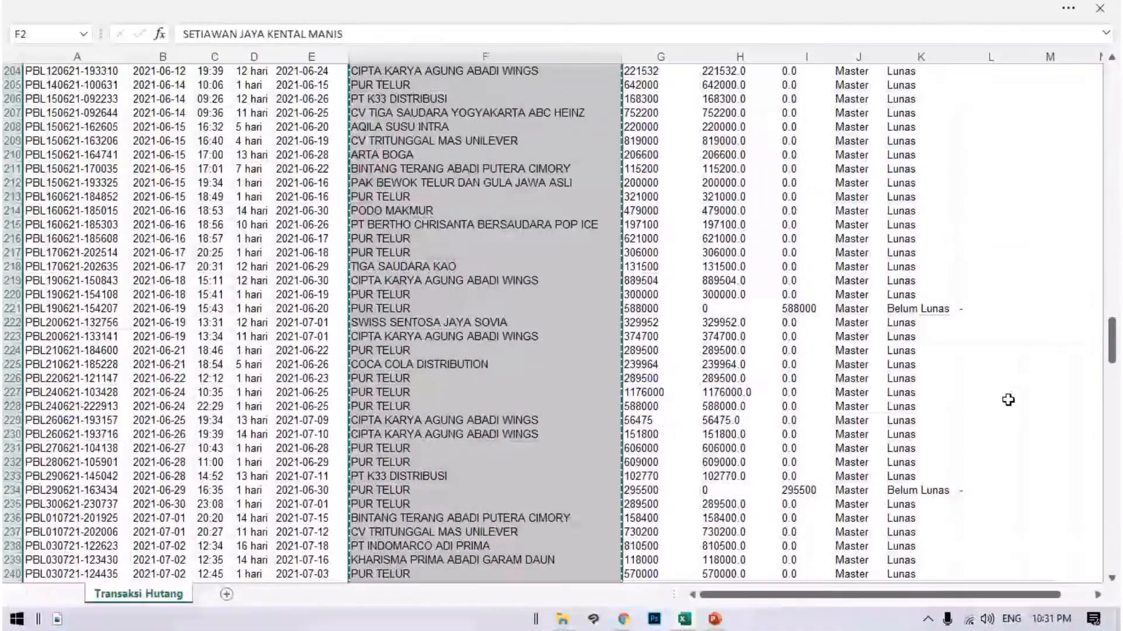
pyautogui.scroll(20, 1079, 220)
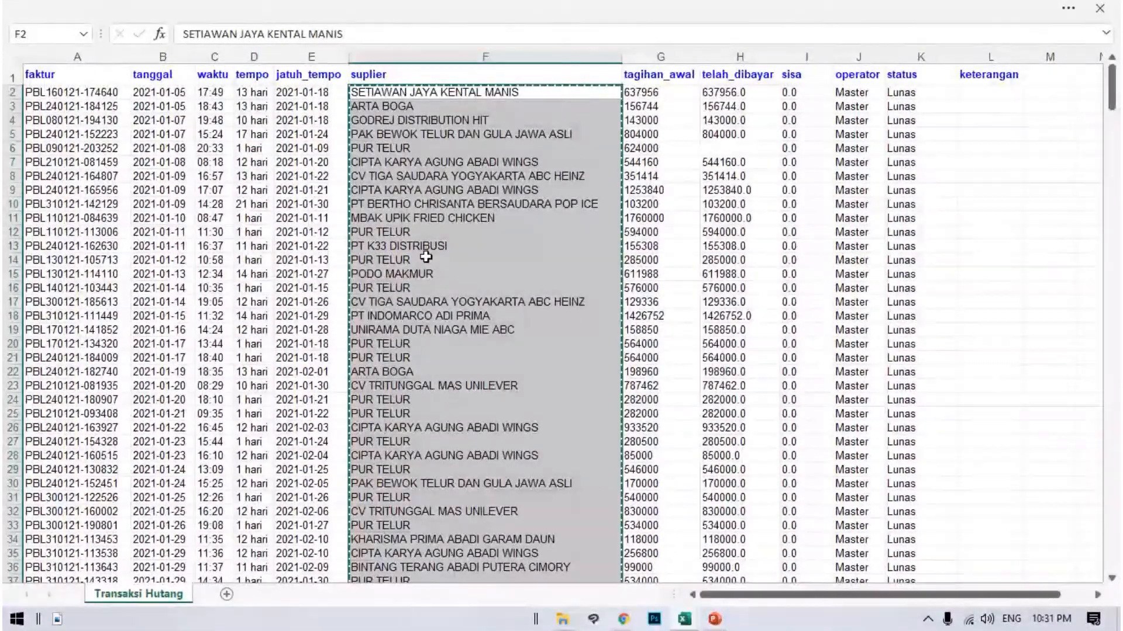
pyautogui.click(650, 177)
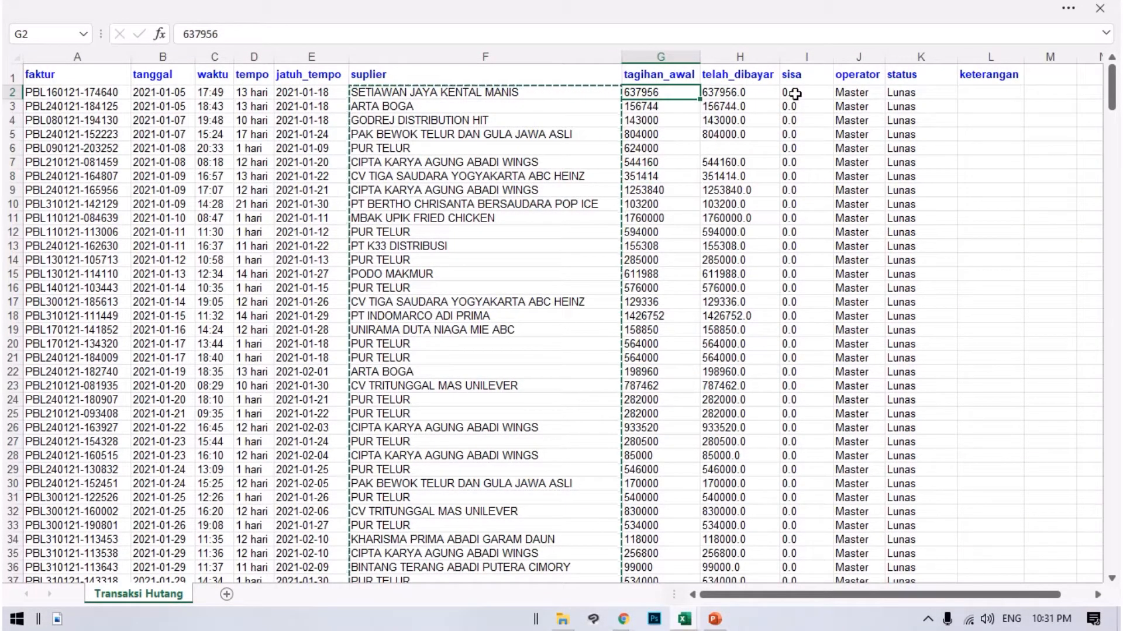
pyautogui.moveTo(790, 92); pyautogui.dragTo(820, 341)
pyautogui.moveTo(811, 595); pyautogui.dragTo(801, 504)
pyautogui.moveTo(797, 570); pyautogui.dragTo(795, 543)
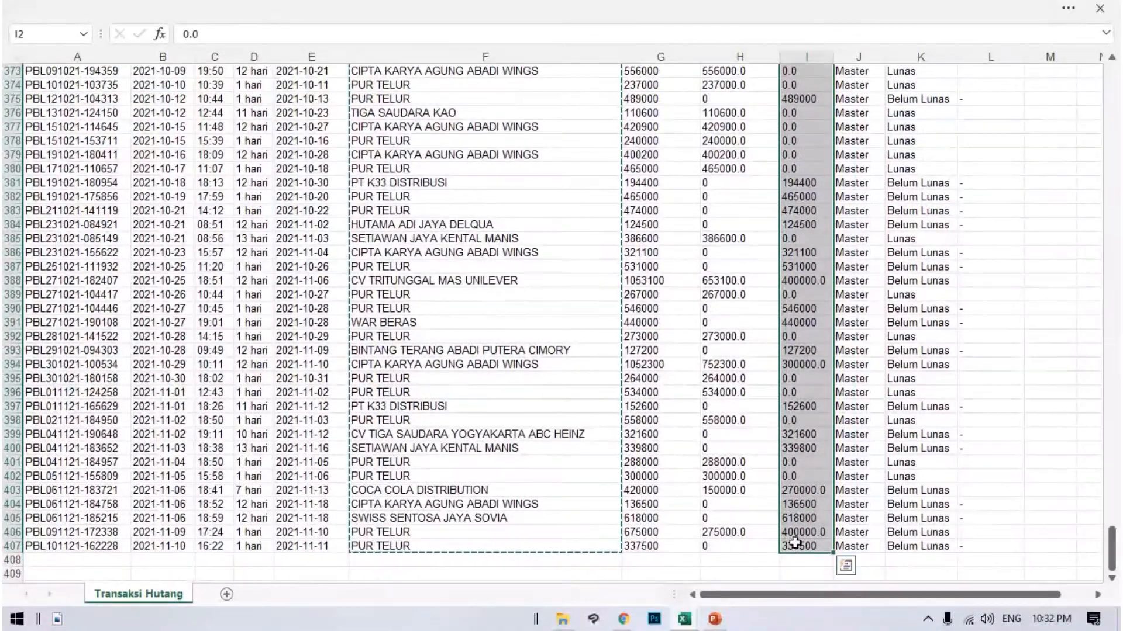
pyautogui.hotkey('ctrl', 'c')
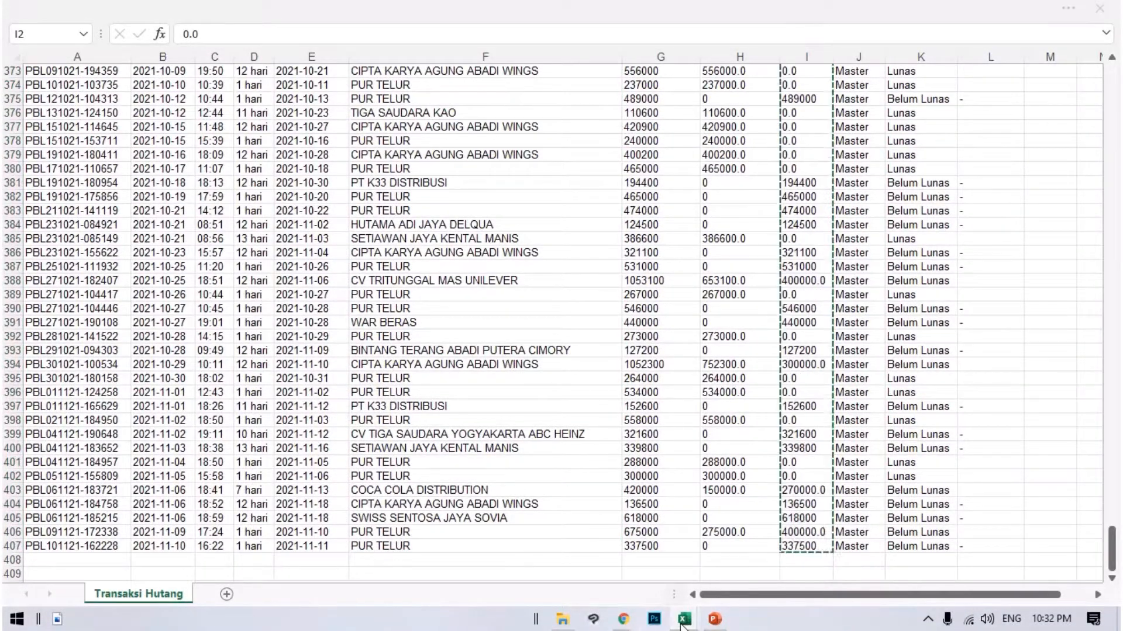
# Paste the copied sisa amounts into the Saldo Awal column of Akuaja's Data Utang, starting at E7.
pyautogui.click(684, 620)
pyautogui.click(611, 561)
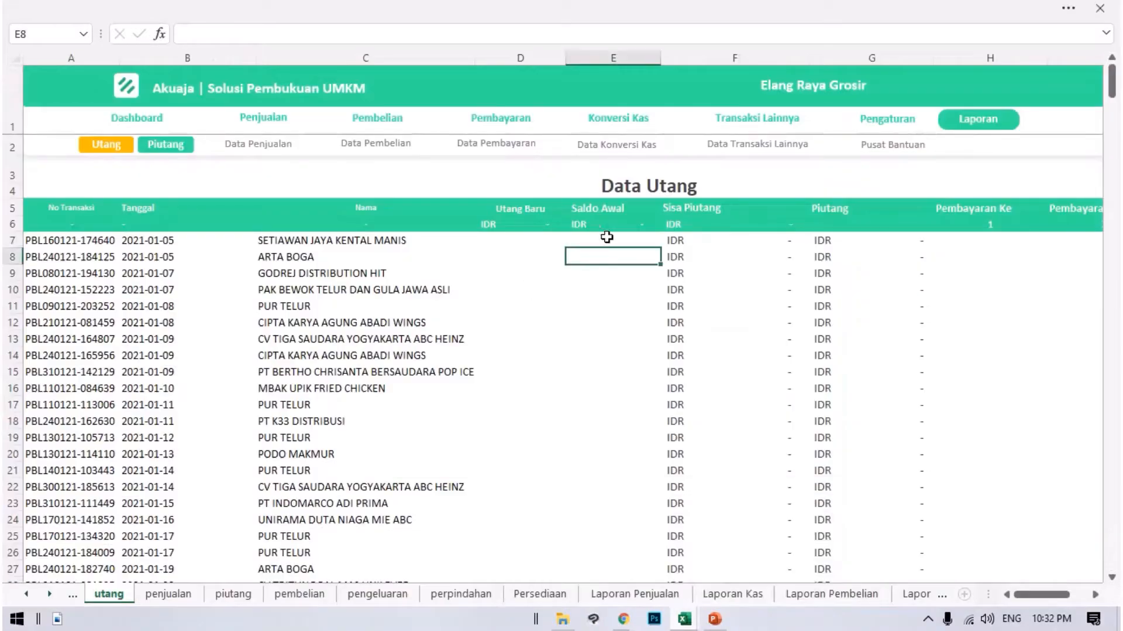
pyautogui.click(548, 212)
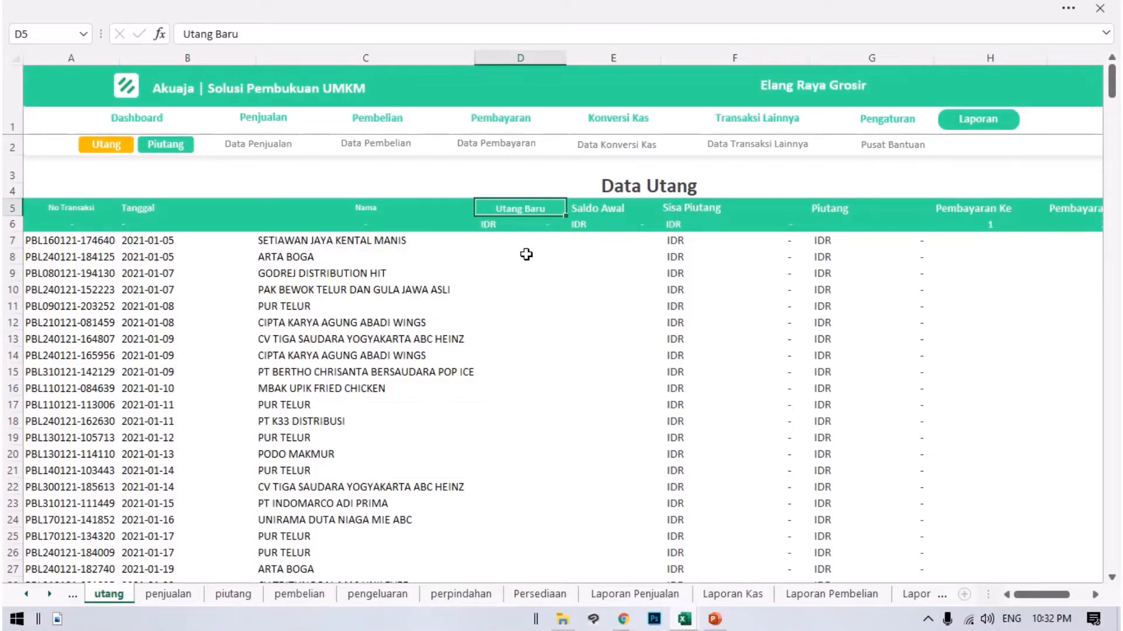
pyautogui.click(525, 243)
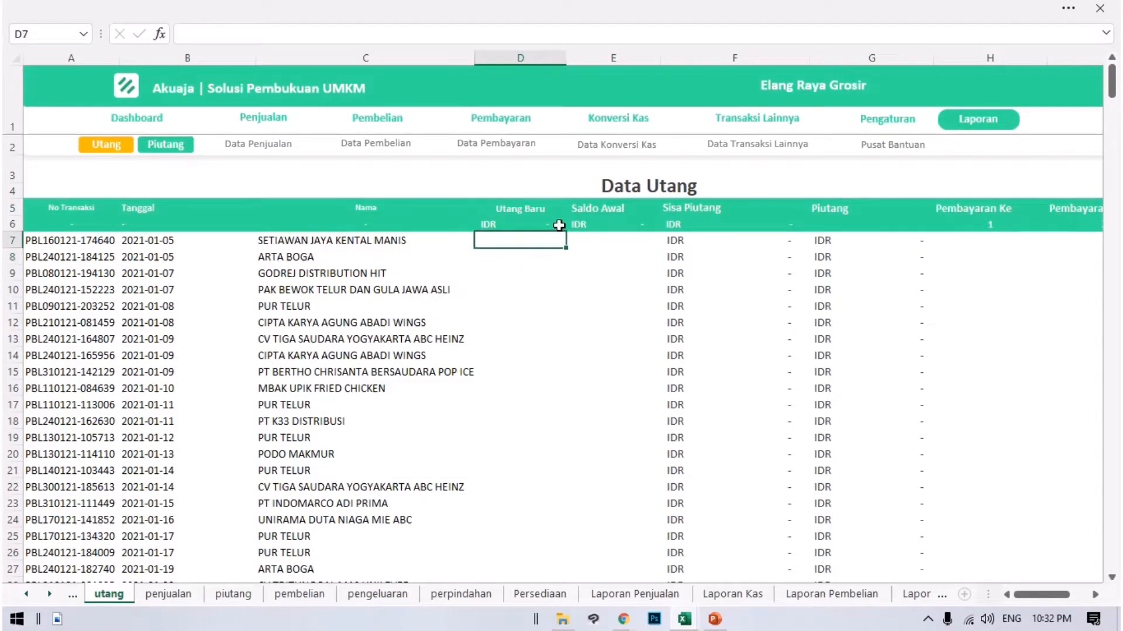
pyautogui.click(596, 209)
pyautogui.click(609, 238)
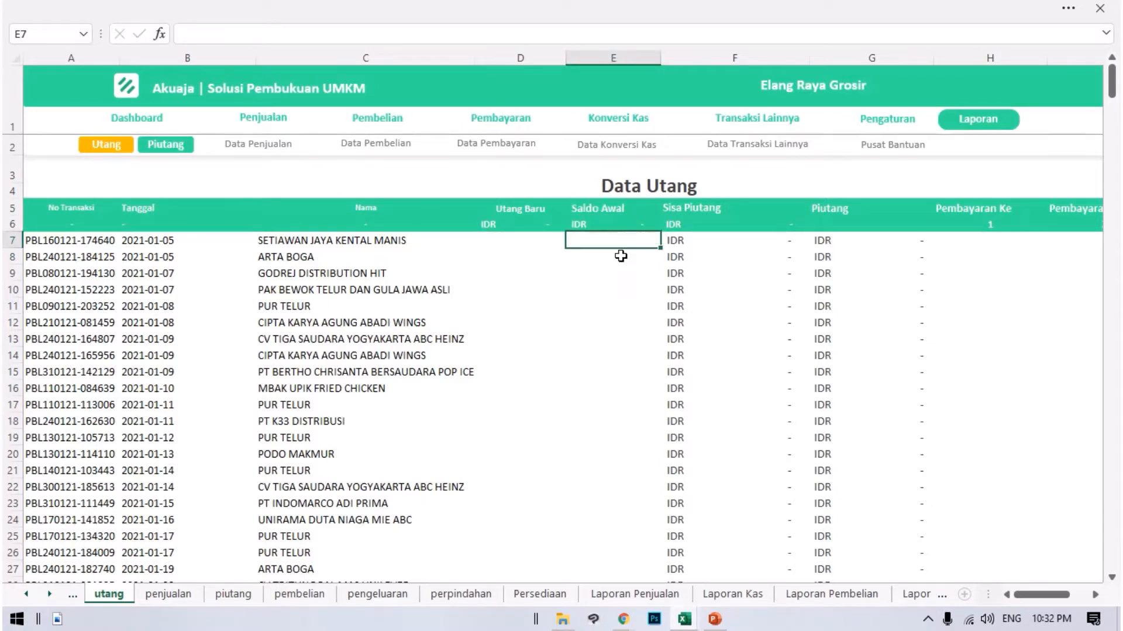
pyautogui.hotkey('ctrl', 'v')
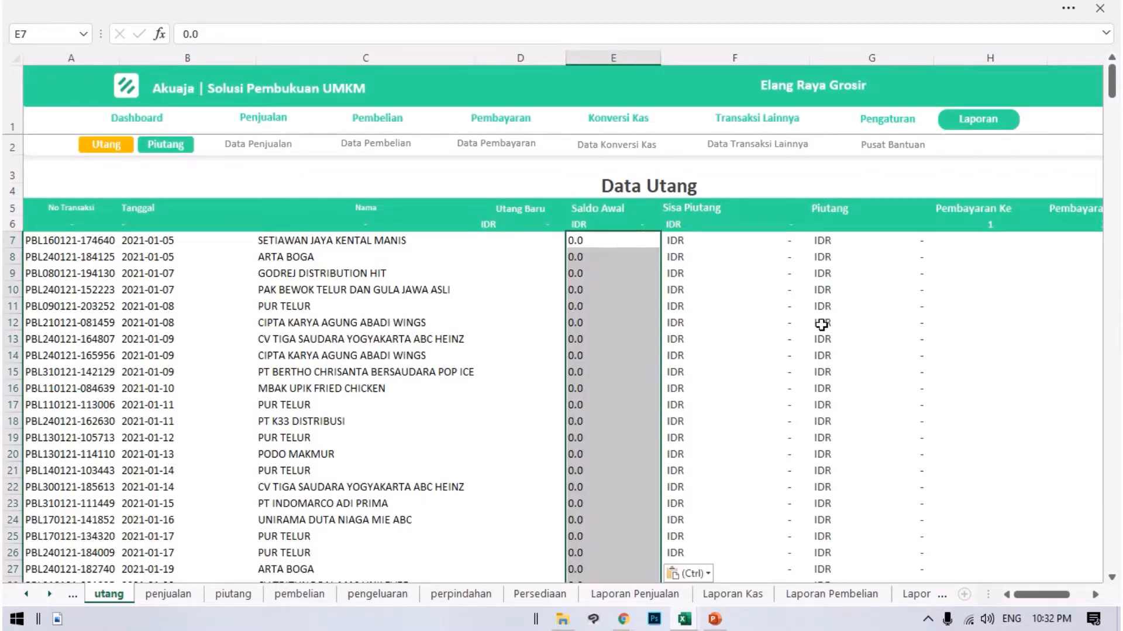
# Extend the Sisa Piutang and Piutang formulas from F45:G45 down through the remaining debt rows.
pyautogui.scroll(-13, 782, 299)
pyautogui.scroll(5, 714, 338)
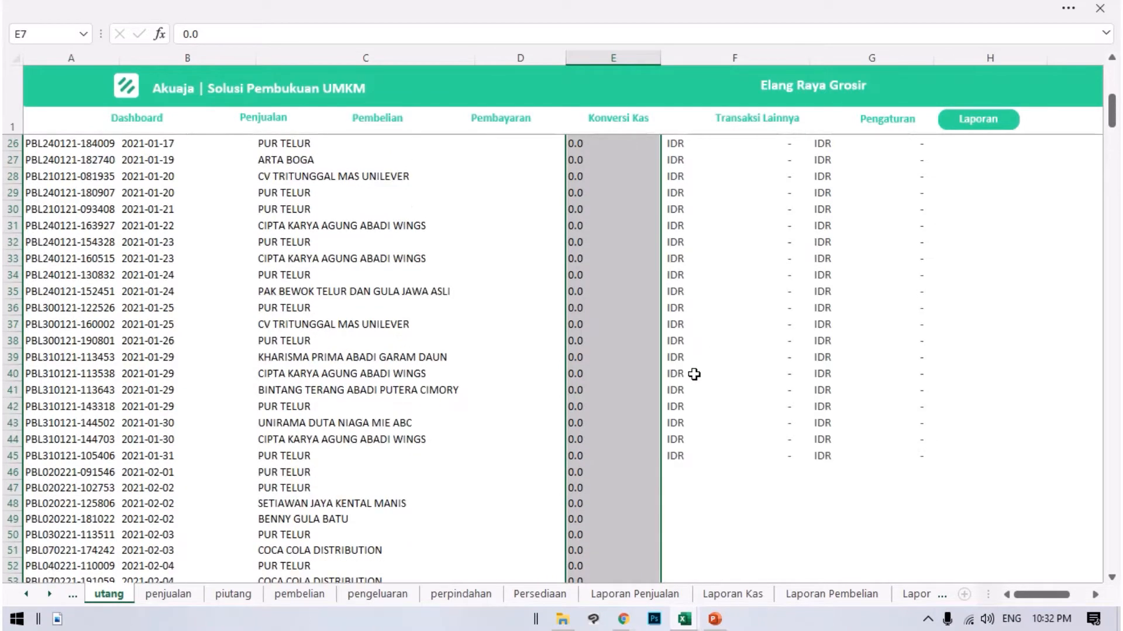
pyautogui.moveTo(677, 453); pyautogui.dragTo(936, 464)
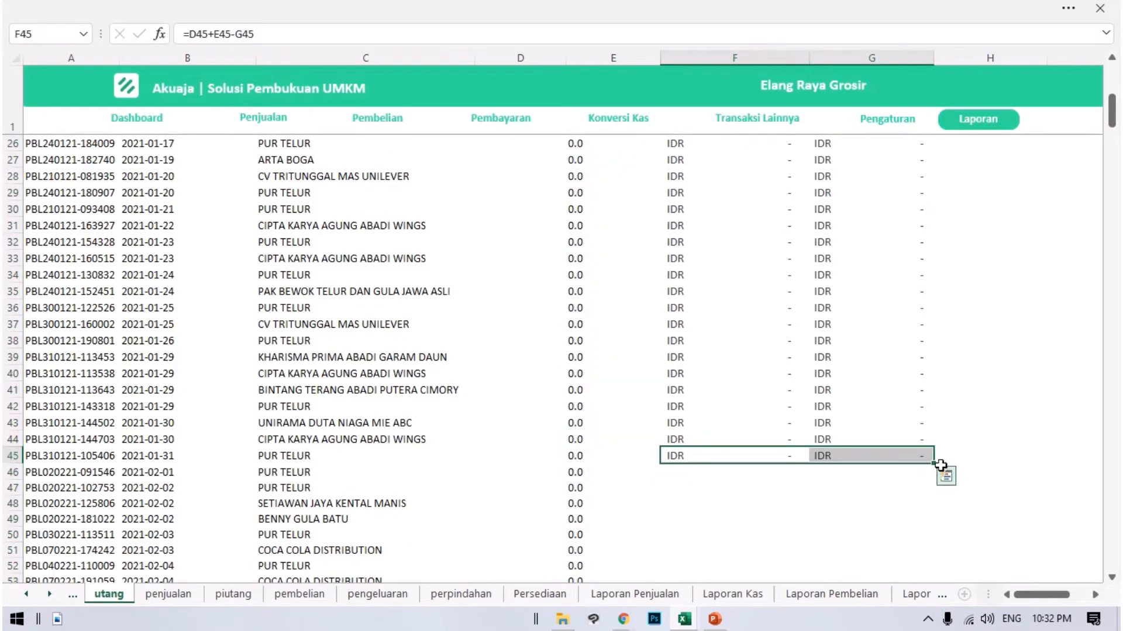
pyautogui.doubleClick(934, 464)
pyautogui.scroll(-20, 725, 438)
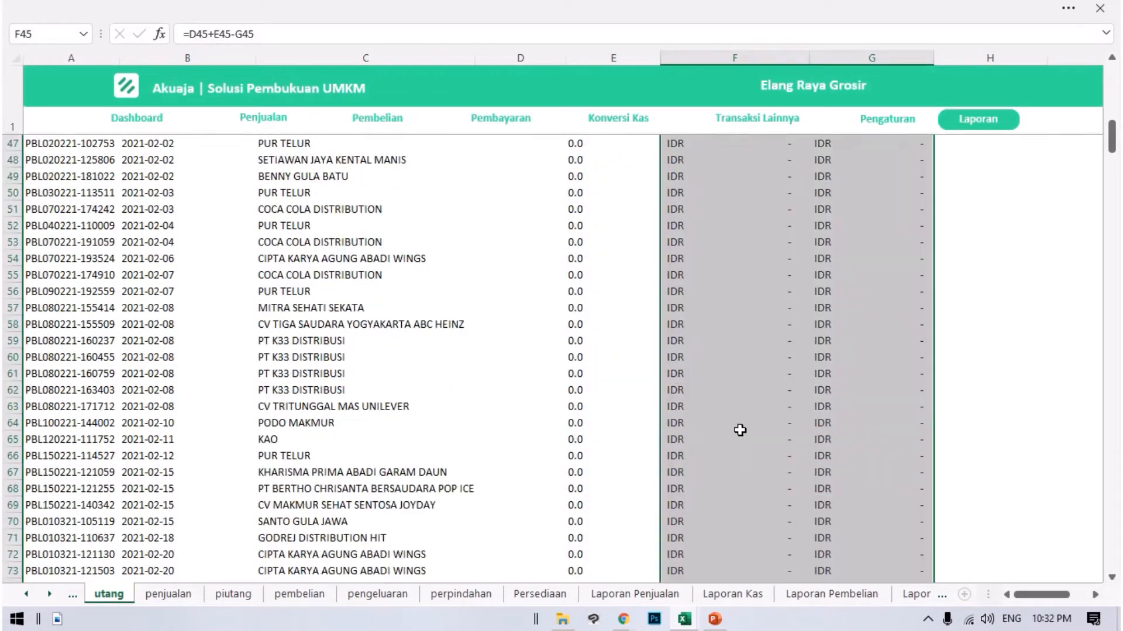
pyautogui.scroll(1, 678, 449)
# Test the Sisa Piutang formula in F97 with a trial first payment of 10000 in H97, and clear that payment.
pyautogui.click(584, 372)
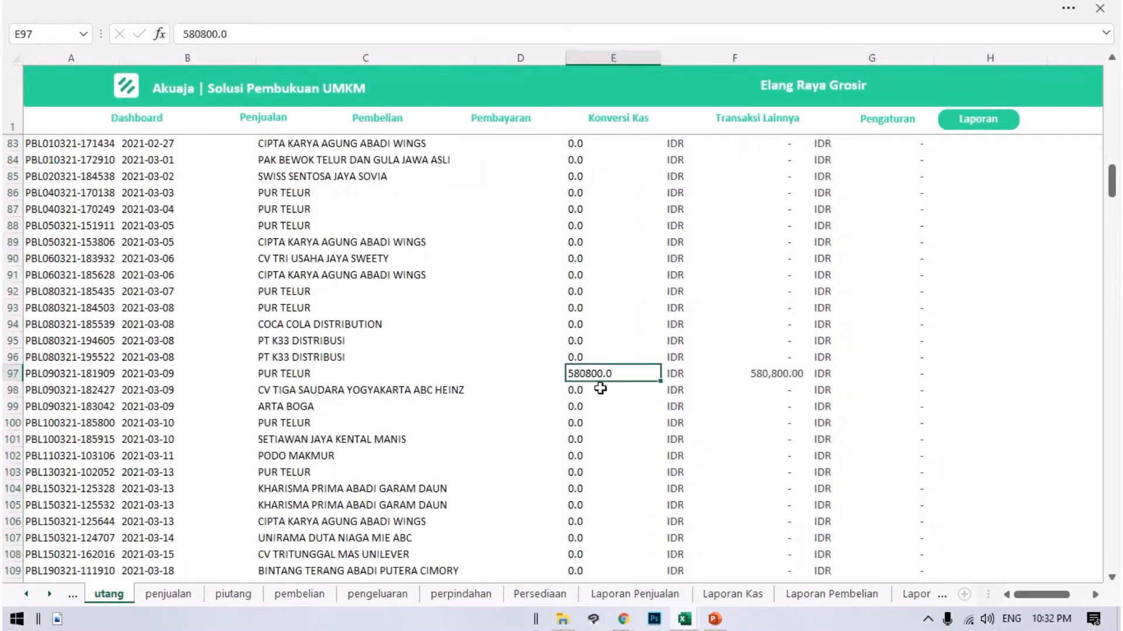
pyautogui.scroll(1, 751, 396)
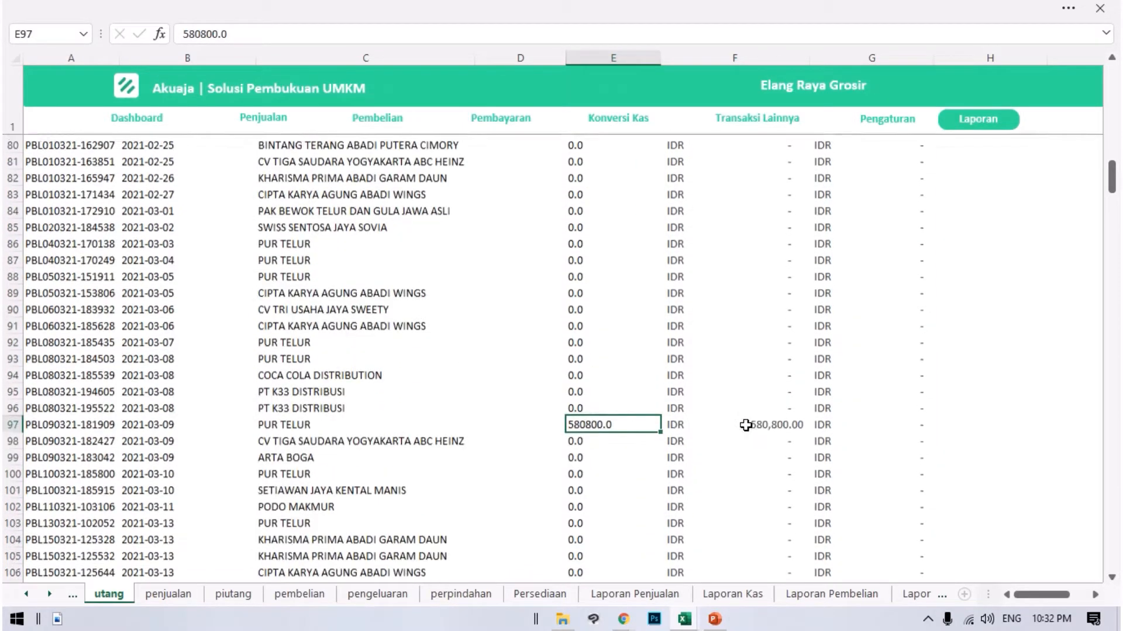
pyautogui.click(760, 422)
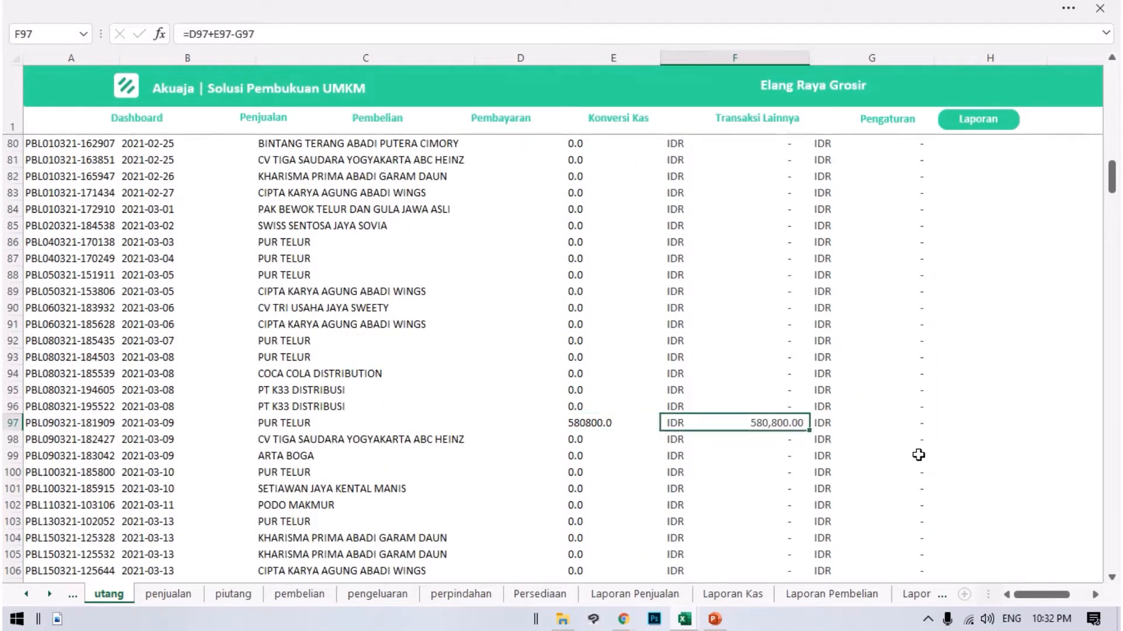
pyautogui.press('Right')
pyautogui.press('Right')
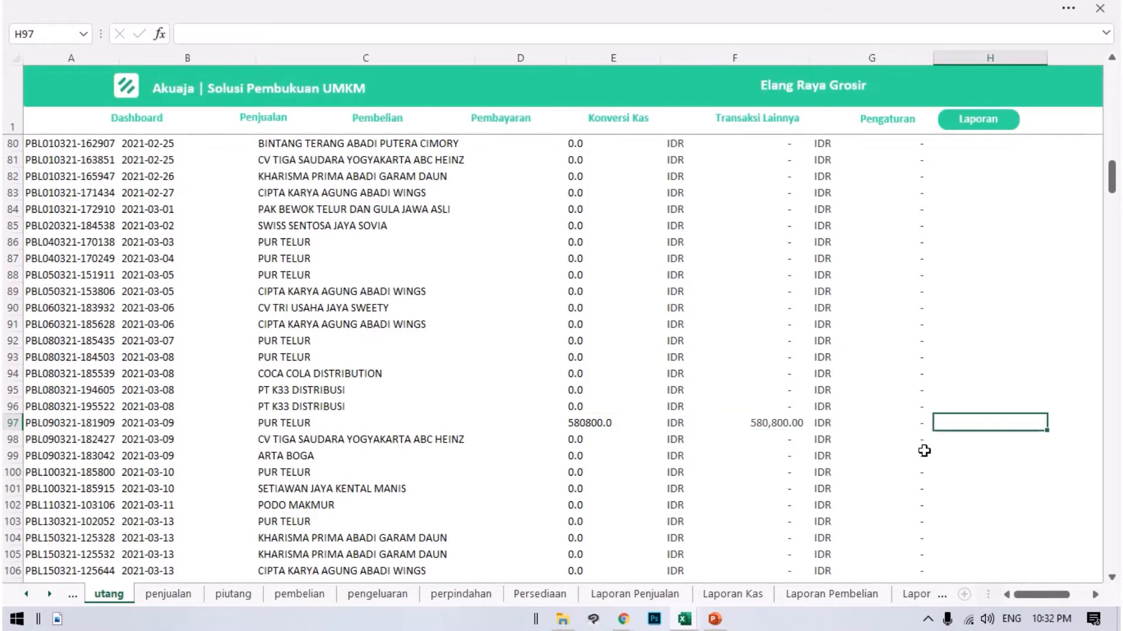
pyautogui.write('10000')
pyautogui.press('Return')
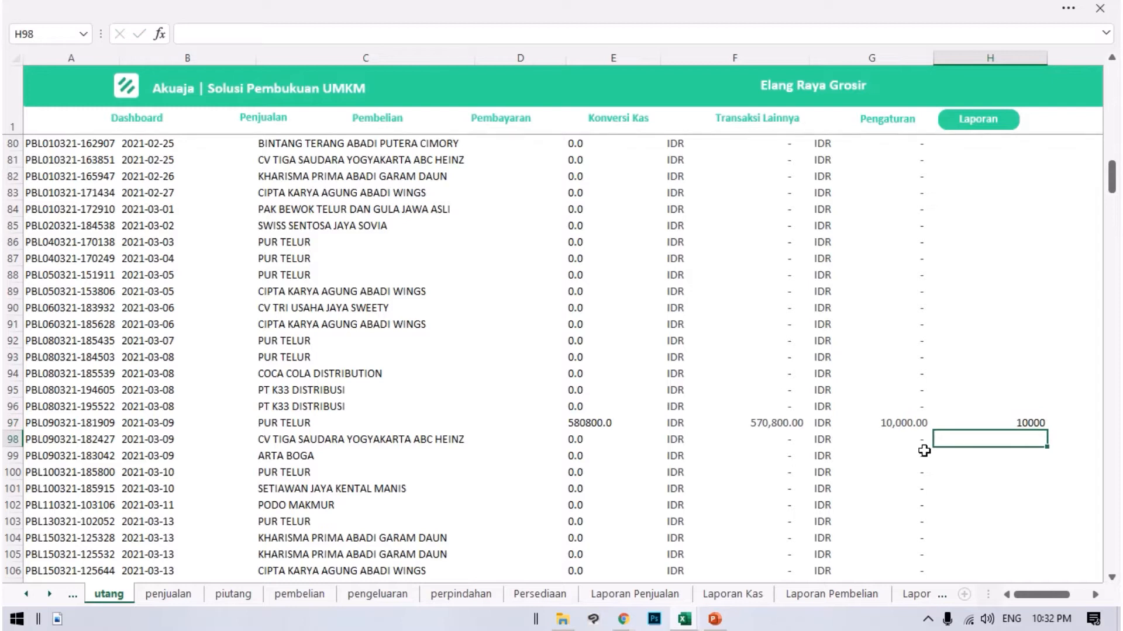
pyautogui.click(751, 421)
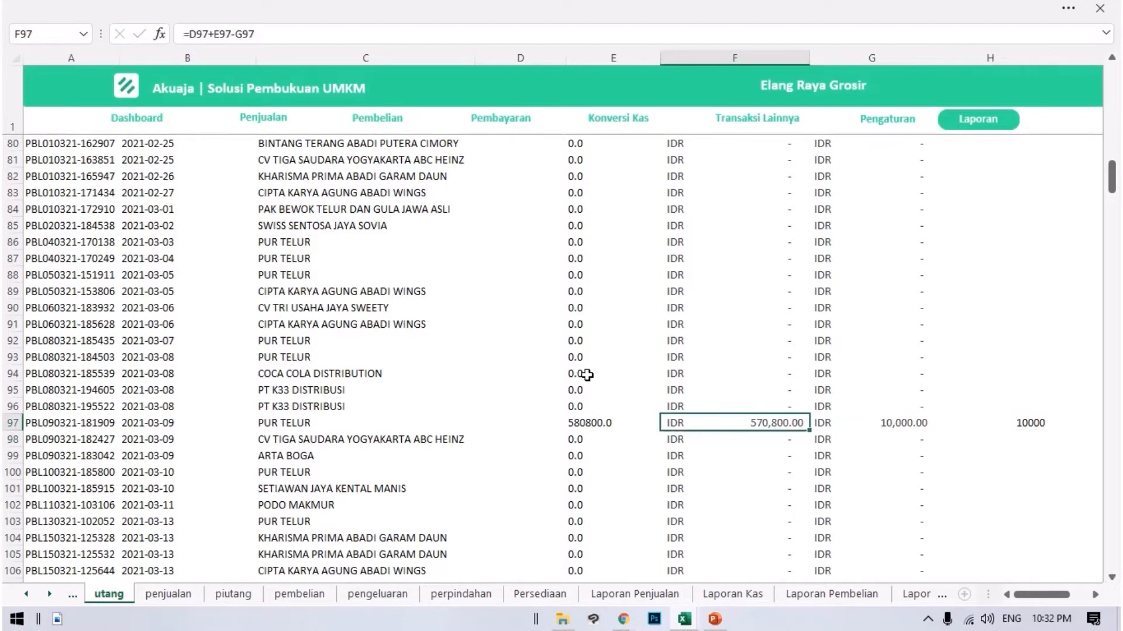
pyautogui.click(1025, 426)
pyautogui.press('Delete')
pyautogui.scroll(8, 545, 349)
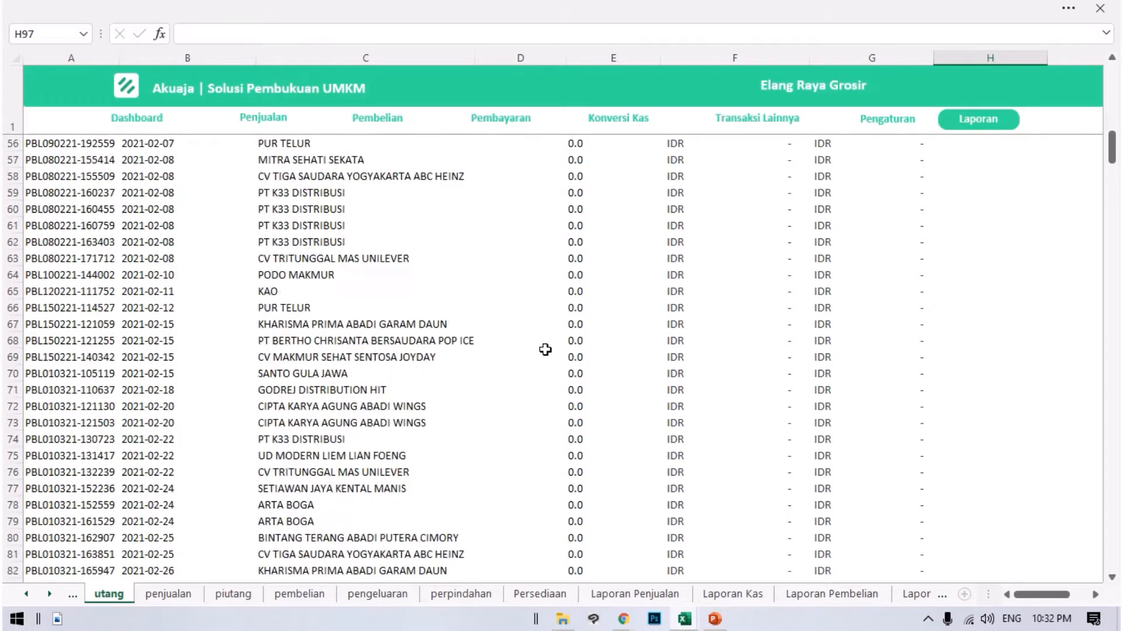
# Close the Transaksi Hutang workbook without saving its changes.
pyautogui.scroll(18, 545, 350)
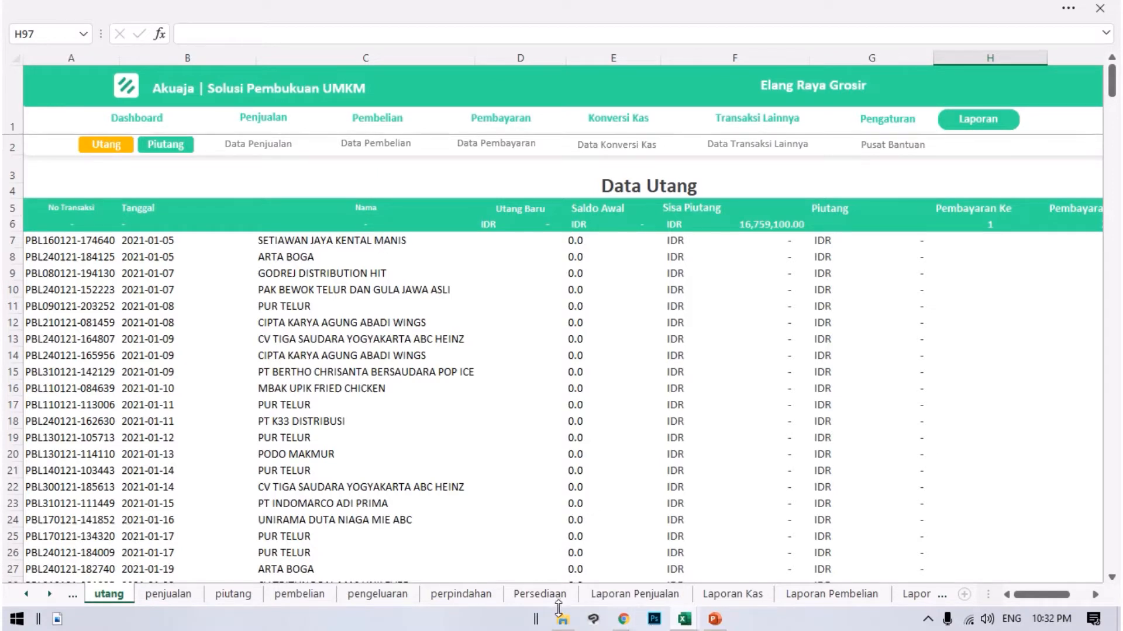
pyautogui.moveTo(563, 624)
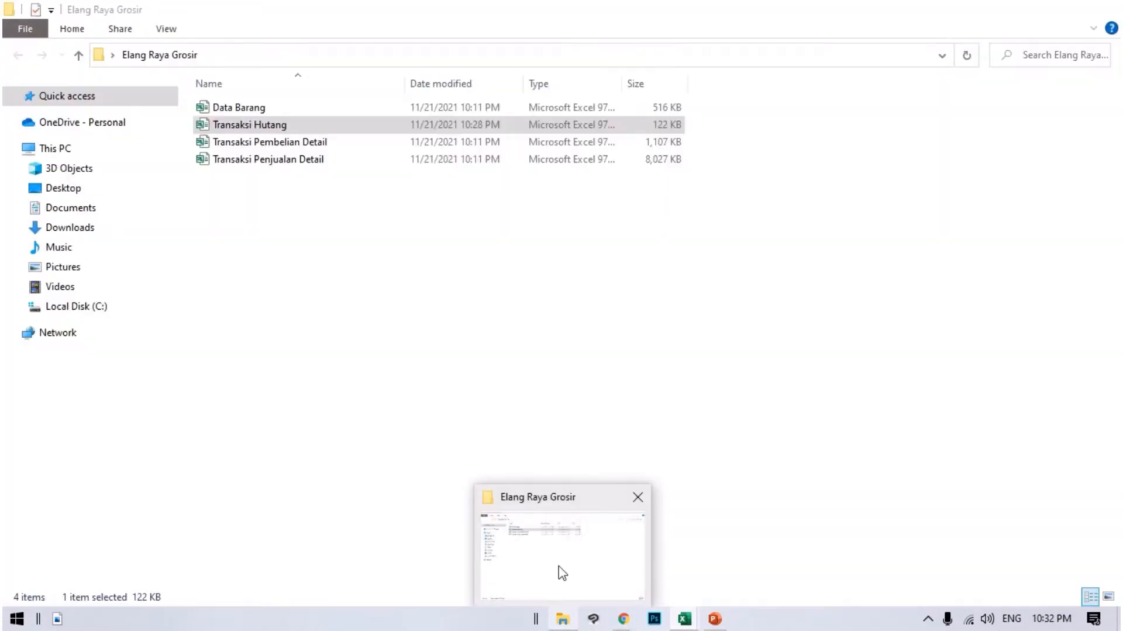
pyautogui.click(558, 571)
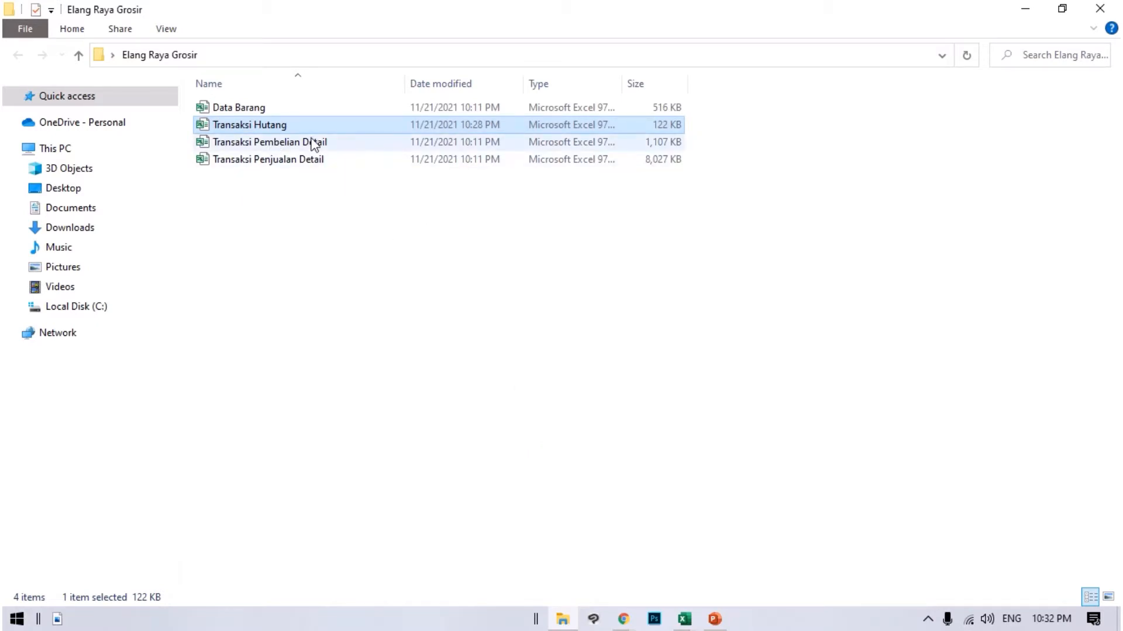
pyautogui.click(270, 144)
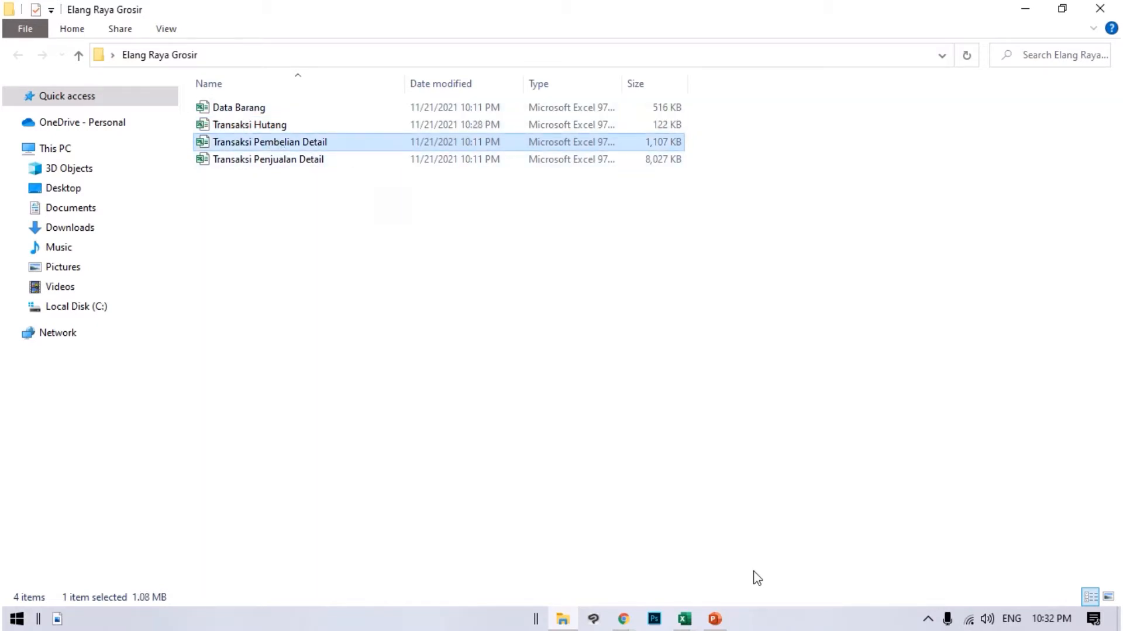
pyautogui.click(688, 621)
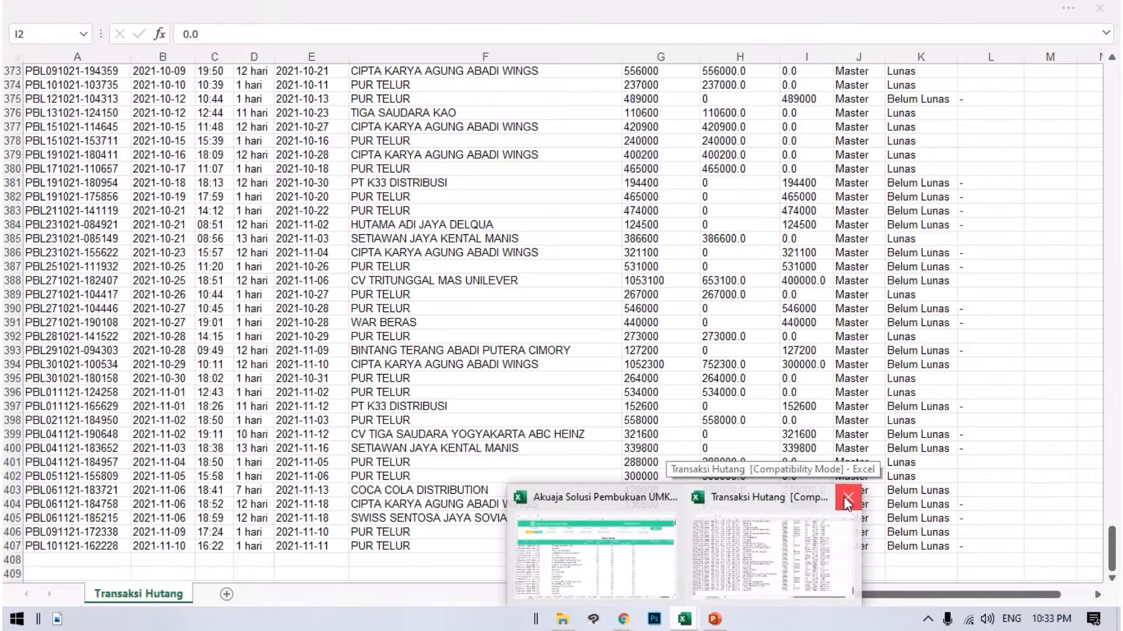
pyautogui.click(847, 502)
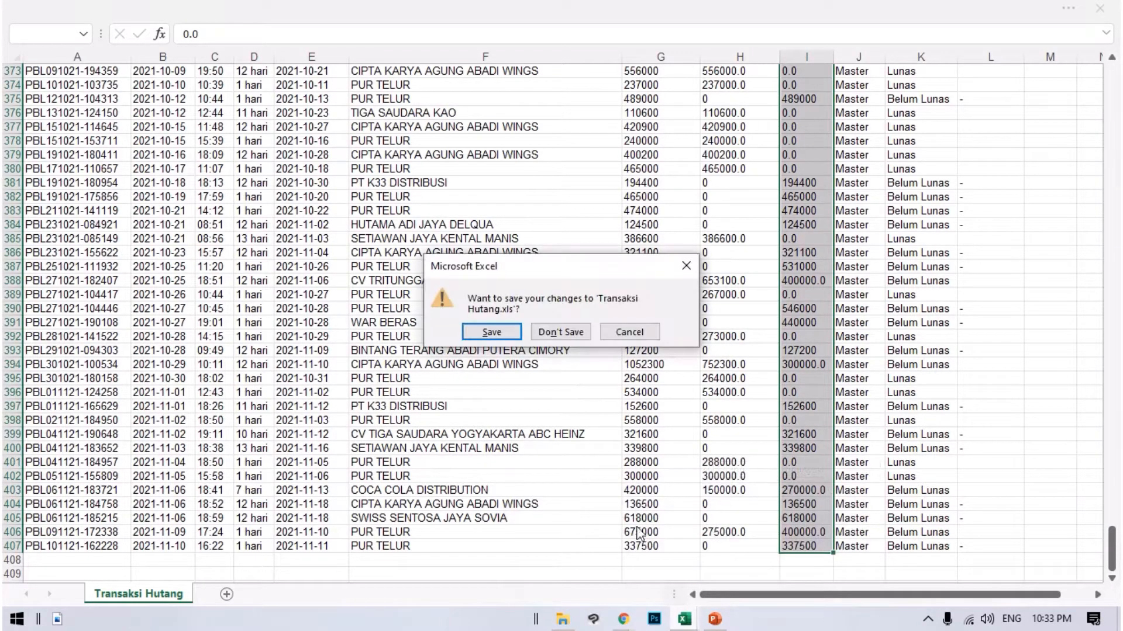
pyautogui.click(561, 333)
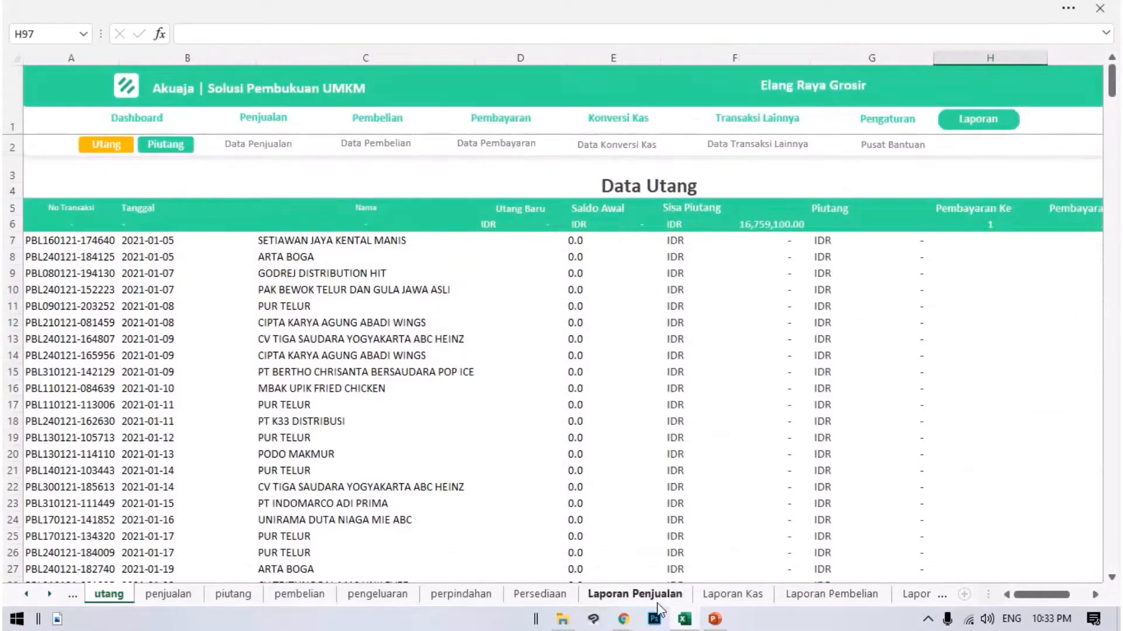
# Open Transaksi Pembelian Detail from the Elang Raya Grosir folder and enable editing in it.
pyautogui.click(563, 619)
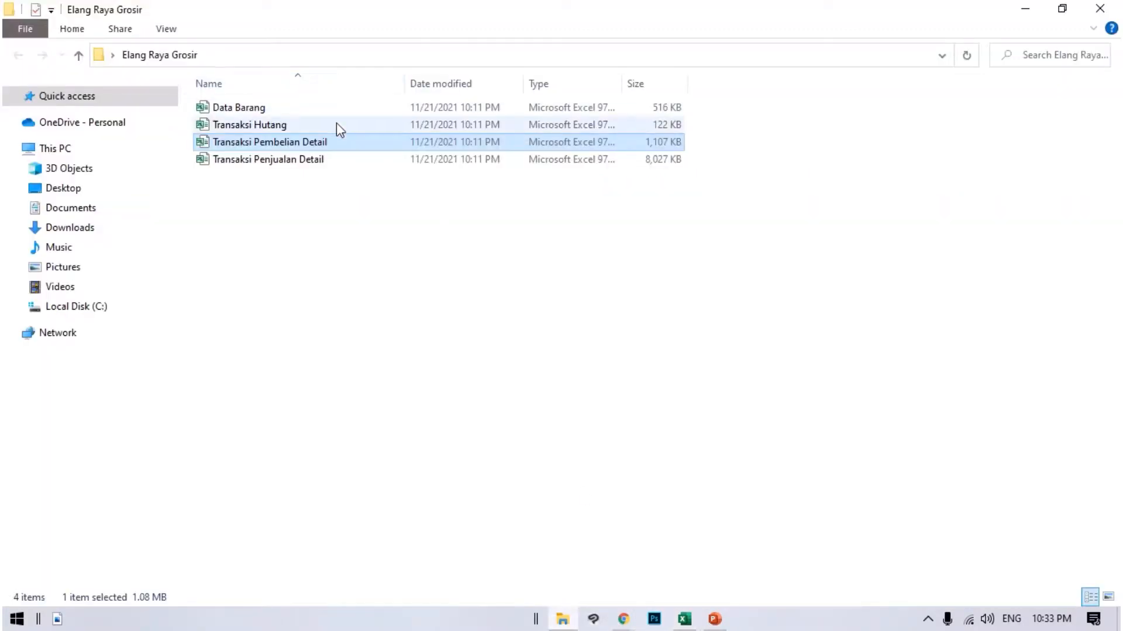
pyautogui.doubleClick(331, 146)
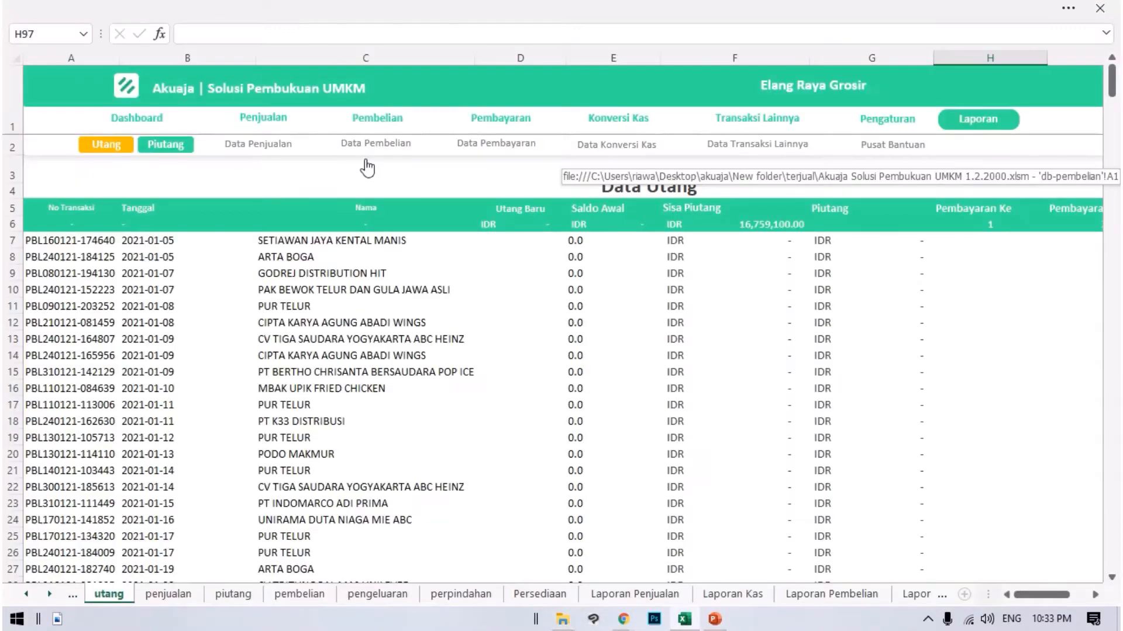
pyautogui.click(368, 168)
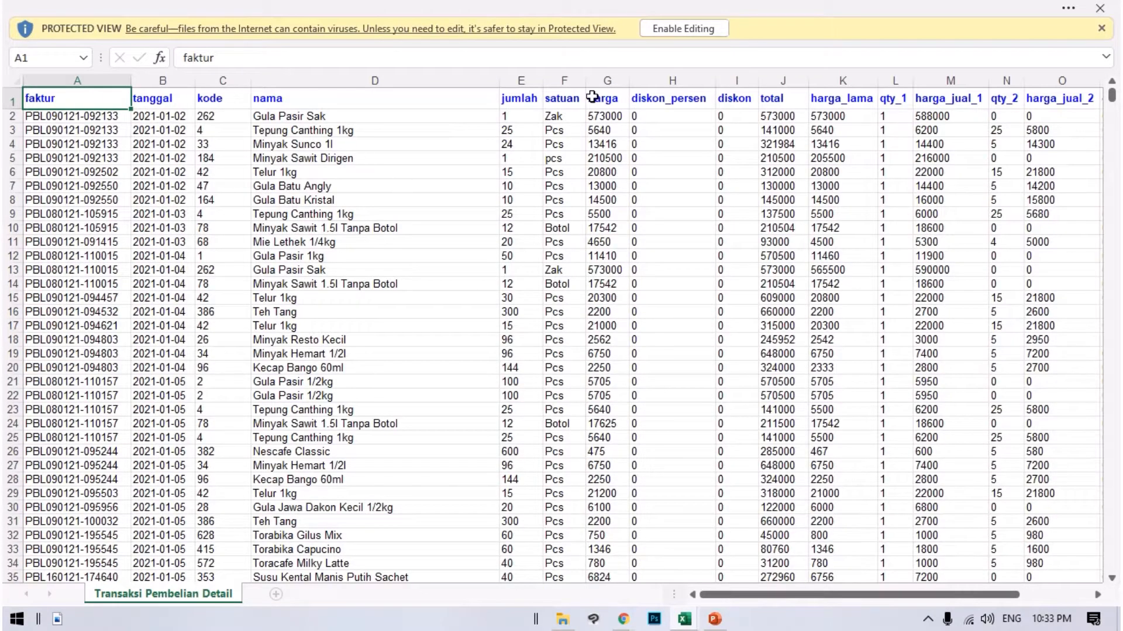
pyautogui.click(681, 34)
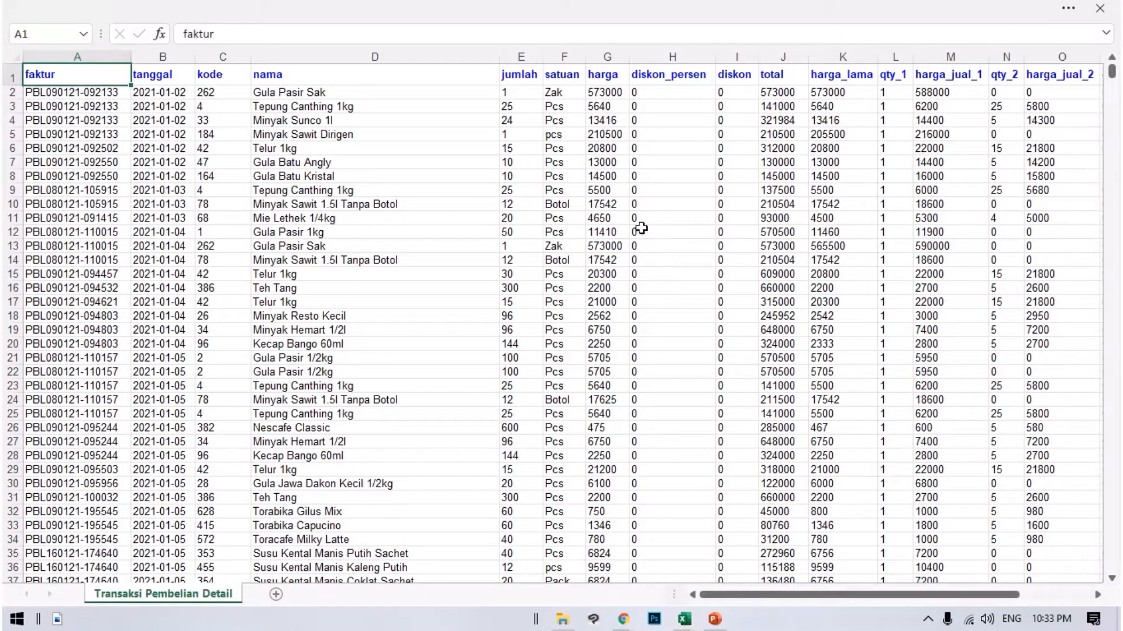
pyautogui.click(331, 176)
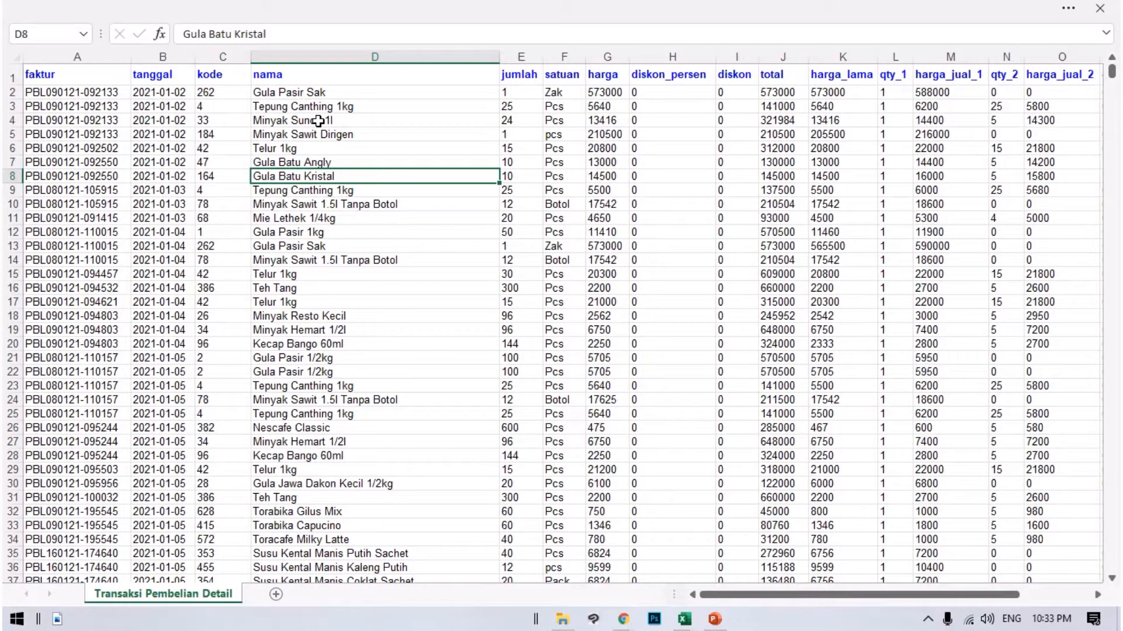
pyautogui.click(91, 94)
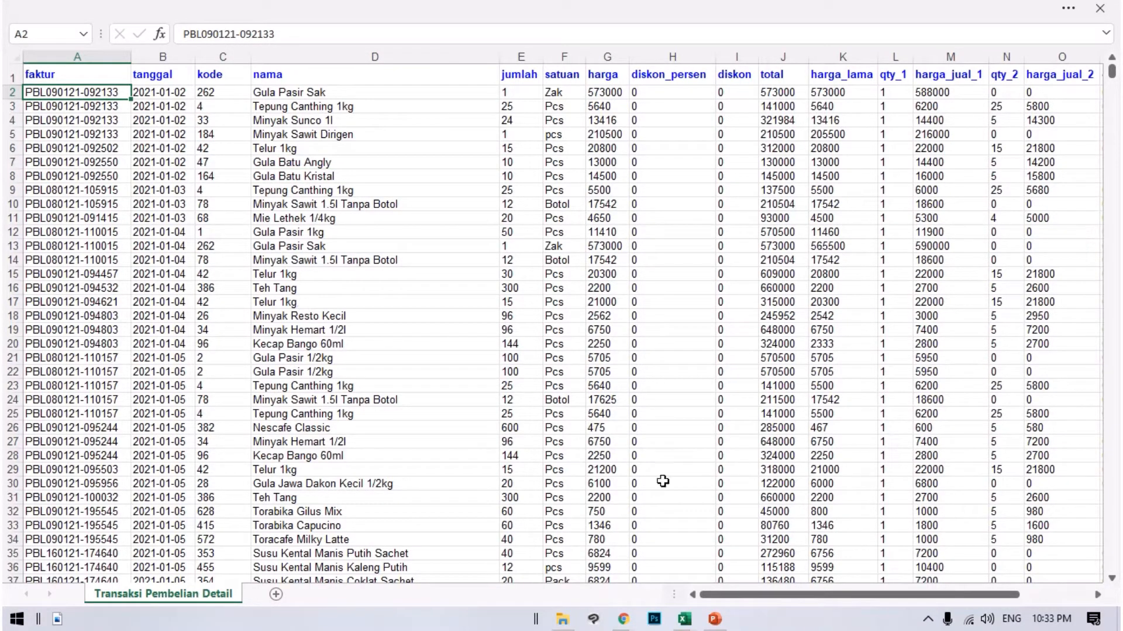
pyautogui.click(169, 193)
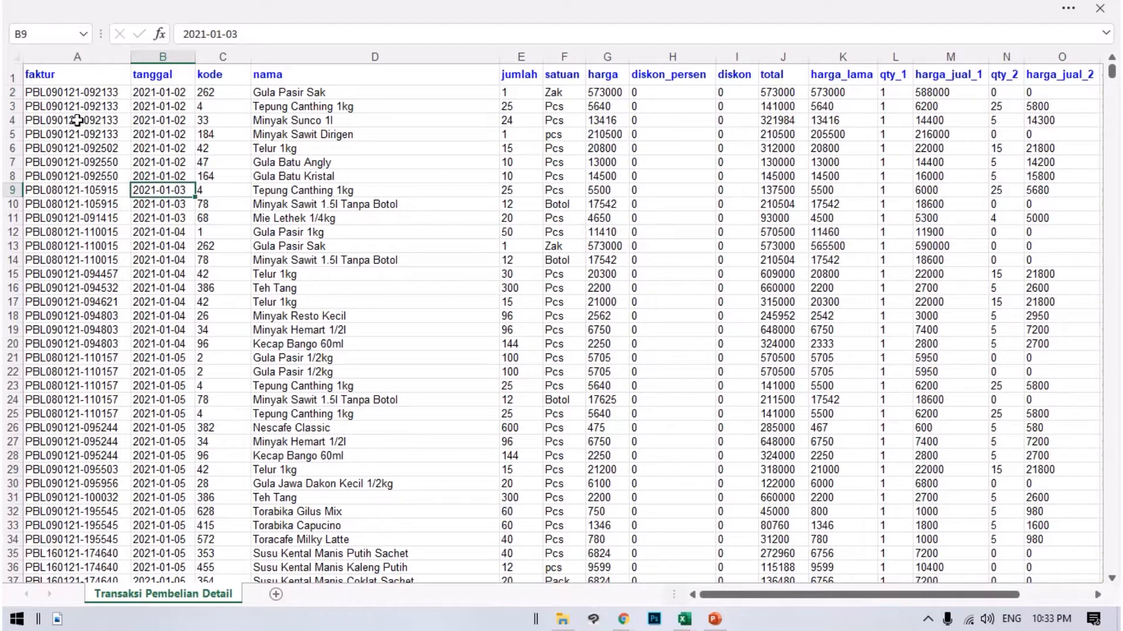
pyautogui.moveTo(78, 106); pyautogui.dragTo(78, 120)
# Switch to the Akuaja workbook, open its Data Pembelian page and select A6 under No Transaksi.
pyautogui.click(686, 622)
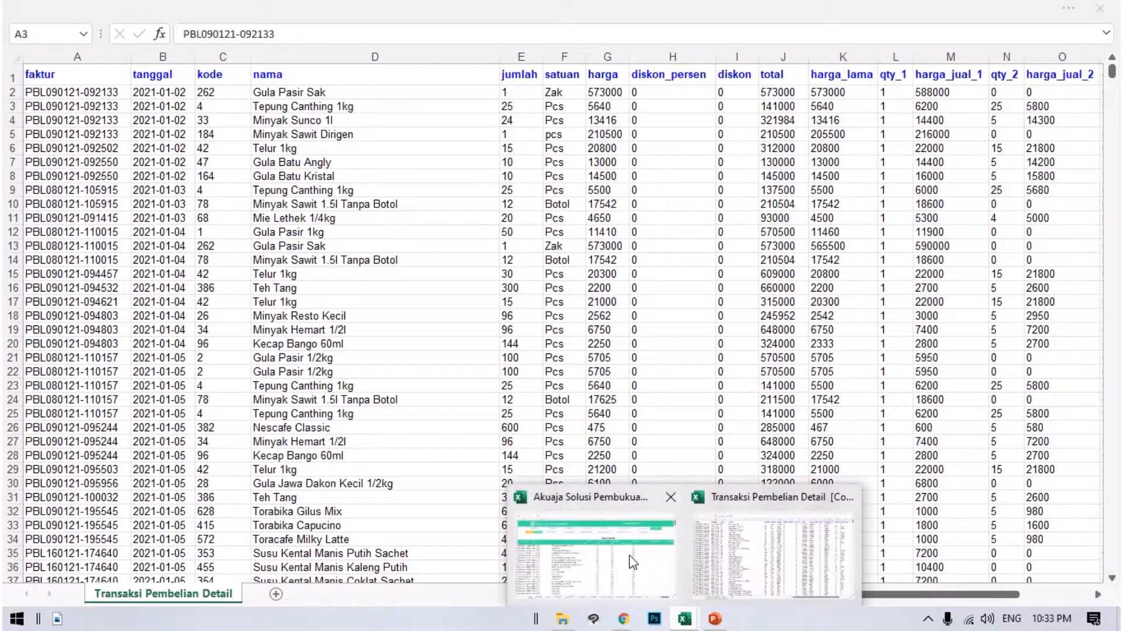
pyautogui.click(595, 555)
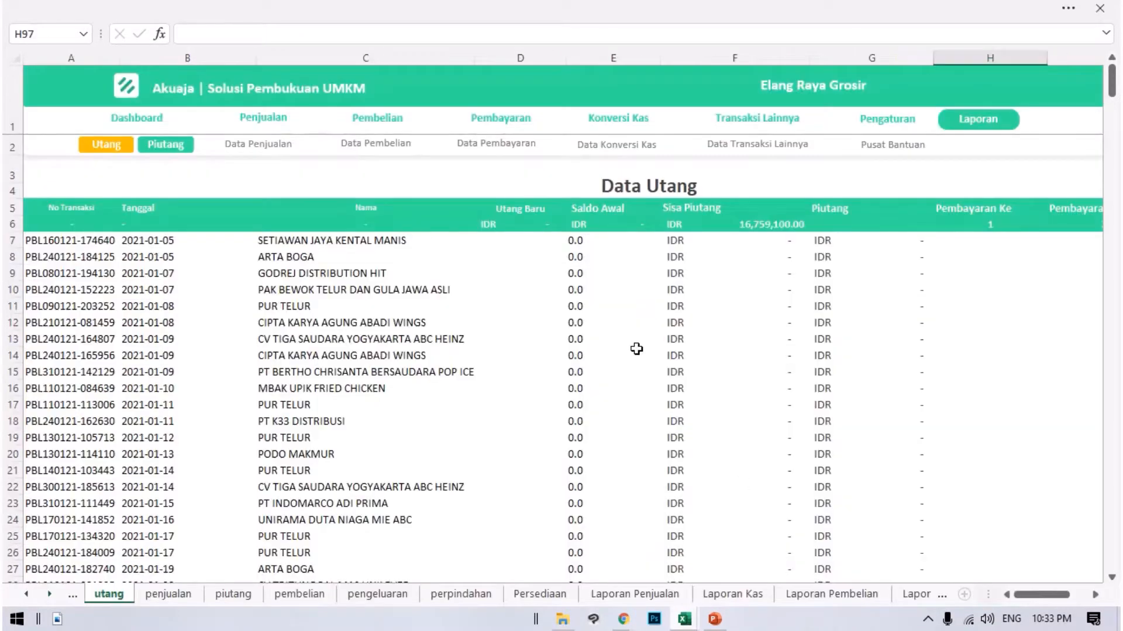
pyautogui.click(402, 122)
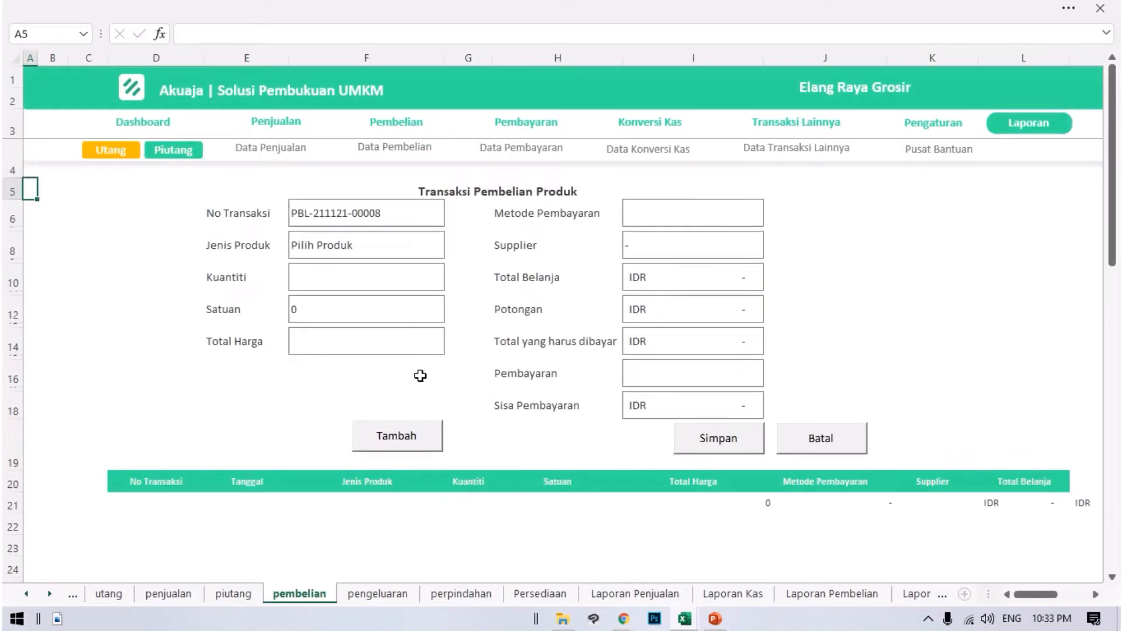
pyautogui.click(408, 155)
pyautogui.click(93, 271)
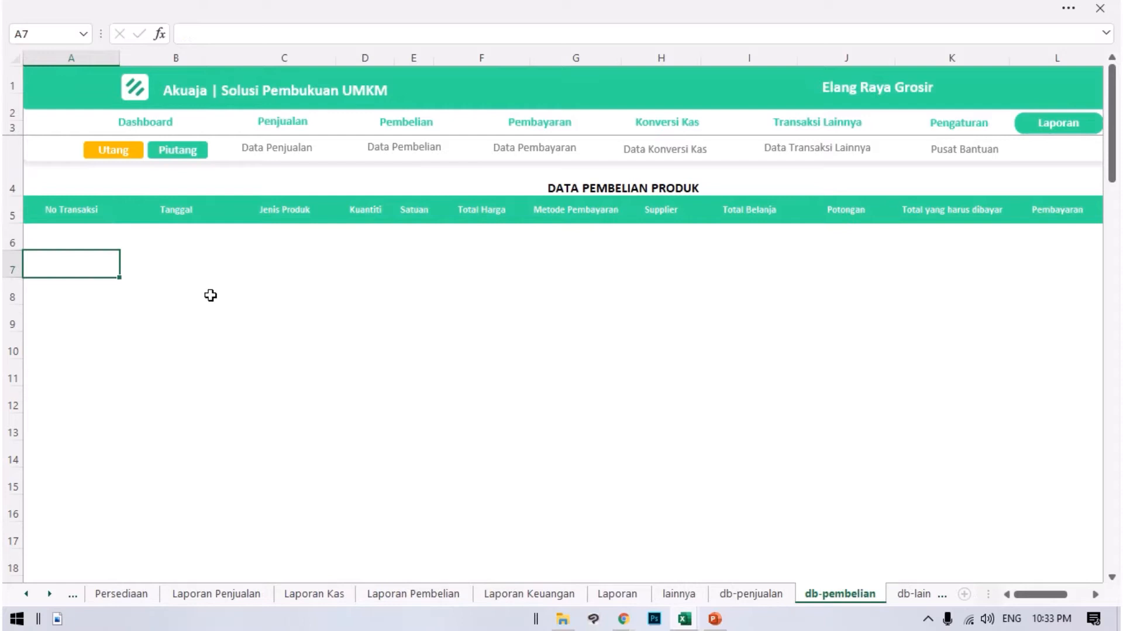
pyautogui.click(109, 235)
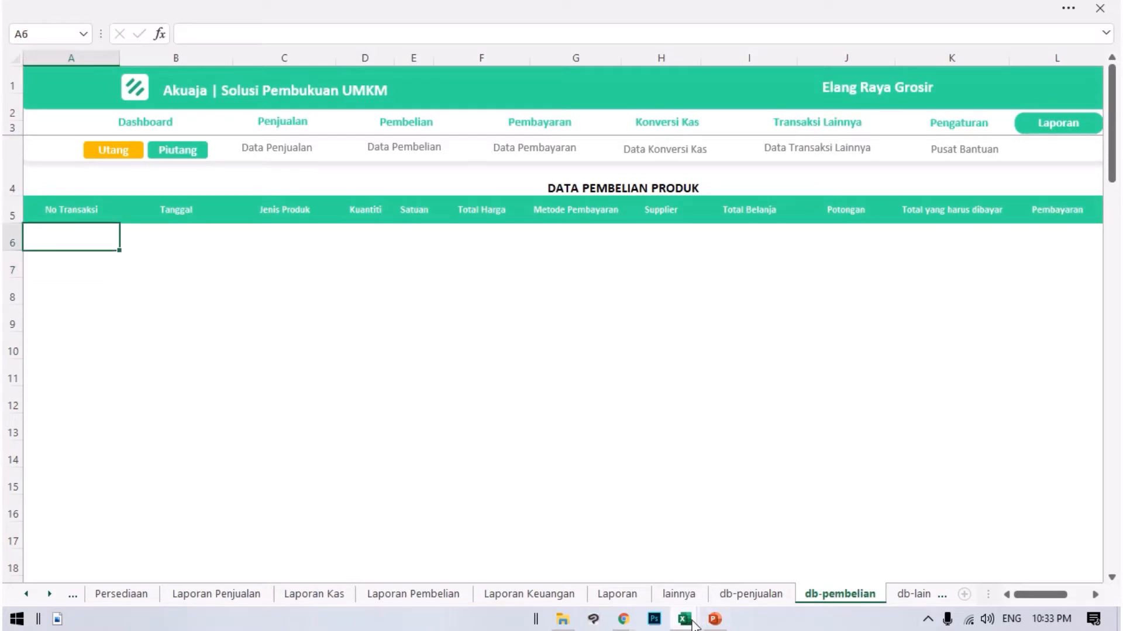
# Copy the faktur numbers in A2:A3194 of Transaksi Pembelian Detail into Data Pembelian's No Transaksi column, starting at A6.
pyautogui.moveTo(693, 624)
pyautogui.click(775, 526)
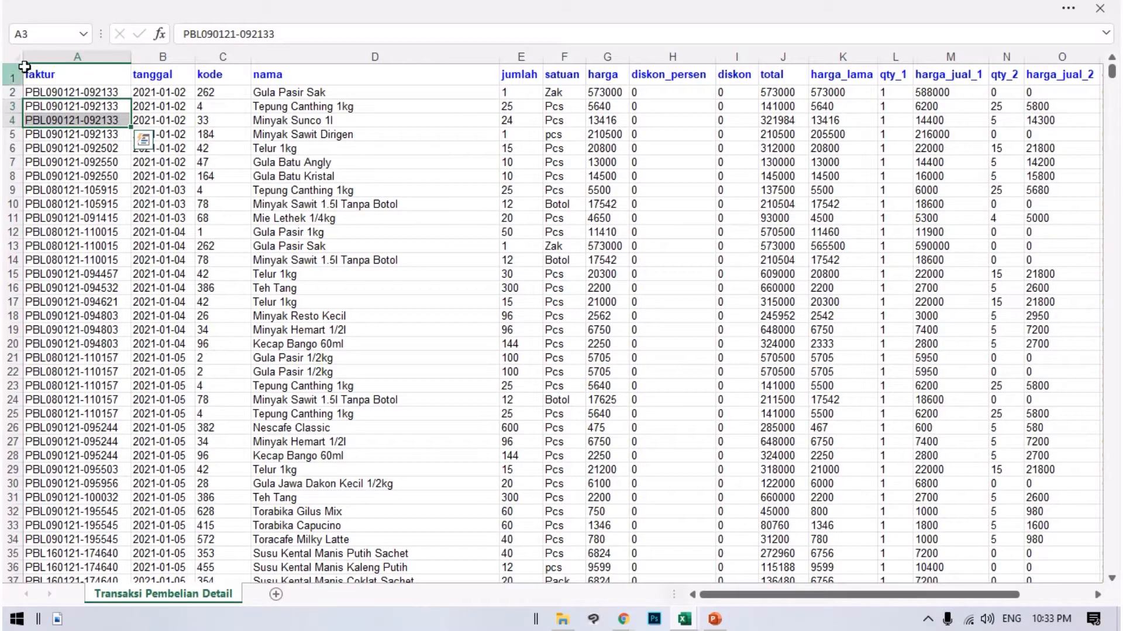
pyautogui.moveTo(47, 92); pyautogui.dragTo(79, 570)
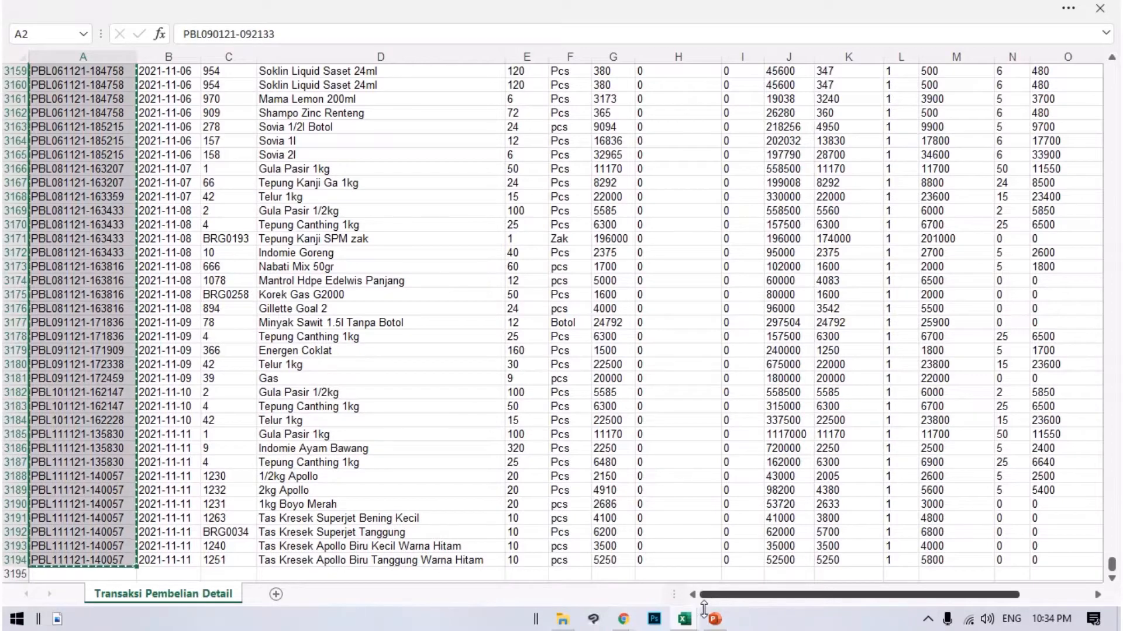
pyautogui.moveTo(683, 621)
pyautogui.click(609, 517)
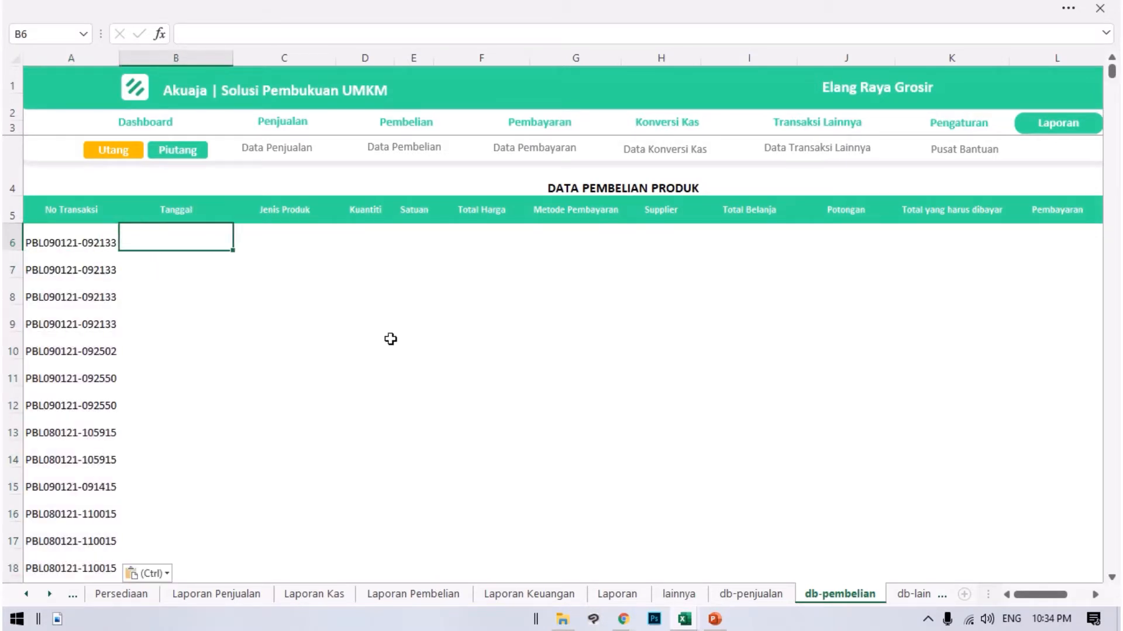
# Copy the tanggal dates in B2:B3194 of Transaksi Pembelian Detail into Data Pembelian's Tanggal column, starting at B6.
pyautogui.moveTo(692, 623)
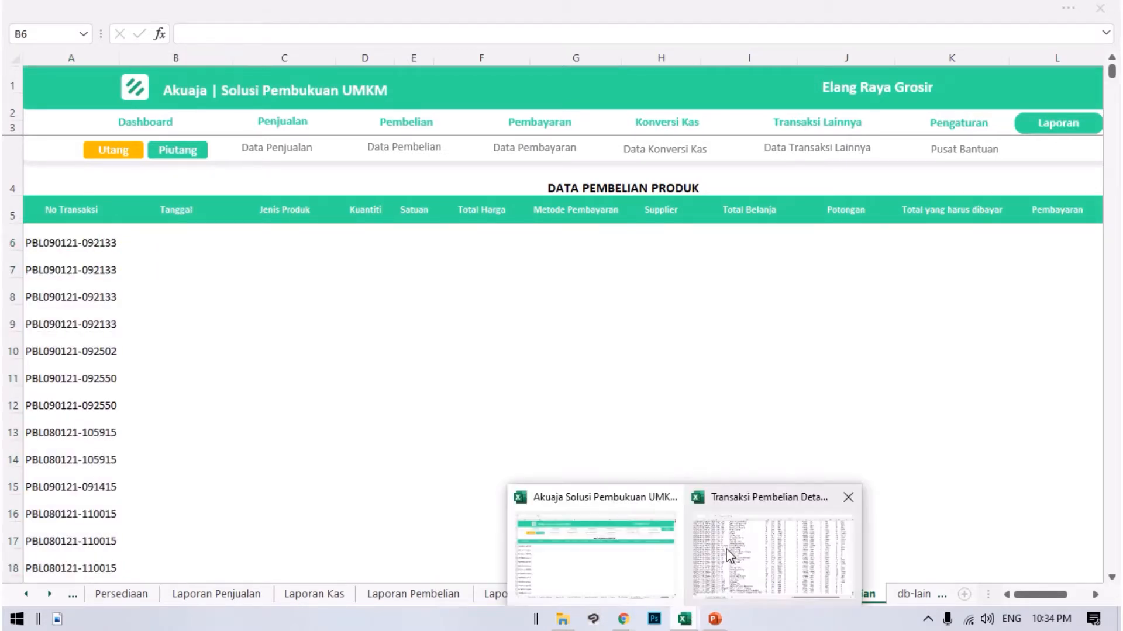
pyautogui.click(801, 544)
pyautogui.scroll(-2, 215, 416)
pyautogui.scroll(1, 184, 449)
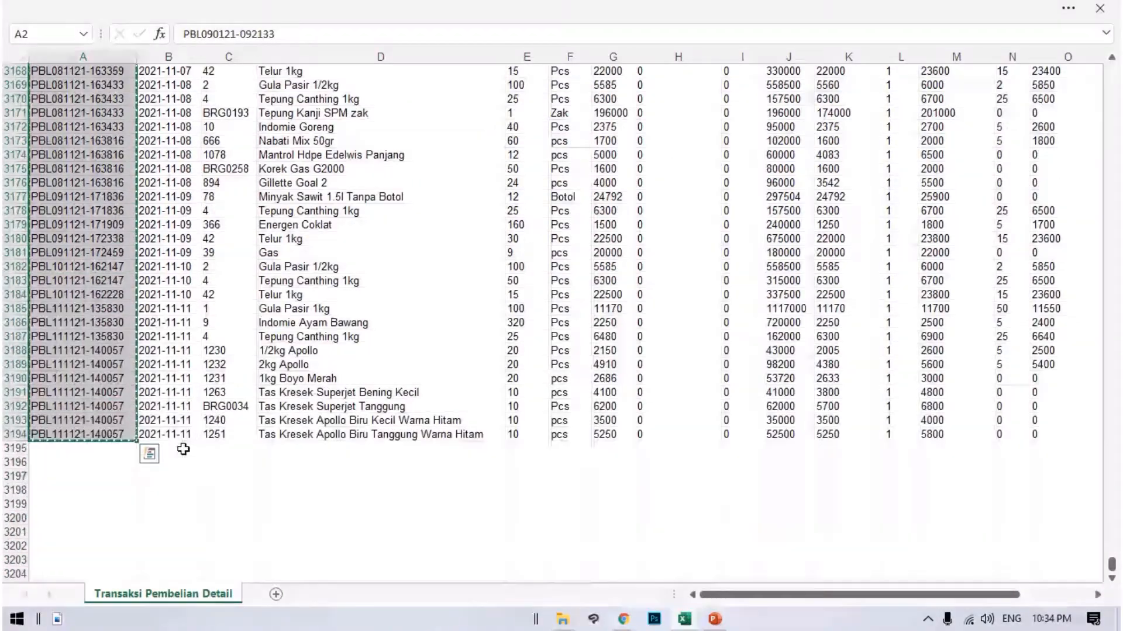
pyautogui.moveTo(125, 312); pyautogui.dragTo(162, 3)
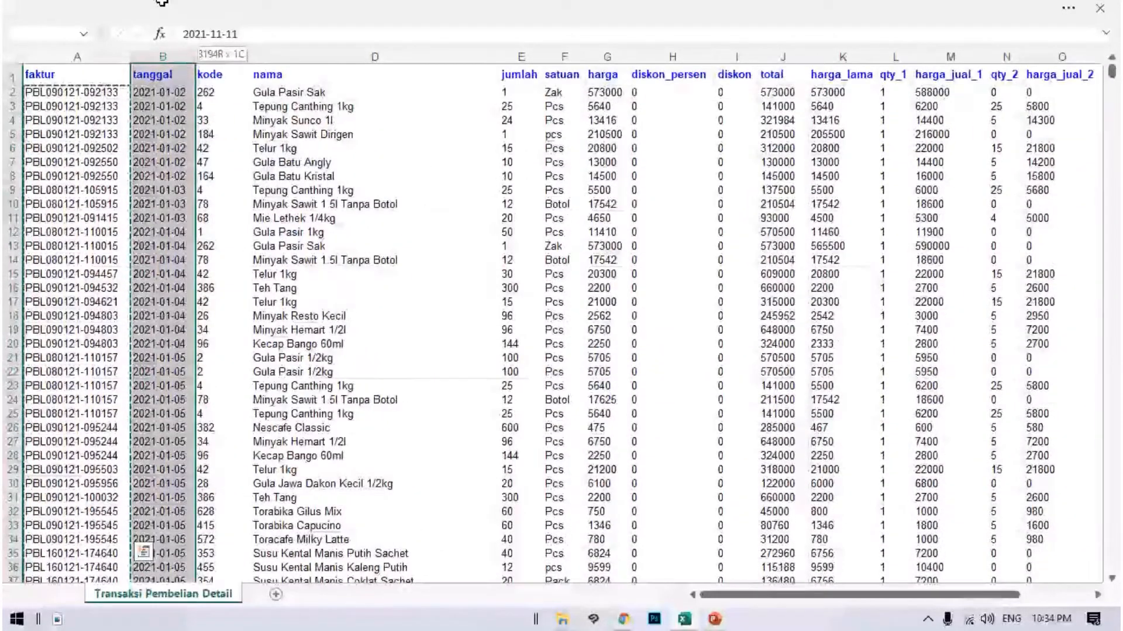
pyautogui.moveTo(193, 86); pyautogui.dragTo(176, 95)
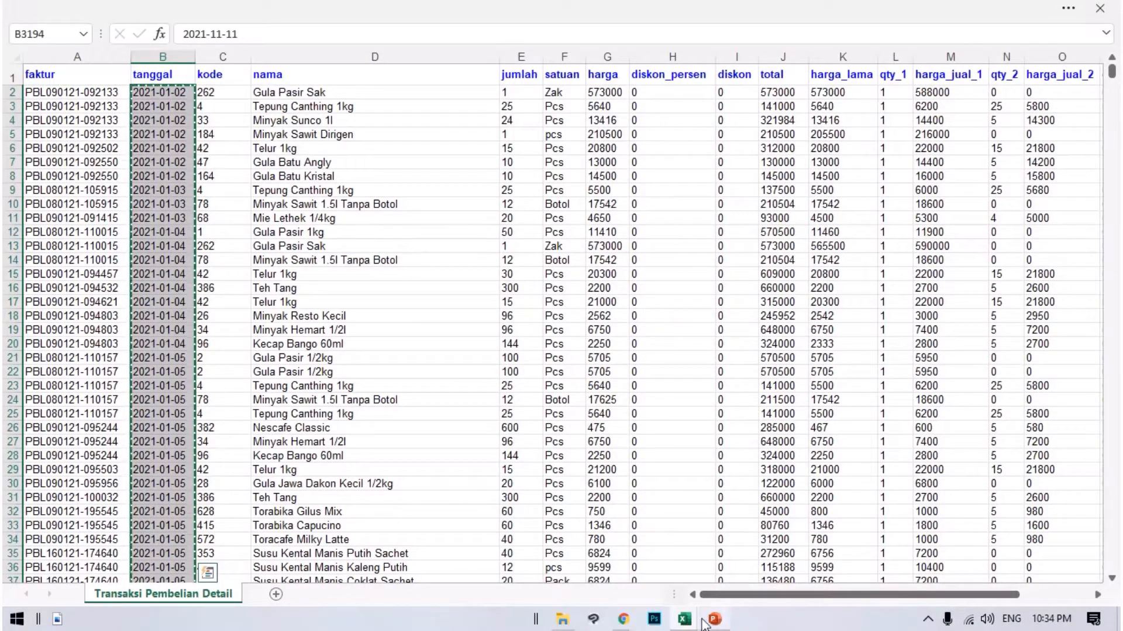
pyautogui.moveTo(696, 625)
pyautogui.click(594, 543)
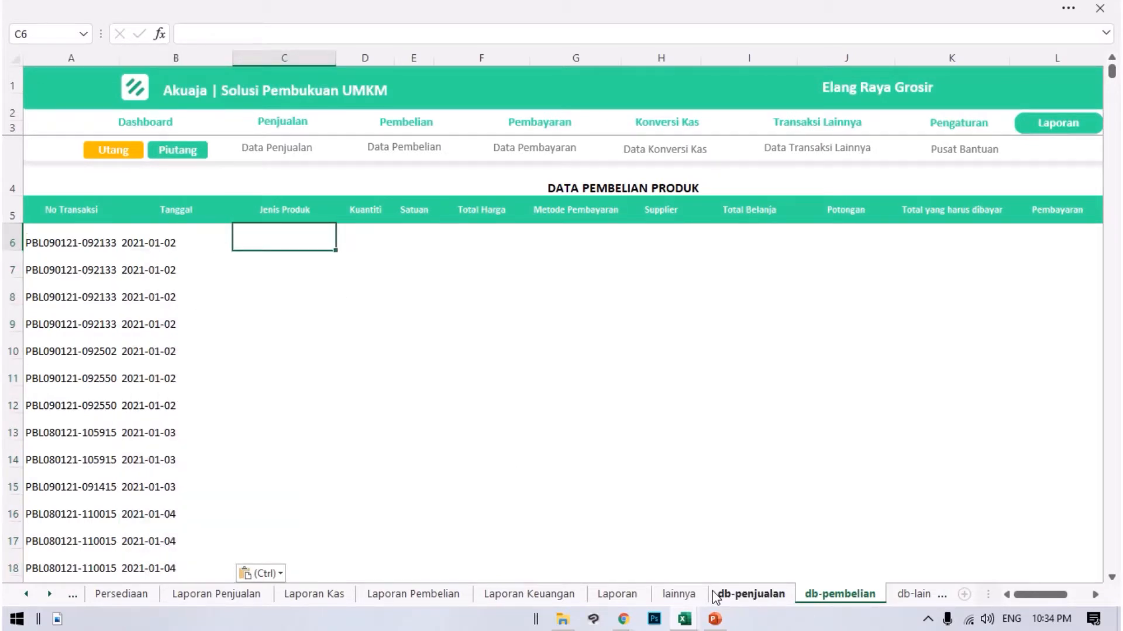
# Copy the product names in D2:D3194 of Transaksi Pembelian Detail into Data Pembelian's Jenis Produk column, starting at C6.
pyautogui.moveTo(684, 618)
pyautogui.click(723, 573)
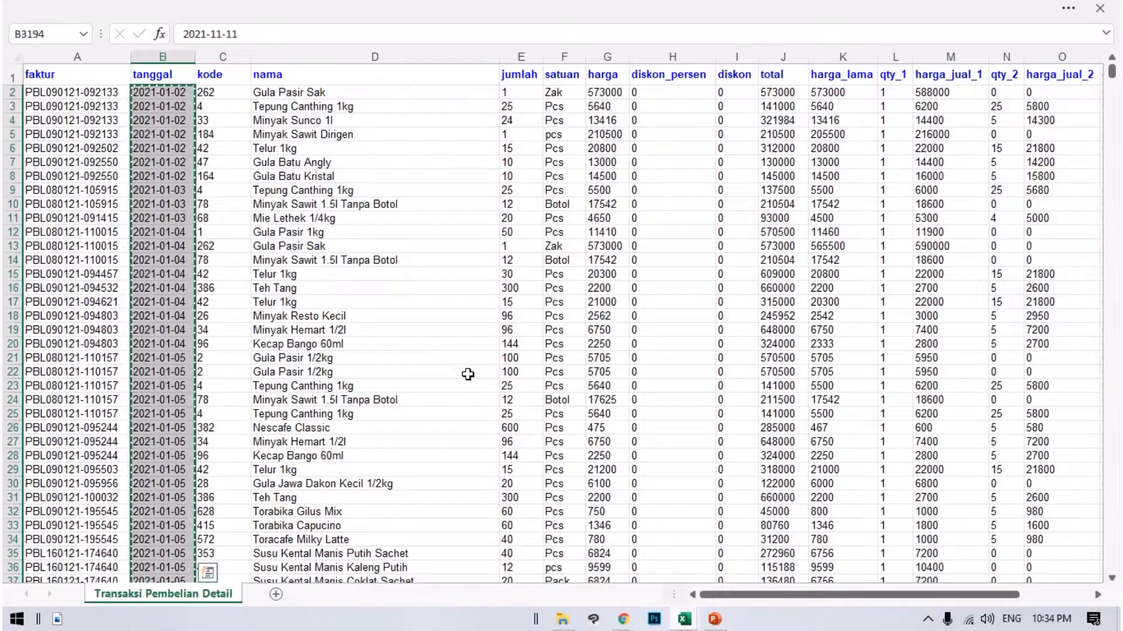
pyautogui.moveTo(270, 90); pyautogui.dragTo(389, 625)
pyautogui.hotkey('ctrl', 'c')
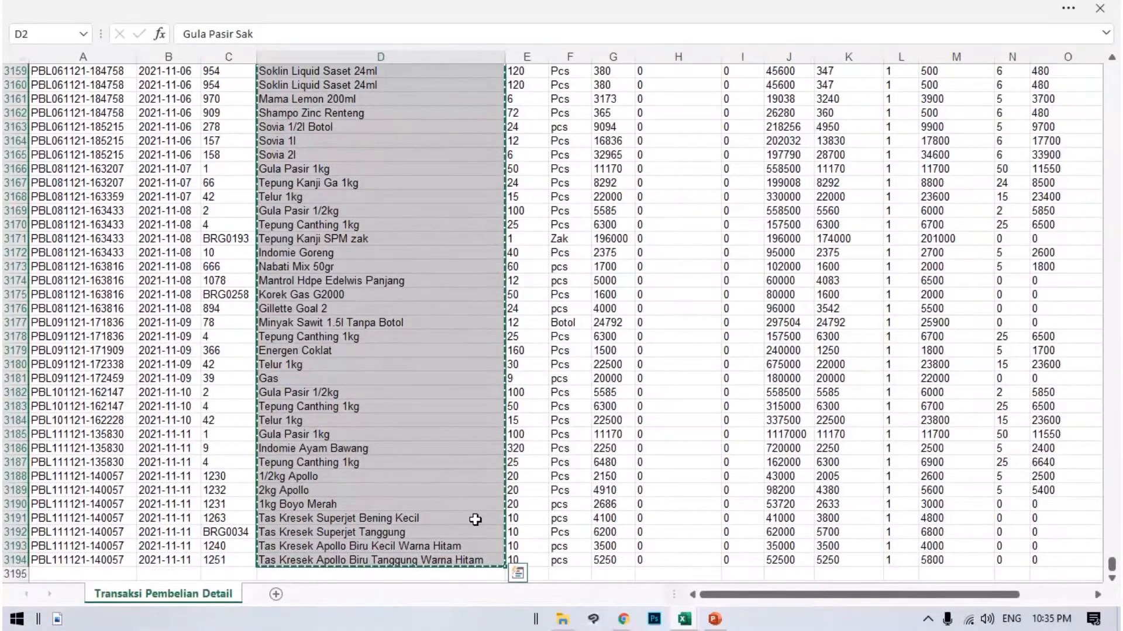
pyautogui.click(680, 618)
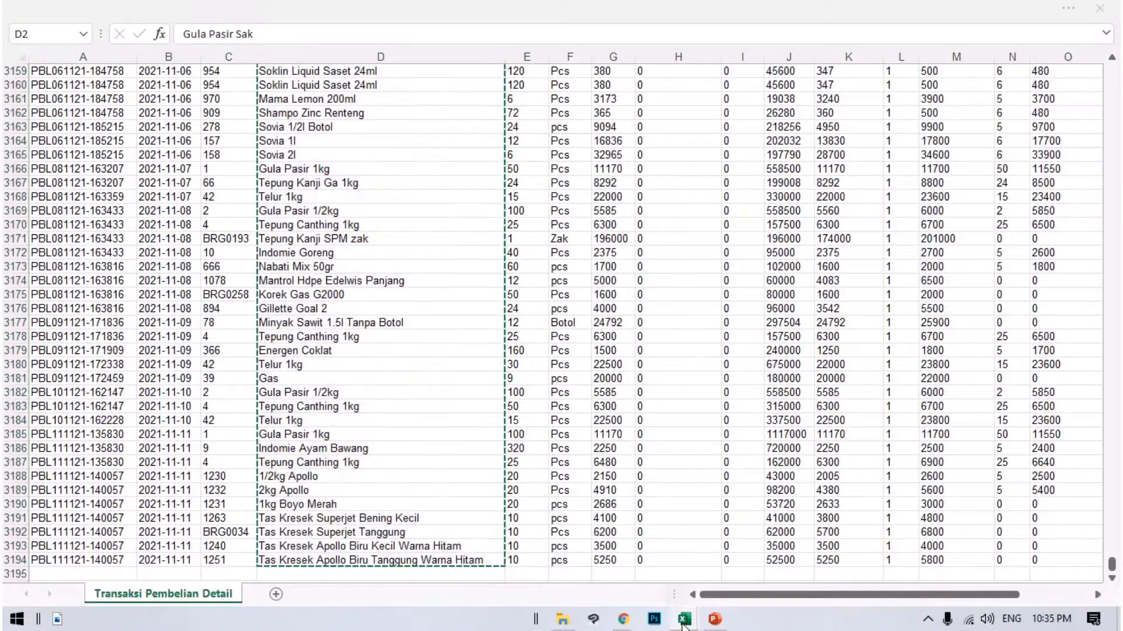
pyautogui.click(631, 560)
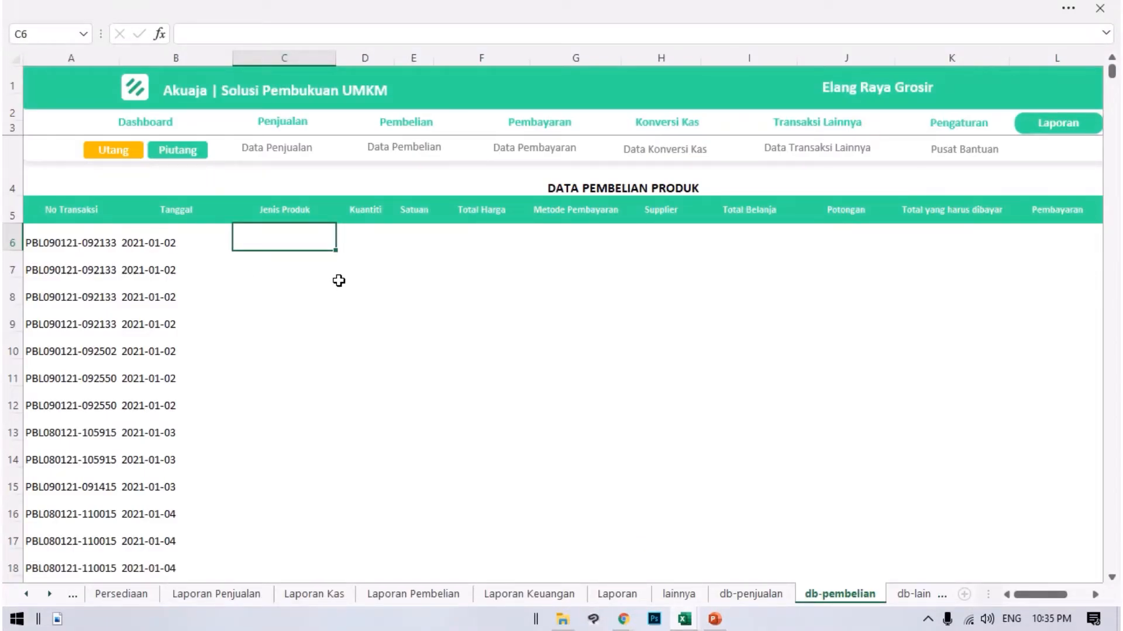
pyautogui.hotkey('ctrl', 'v')
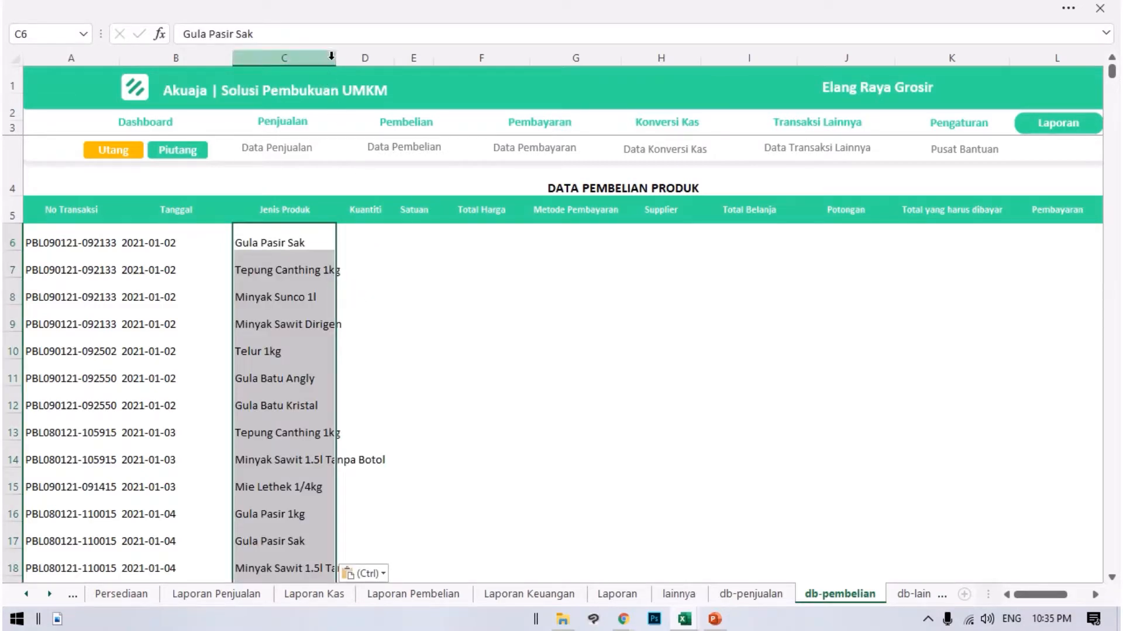
# Autofit the Jenis Produk column to its product names.
pyautogui.doubleClick(337, 57)
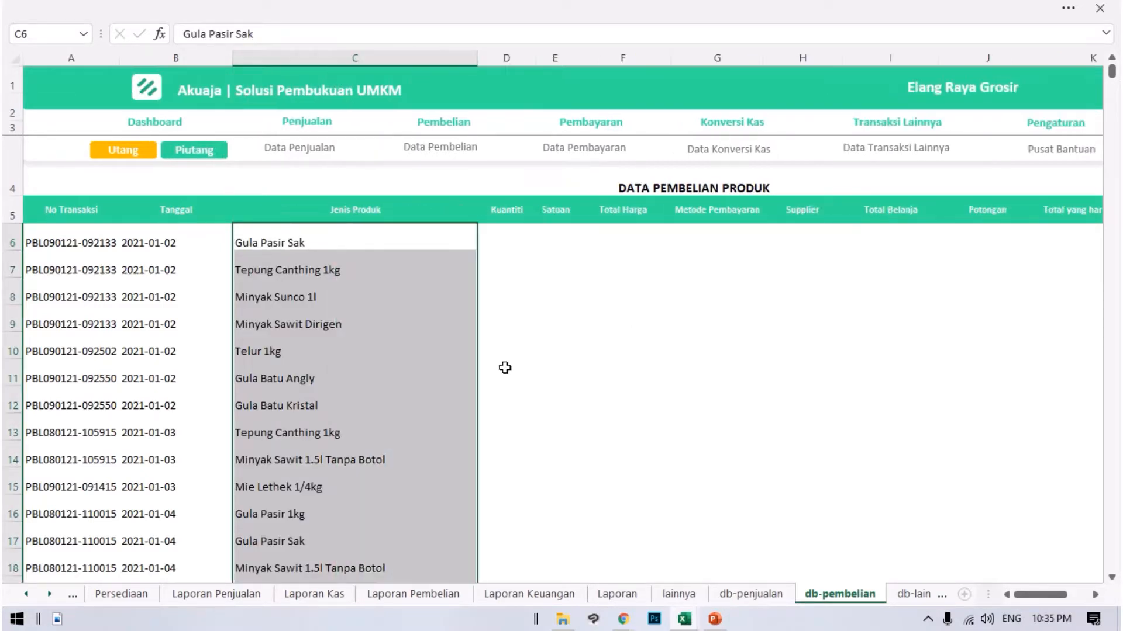
pyautogui.click(453, 327)
pyautogui.click(193, 242)
# Examine the columns from satuan to qty_2 in Transaksi Pembelian Detail for data matching the remaining Data Pembelian columns.
pyautogui.click(484, 239)
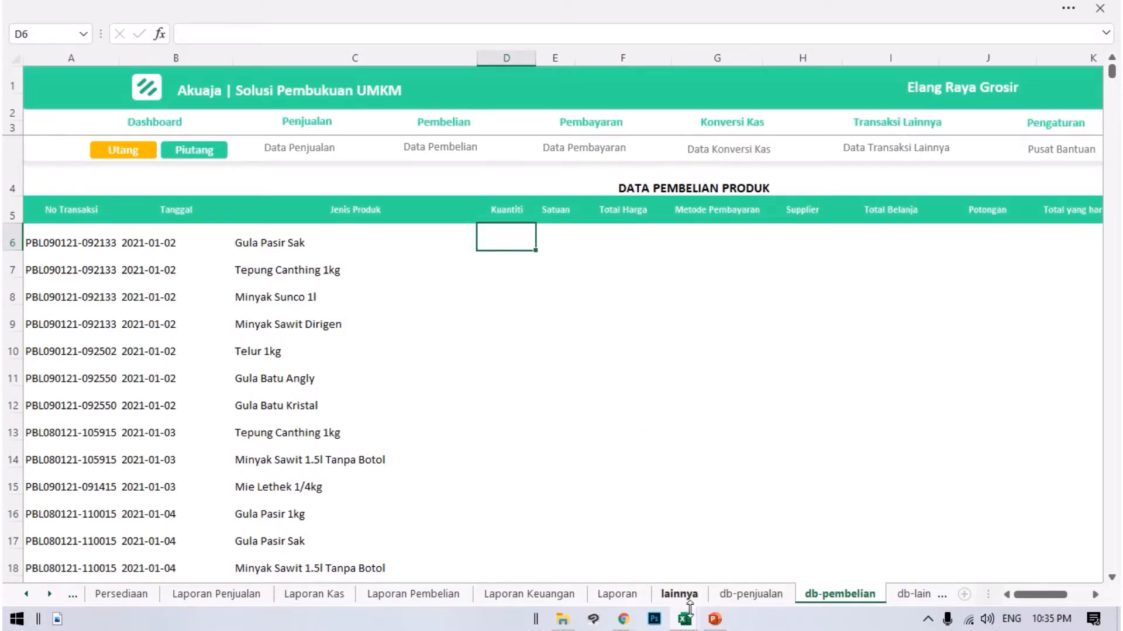
pyautogui.moveTo(684, 619)
pyautogui.click(766, 556)
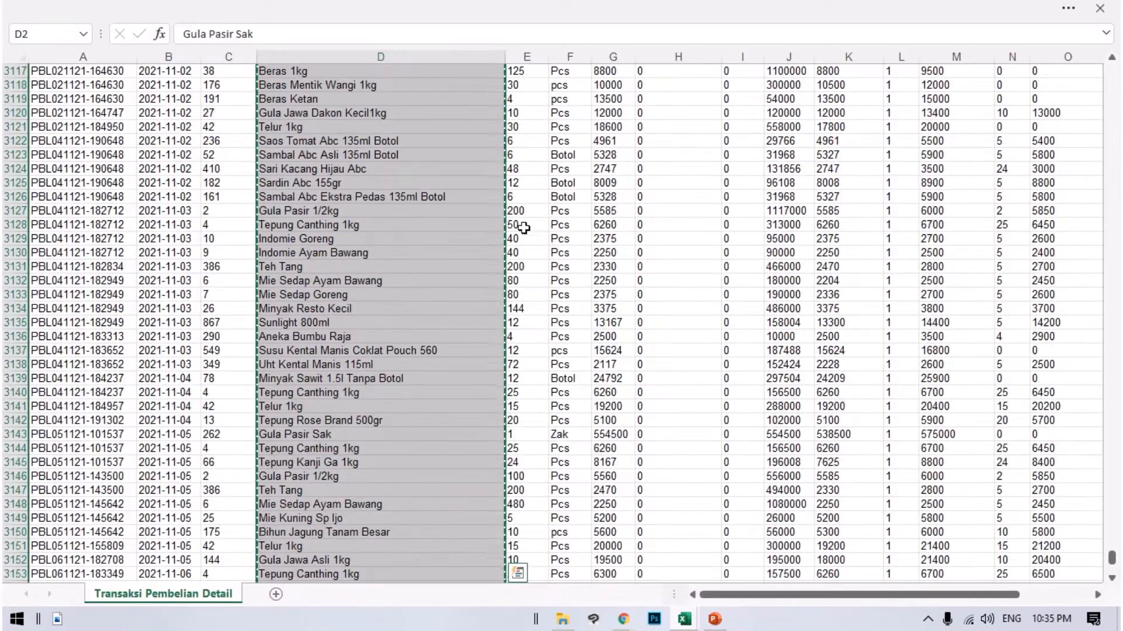
pyautogui.scroll(11, 523, 228)
pyautogui.moveTo(1112, 560); pyautogui.dragTo(1061, 52)
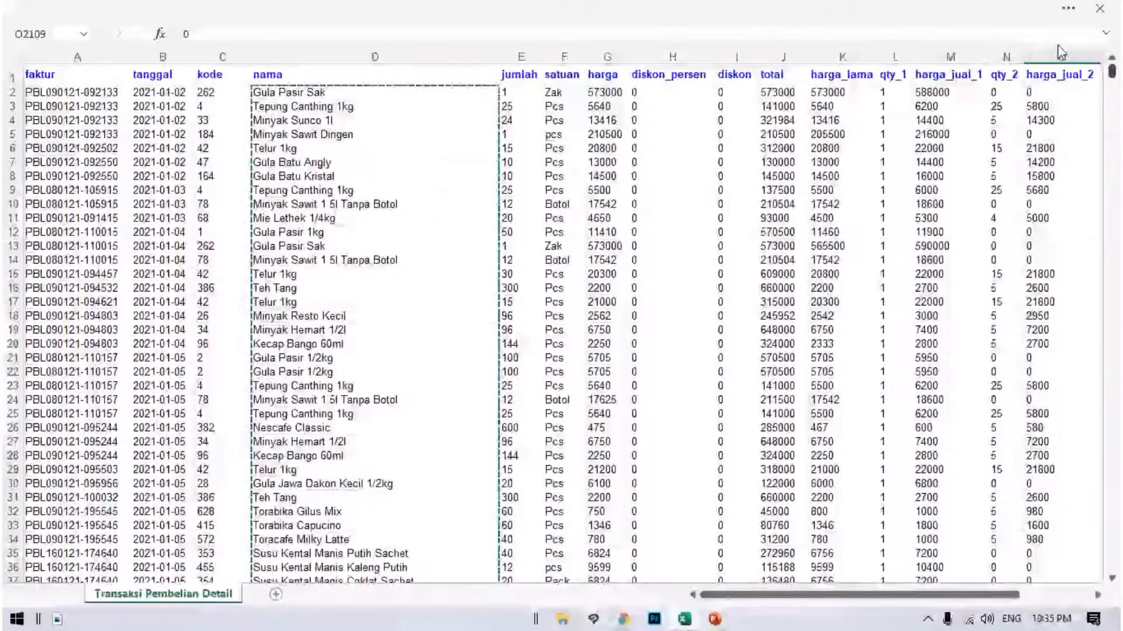
pyautogui.click(534, 79)
pyautogui.click(560, 91)
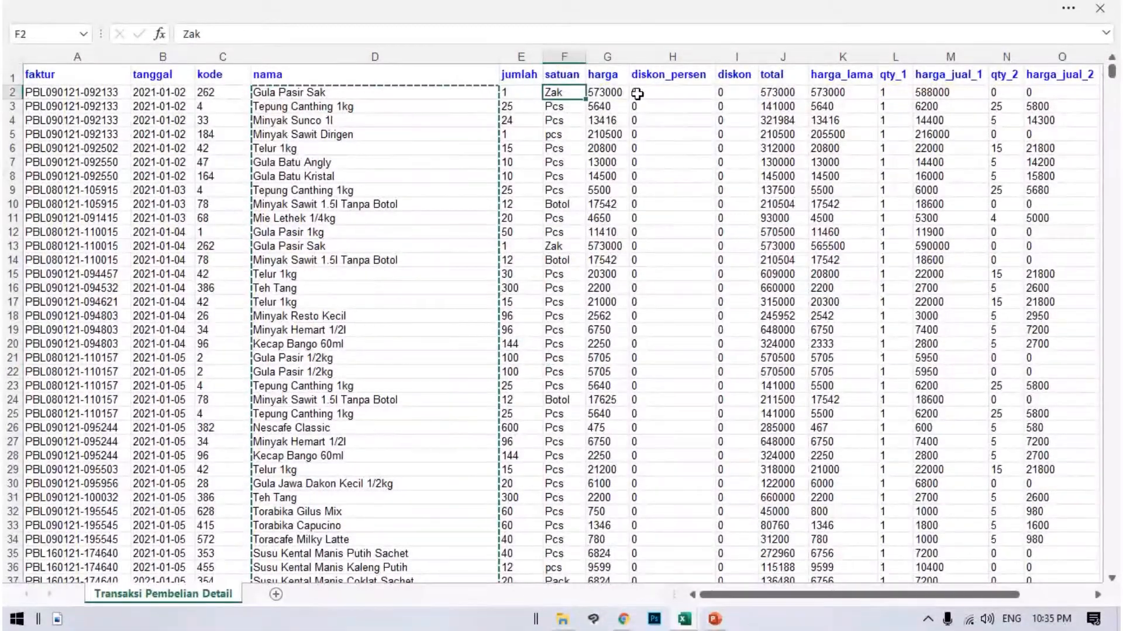
pyautogui.click(637, 94)
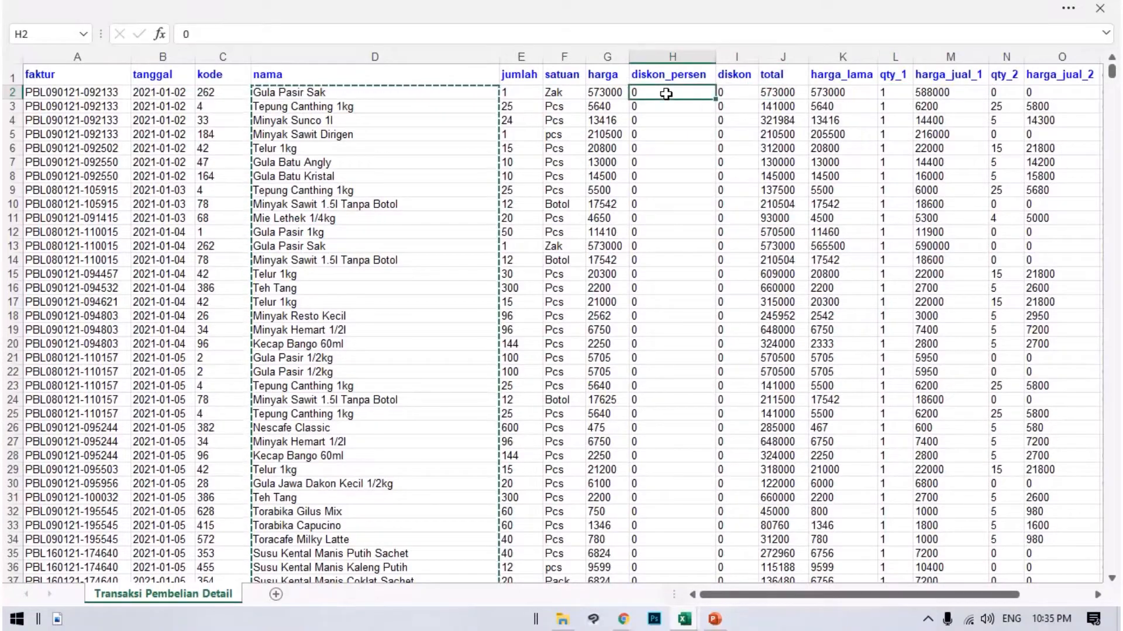
pyautogui.click(844, 94)
pyautogui.press('Right')
pyautogui.press('Right')
pyautogui.press('Right')
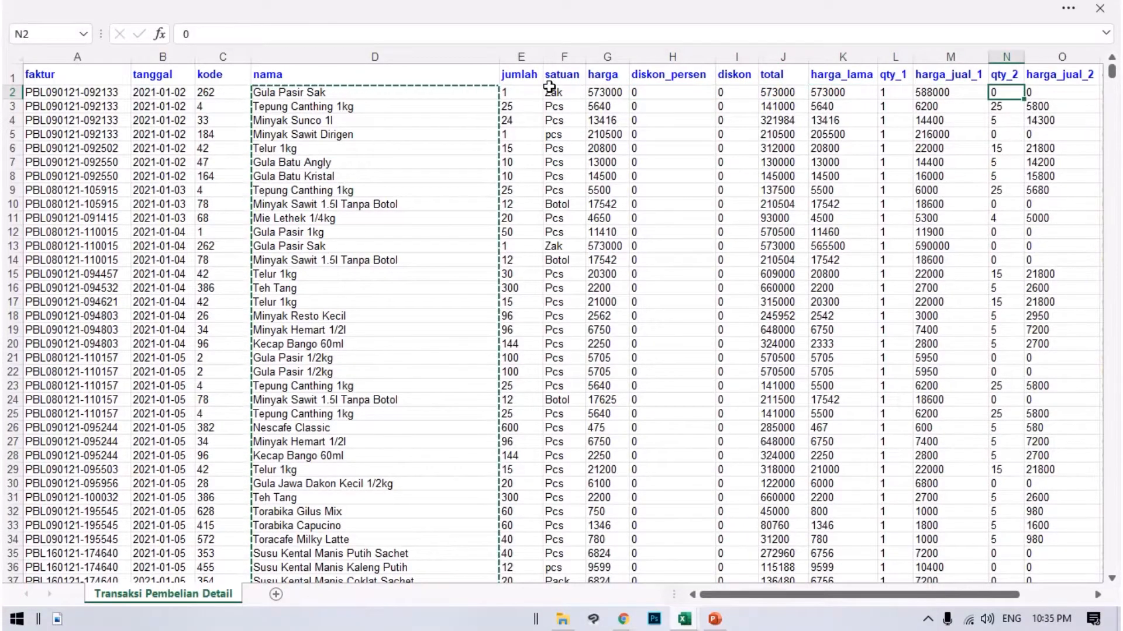
# Copy the jumlah quantities in E2:E3194 of Transaksi Pembelian Detail into Data Pembelian's Kuantiti column, starting at D6.
pyautogui.moveTo(528, 589); pyautogui.dragTo(527, 549)
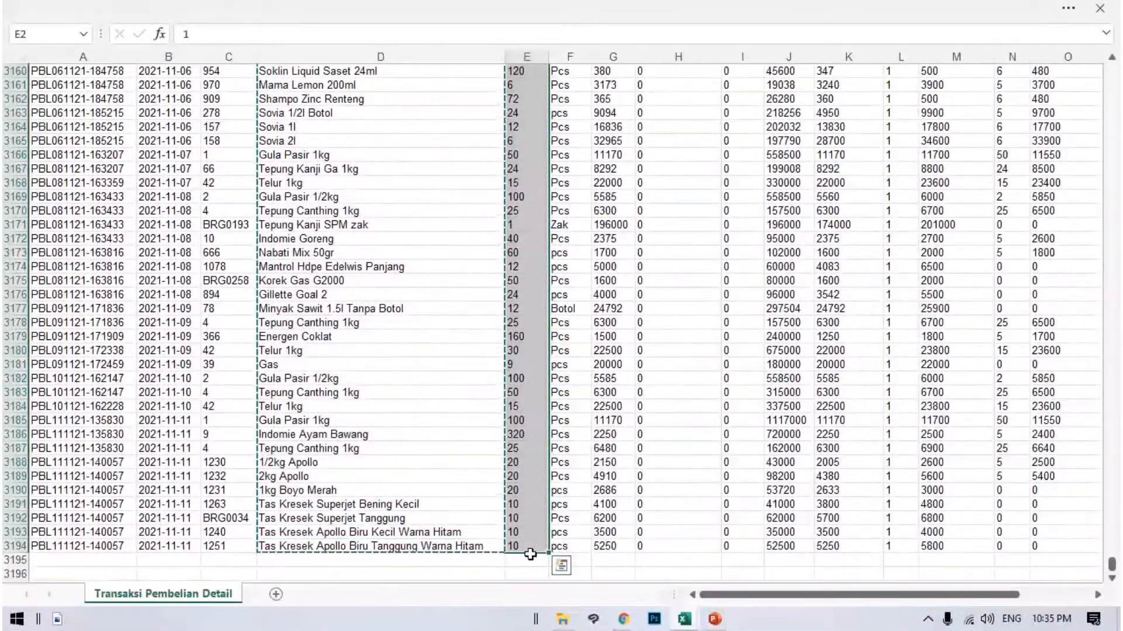
pyautogui.hotkey('ctrl', 'c')
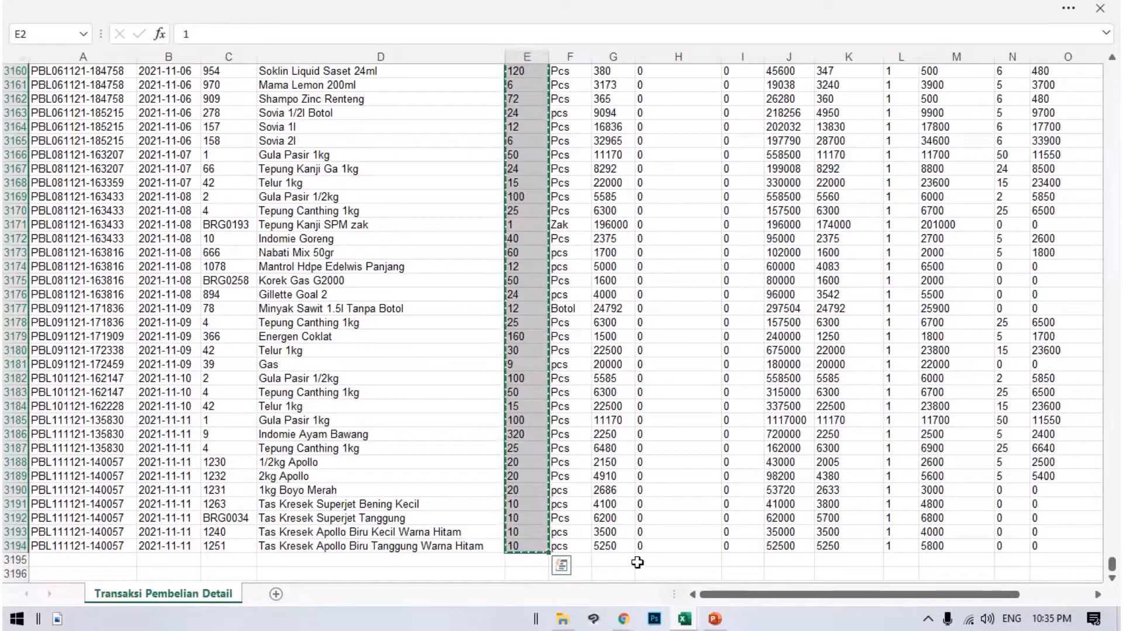
pyautogui.click(685, 620)
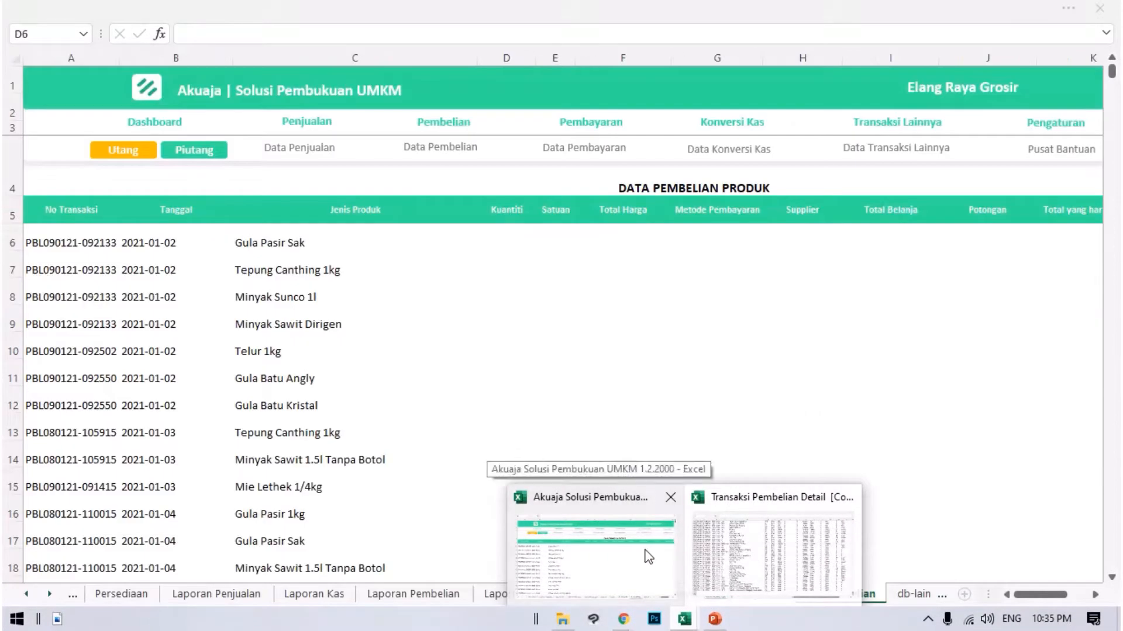
pyautogui.click(666, 553)
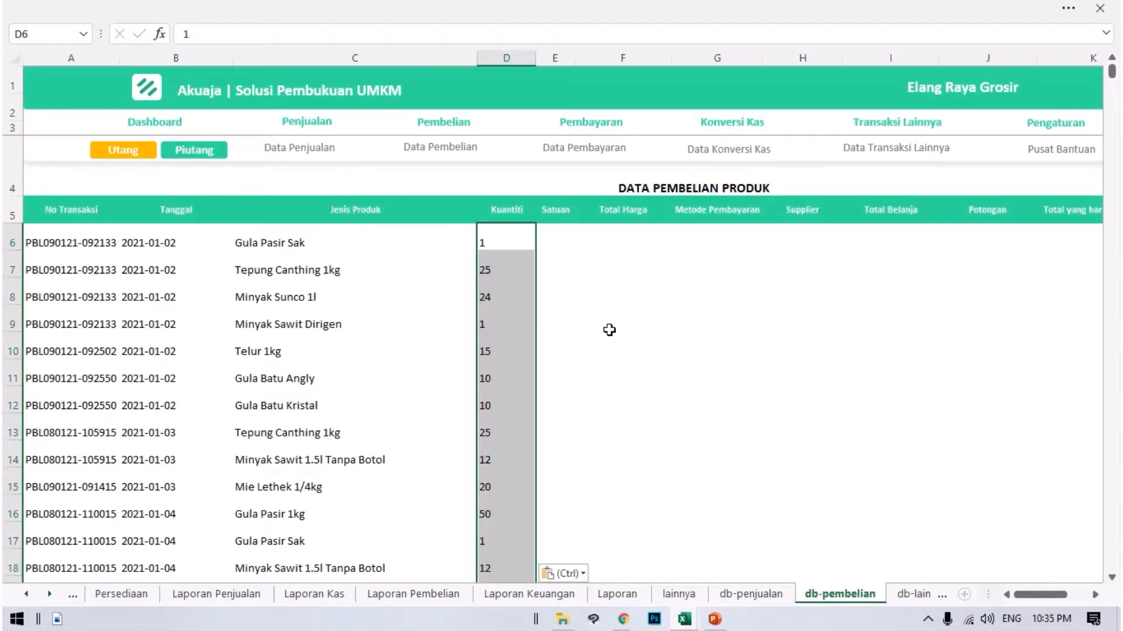
pyautogui.scroll(-2, 631, 344)
pyautogui.scroll(2, 546, 314)
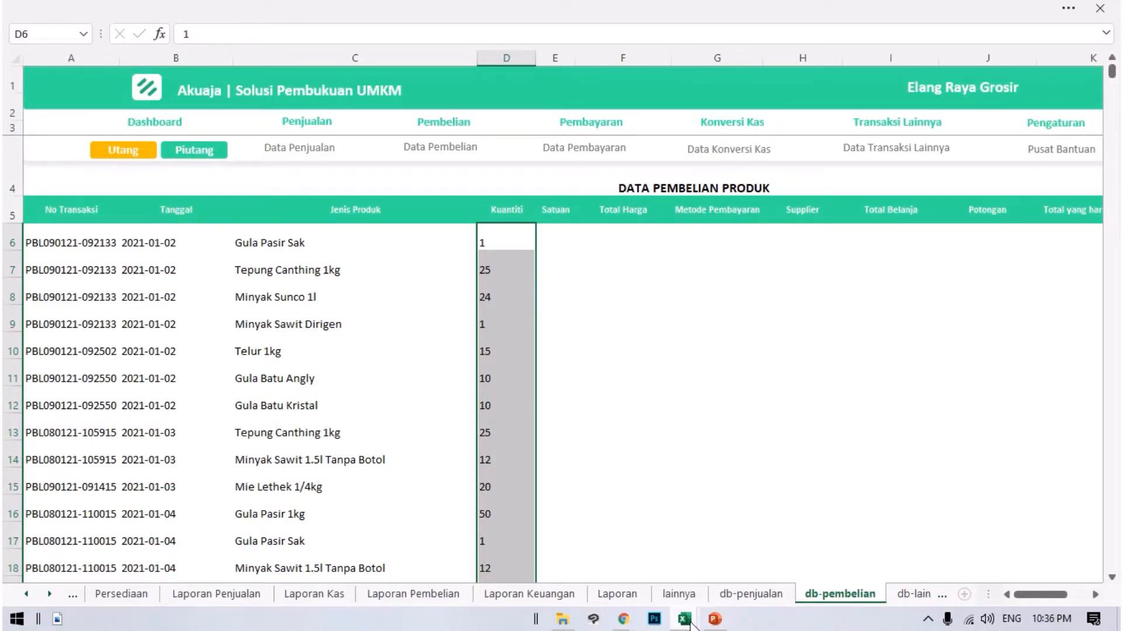
# Copy the satuan units in F2:F3194 of Transaksi Pembelian Detail into Data Pembelian's Satuan column, starting at E6.
pyautogui.moveTo(691, 622)
pyautogui.click(760, 556)
pyautogui.scroll(9, 649, 446)
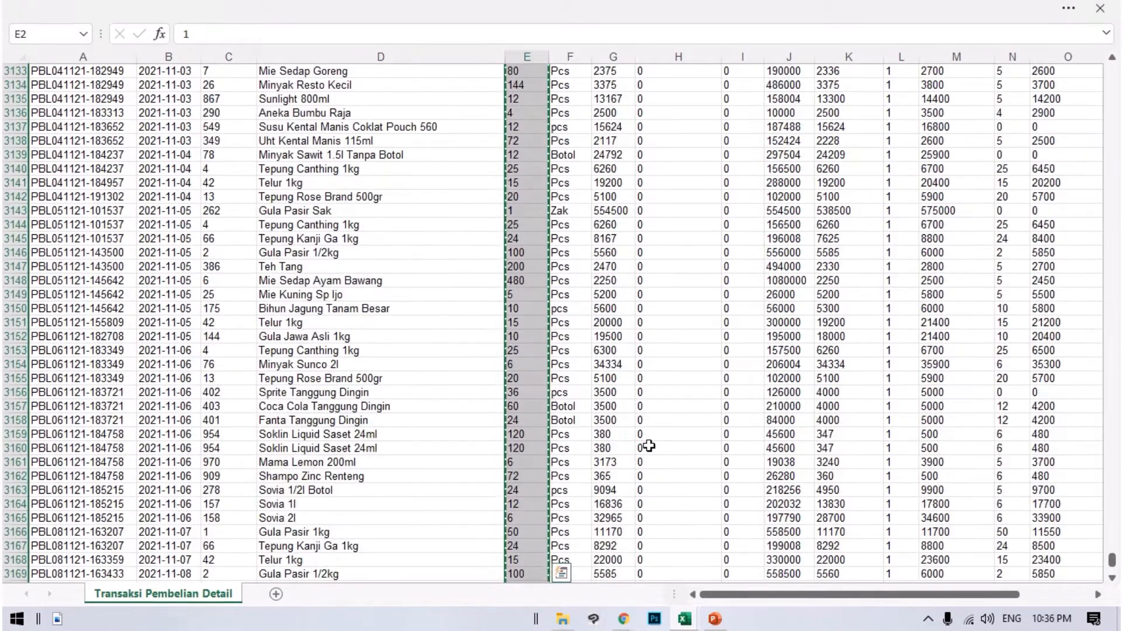
pyautogui.scroll(-14, 649, 446)
pyautogui.moveTo(558, 335); pyautogui.dragTo(579, 3)
pyautogui.moveTo(579, 1); pyautogui.dragTo(569, 92)
pyautogui.hotkey('ctrl', 'c')
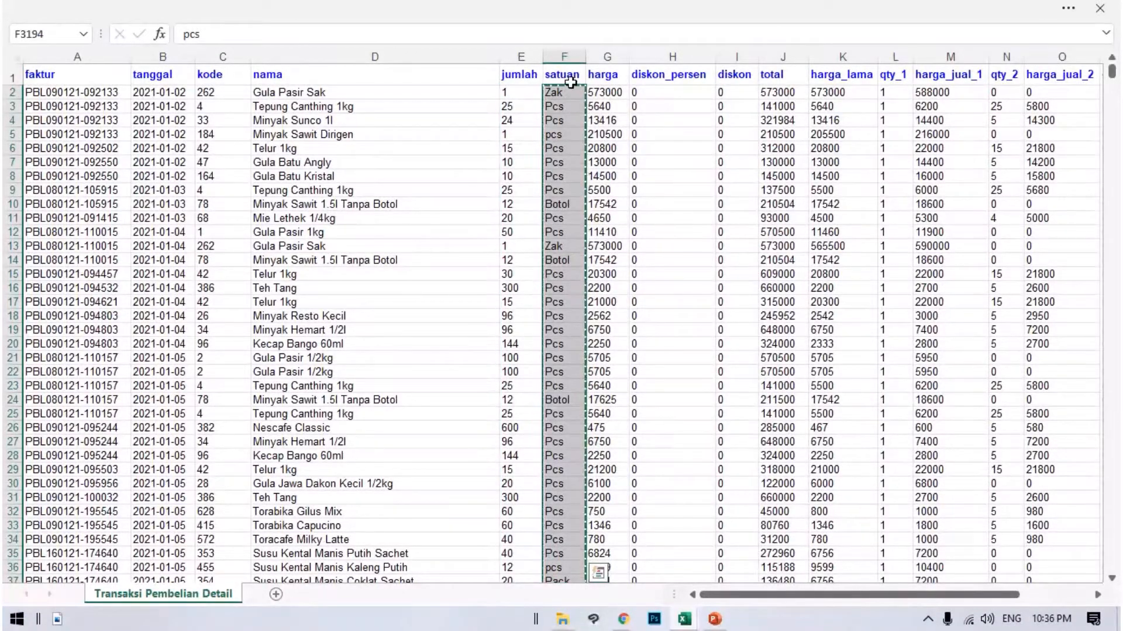
pyautogui.moveTo(689, 621)
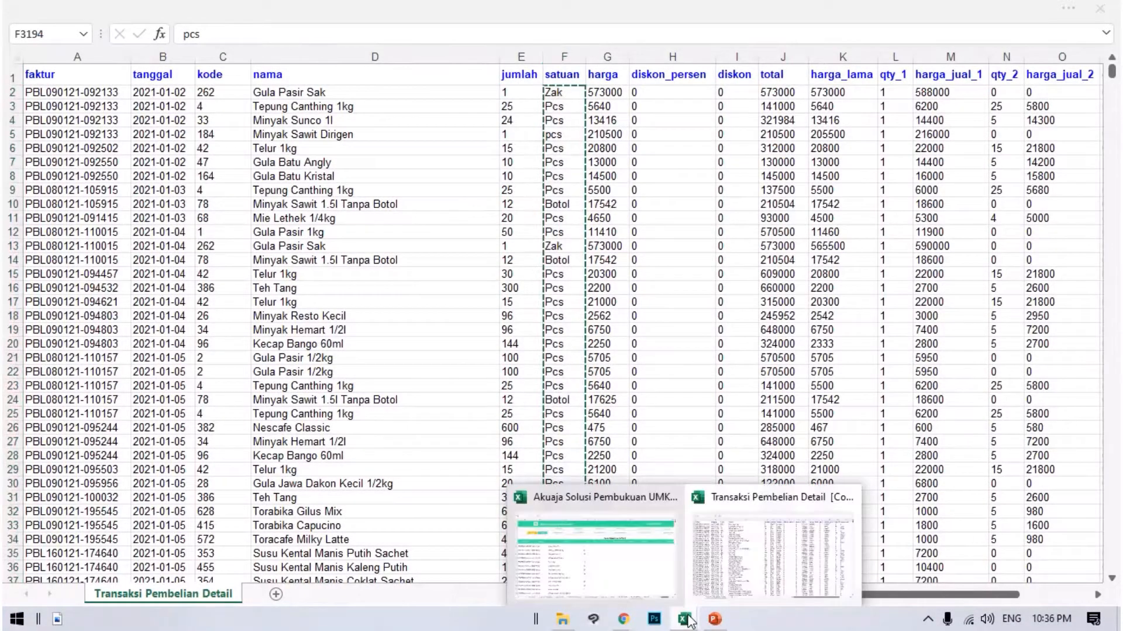
pyautogui.click(633, 553)
pyautogui.click(552, 243)
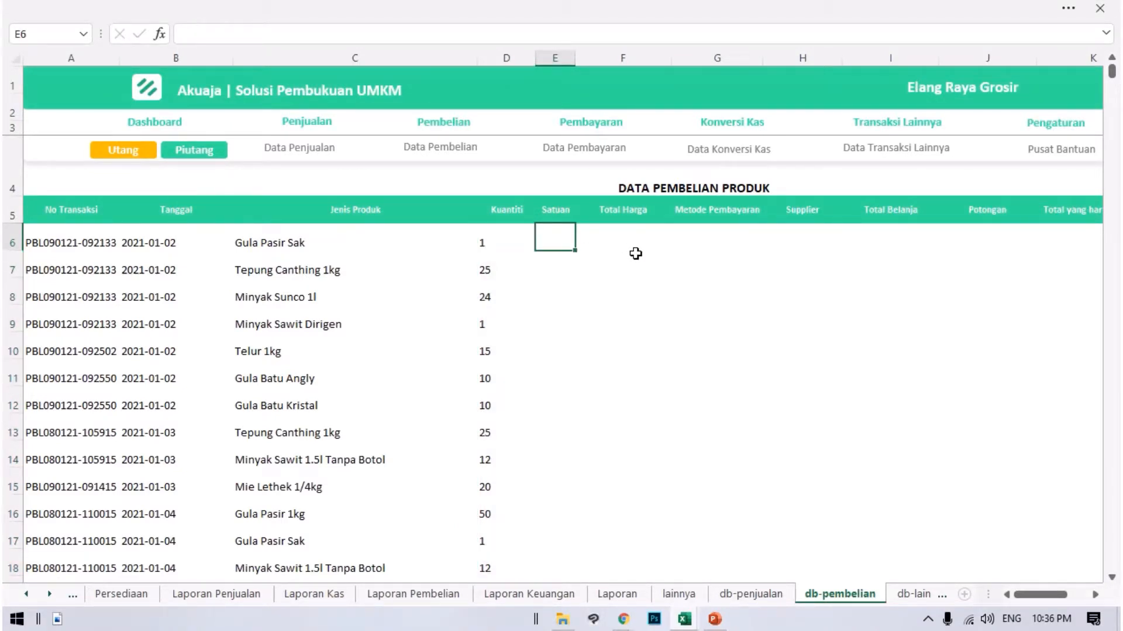
pyautogui.hotkey('ctrl', 'v')
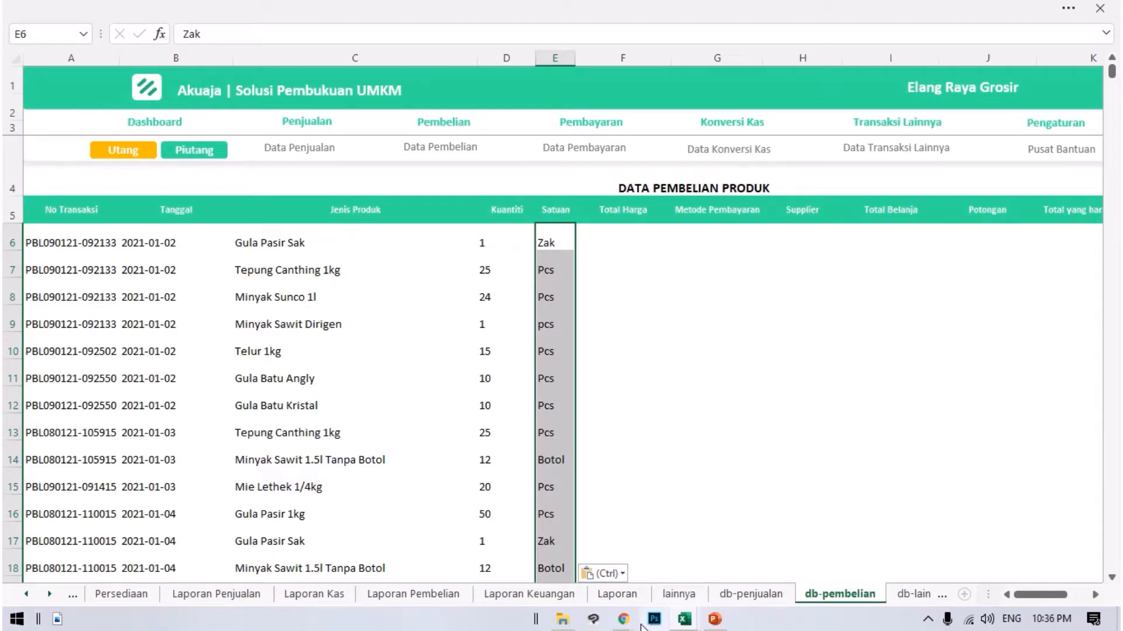
# Copy the harga prices in G2:G3194 of Transaksi Pembelian Detail into Data Pembelian's Total Harga column, starting at F6.
pyautogui.moveTo(686, 624)
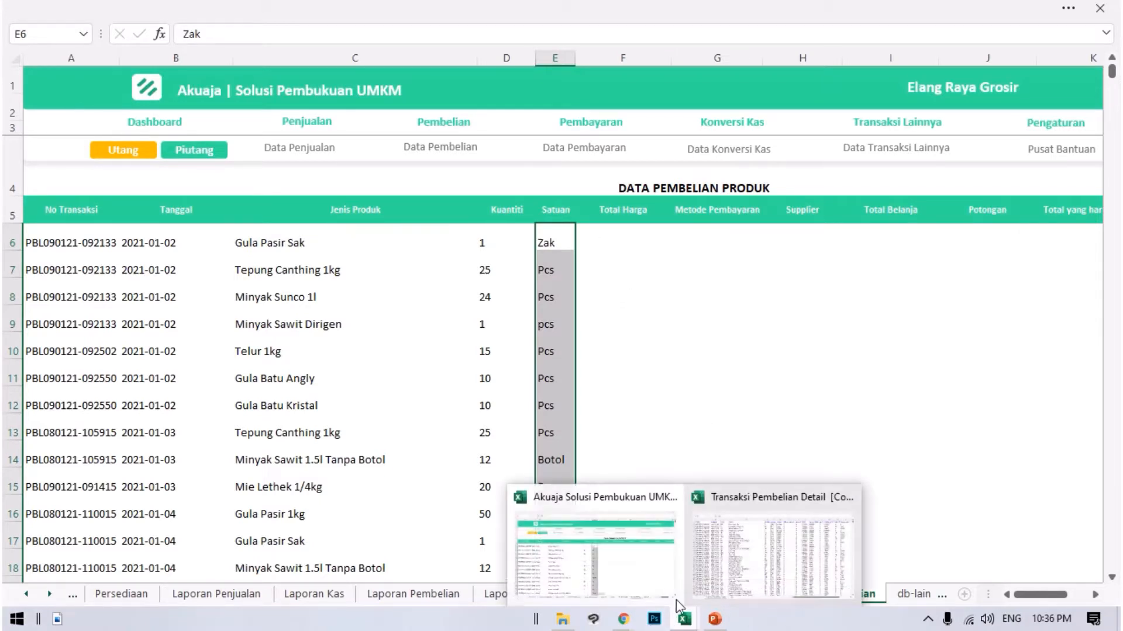
pyautogui.click(761, 543)
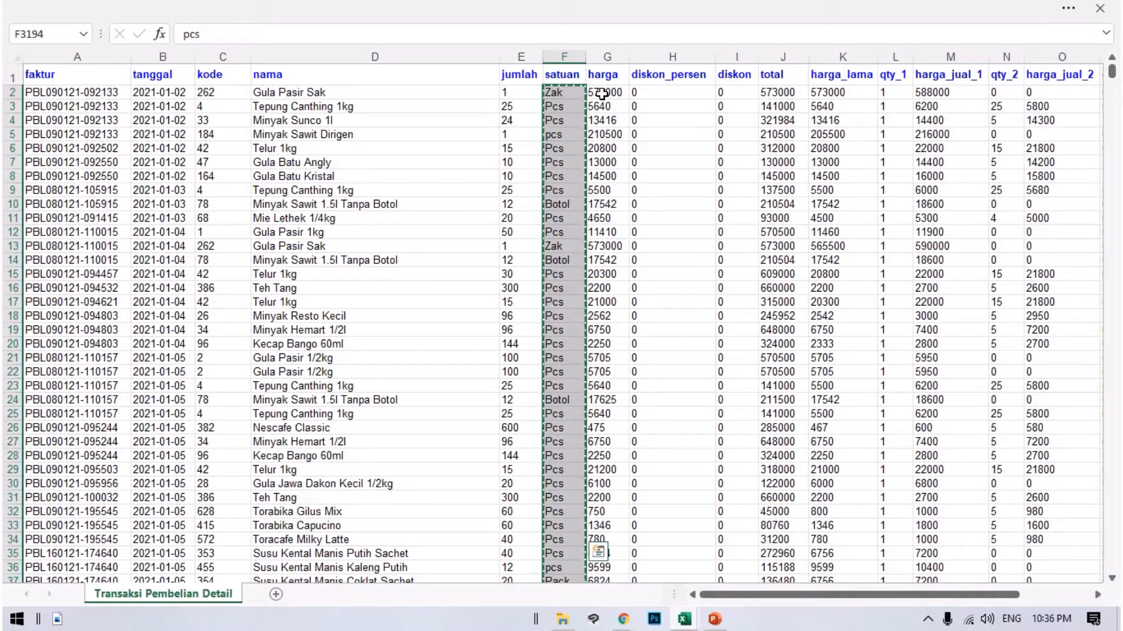
pyautogui.moveTo(601, 94); pyautogui.dragTo(608, 590)
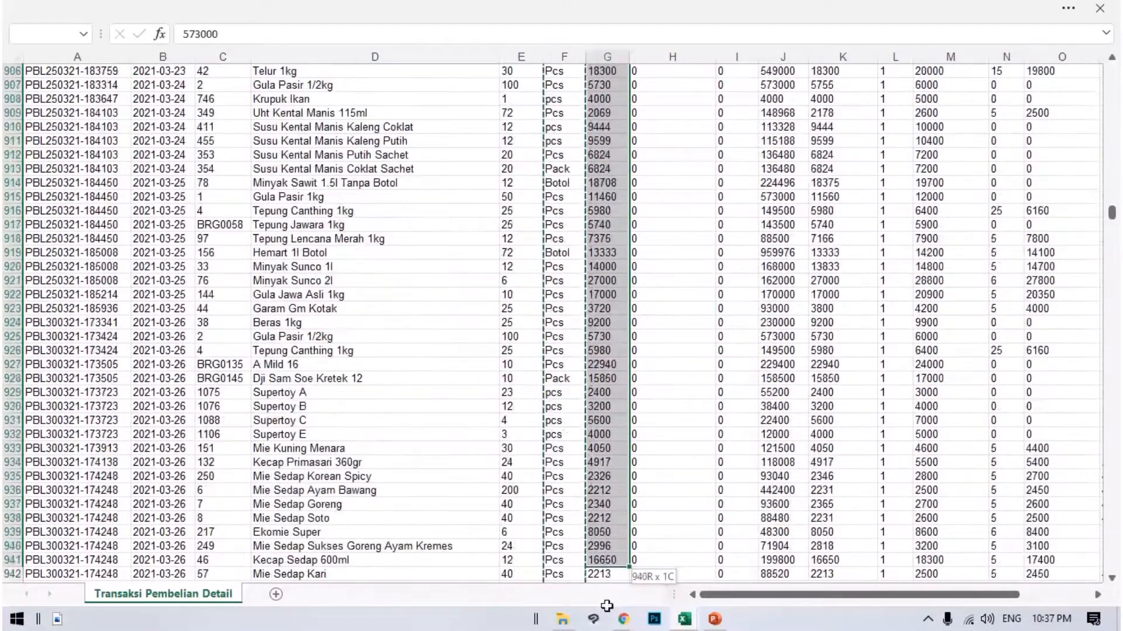
pyautogui.moveTo(607, 606); pyautogui.dragTo(601, 532)
pyautogui.hotkey('ctrl', 'c')
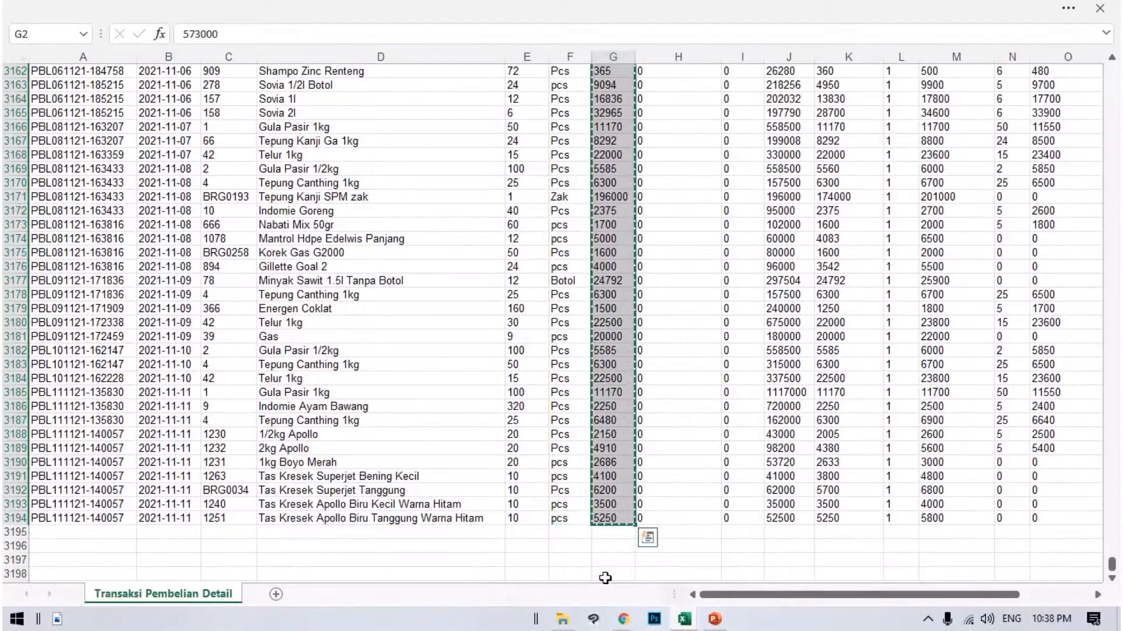
pyautogui.moveTo(679, 621)
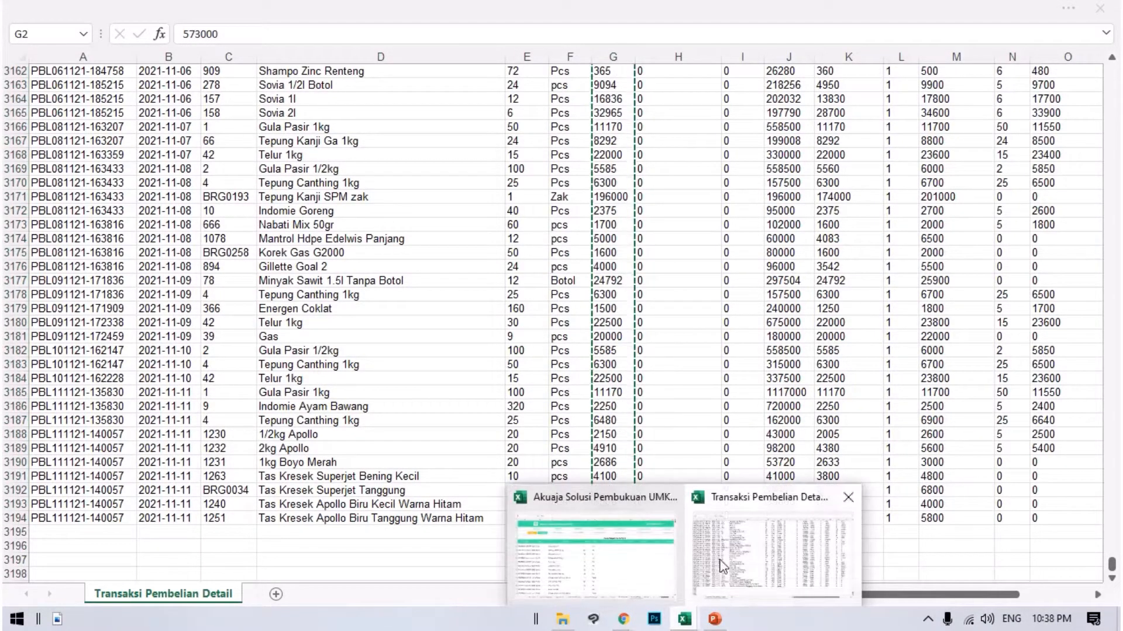
pyautogui.click(651, 543)
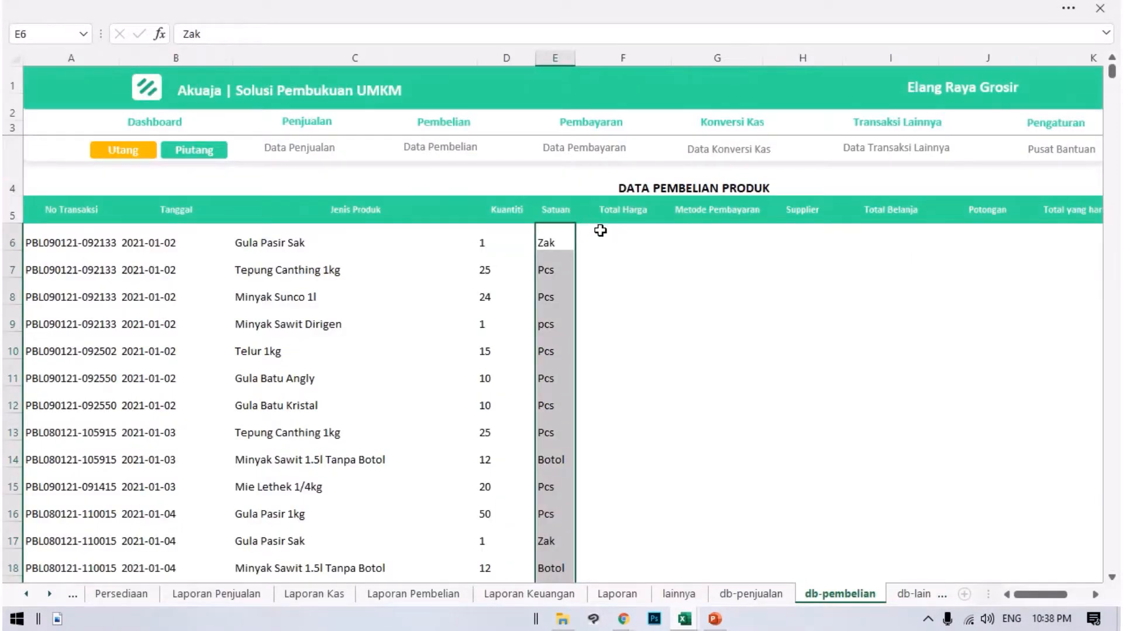
pyautogui.click(609, 250)
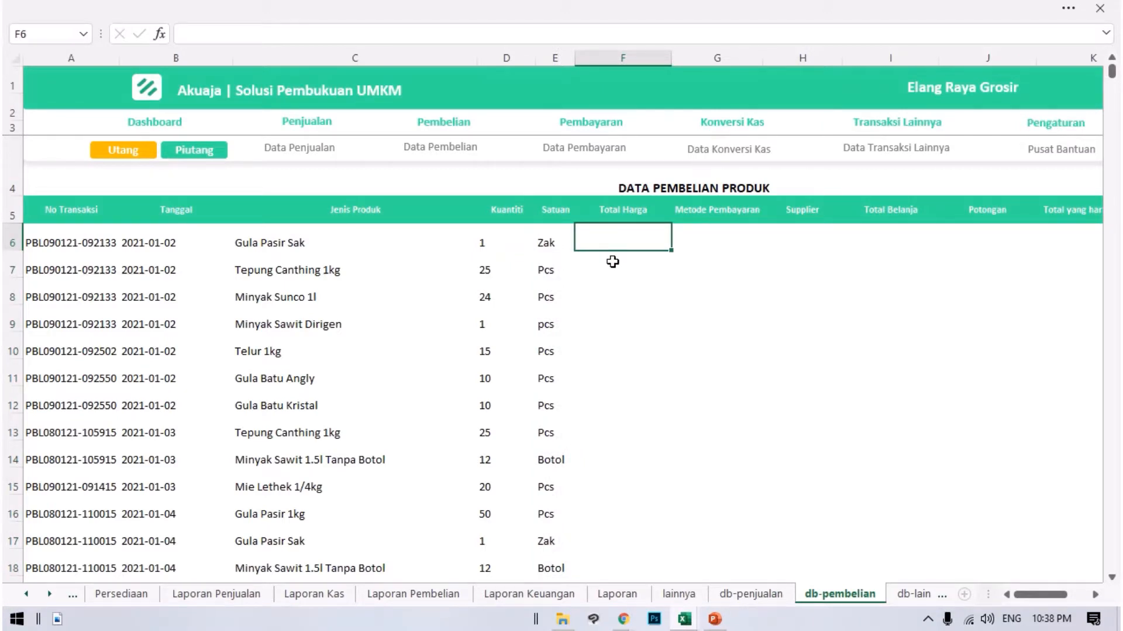
pyautogui.hotkey('ctrl', 'v')
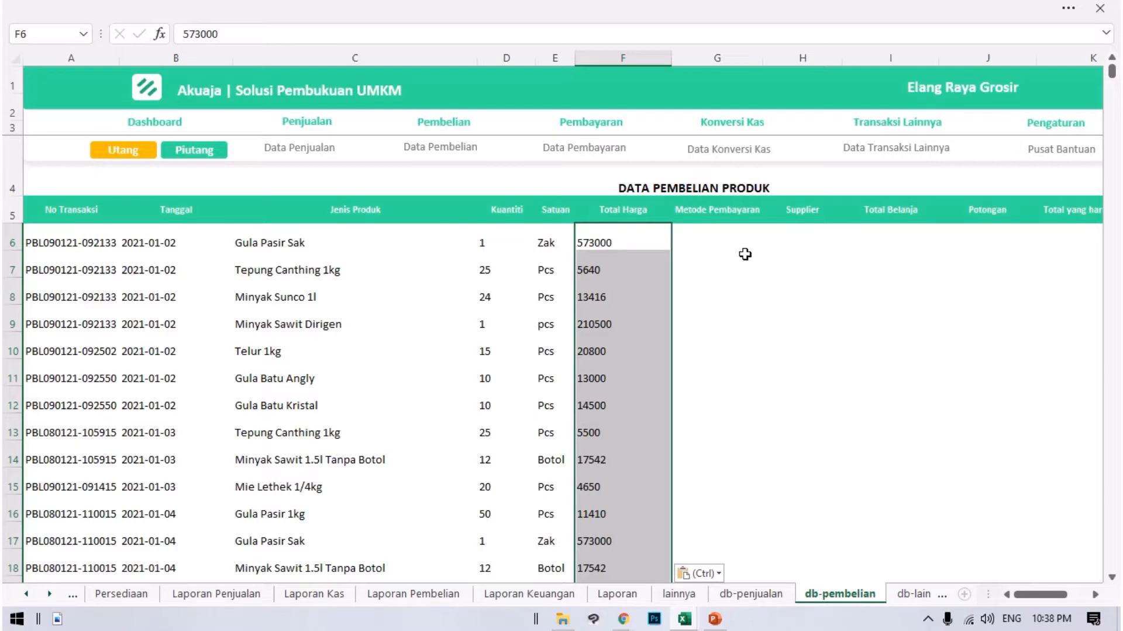
# Compare Data Pembelian's Metode Pembayaran and Supplier columns with the columns available in Transaksi Pembelian Detail.
pyautogui.click(721, 229)
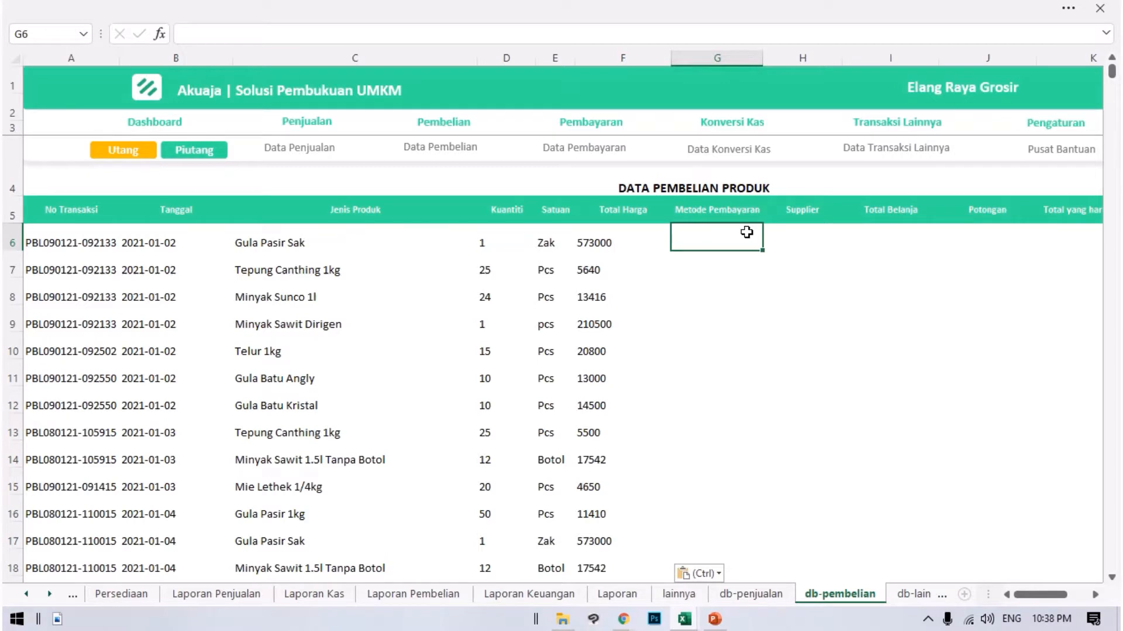
pyautogui.press('Right')
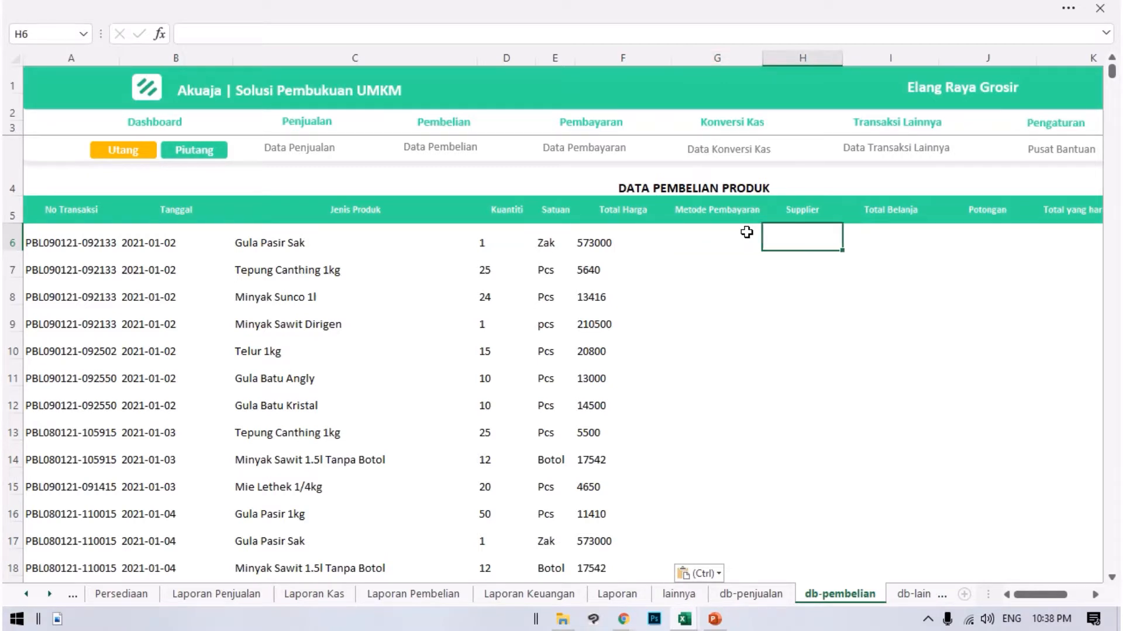
pyautogui.press('Left')
pyautogui.press('Left')
pyautogui.press('Right')
pyautogui.press('Right')
pyautogui.press('Right')
pyautogui.press('Left')
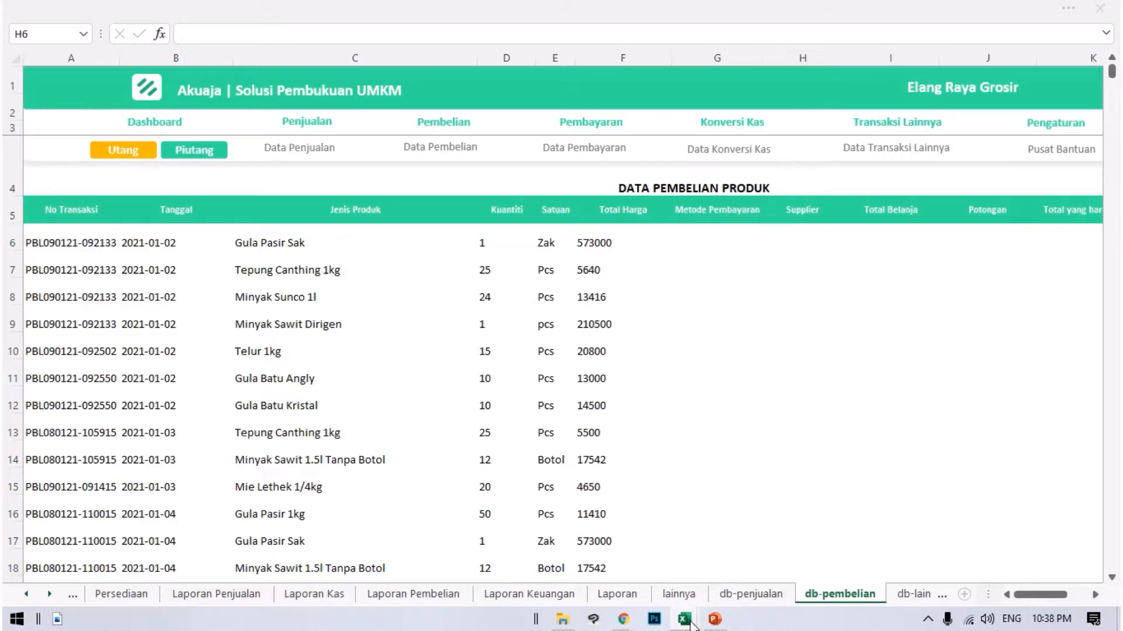
pyautogui.moveTo(684, 619)
pyautogui.click(760, 553)
pyautogui.scroll(20, 535, 397)
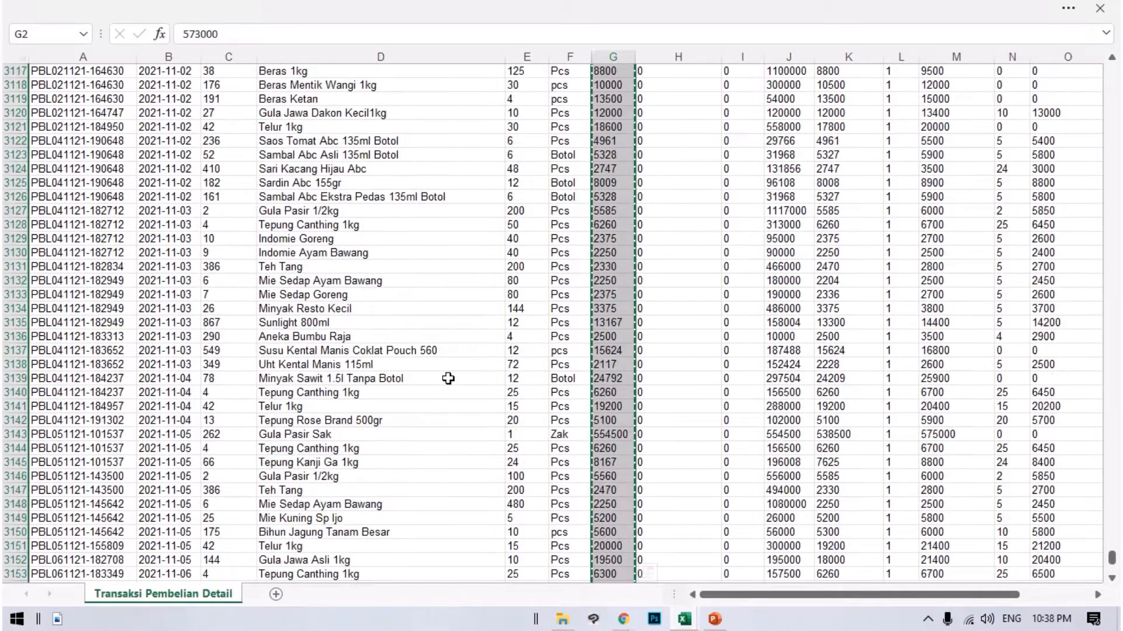
pyautogui.scroll(17, 514, 309)
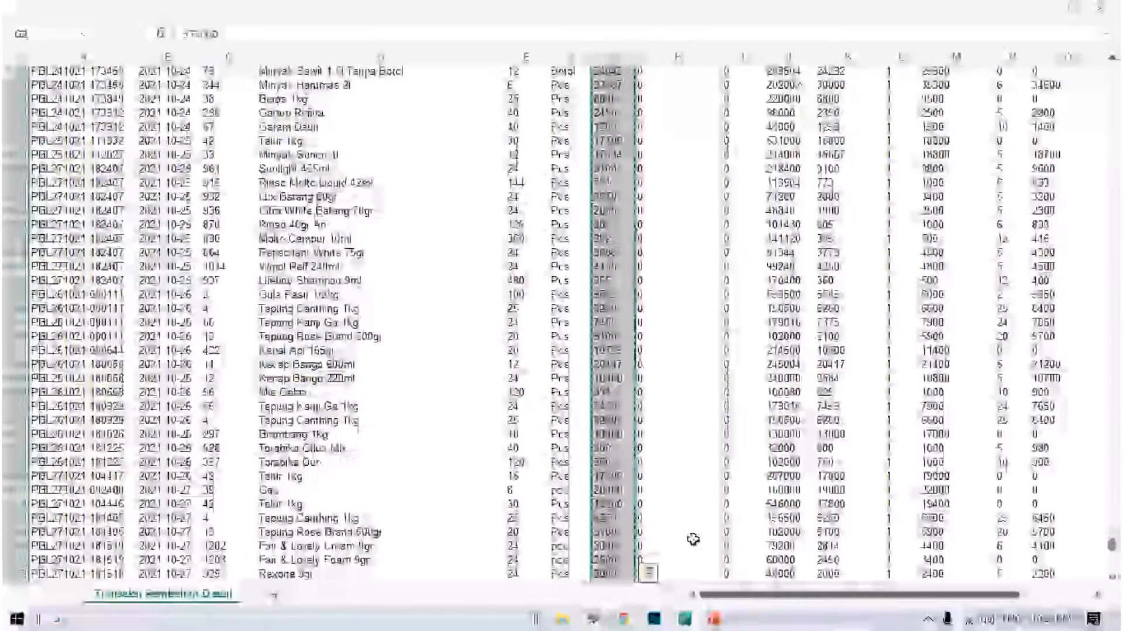
pyautogui.moveTo(684, 619)
pyautogui.click(665, 566)
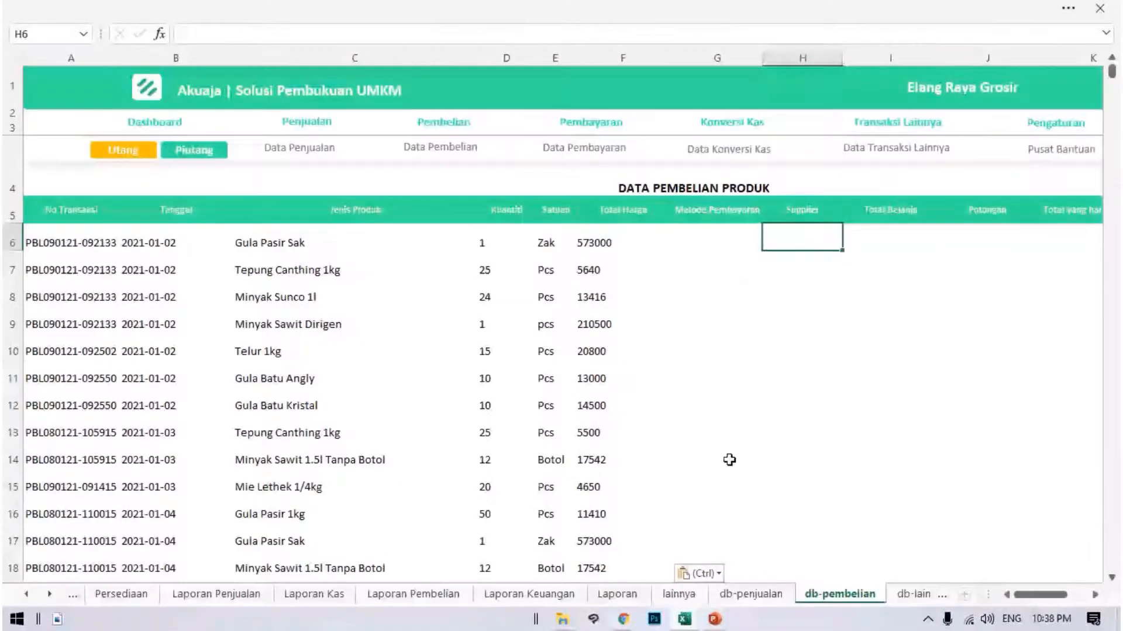
# Examine Data Pembelian's remaining columns from Total Belanja through Sisa Pembayaran.
pyautogui.press('Right')
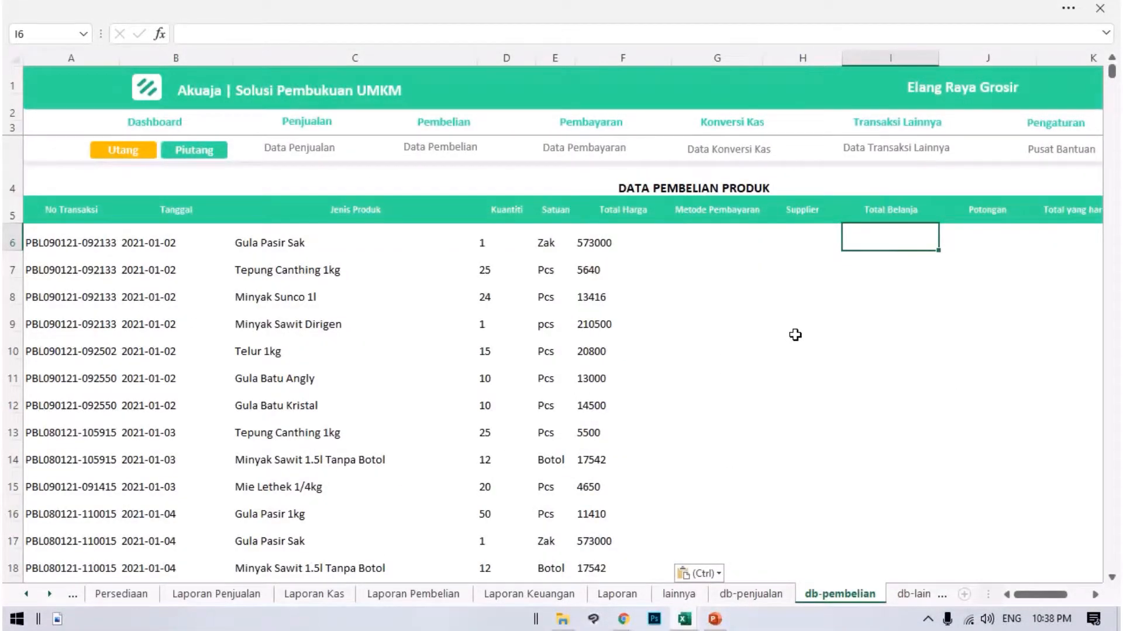
pyautogui.press('Right')
pyautogui.press('Left')
pyautogui.press('Right')
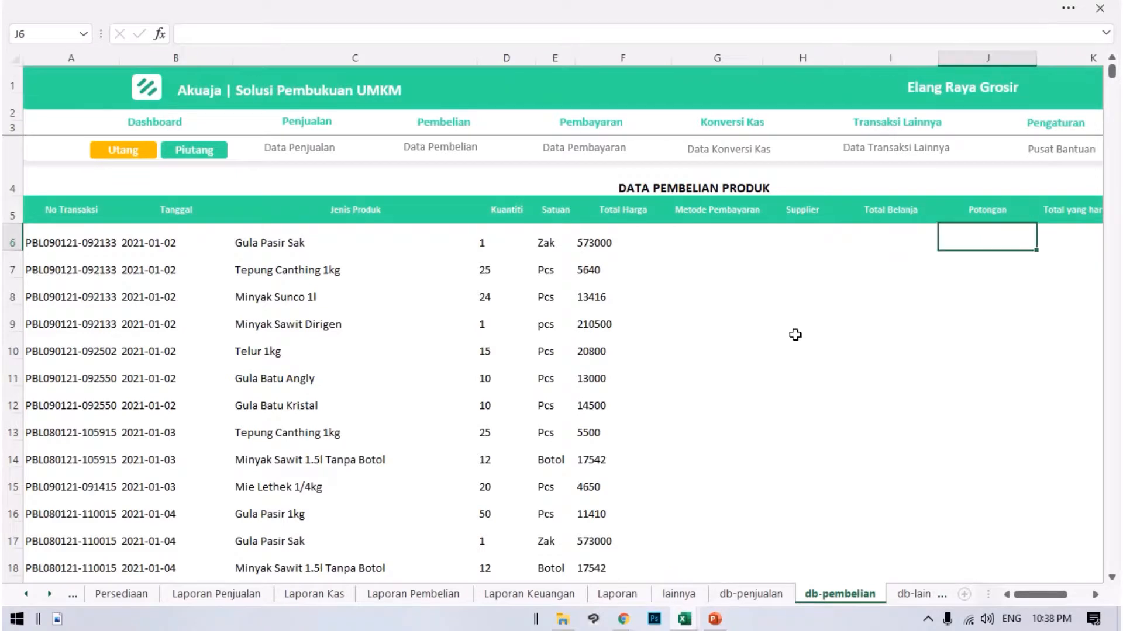
pyautogui.press('Right')
pyautogui.press('Right')
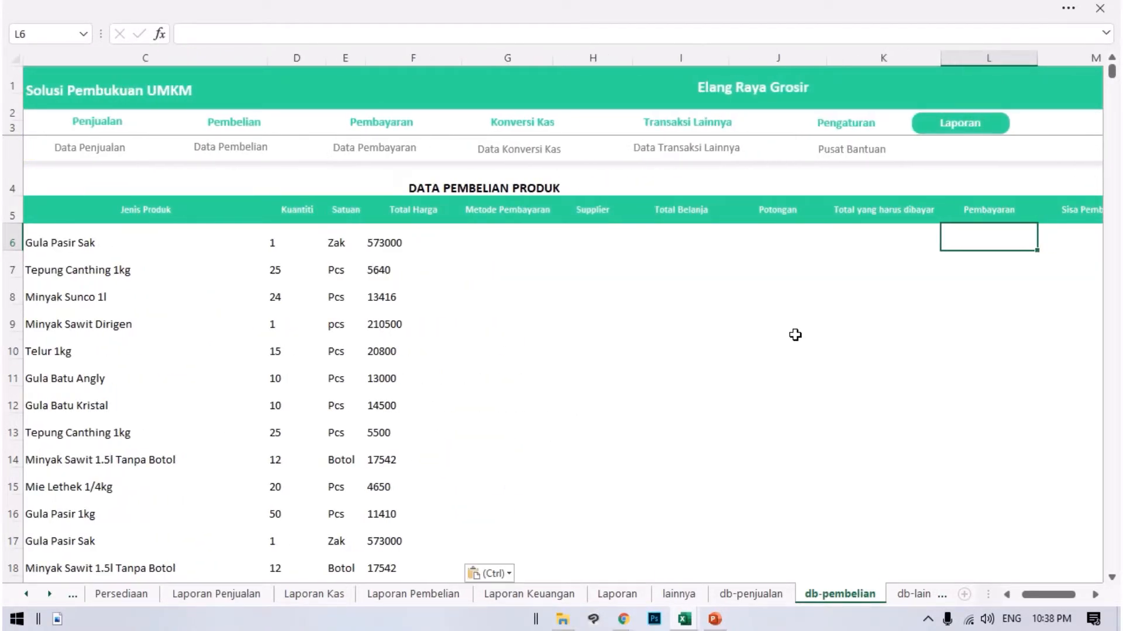
pyautogui.press('Left')
pyautogui.press('Left')
pyautogui.press('Left')
pyautogui.press('Left')
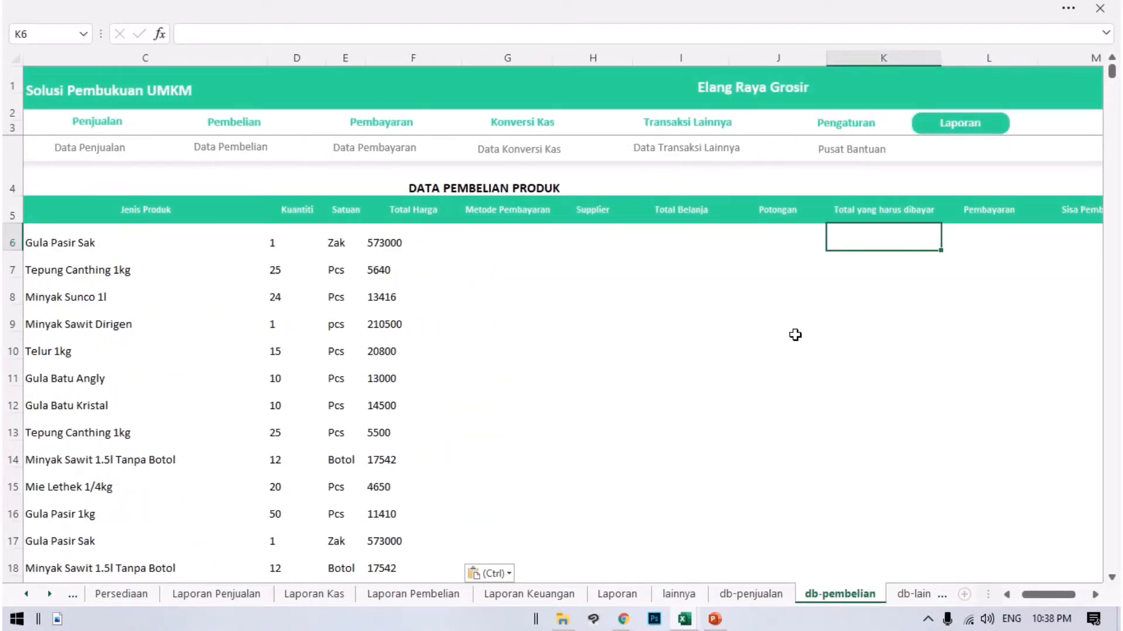
pyautogui.press('Right')
pyautogui.press('Right')
pyautogui.press('Right')
pyautogui.press('Right')
pyautogui.press('Right')
pyautogui.press('Left')
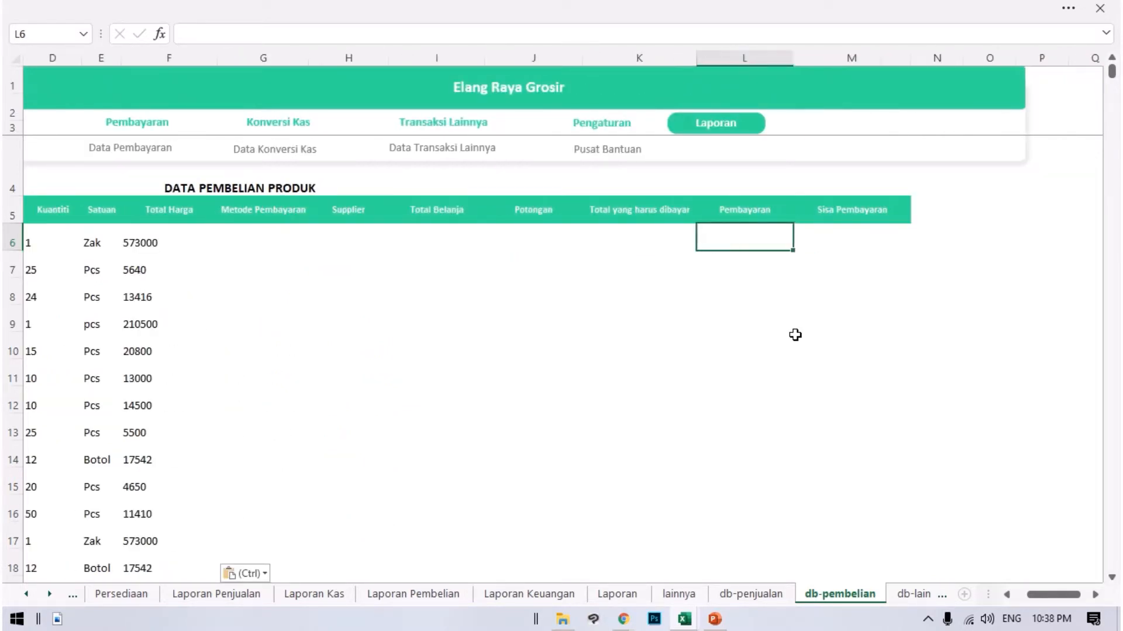
# Review the purchase rows pasted into Data Pembelian's No Transaksi through Total Harga columns.
pyautogui.press('Home')
pyautogui.scroll(-13, 796, 335)
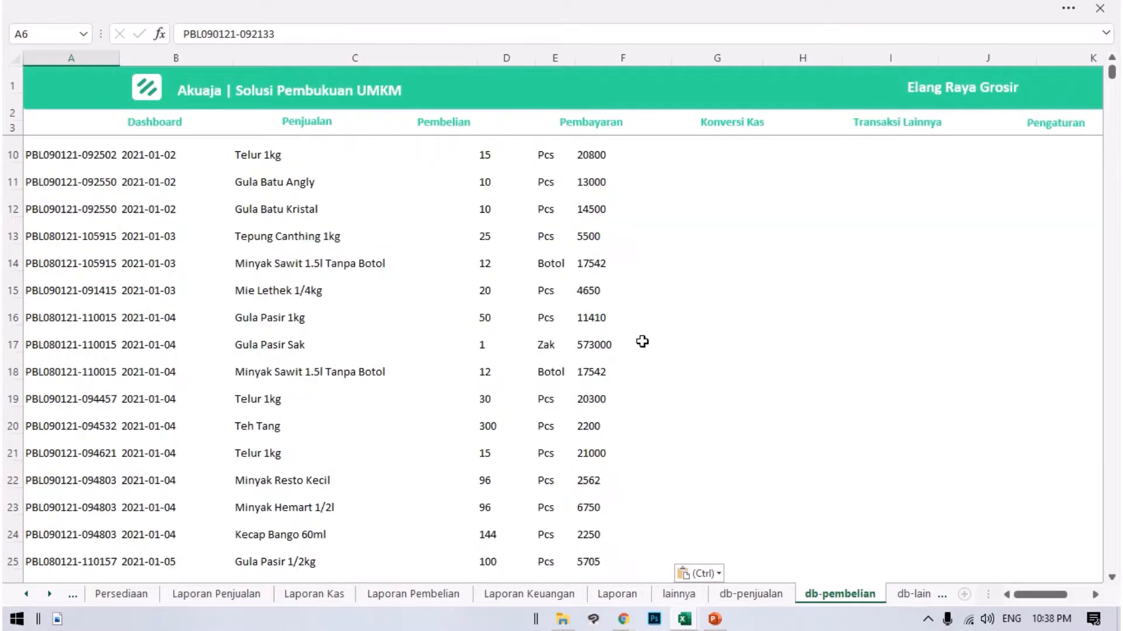
pyautogui.scroll(-11, 634, 376)
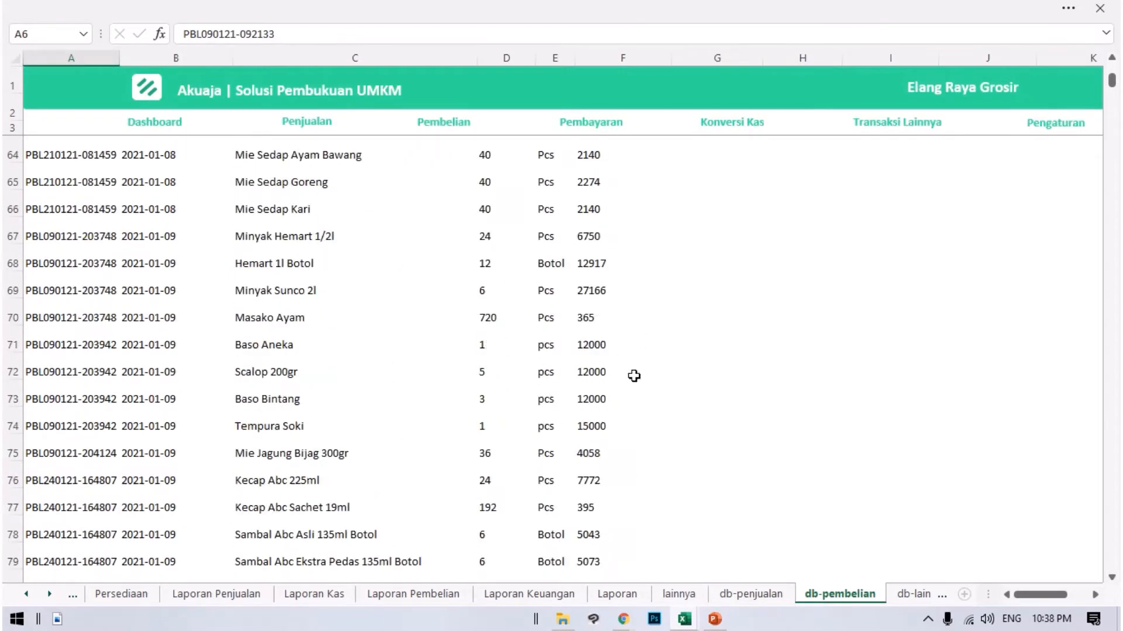
pyautogui.scroll(7, 657, 454)
pyautogui.scroll(18, 441, 414)
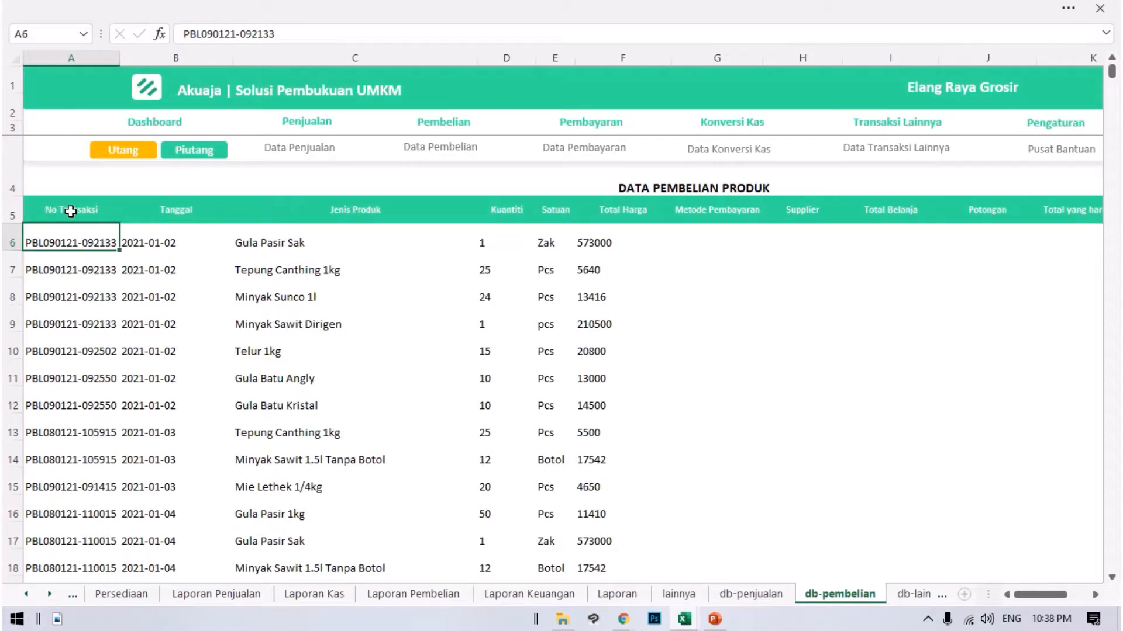
# Check Data Pembelian's column headings from No Transaksi through Supplier against the data in the first row.
pyautogui.click(70, 211)
pyautogui.click(175, 238)
pyautogui.click(63, 199)
pyautogui.click(156, 220)
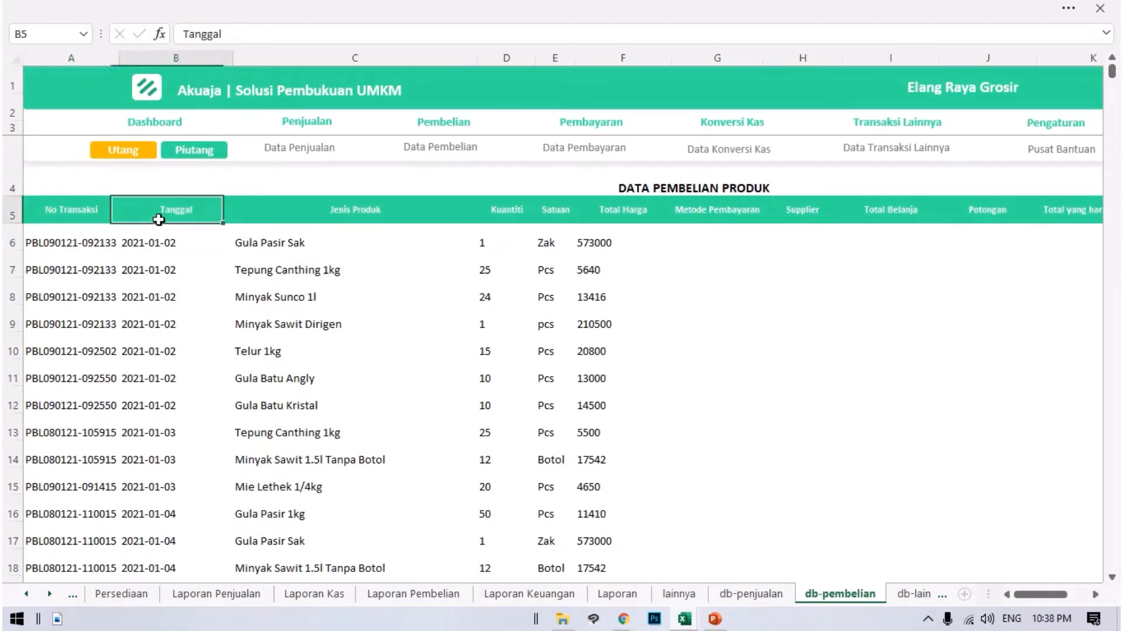
pyautogui.click(340, 240)
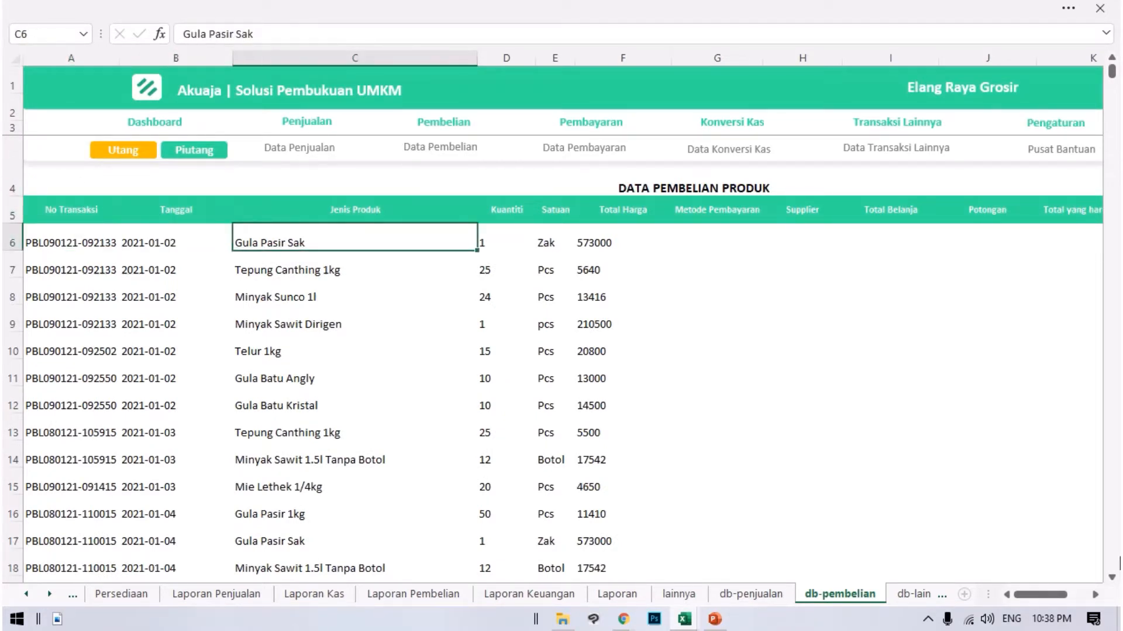
pyautogui.click(674, 211)
pyautogui.click(796, 222)
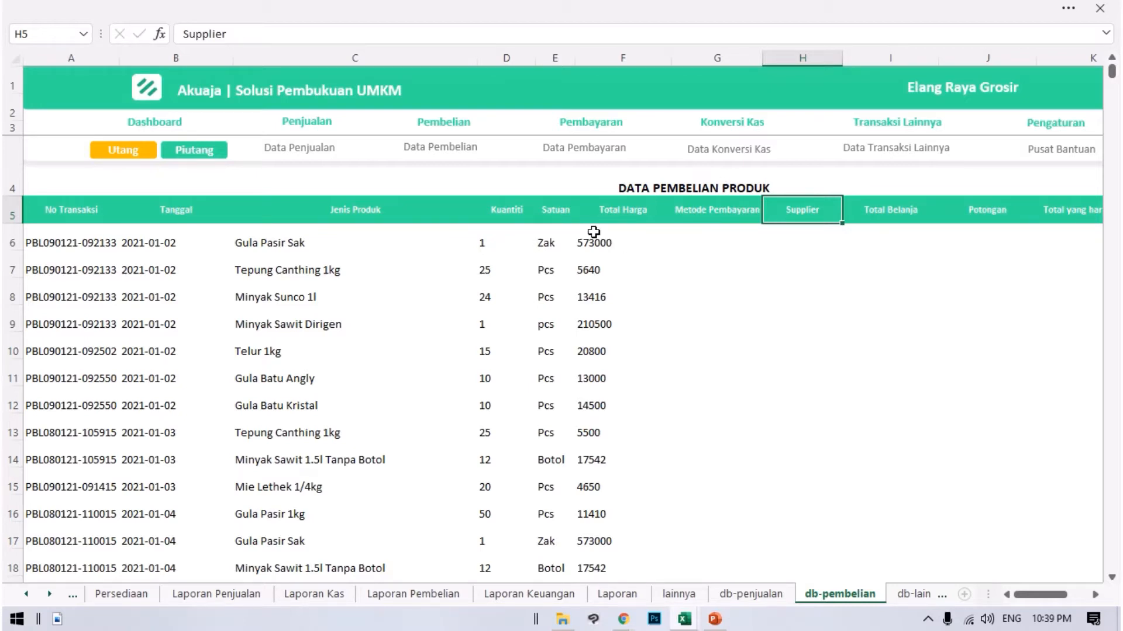
# Close the Transaksi Pembelian Detail workbook without keeping its copied data on the clipboard.
pyautogui.click(760, 253)
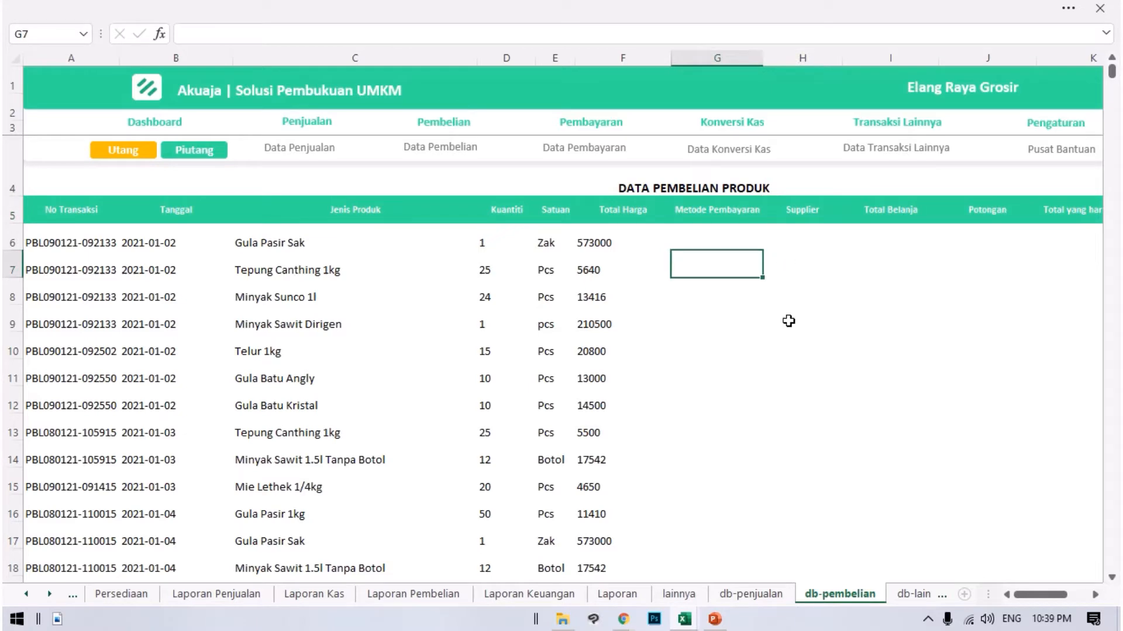
pyautogui.click(685, 620)
pyautogui.click(744, 556)
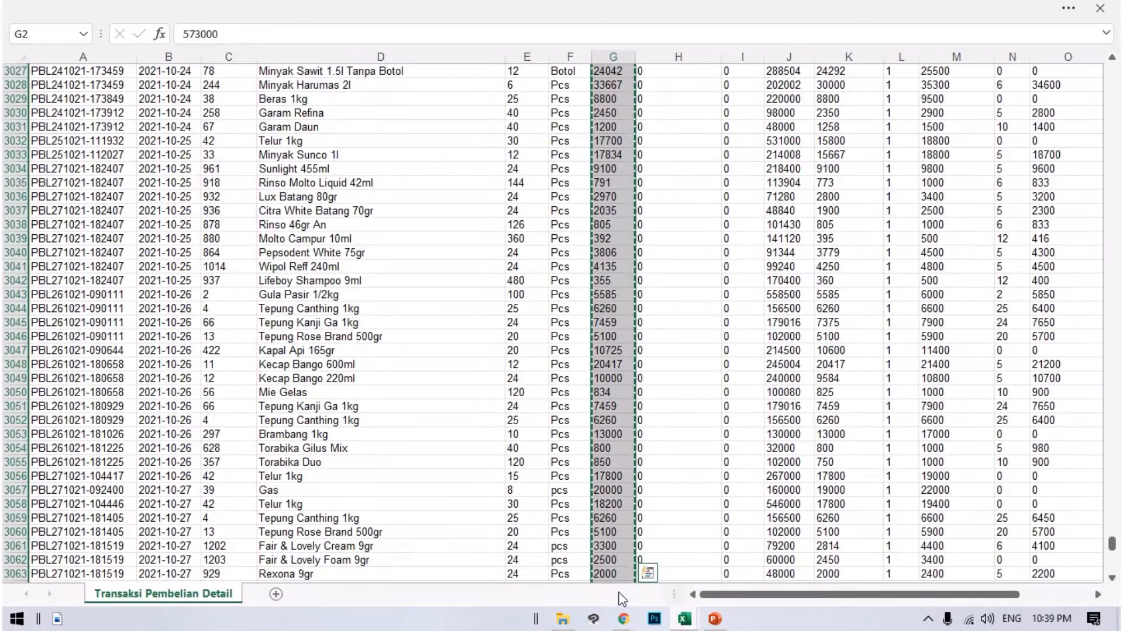
pyautogui.click(1101, 10)
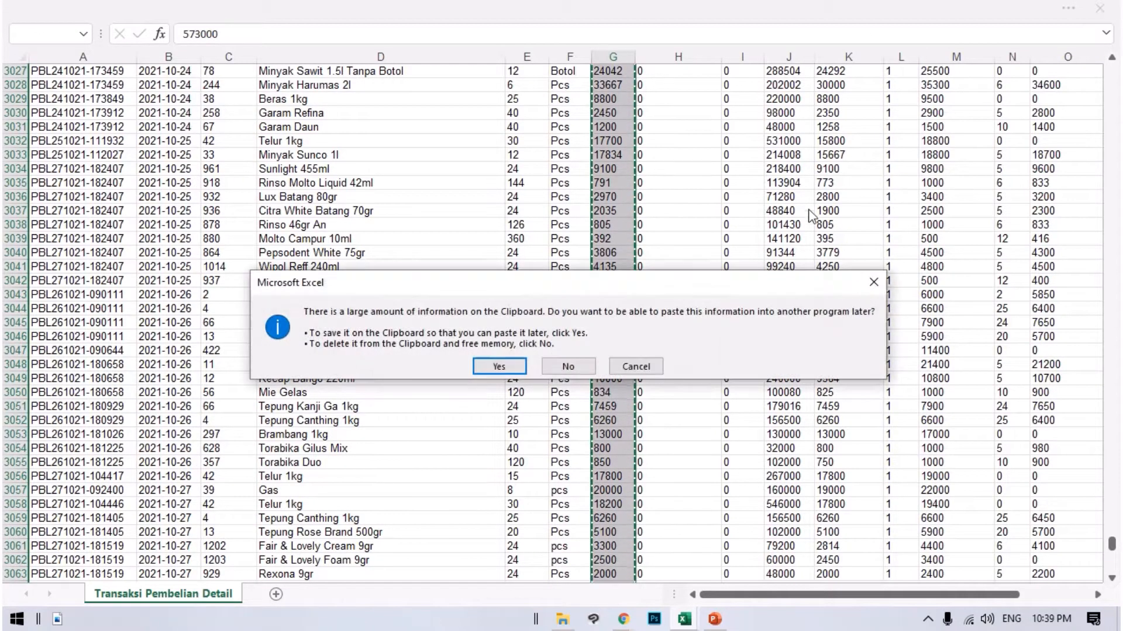
pyautogui.click(569, 367)
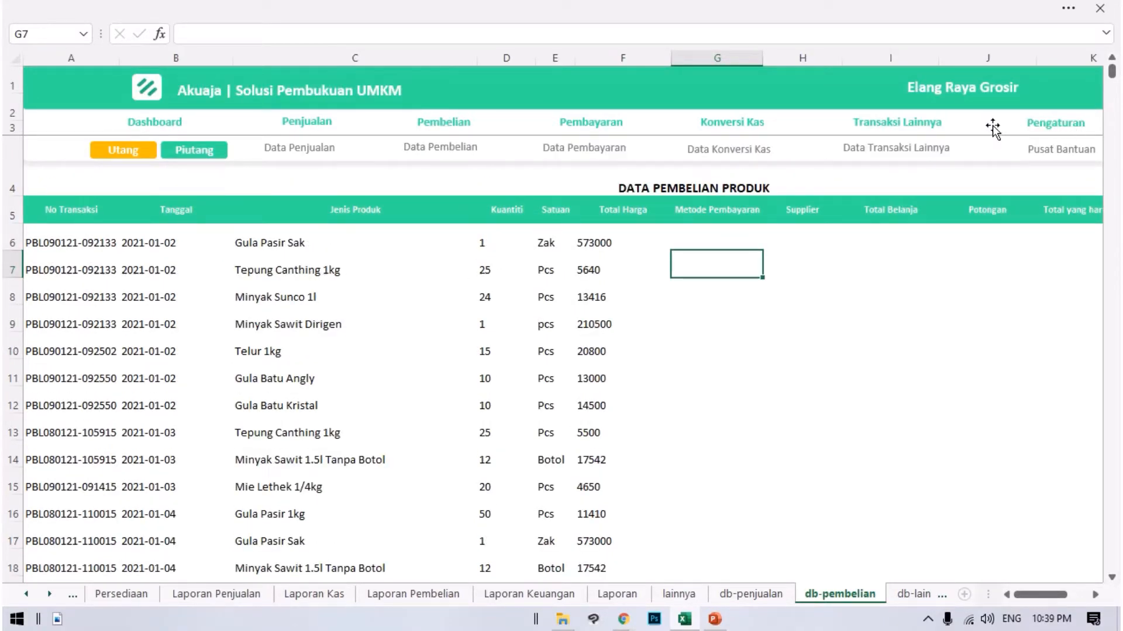
# Examine the Laporan Persediaan product list, including the Pembelian columns and the formula behind the first product's purchase quantity.
pyautogui.click(934, 124)
pyautogui.click(1024, 136)
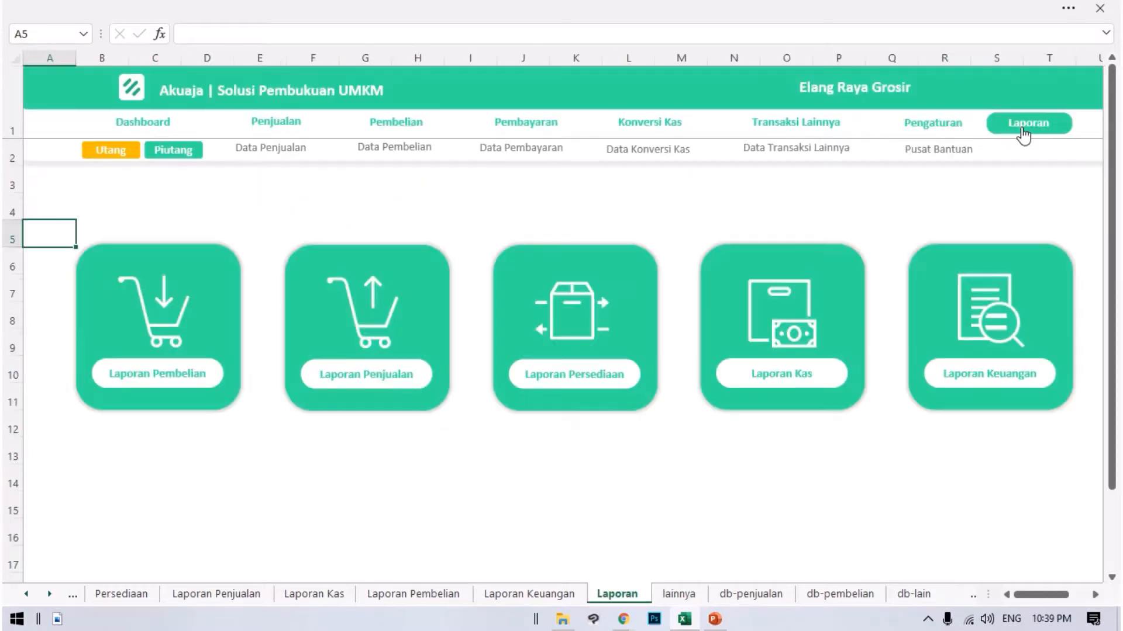
pyautogui.click(597, 304)
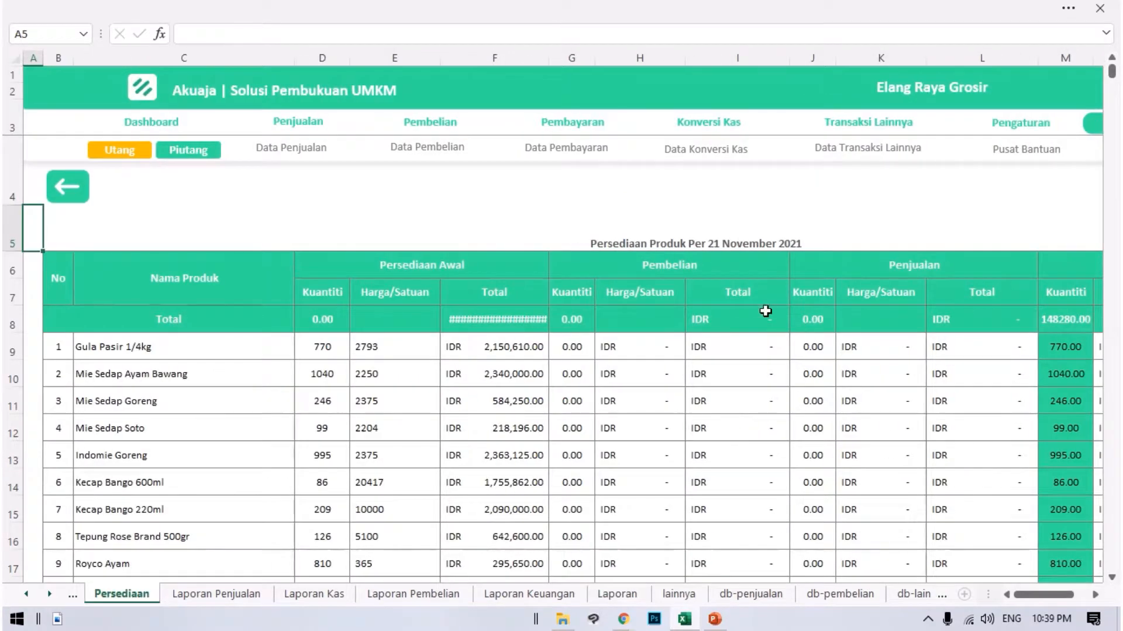
pyautogui.scroll(-20, 648, 269)
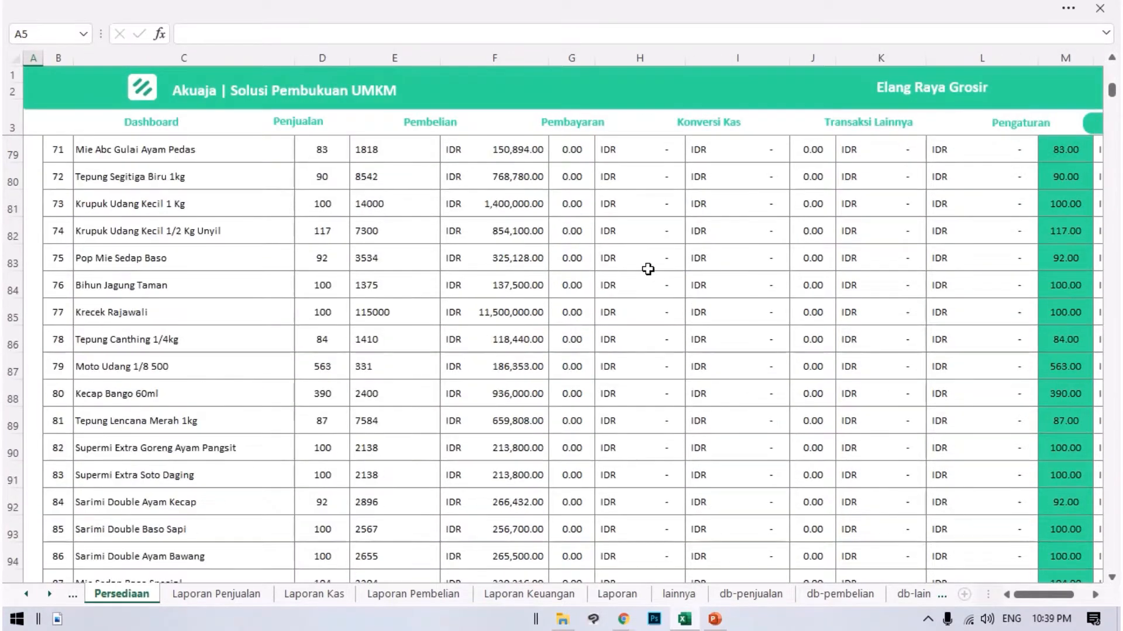
pyautogui.scroll(-20, 648, 269)
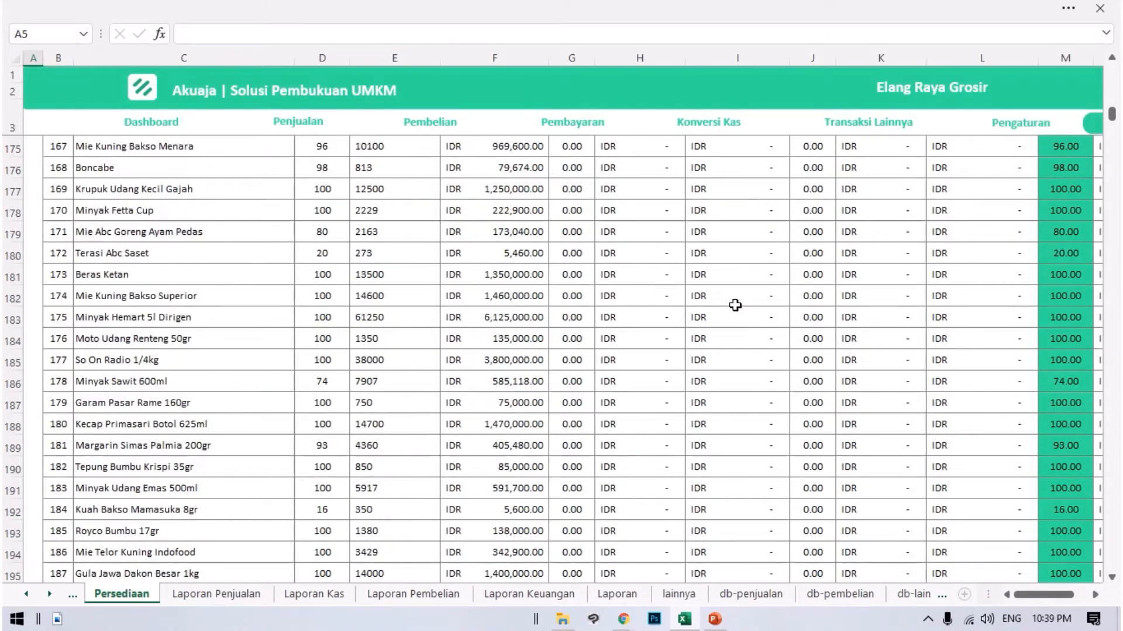
pyautogui.scroll(-20, 735, 305)
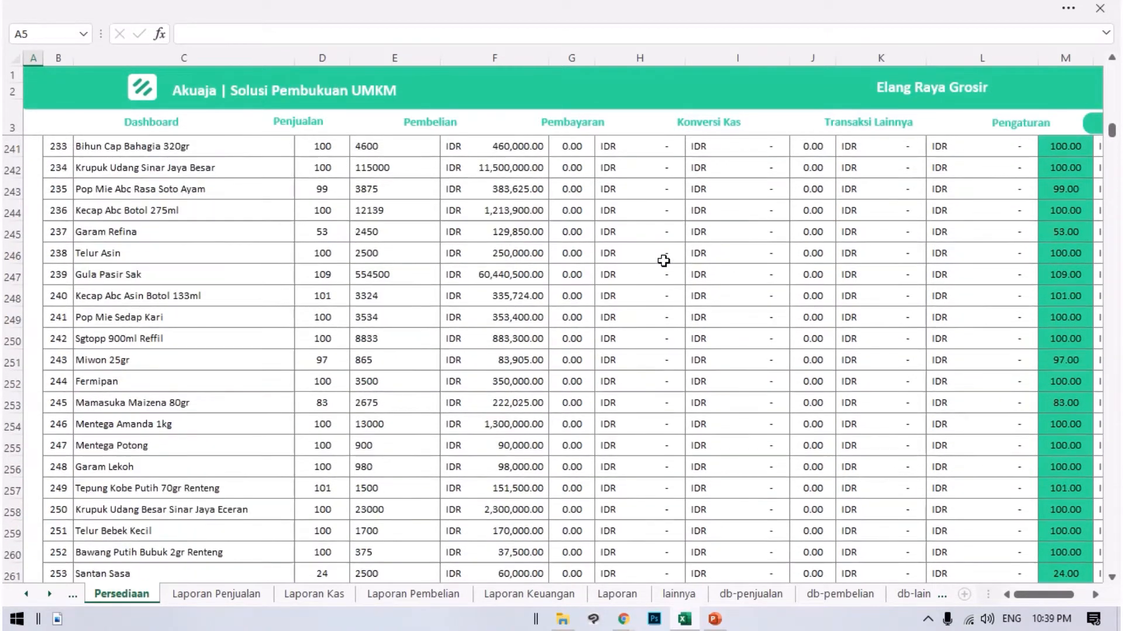
pyautogui.scroll(20, 663, 261)
pyautogui.scroll(20, 658, 266)
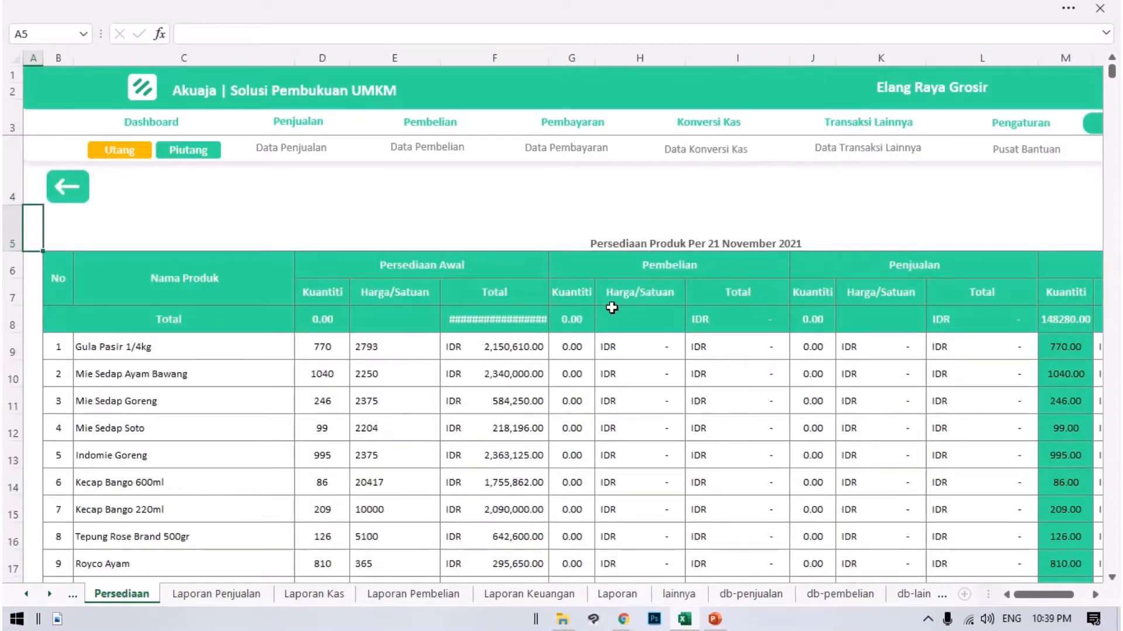
pyautogui.click(582, 344)
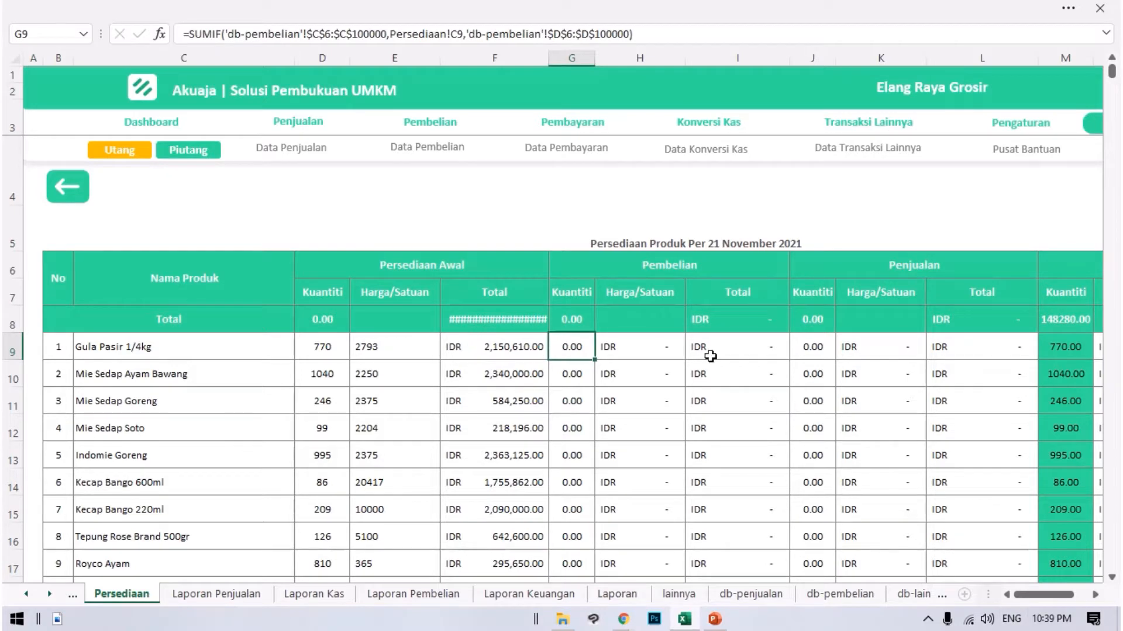
# Open the Transaksi Penjualan Detail file from the Elang Raya Grosir folder and enable editing.
pyautogui.click(686, 619)
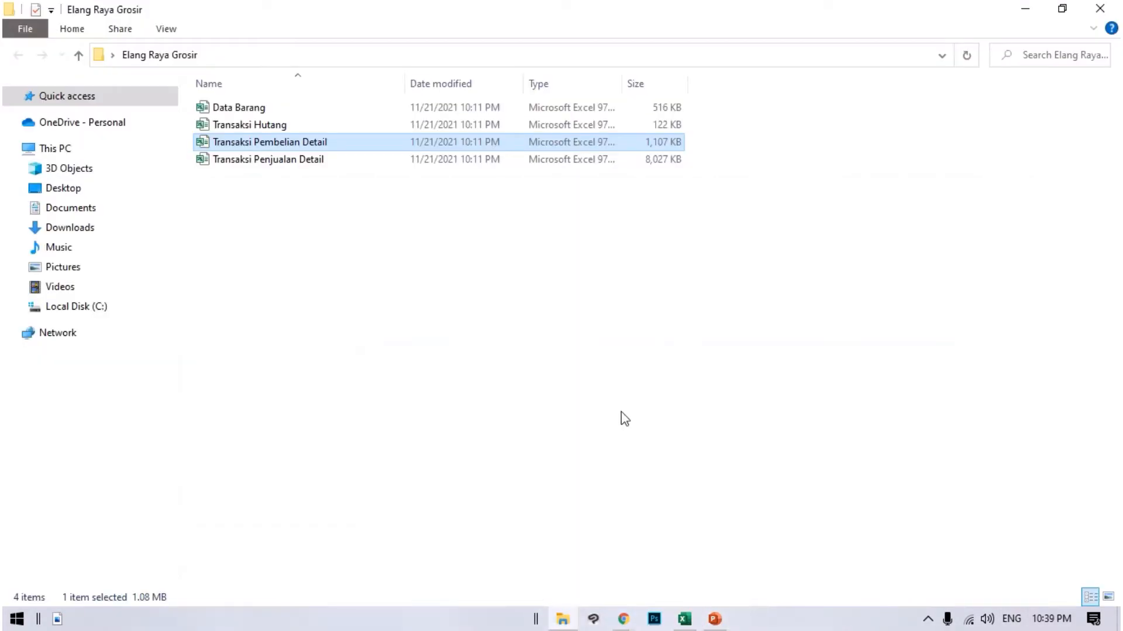
pyautogui.press('Down')
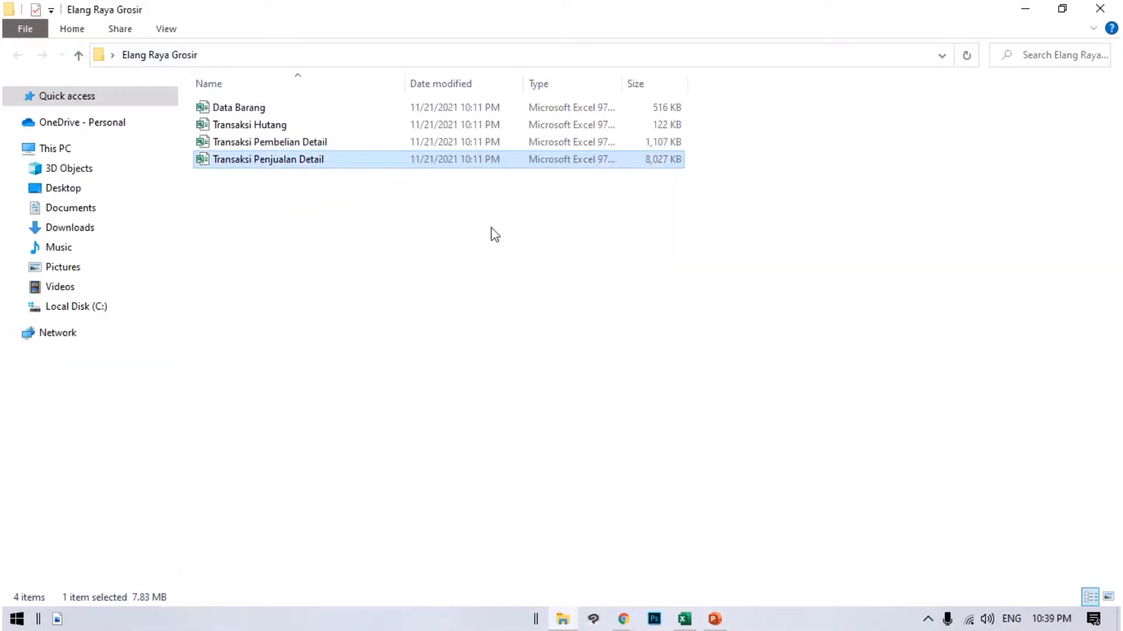
pyautogui.doubleClick(316, 167)
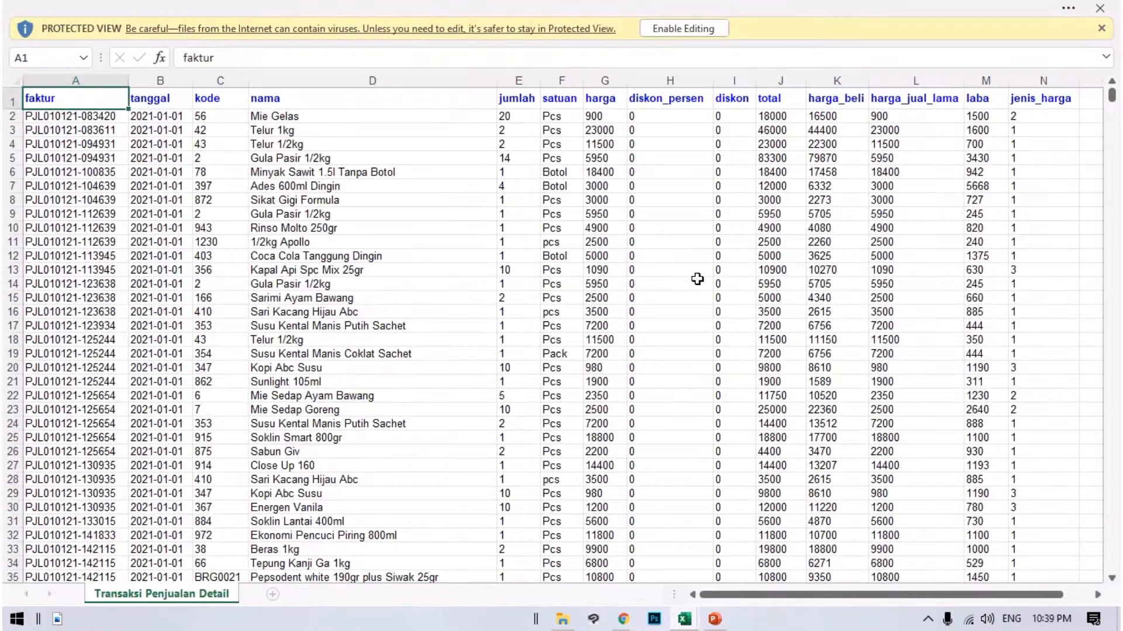
pyautogui.click(668, 30)
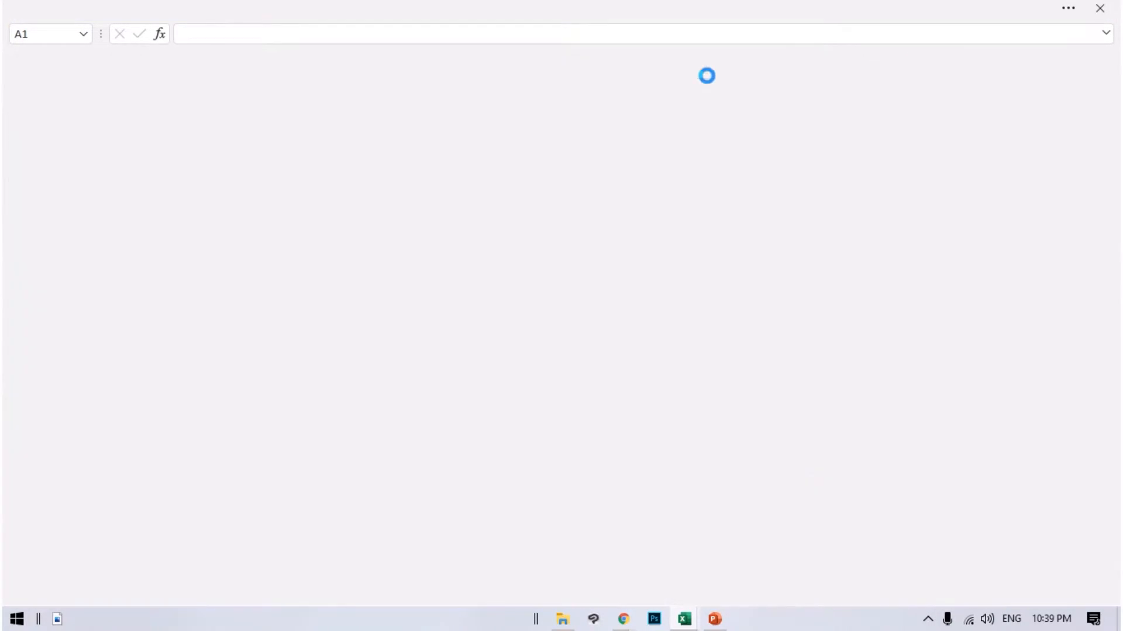
# Switch back to the Akuaja workbook and open its Data Penjualan sheet.
pyautogui.moveTo(686, 625)
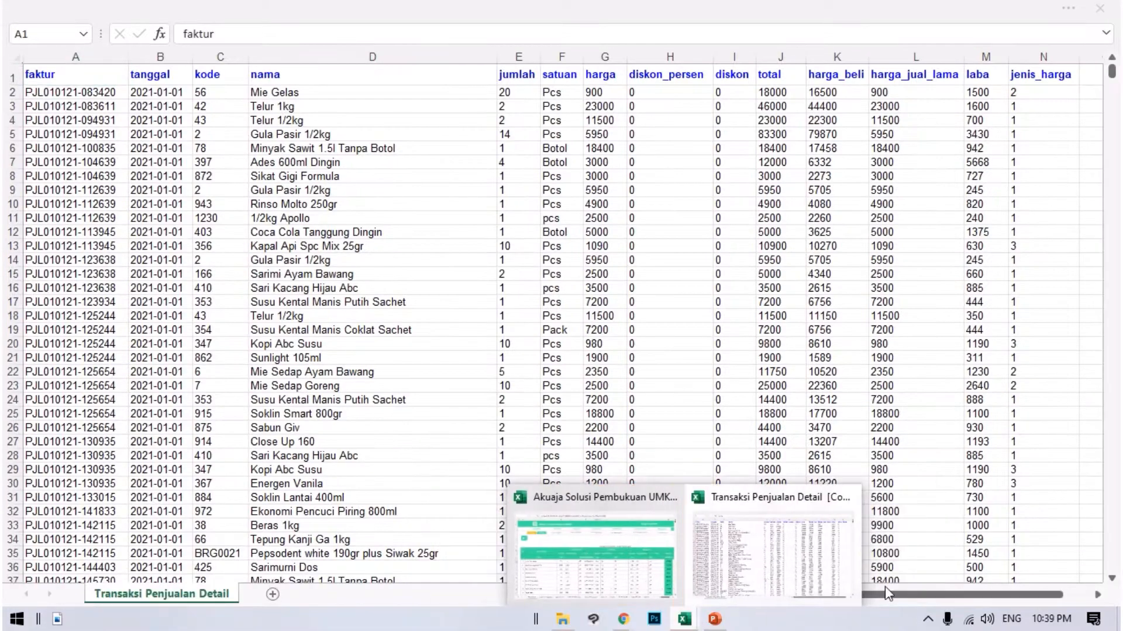
pyautogui.click(576, 532)
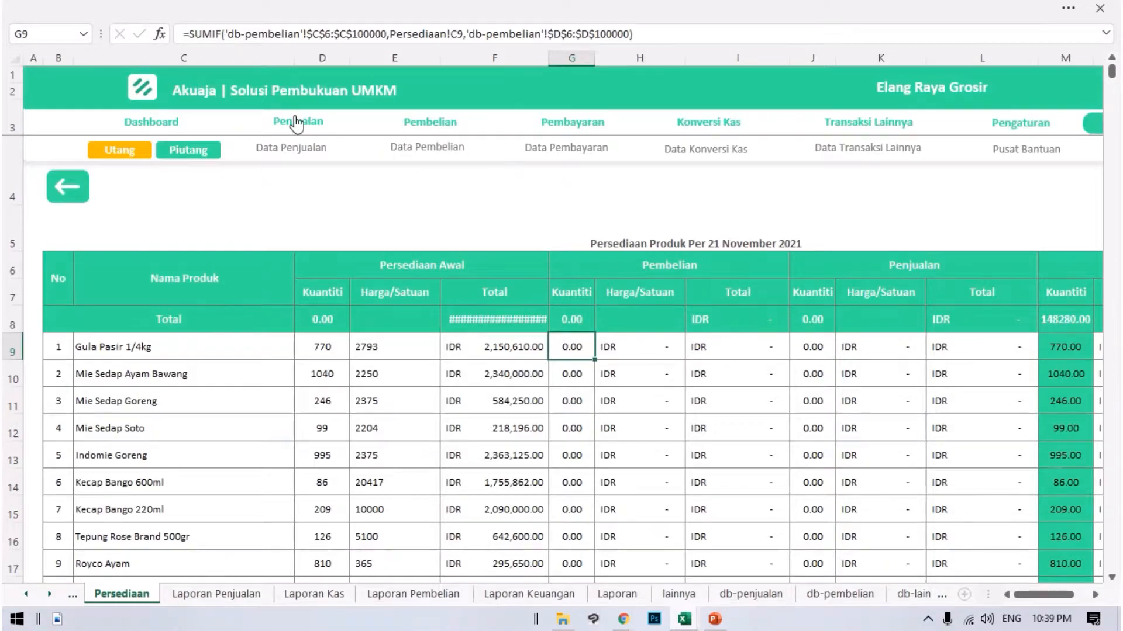
pyautogui.click(296, 121)
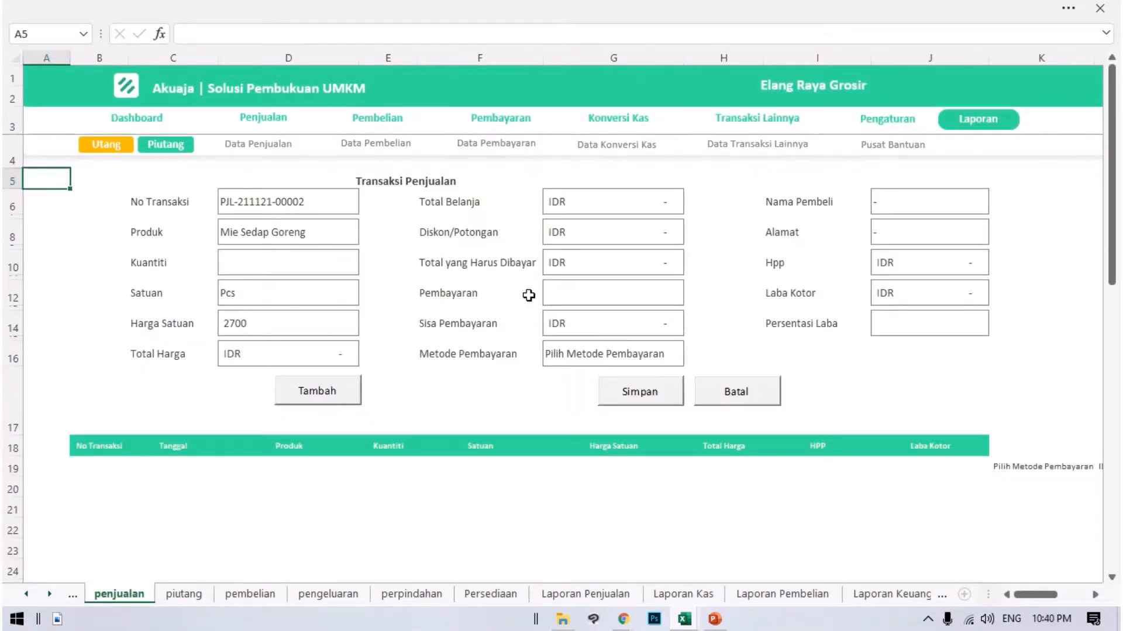
pyautogui.click(273, 157)
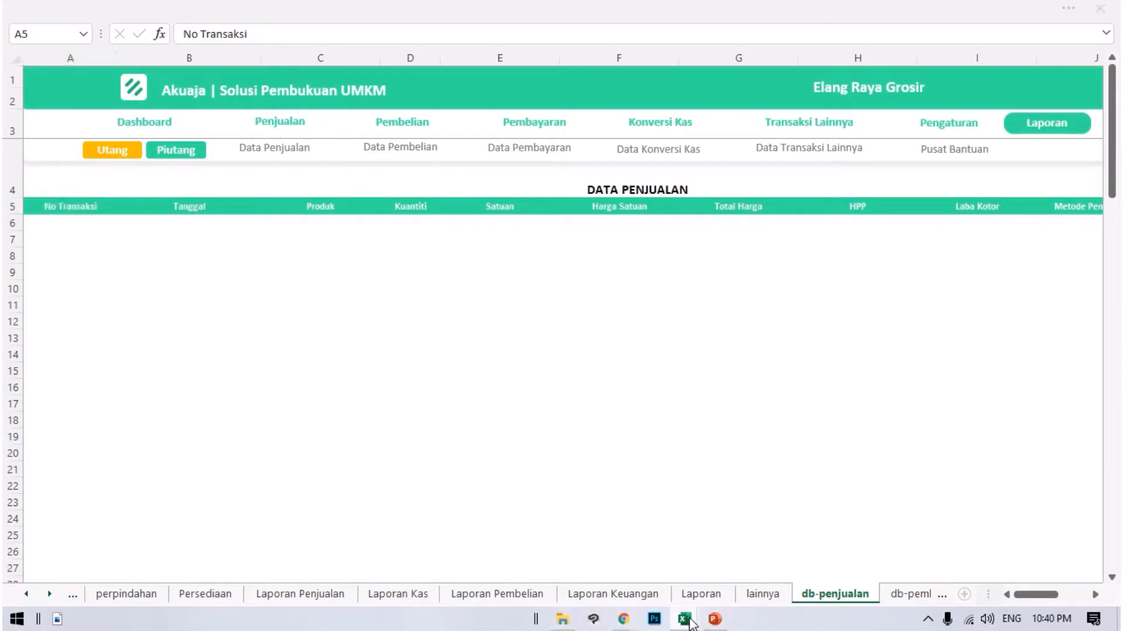
# Compare the columns in Transaksi Penjualan Detail with Data Penjualan's column headings.
pyautogui.moveTo(689, 624)
pyautogui.click(804, 555)
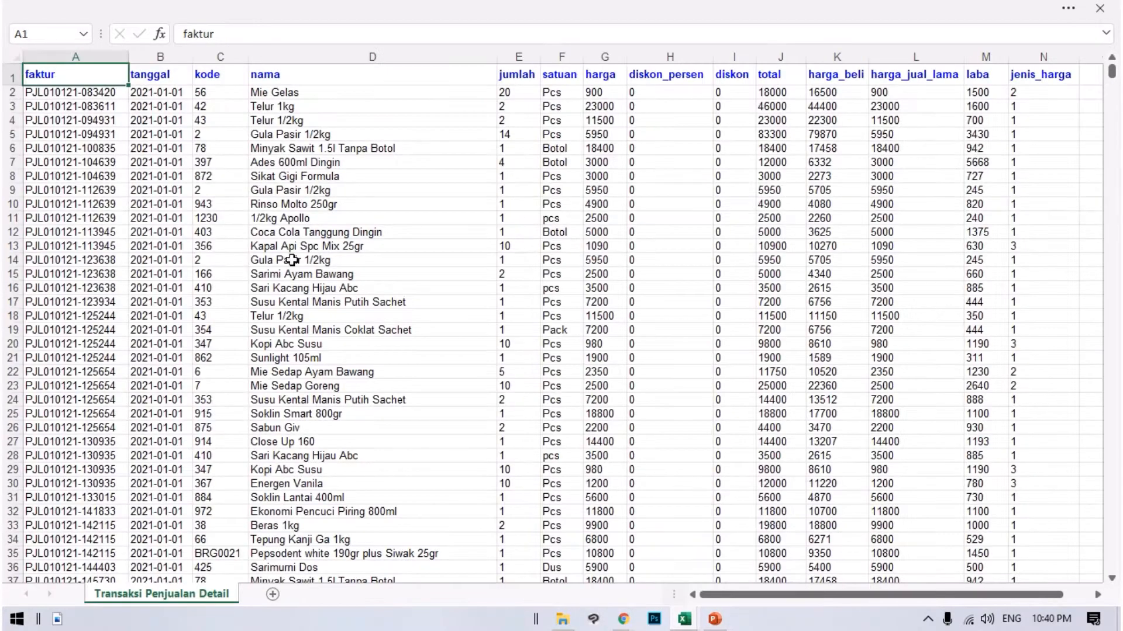
pyautogui.click(68, 93)
pyautogui.moveTo(130, 108); pyautogui.dragTo(25, 58)
pyautogui.click(680, 617)
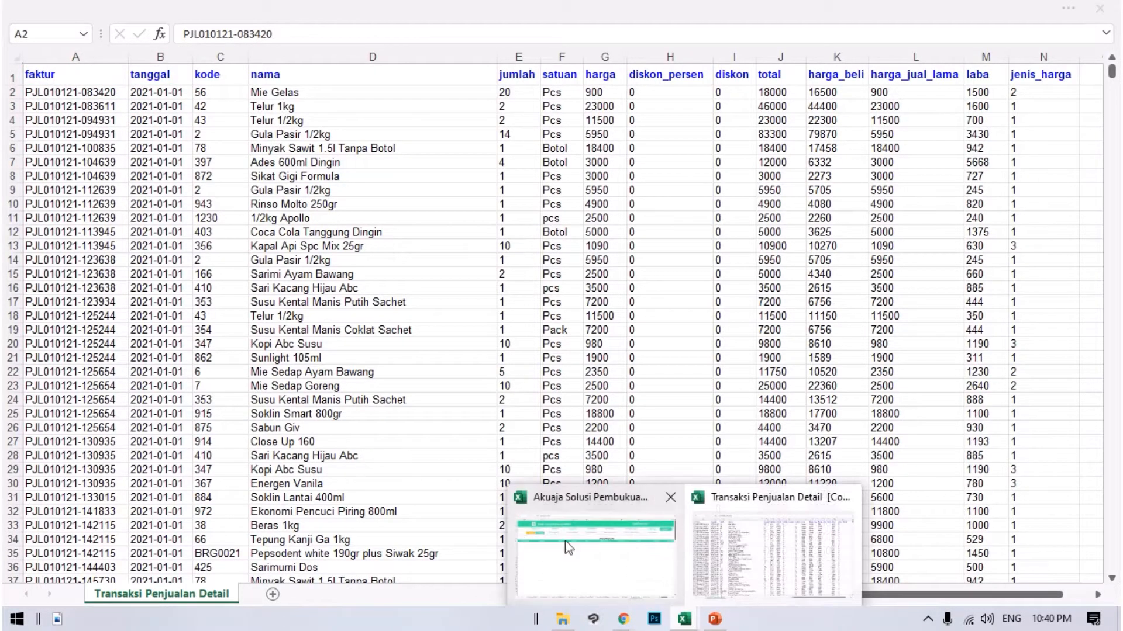
pyautogui.click(576, 549)
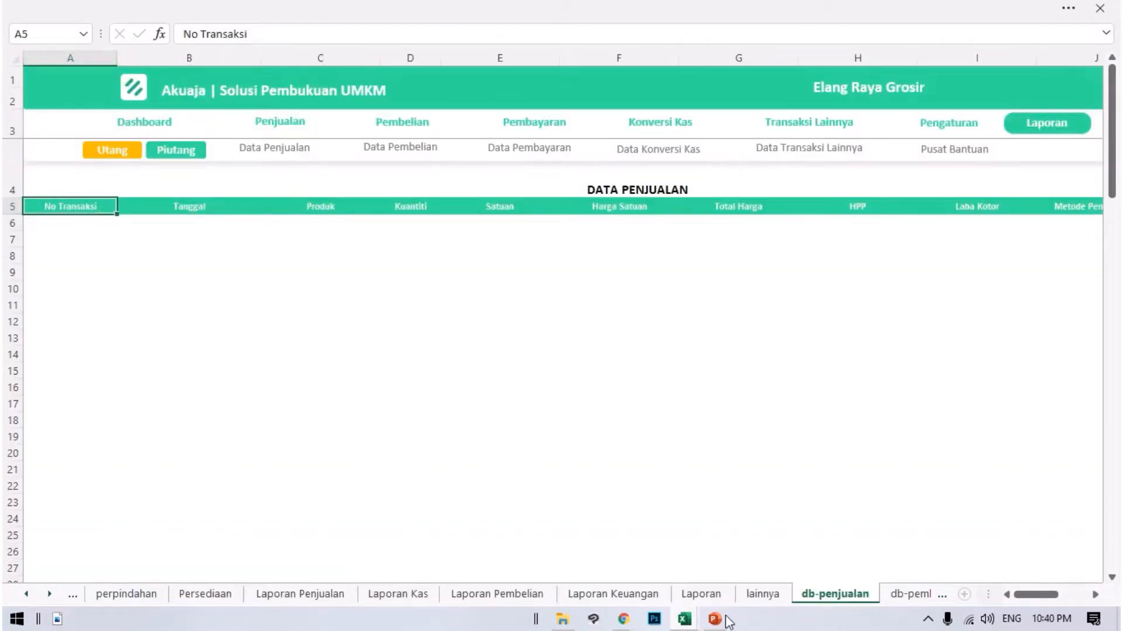
pyautogui.click(685, 619)
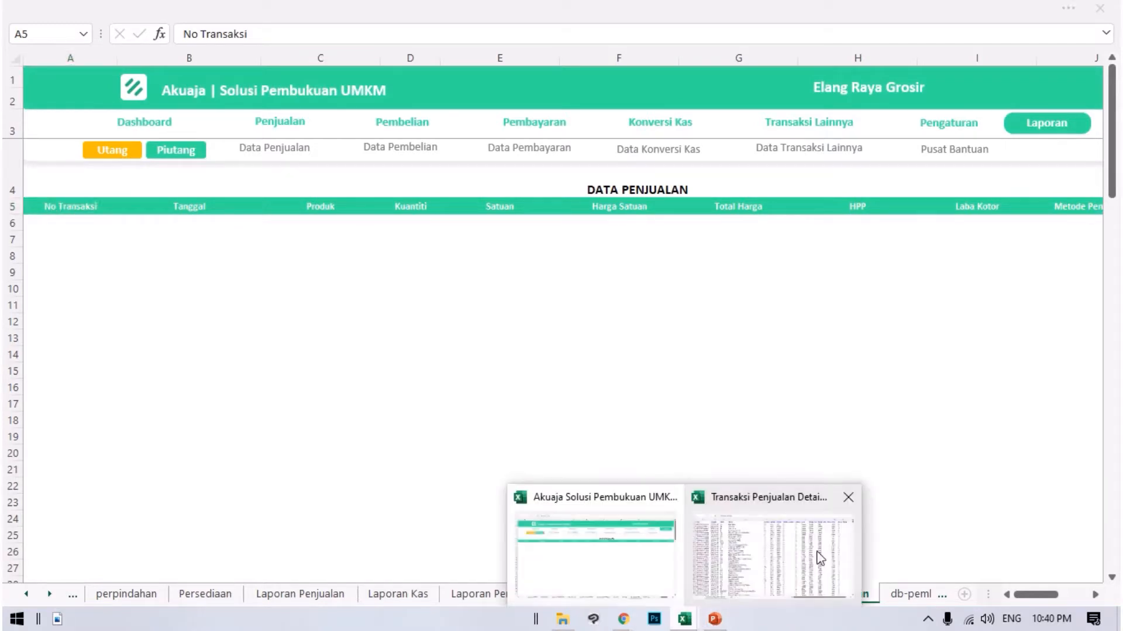
pyautogui.click(754, 535)
# Copy the faktur and tanggal data in Transaksi Penjualan Detail from row 2 through row 14710.
pyautogui.click(41, 94)
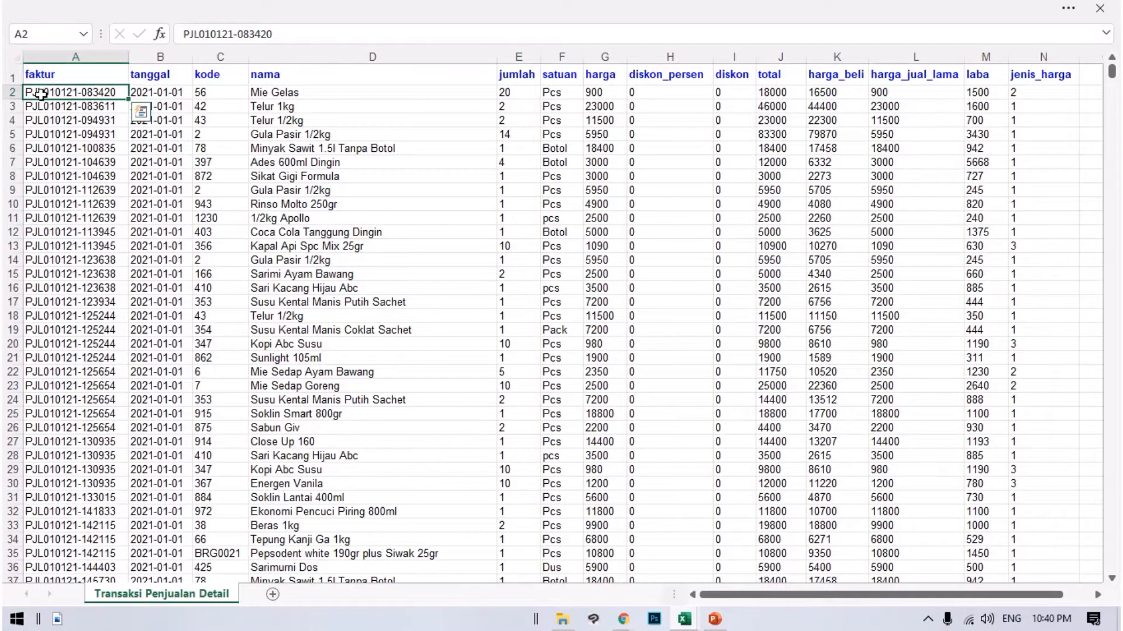
pyautogui.moveTo(33, 92); pyautogui.dragTo(175, 627)
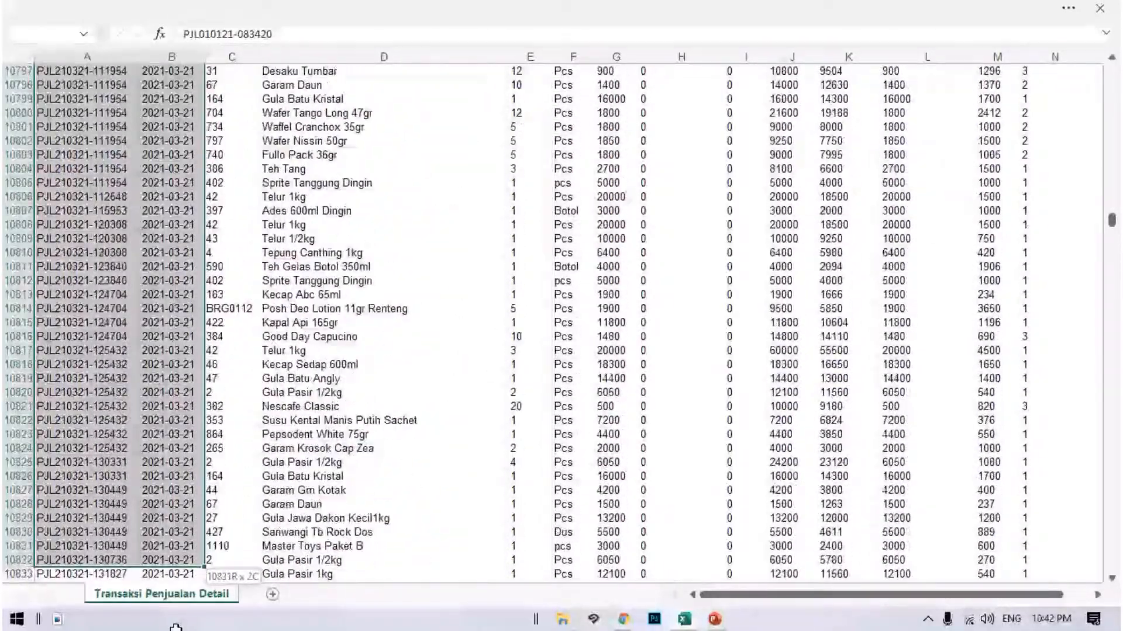
pyautogui.moveTo(175, 625); pyautogui.dragTo(181, 575)
pyautogui.moveTo(182, 585); pyautogui.dragTo(202, 562)
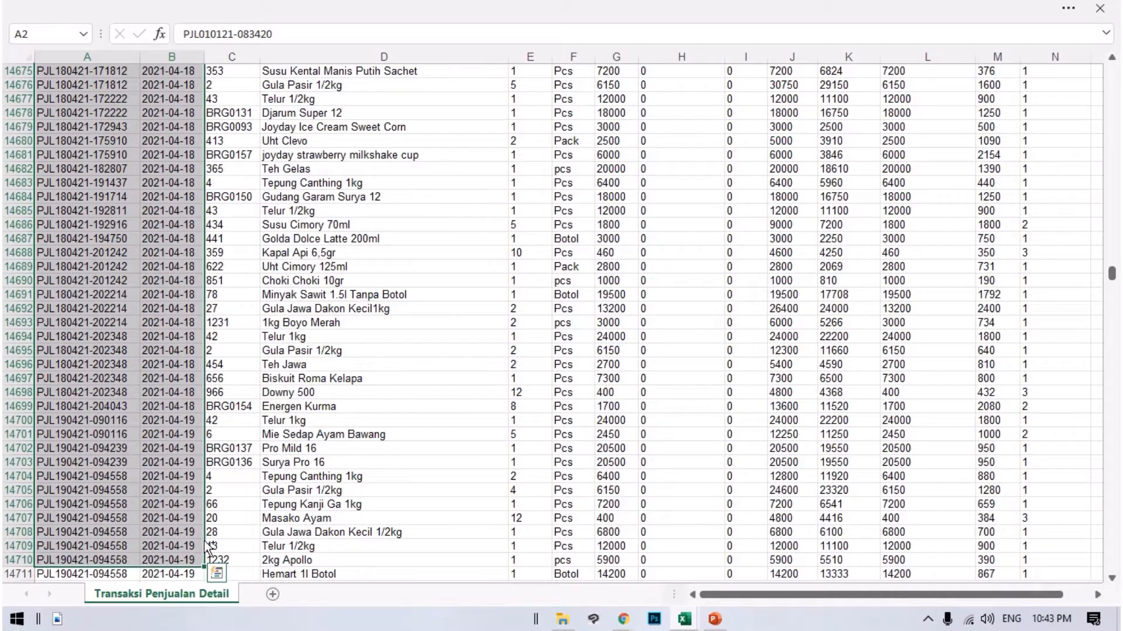
pyautogui.hotkey('ctrl', 'c')
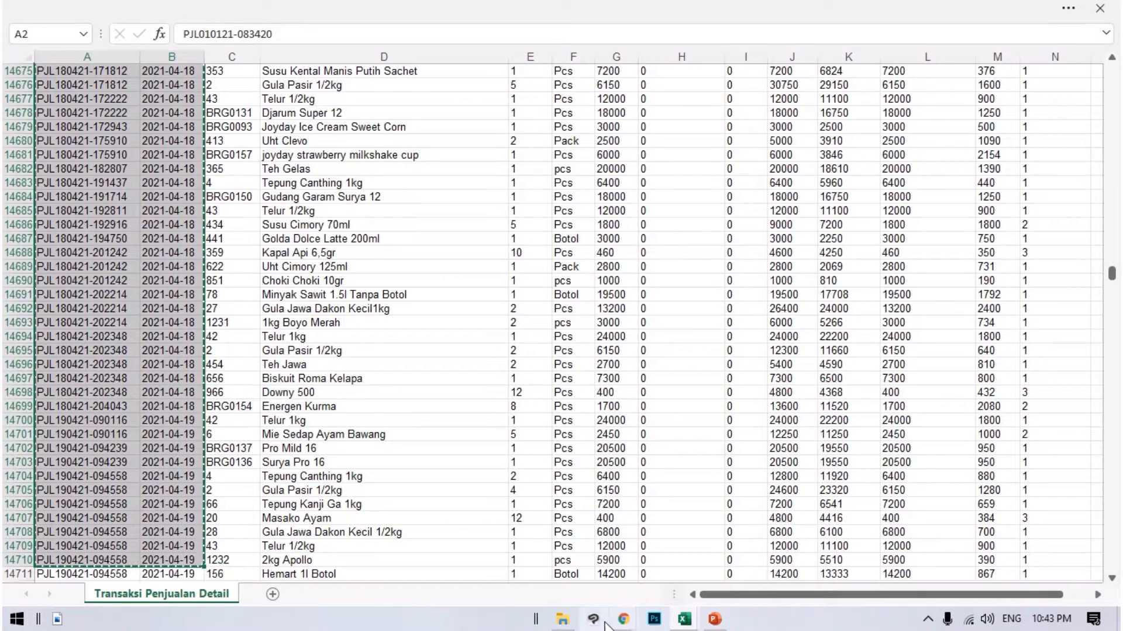
# Paste the copied sales data into Data Penjualan's No Transaksi and Tanggal columns from A6, and select Produk cell C6.
pyautogui.click(688, 621)
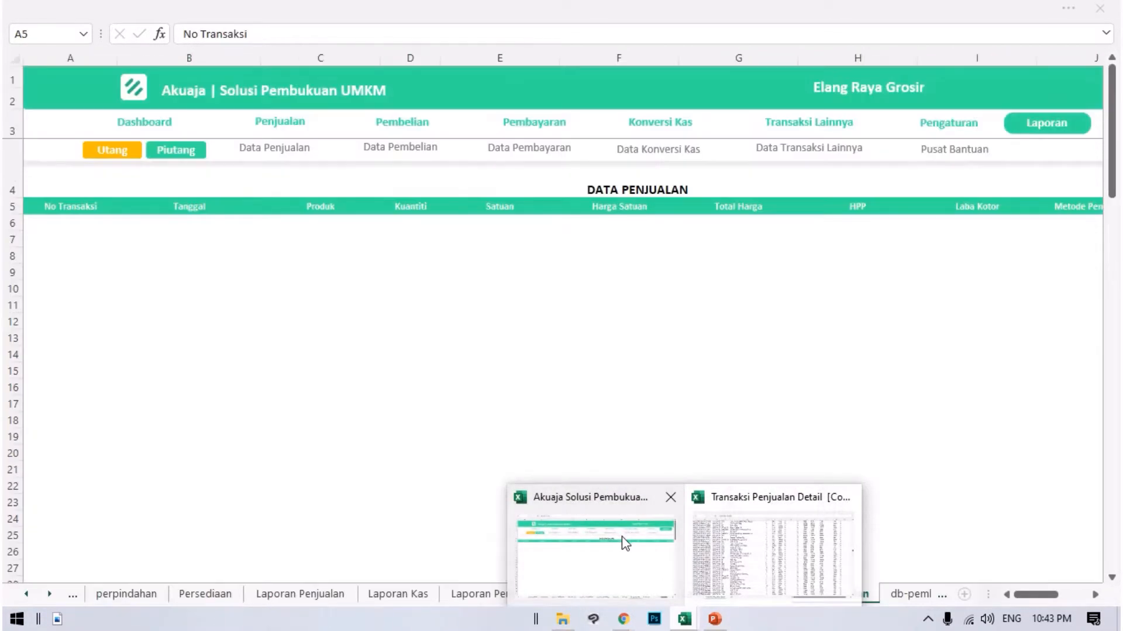
pyautogui.click(625, 544)
pyautogui.click(68, 222)
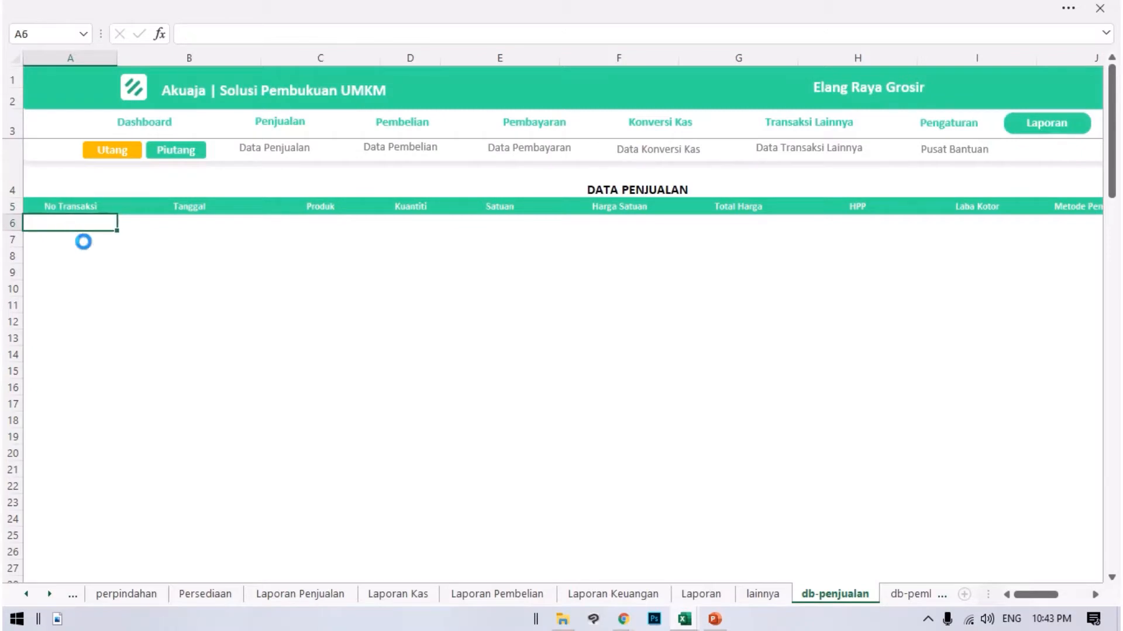
pyautogui.hotkey('ctrl', 'v')
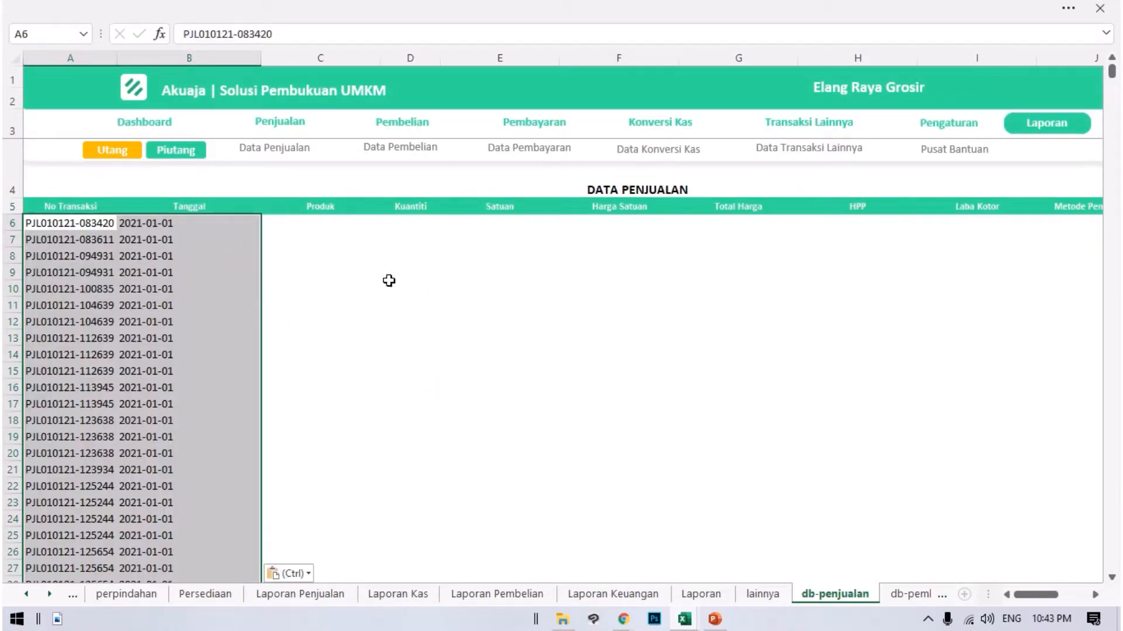
pyautogui.click(274, 235)
pyautogui.click(261, 221)
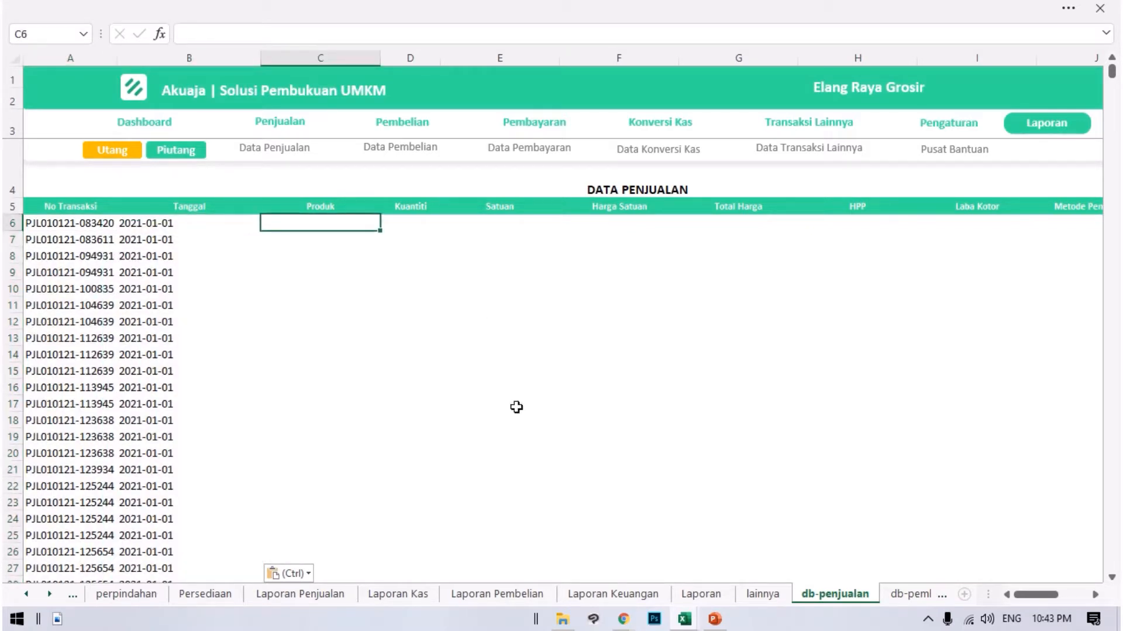
# Switch to the Transaksi Penjualan Detail workbook and fill row 14710, the last copied row, with yellow.
pyautogui.click(684, 620)
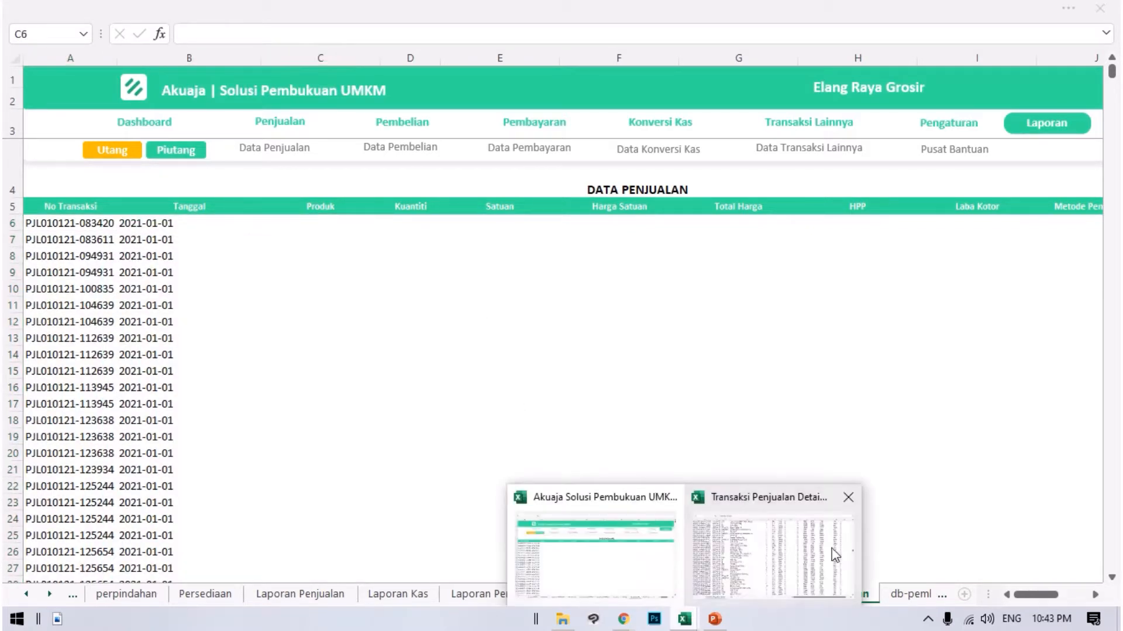
pyautogui.click(767, 548)
pyautogui.scroll(12, 388, 346)
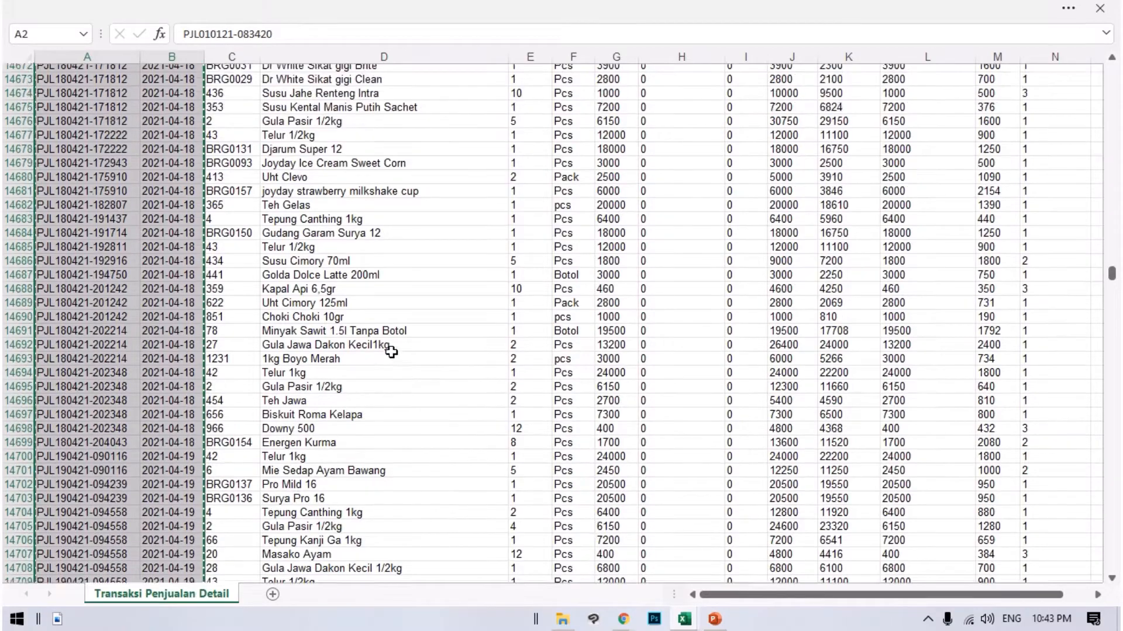
pyautogui.scroll(5, 278, 231)
pyautogui.scroll(-18, 407, 295)
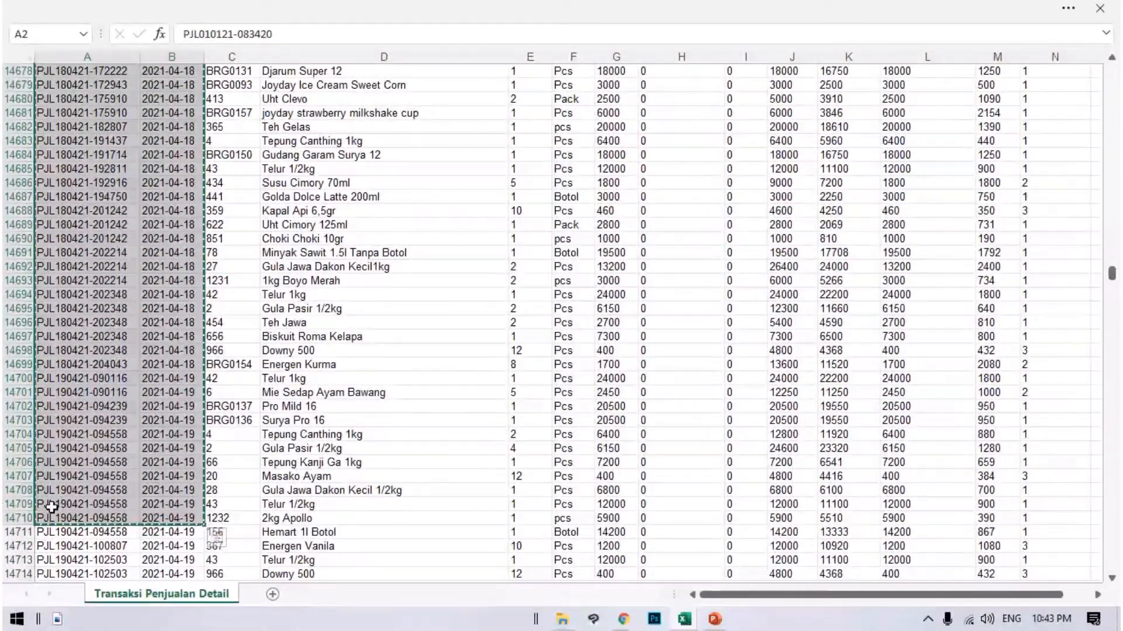
pyautogui.click(8, 518)
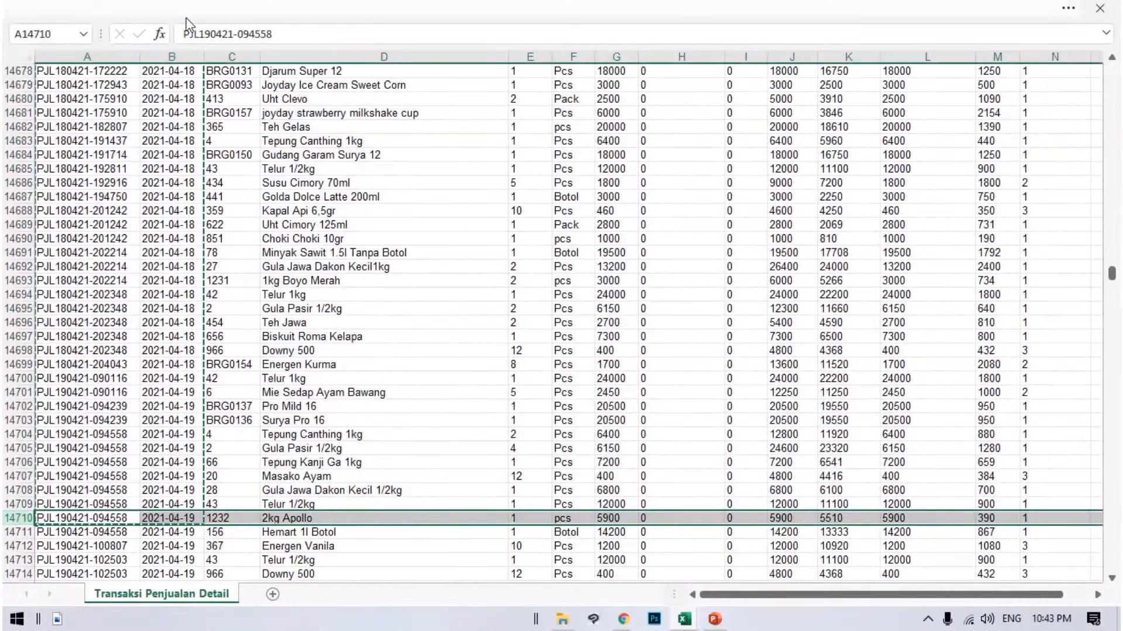
pyautogui.click(1105, 33)
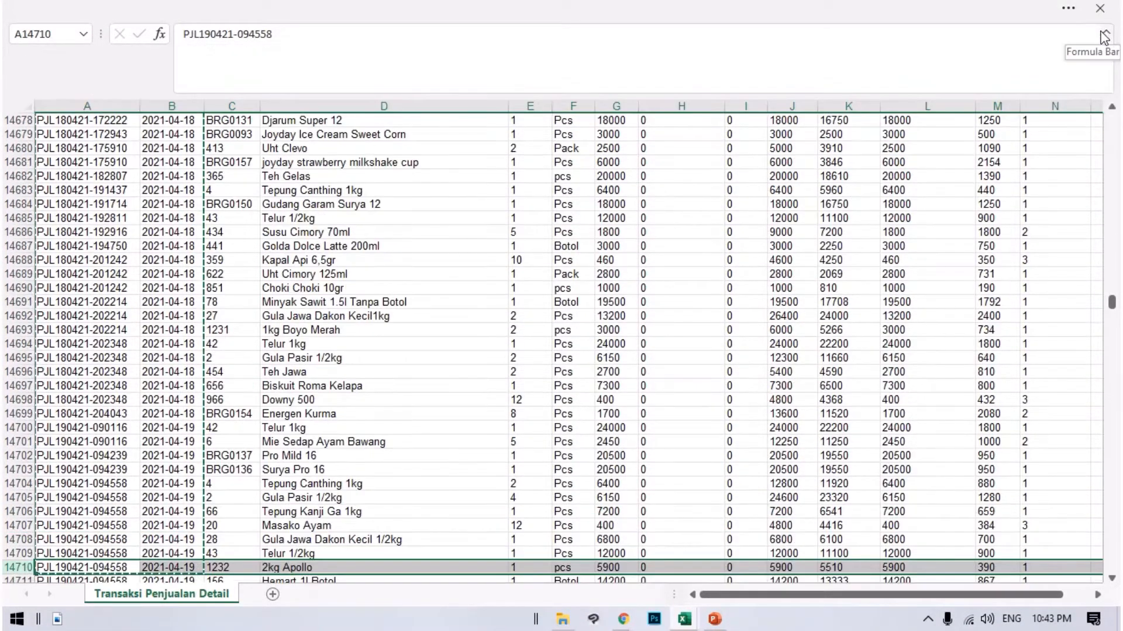
pyautogui.click(1067, 8)
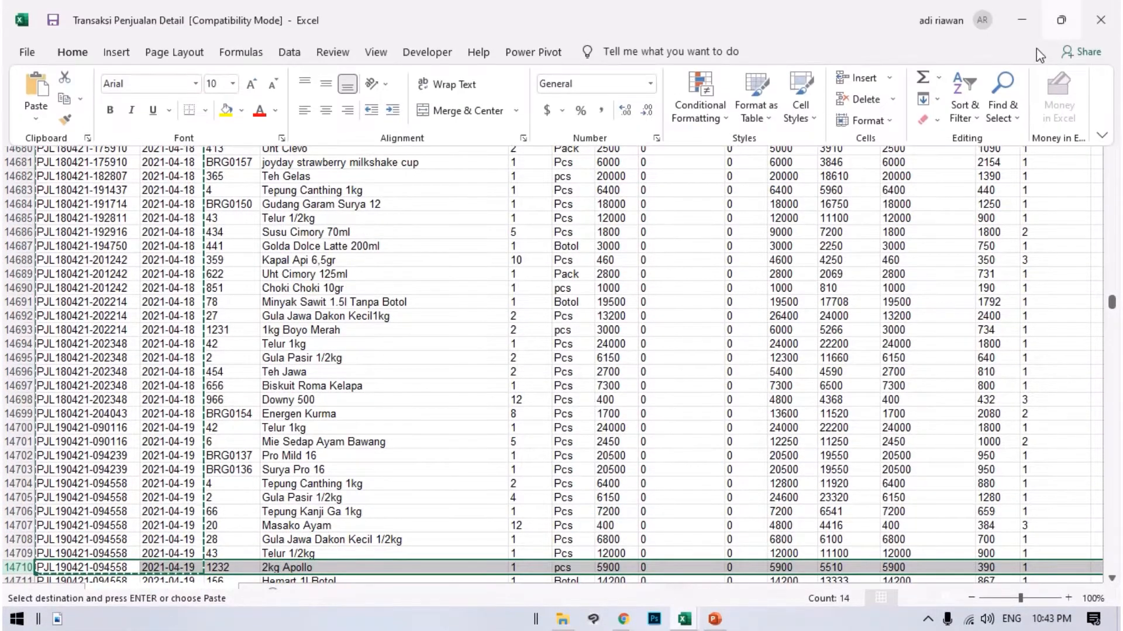
pyautogui.click(225, 111)
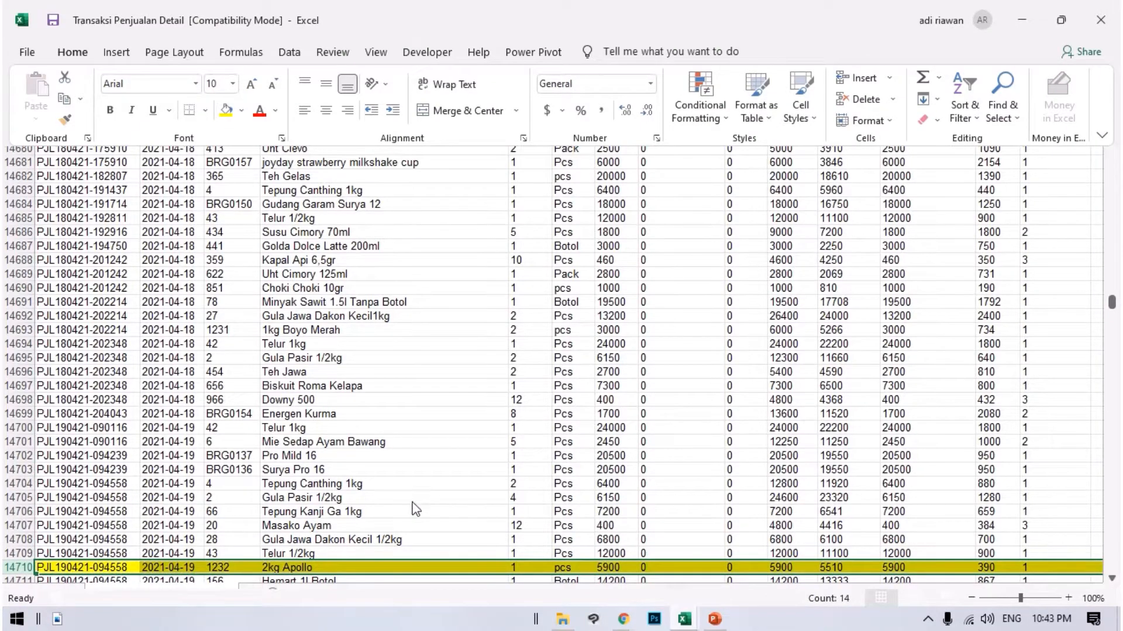
# Copy the nama column data in Transaksi Penjualan Detail, covering D2 through D14710.
pyautogui.scroll(-2, 391, 457)
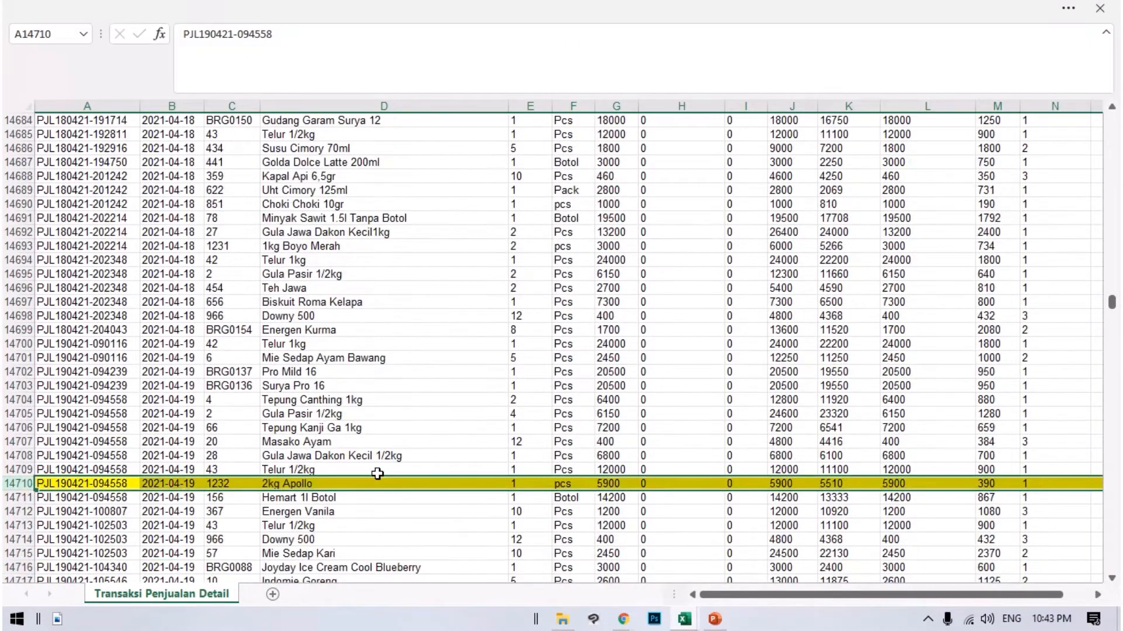
pyautogui.click(383, 469)
pyautogui.moveTo(464, 489); pyautogui.dragTo(293, 2)
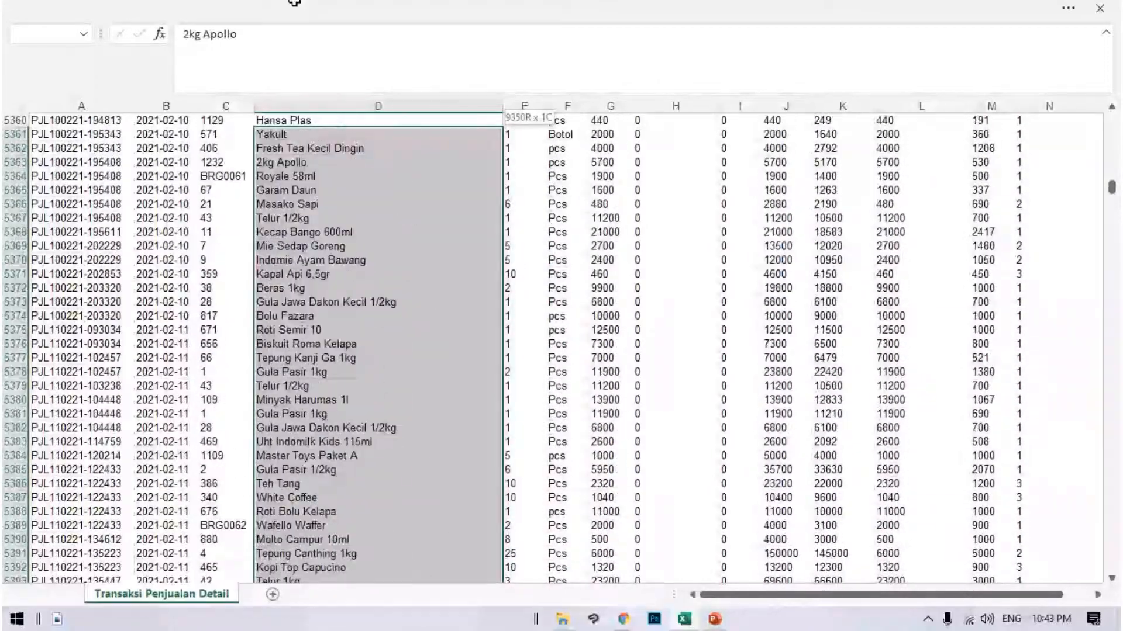
pyautogui.moveTo(295, 2); pyautogui.dragTo(294, 3)
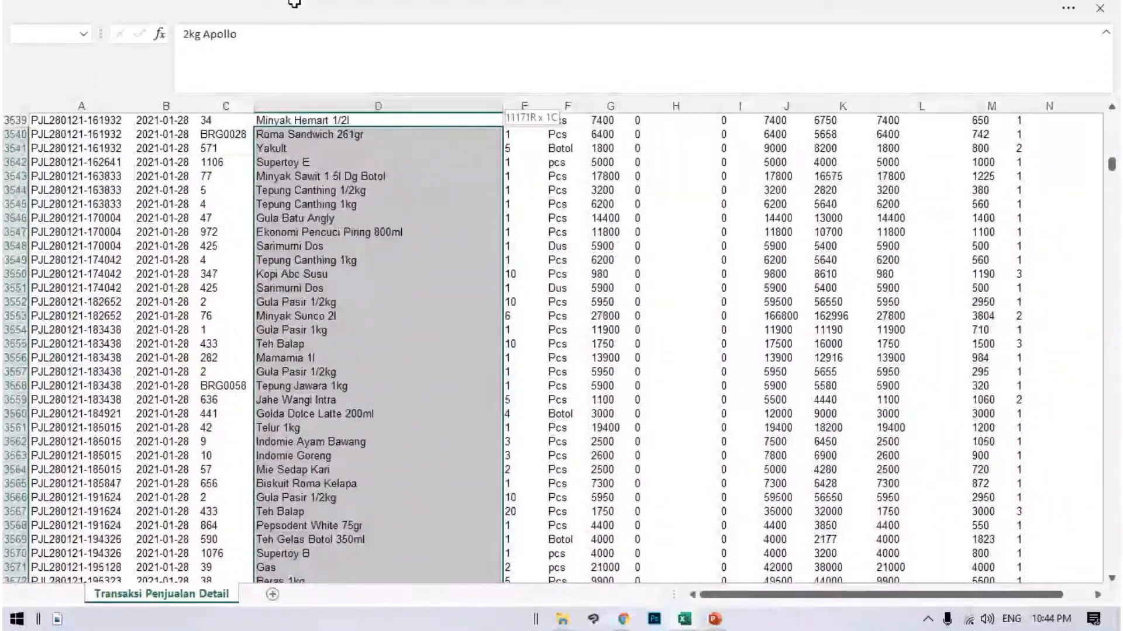
pyautogui.moveTo(294, 3); pyautogui.dragTo(296, 2)
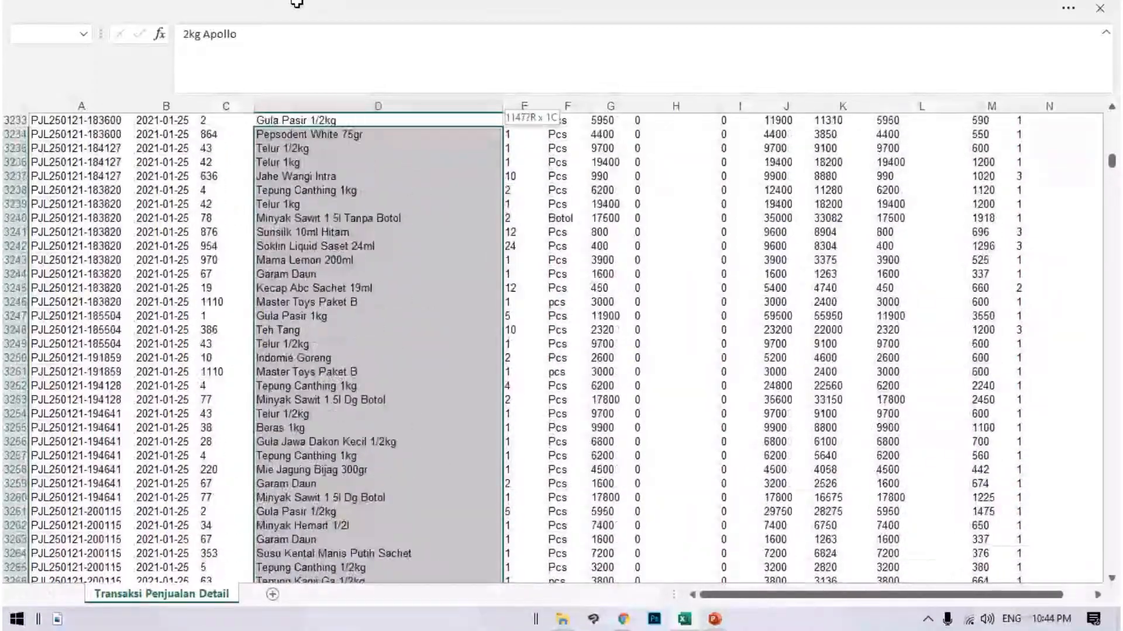
pyautogui.moveTo(297, 2); pyautogui.dragTo(296, 2)
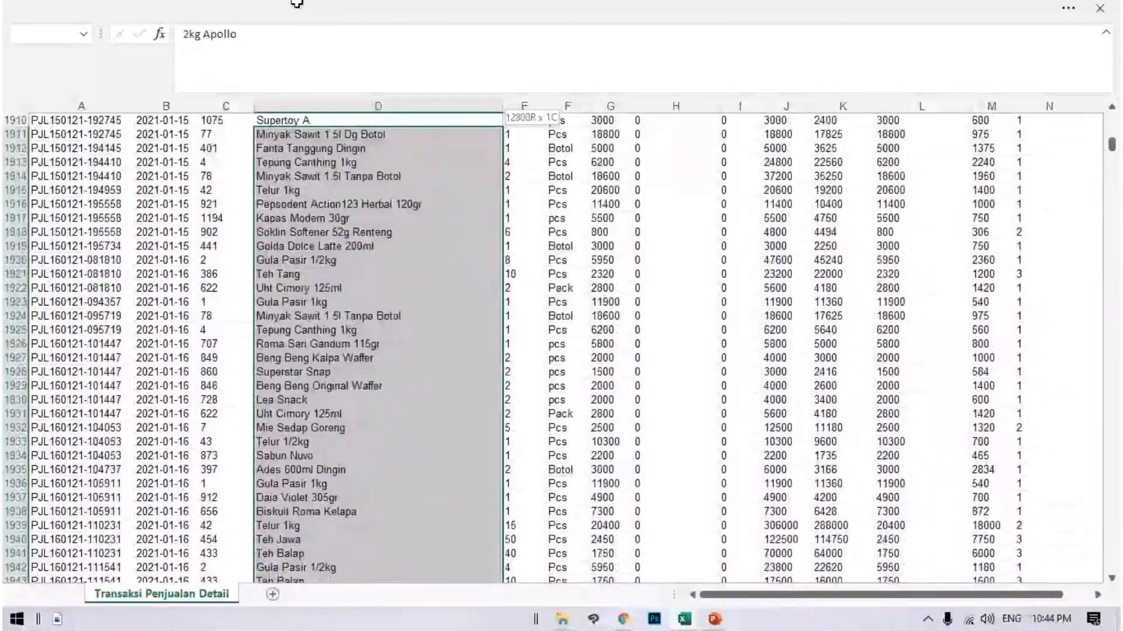
pyautogui.moveTo(296, 2); pyautogui.dragTo(328, 22)
pyautogui.moveTo(356, 105); pyautogui.dragTo(326, 140)
pyautogui.hotkey('ctrl', 'c')
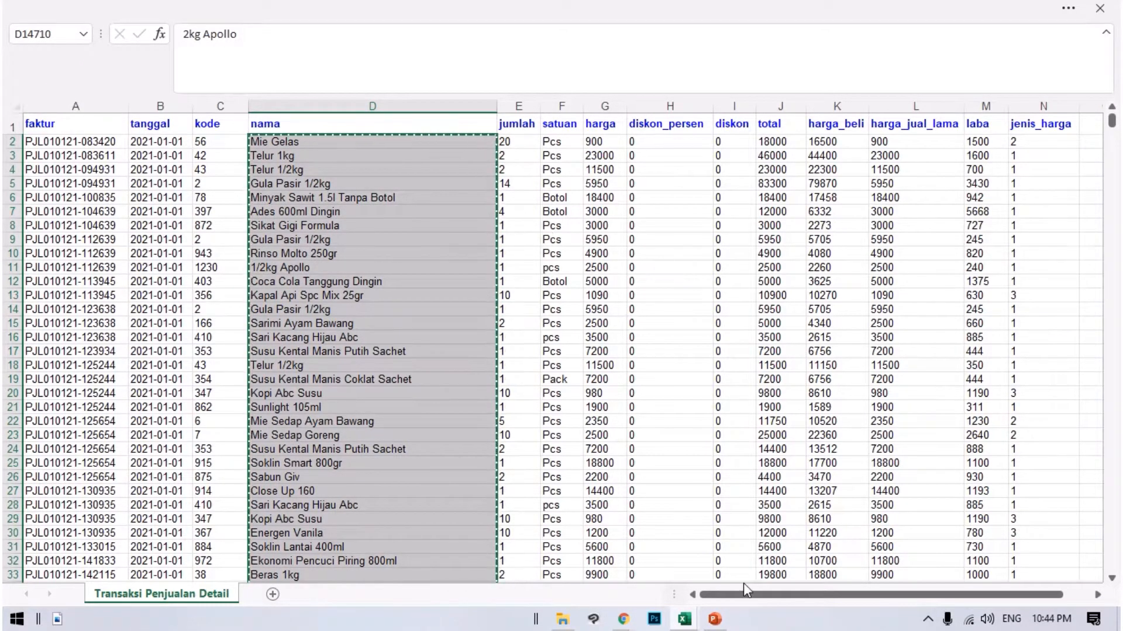
# Paste the copied product names into the Akuaja workbook's Produk column from C6 and autofit that column's width.
pyautogui.click(684, 619)
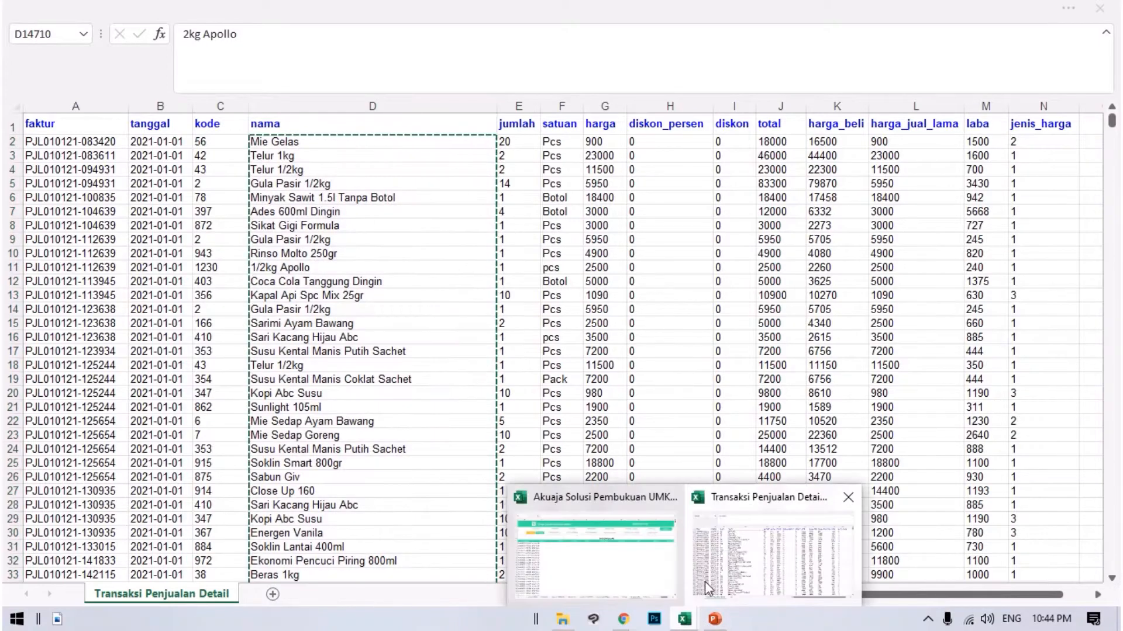
pyautogui.click(621, 544)
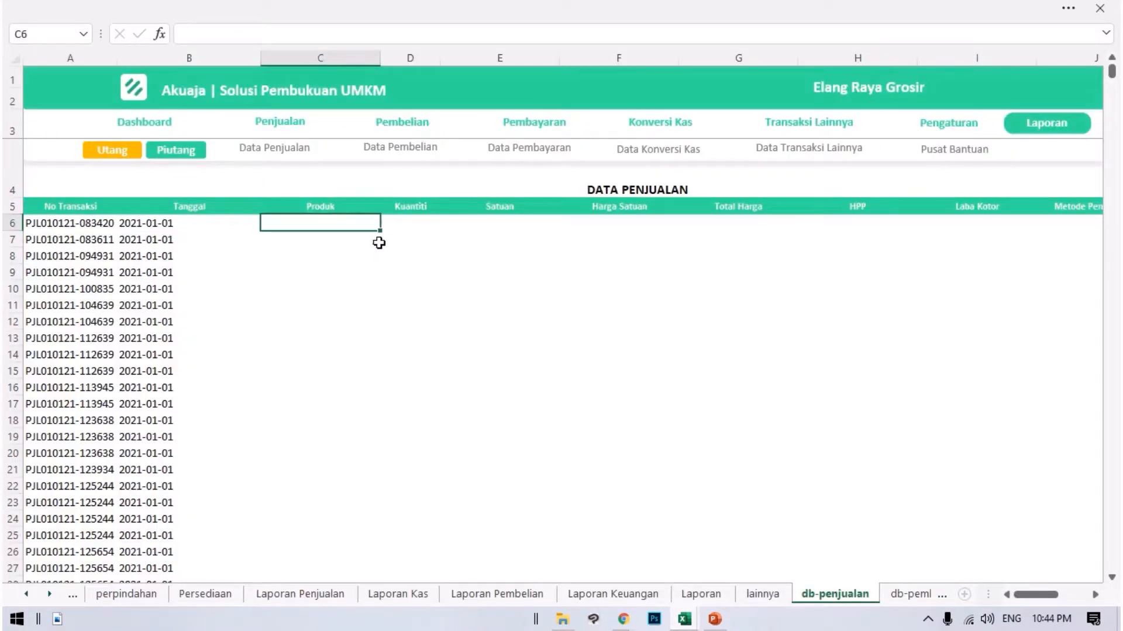
pyautogui.hotkey('ctrl', 'v')
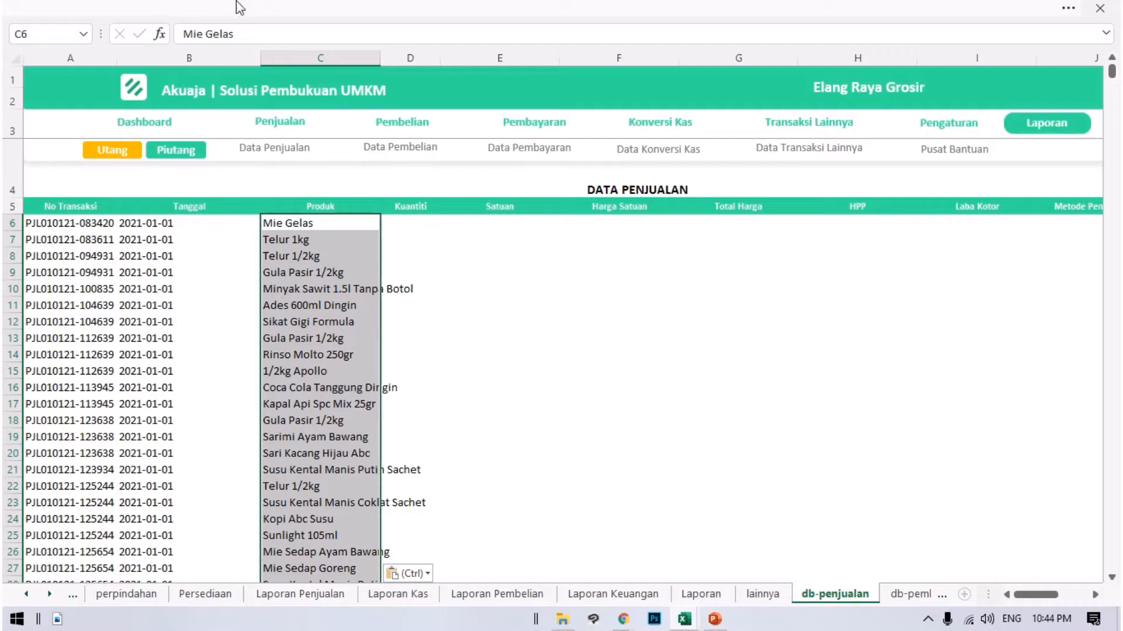
pyautogui.doubleClick(379, 63)
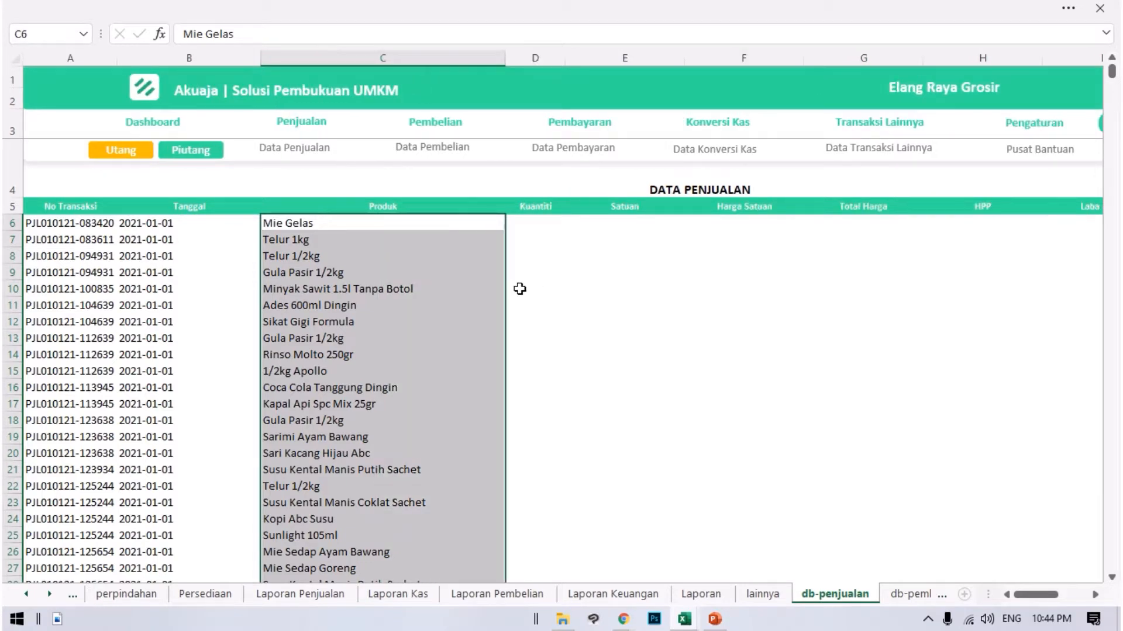
pyautogui.click(541, 299)
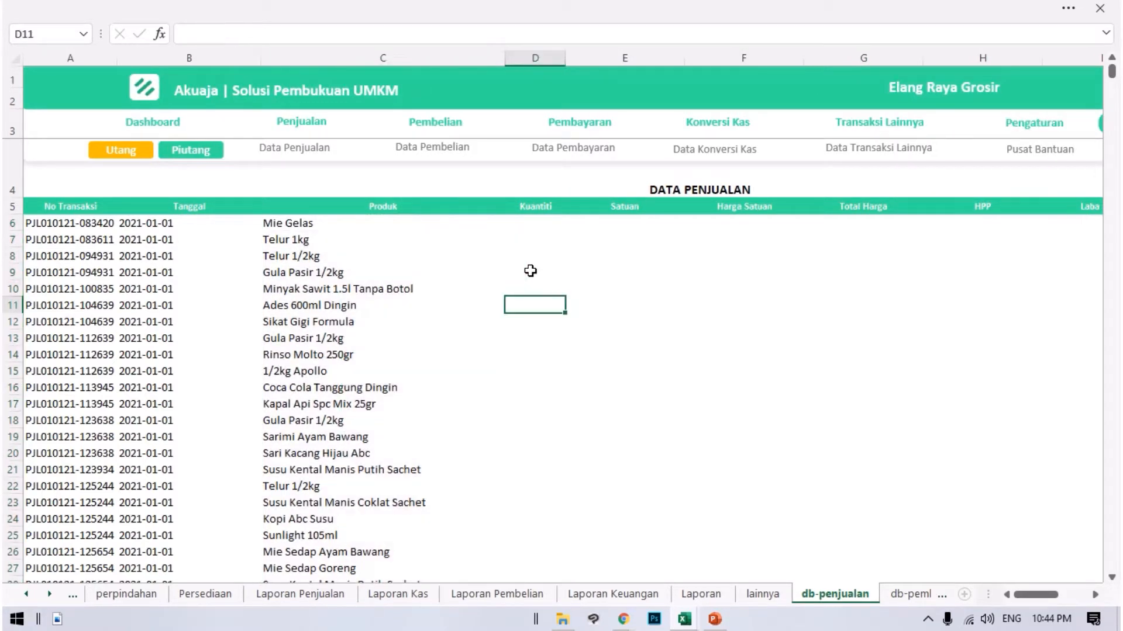
pyautogui.click(519, 244)
pyautogui.click(539, 229)
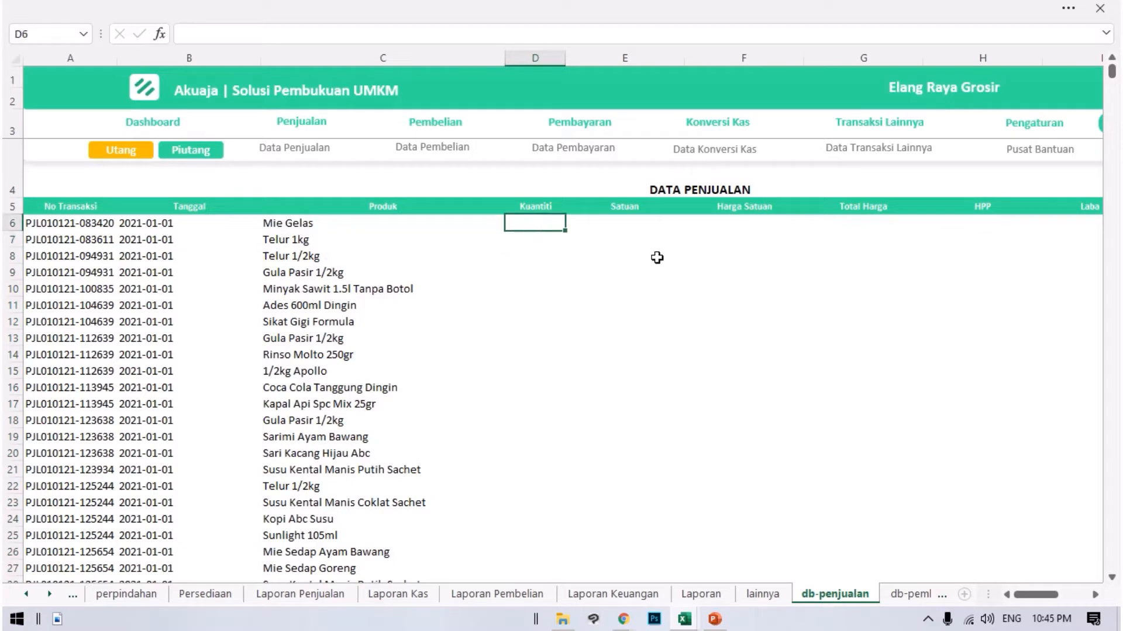
pyautogui.moveTo(353, 260); pyautogui.dragTo(397, 273)
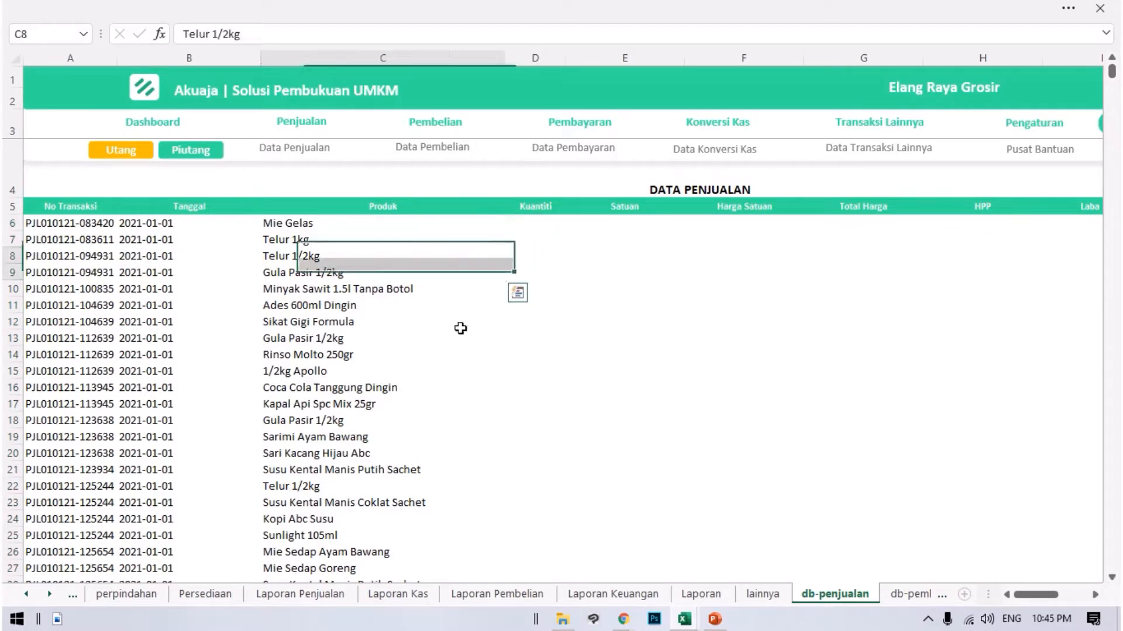
pyautogui.click(527, 237)
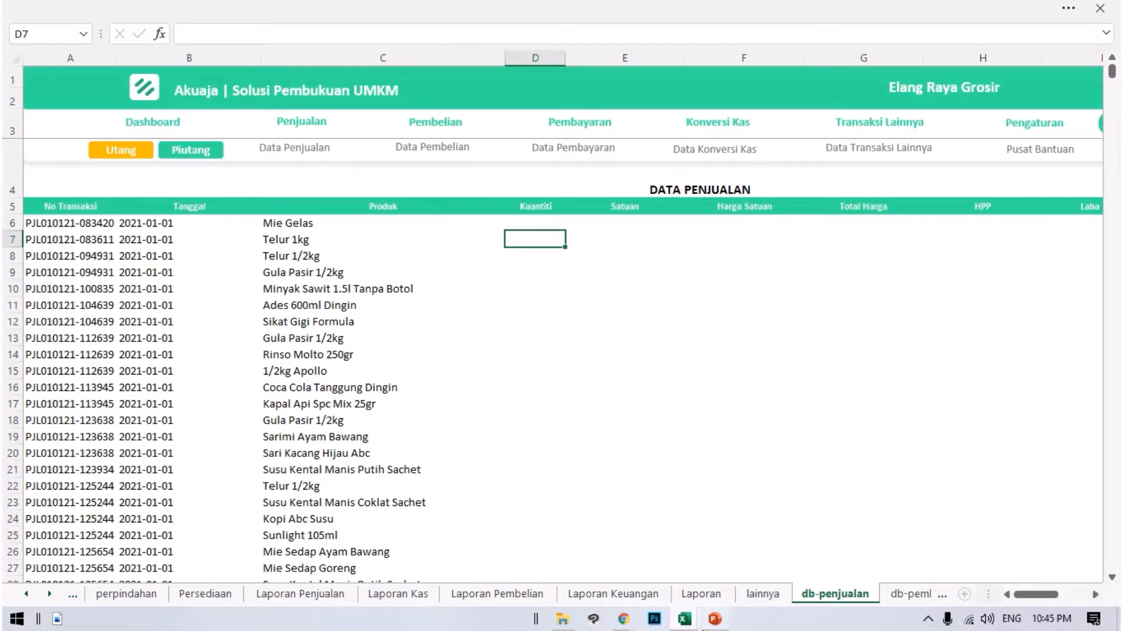
# Copy the jumlah and satuan data in Transaksi Penjualan Detail from E2 through the yellow row 14710.
pyautogui.moveTo(685, 621)
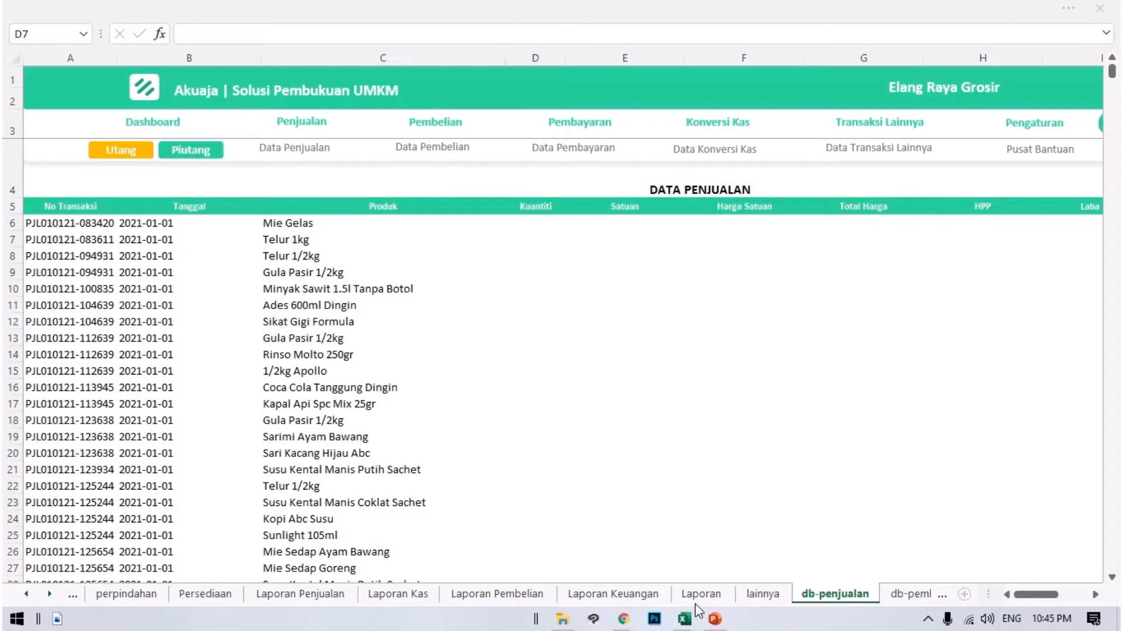
pyautogui.click(698, 611)
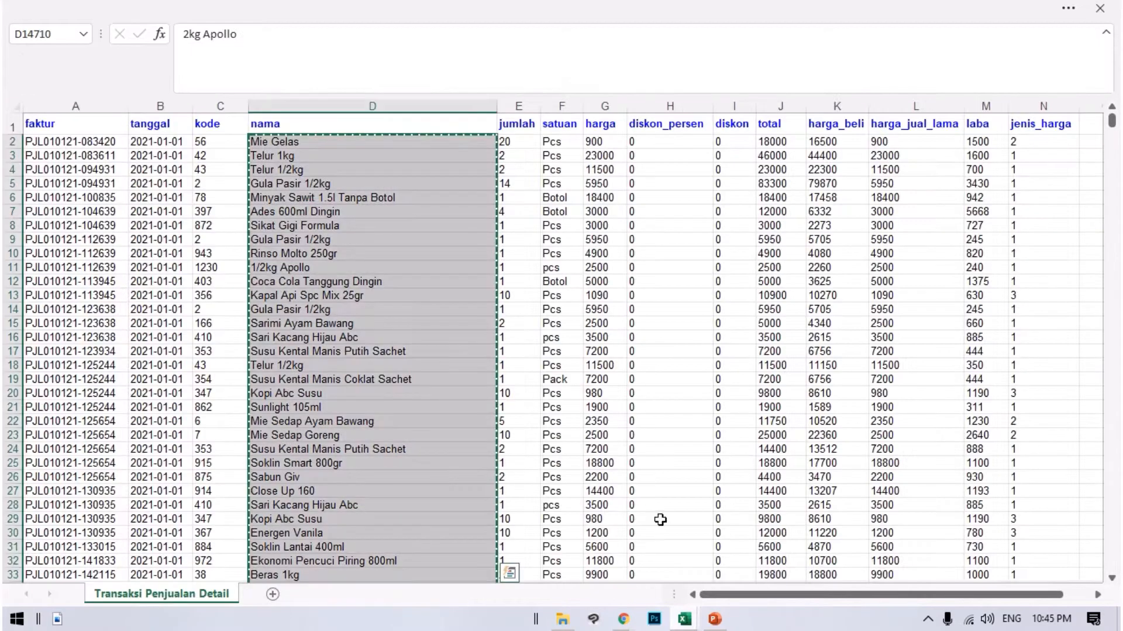
pyautogui.click(523, 143)
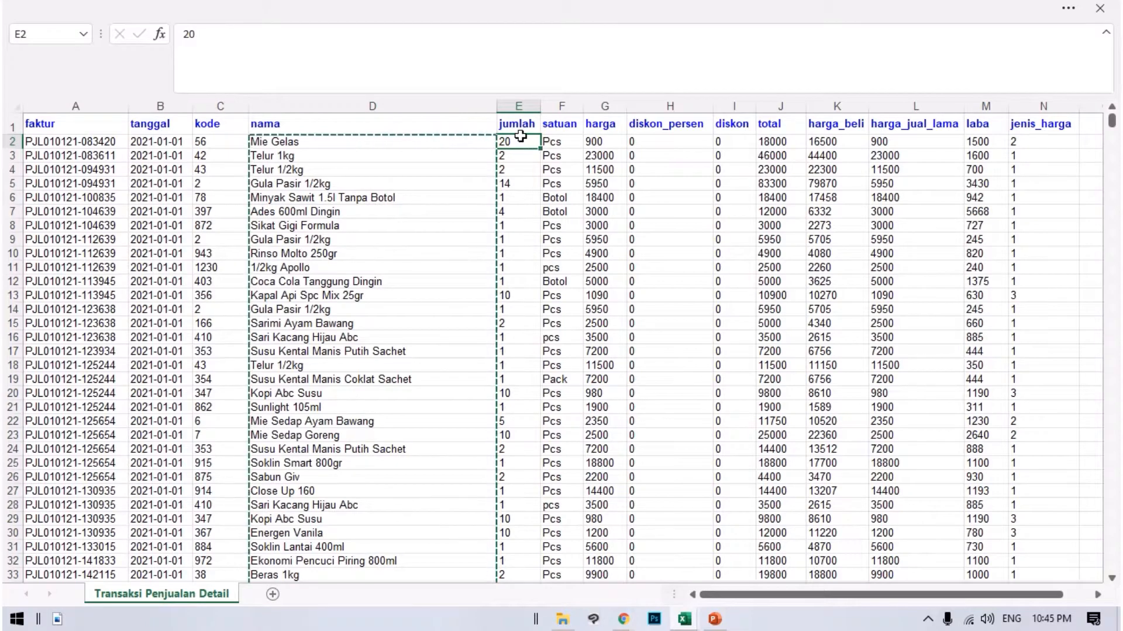
pyautogui.moveTo(521, 154); pyautogui.dragTo(546, 619)
pyautogui.moveTo(538, 617)
pyautogui.mouseDown()
pyautogui.moveTo(549, 623)
pyautogui.moveTo(537, 619)
pyautogui.mouseUp()
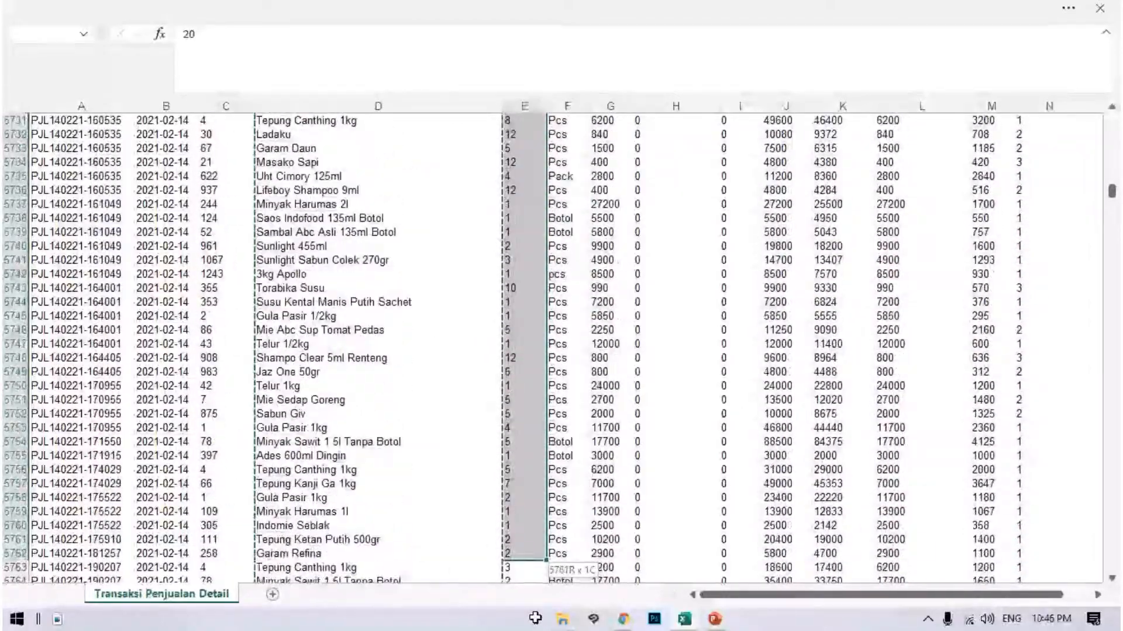
pyautogui.moveTo(535, 618); pyautogui.dragTo(533, 618)
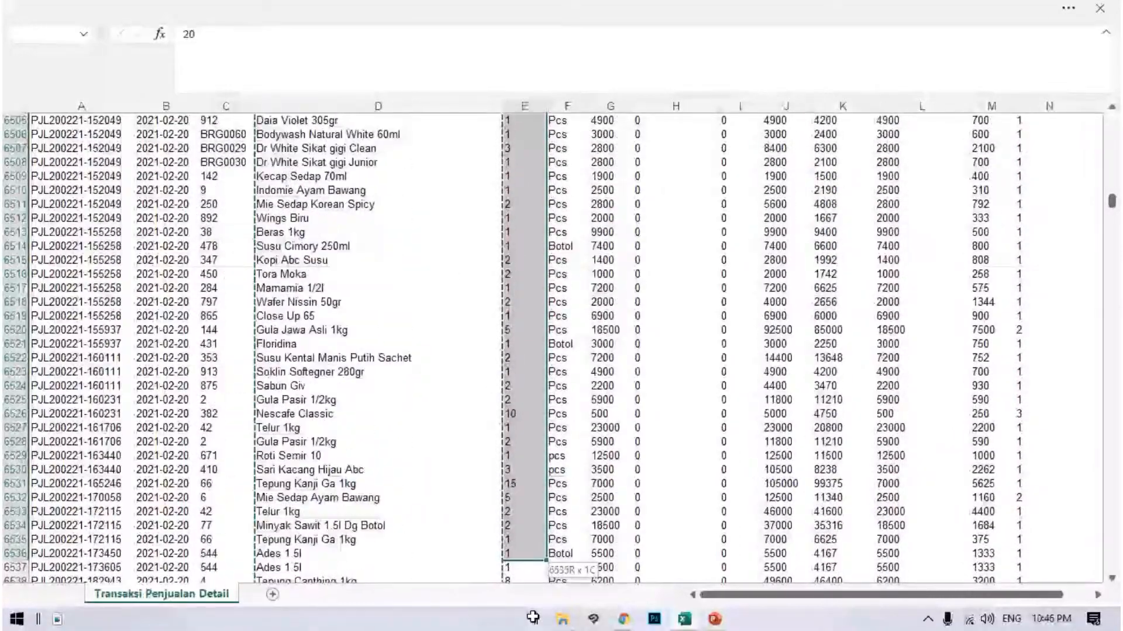
pyautogui.moveTo(532, 618); pyautogui.dragTo(569, 622)
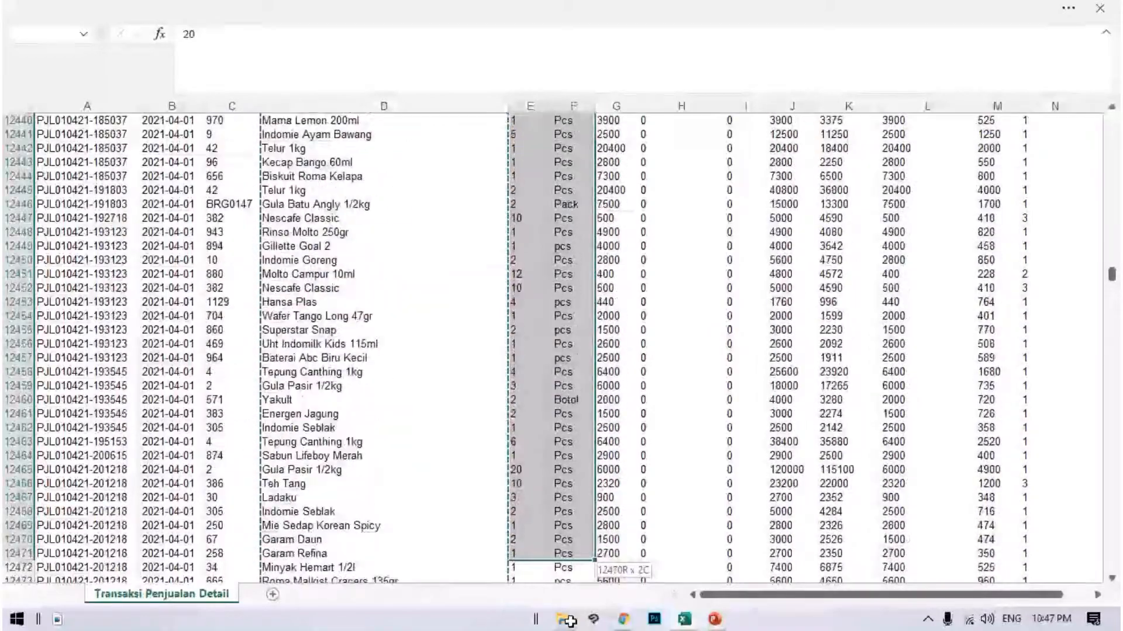
pyautogui.moveTo(568, 619); pyautogui.dragTo(584, 330)
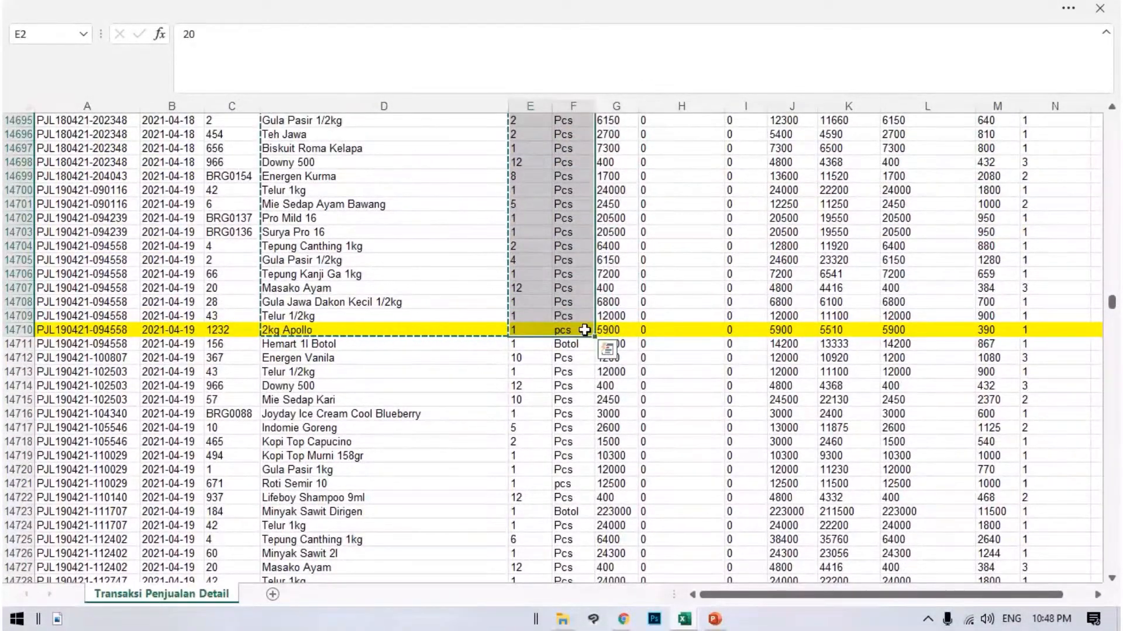
pyautogui.click(607, 350)
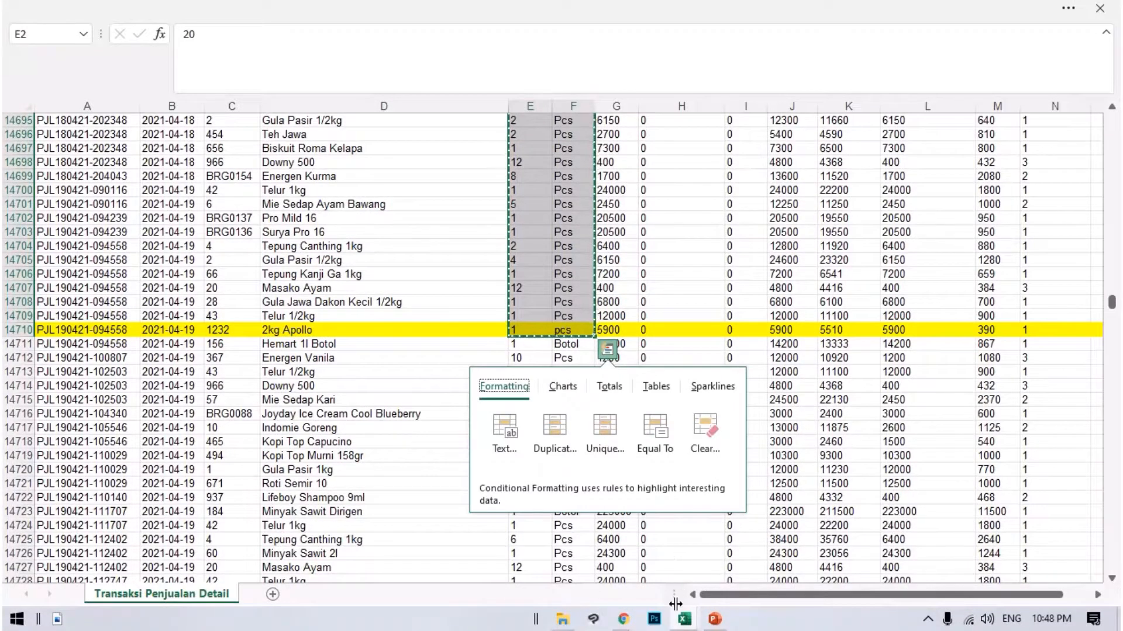
# Paste the copied quantities and units into Data Penjualan's Kuantiti and Satuan columns from D6, and select Harga Satuan cell F6.
pyautogui.moveTo(684, 620)
pyautogui.click(649, 581)
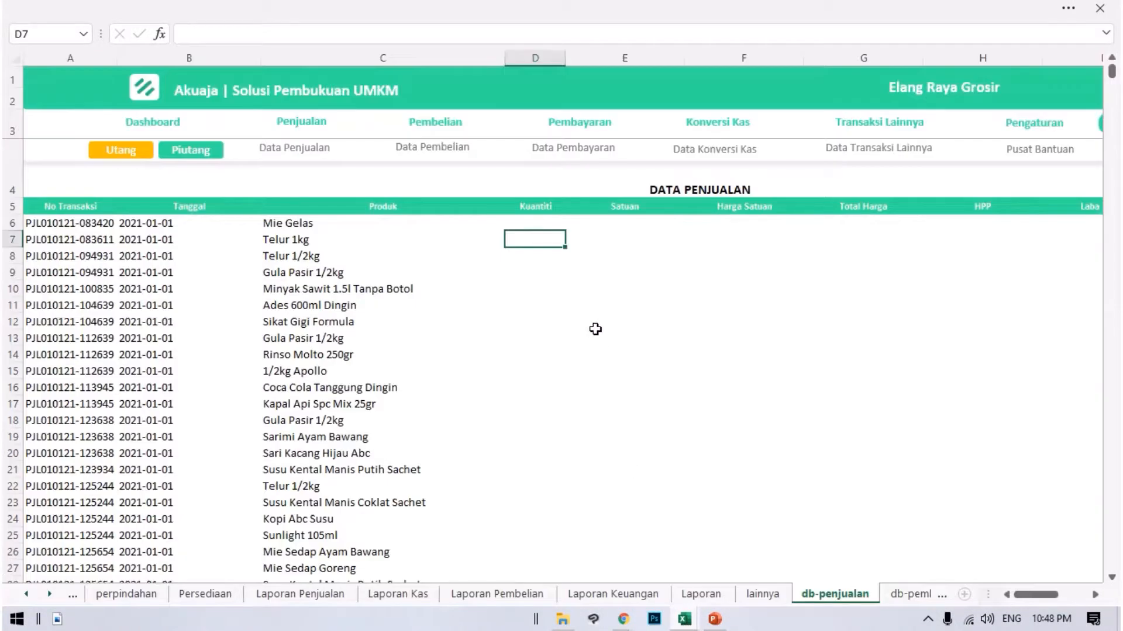
pyautogui.click(542, 222)
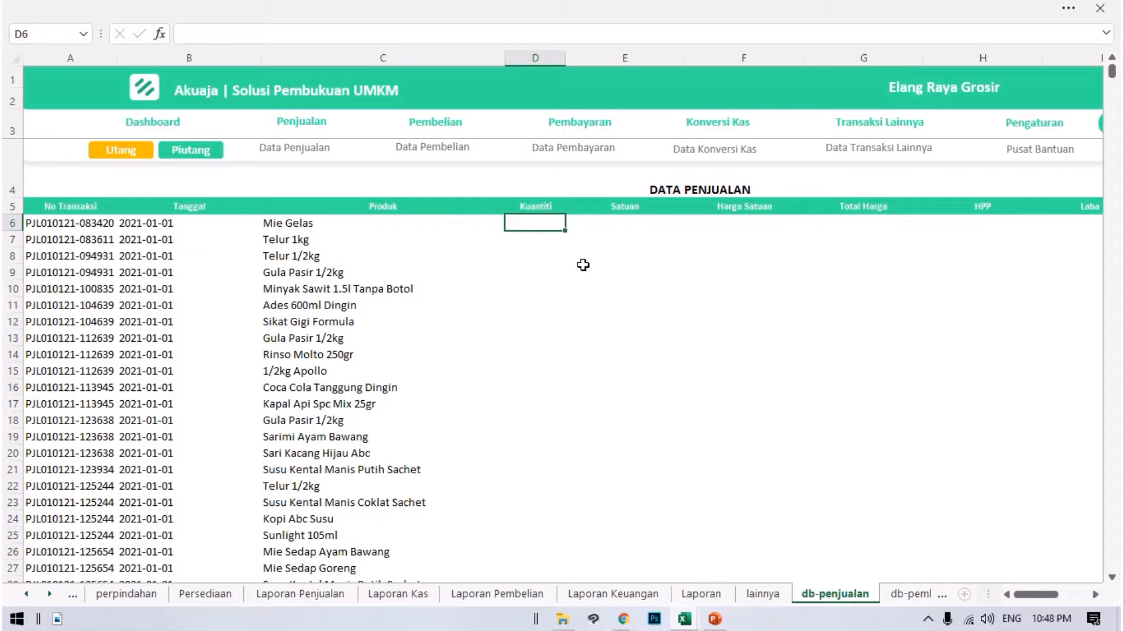
pyautogui.hotkey('ctrl', 'v')
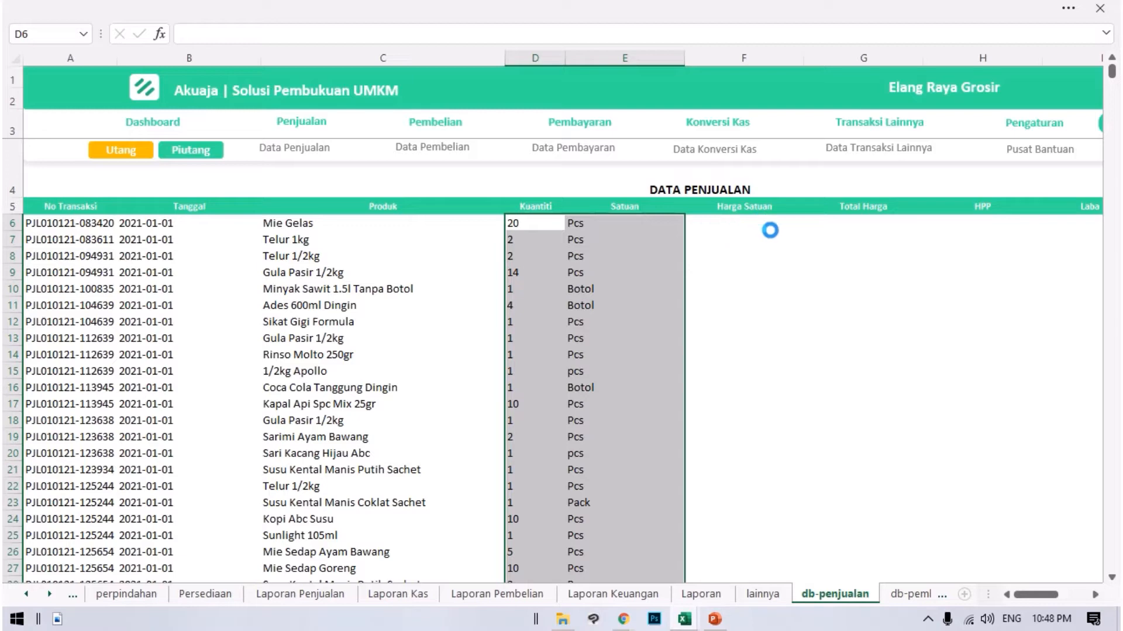
pyautogui.scroll(-12, 630, 264)
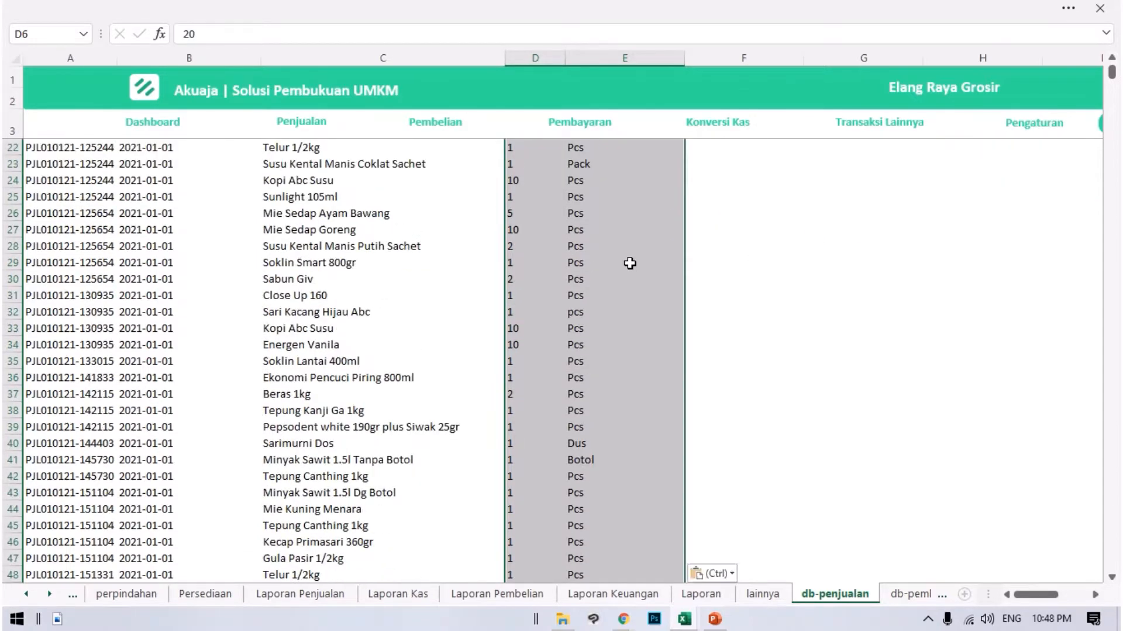
pyautogui.scroll(12, 713, 303)
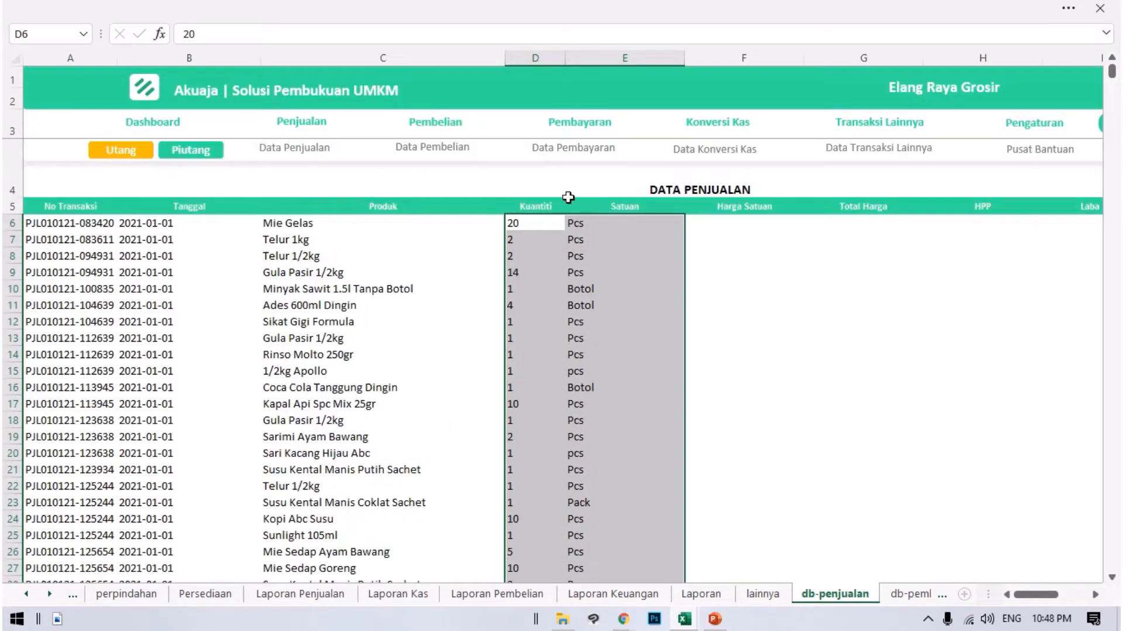
pyautogui.click(752, 225)
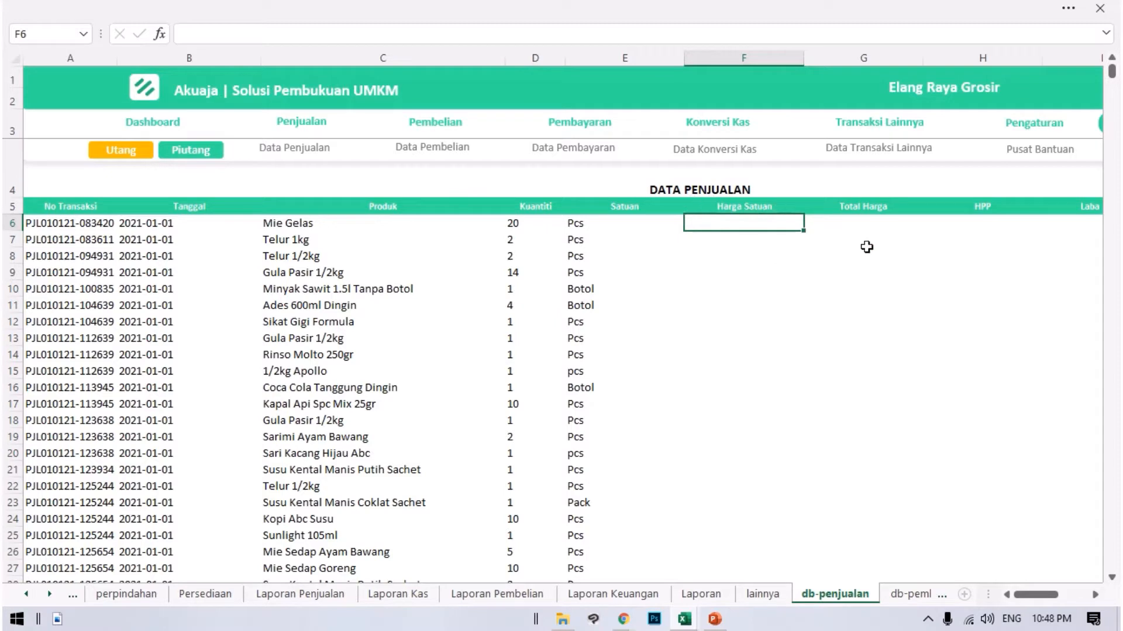
# Copy the harga column data in Transaksi Penjualan Detail, covering G2 through the yellow row 14710.
pyautogui.click(689, 619)
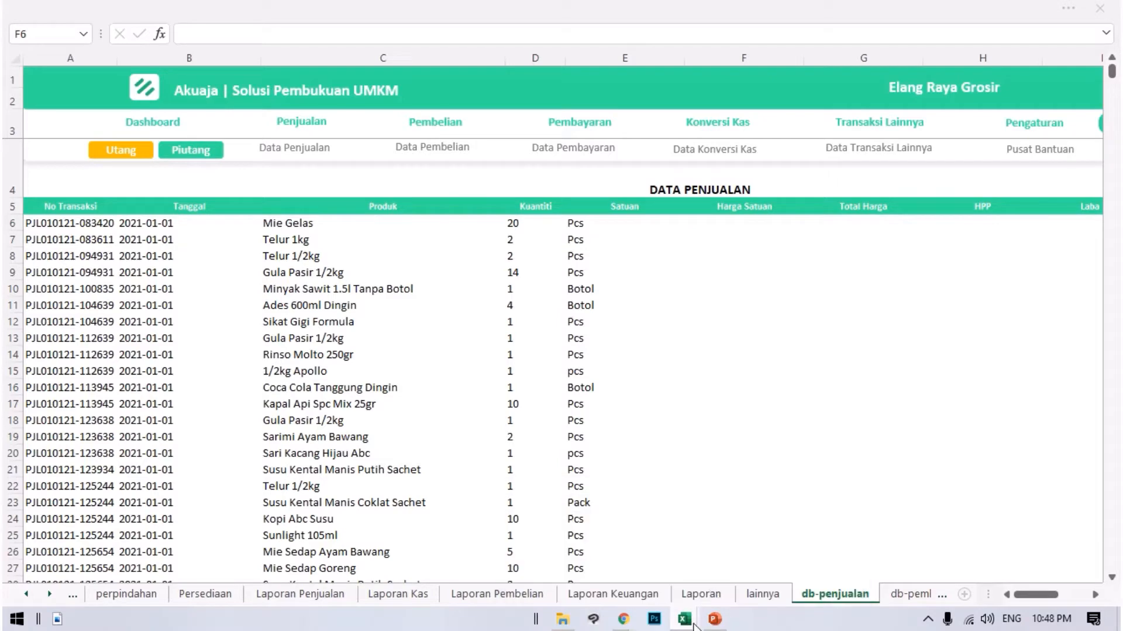
pyautogui.moveTo(695, 624)
pyautogui.click(744, 556)
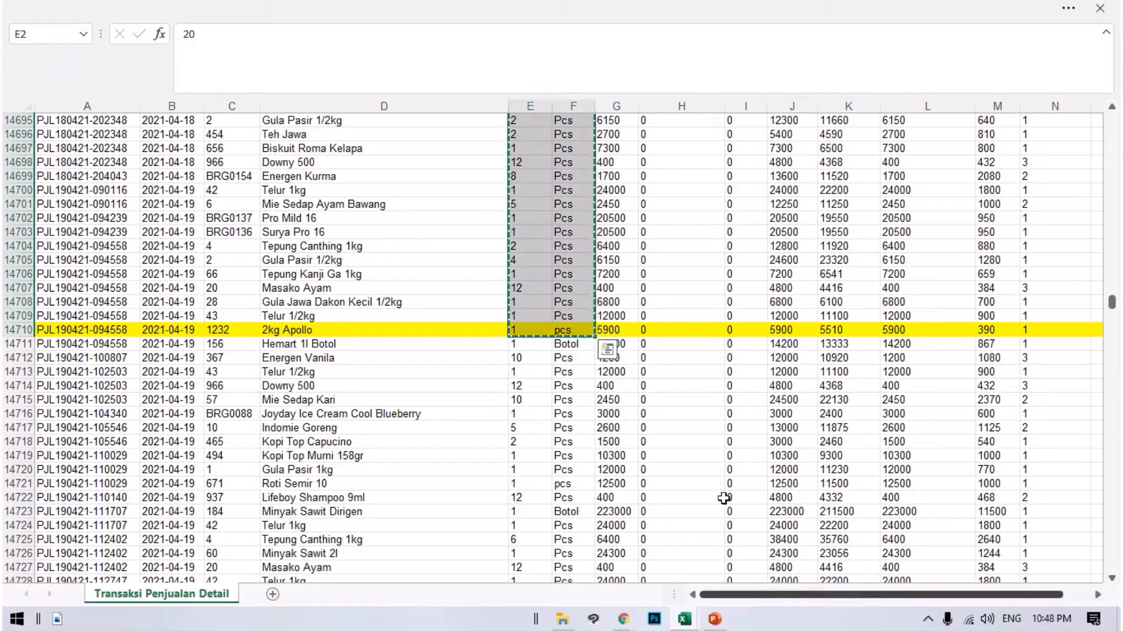
pyautogui.scroll(3, 596, 224)
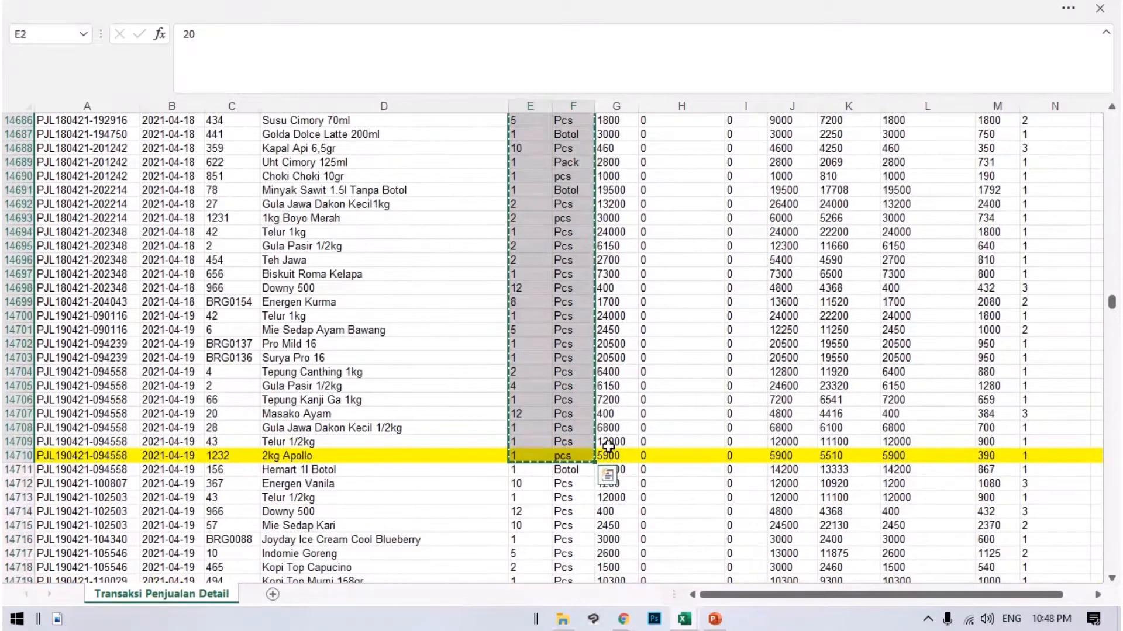
pyautogui.click(612, 455)
pyautogui.moveTo(545, 167); pyautogui.dragTo(628, 9)
pyautogui.moveTo(627, 9); pyautogui.dragTo(619, 141)
pyautogui.hotkey('ctrl', 'c')
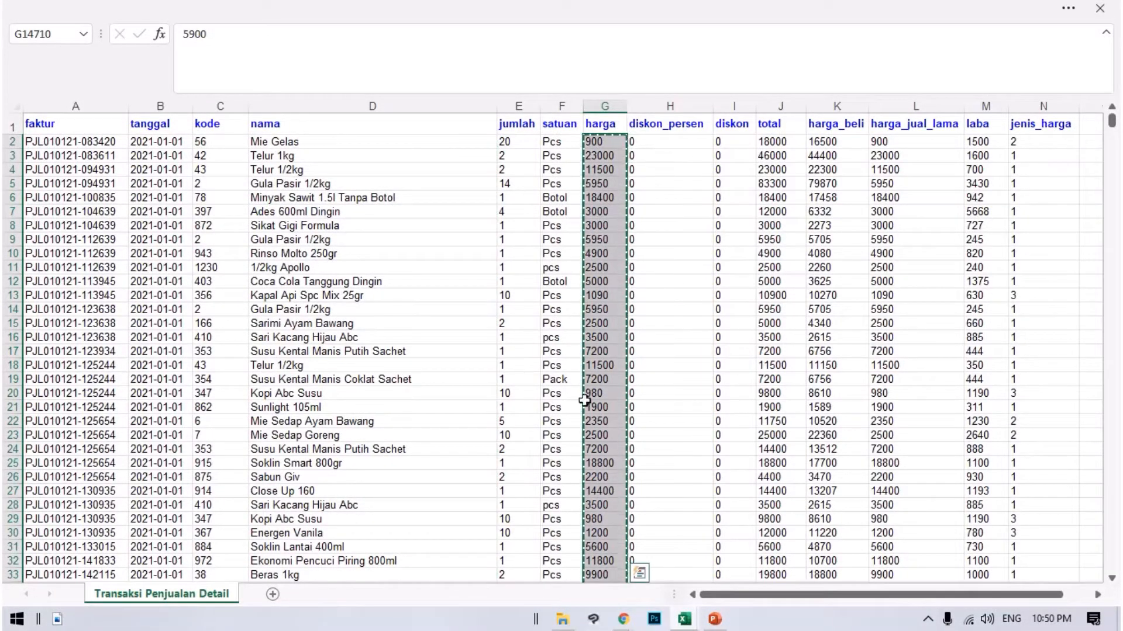
# Paste the copied prices into the Akuaja workbook's Harga Satuan column from F6.
pyautogui.moveTo(696, 623)
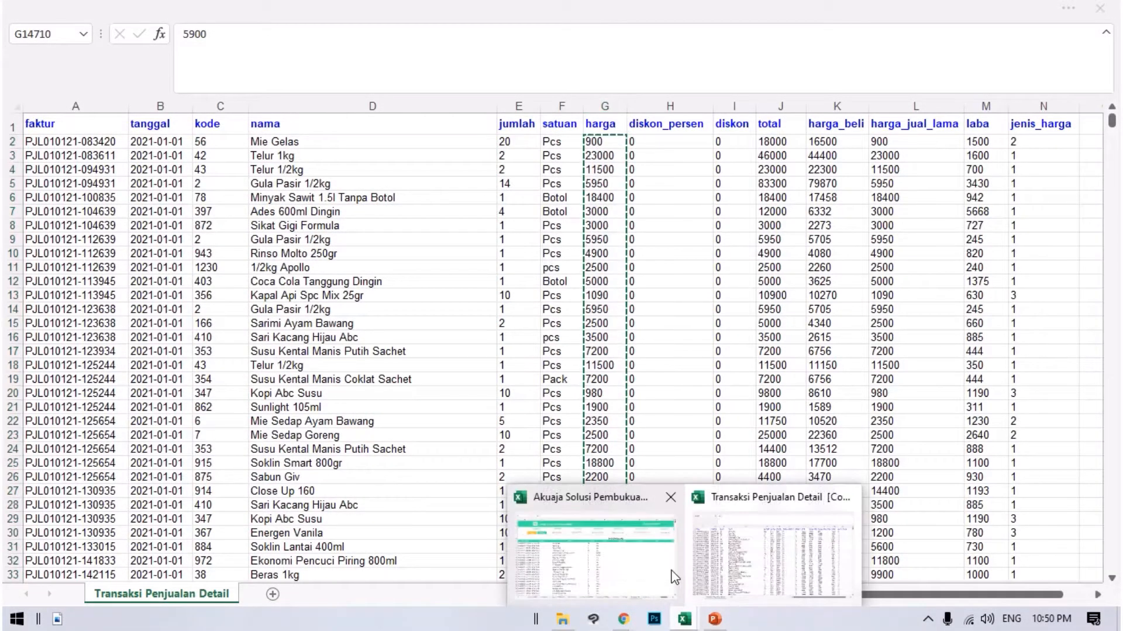
pyautogui.click(649, 571)
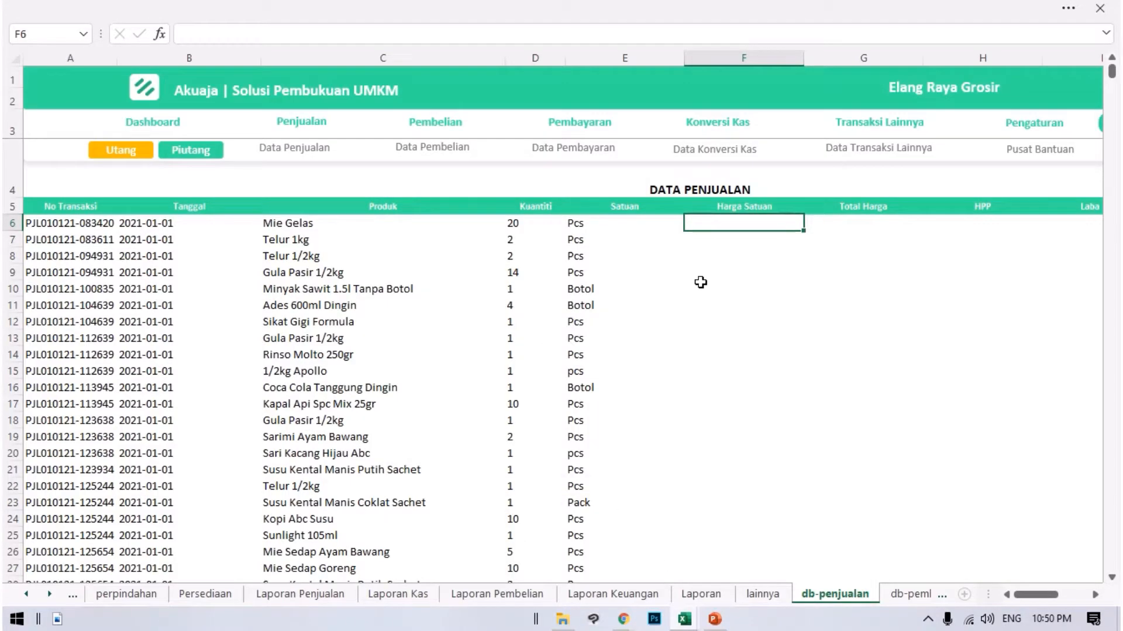
pyautogui.hotkey('ctrl', 'v')
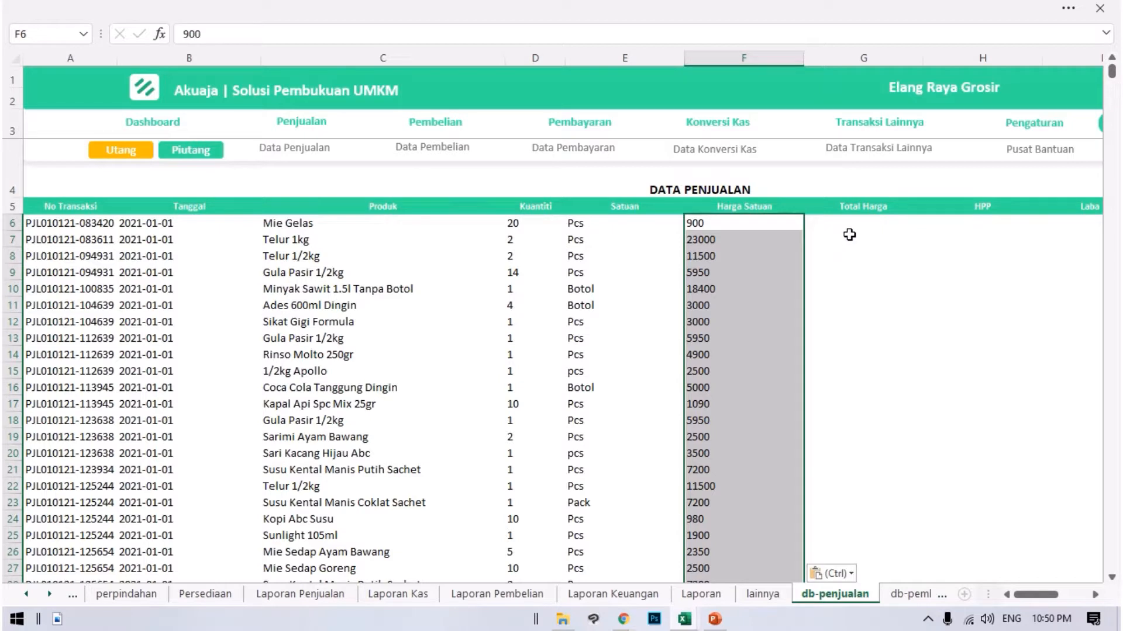
pyautogui.click(850, 233)
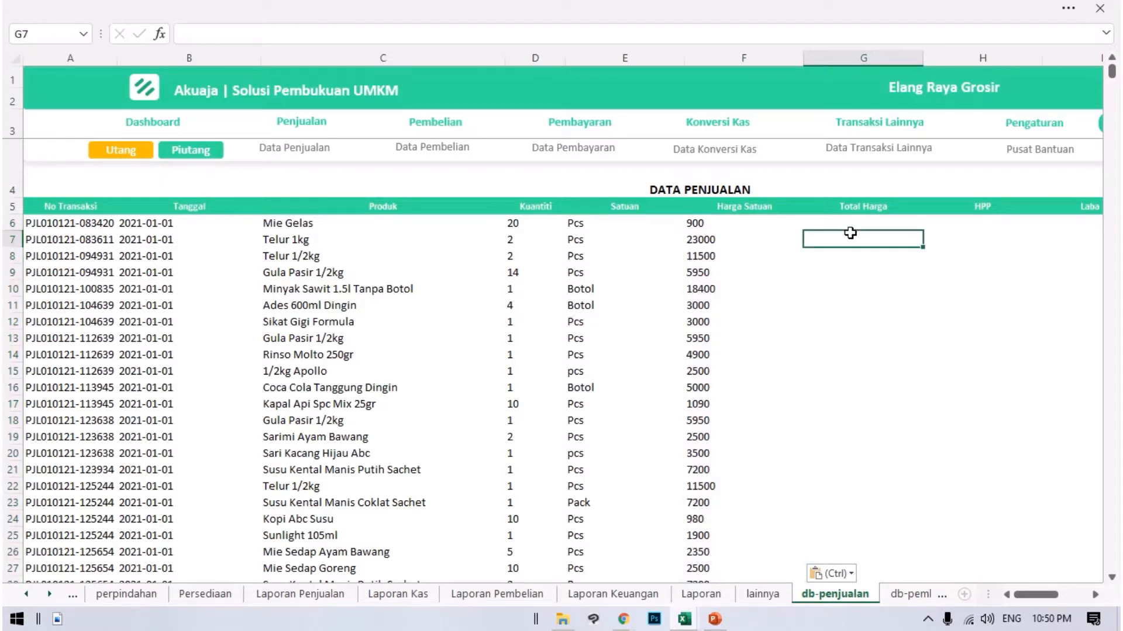
pyautogui.press('Up')
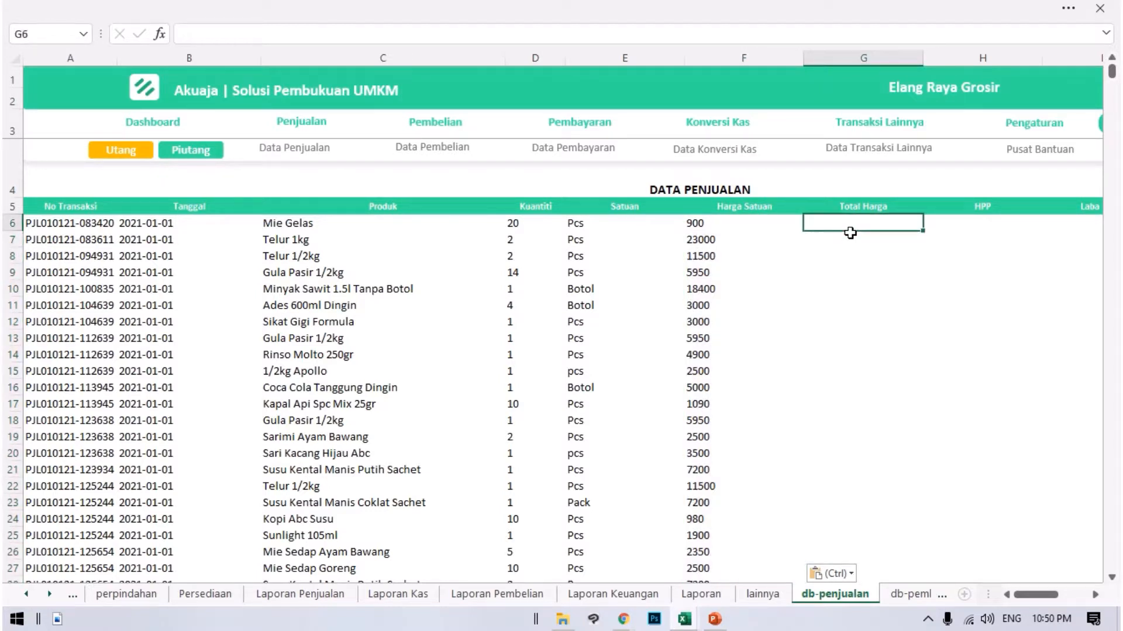
pyautogui.write('=')
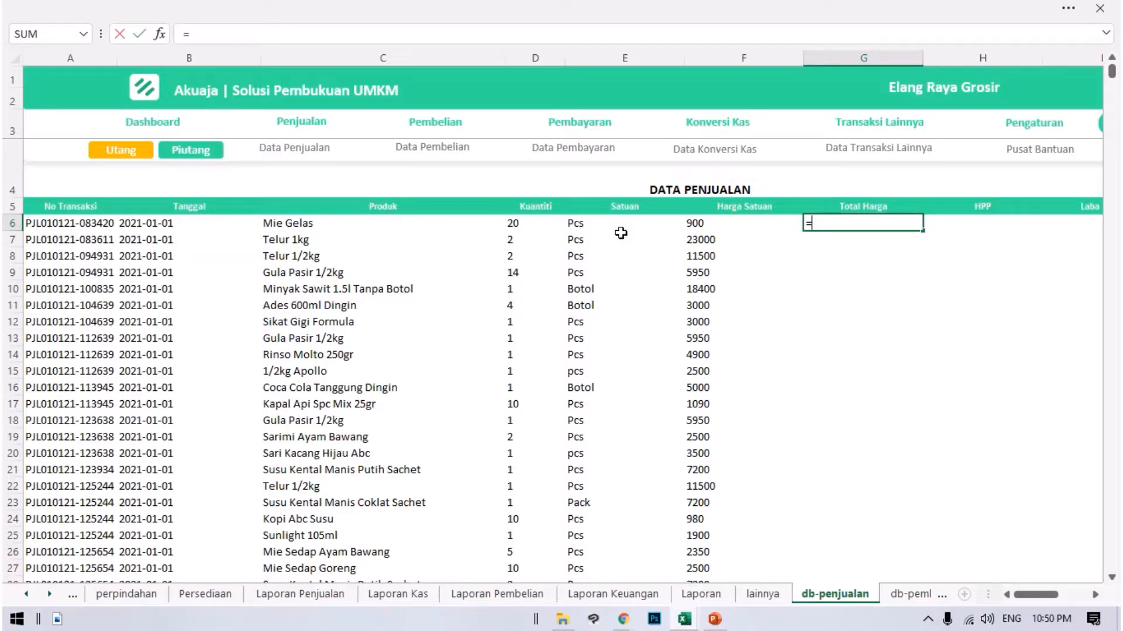
pyautogui.press('Escape')
pyautogui.click(851, 260)
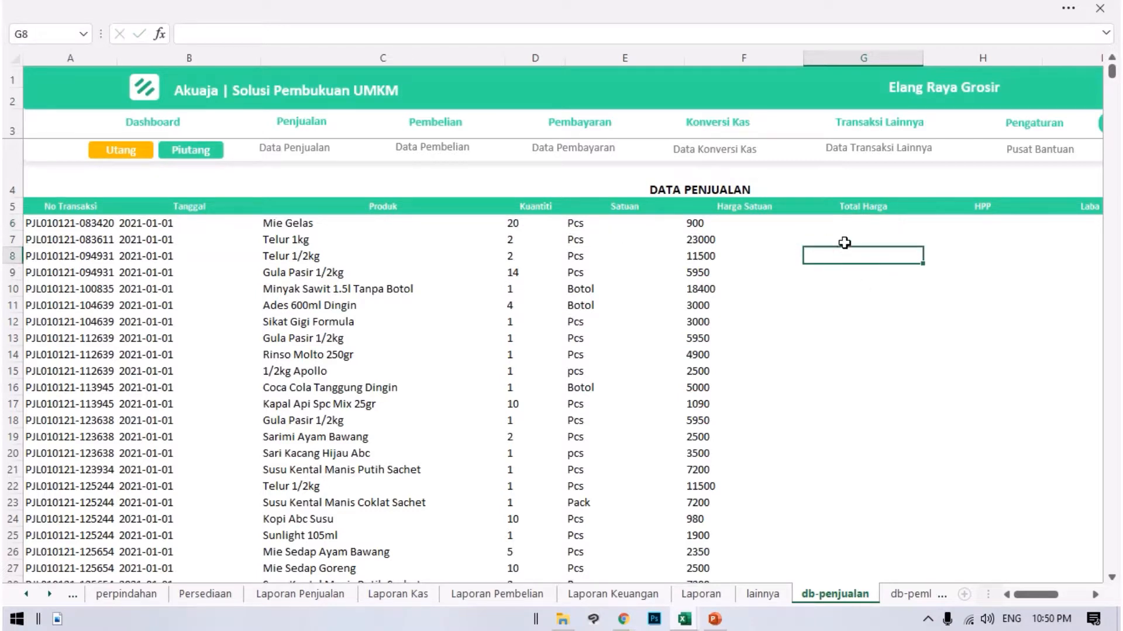
# Enter the formula =D6*F6 in Total Harga cell G6 and fill it down the column.
pyautogui.click(832, 226)
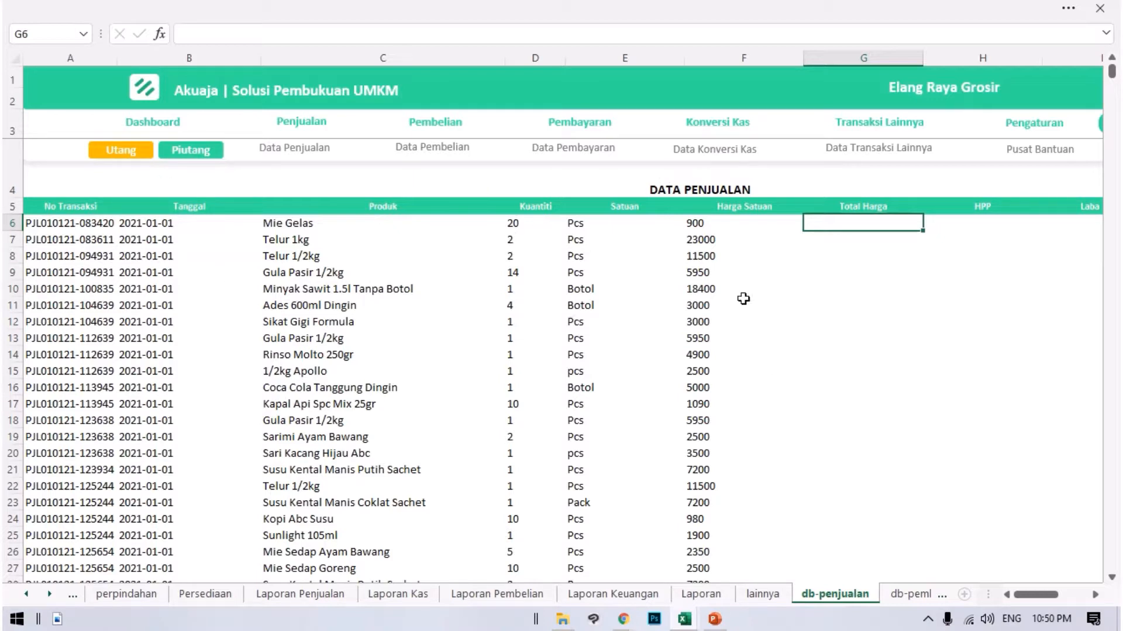
pyautogui.write('=')
pyautogui.click(515, 238)
pyautogui.click(515, 222)
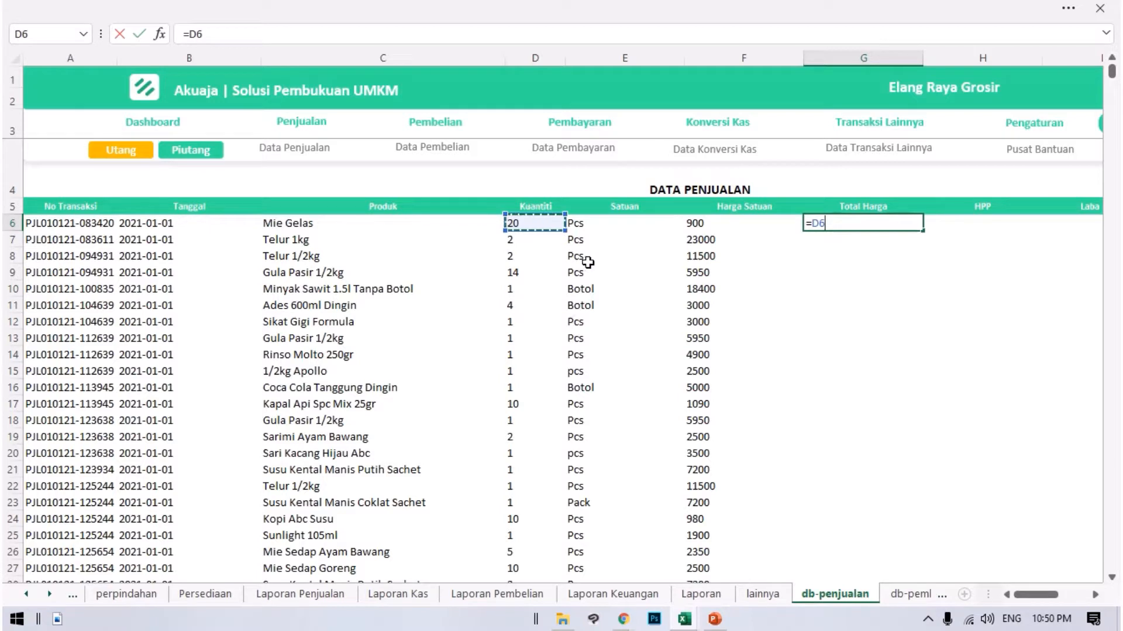
pyautogui.write('*')
pyautogui.click(710, 226)
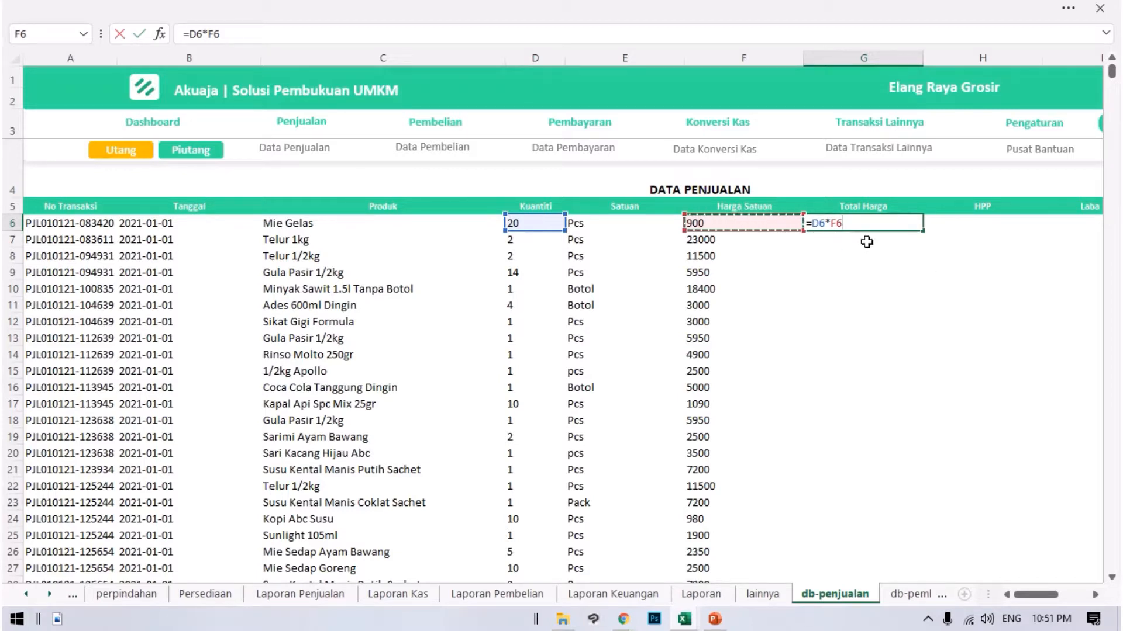
pyautogui.press('Return')
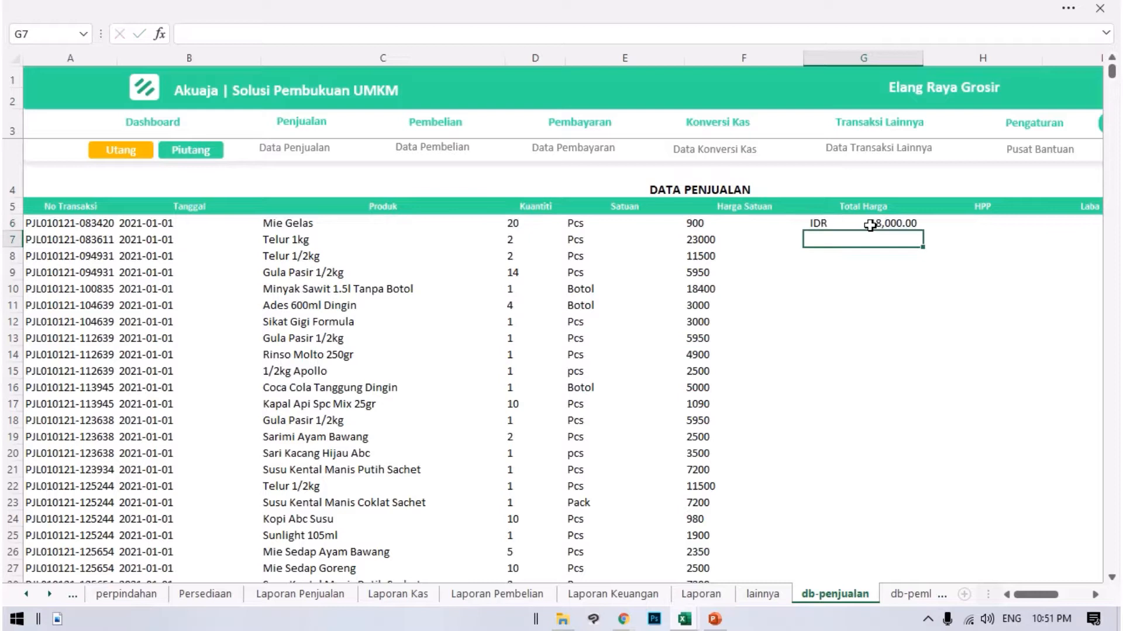
pyautogui.click(920, 222)
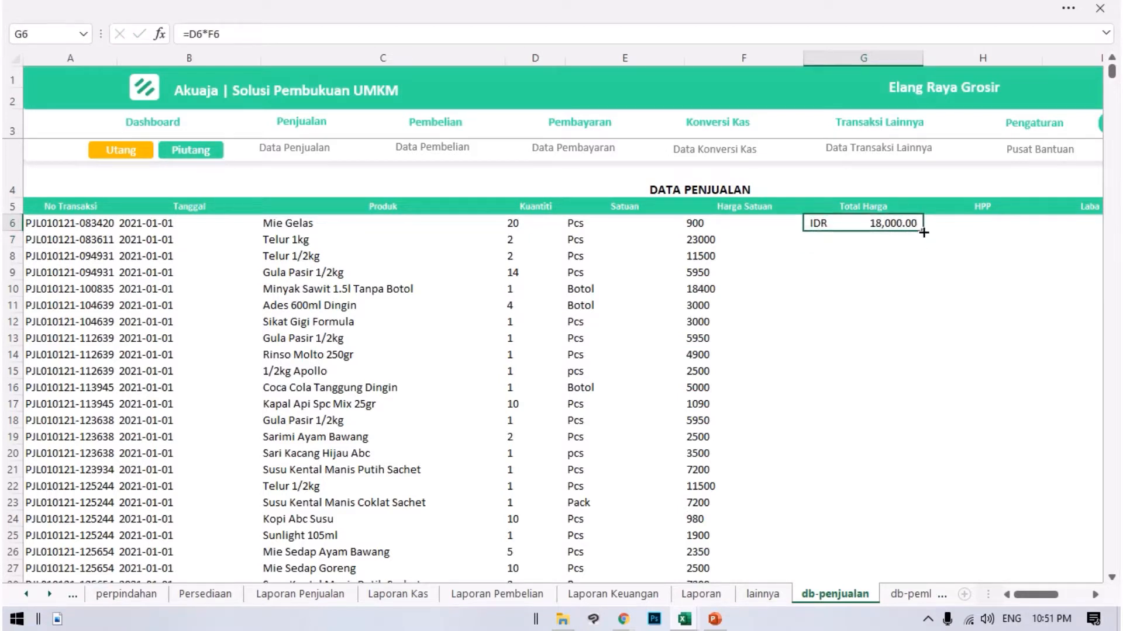
pyautogui.doubleClick(923, 232)
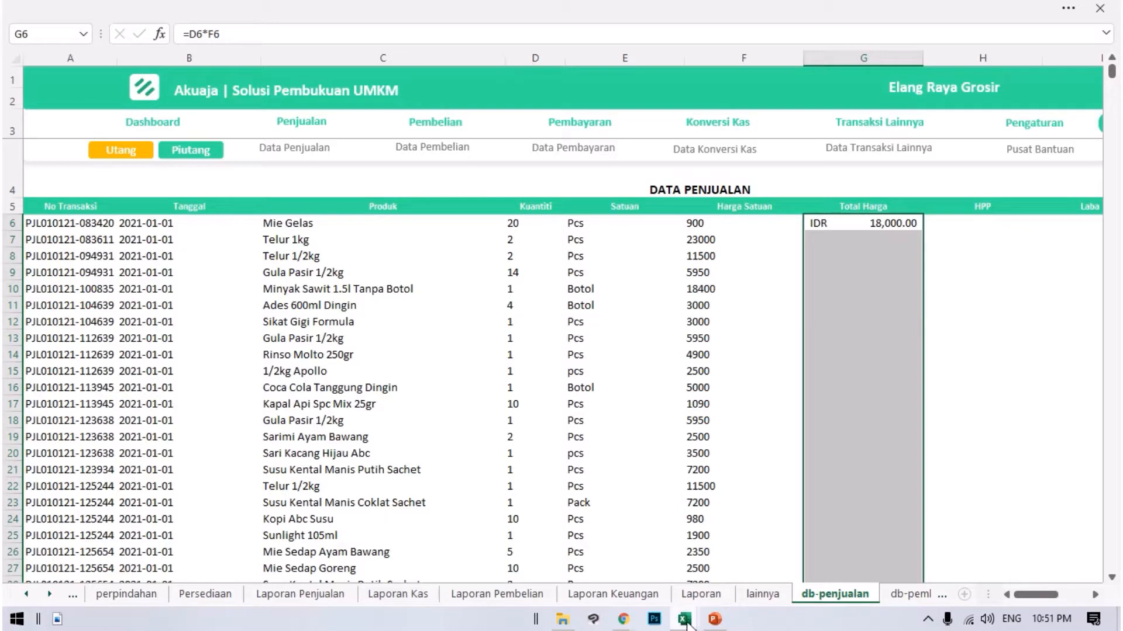
# Compare the harga, harga_beli, harga_jual_lama and laba values of the first record in Transaksi Penjualan Detail.
pyautogui.moveTo(687, 624)
pyautogui.click(783, 587)
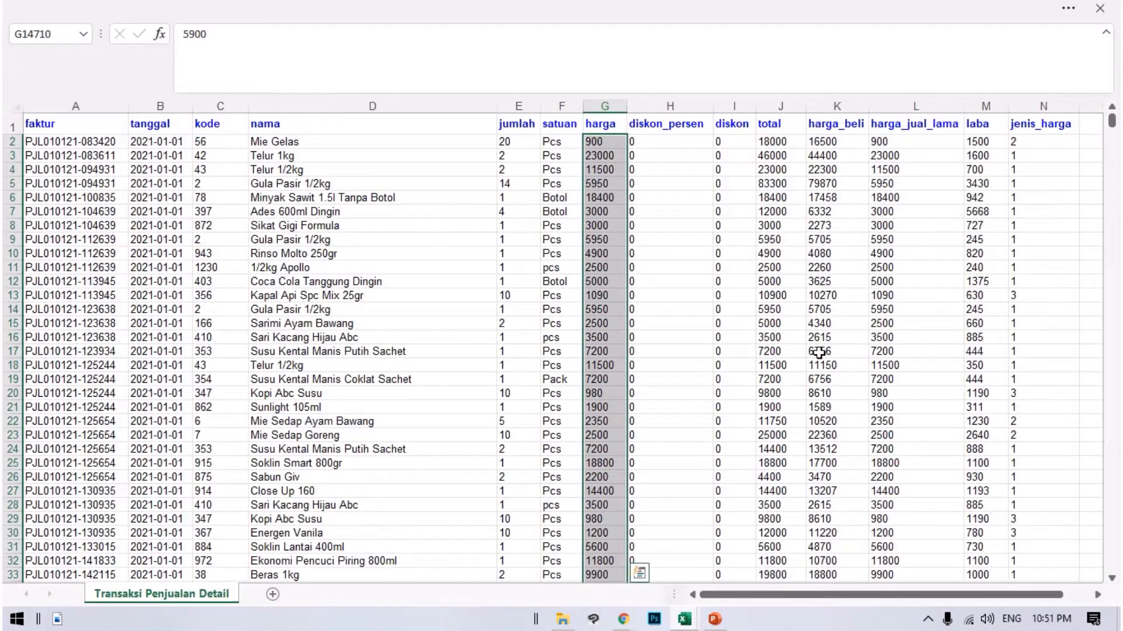
pyautogui.click(835, 146)
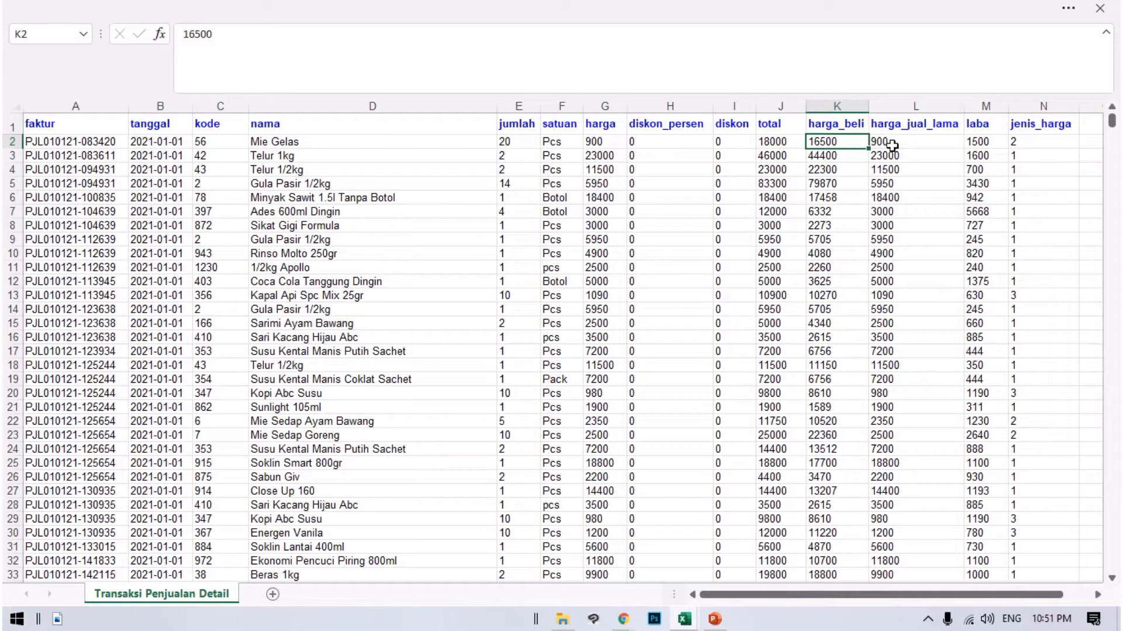
pyautogui.click(989, 142)
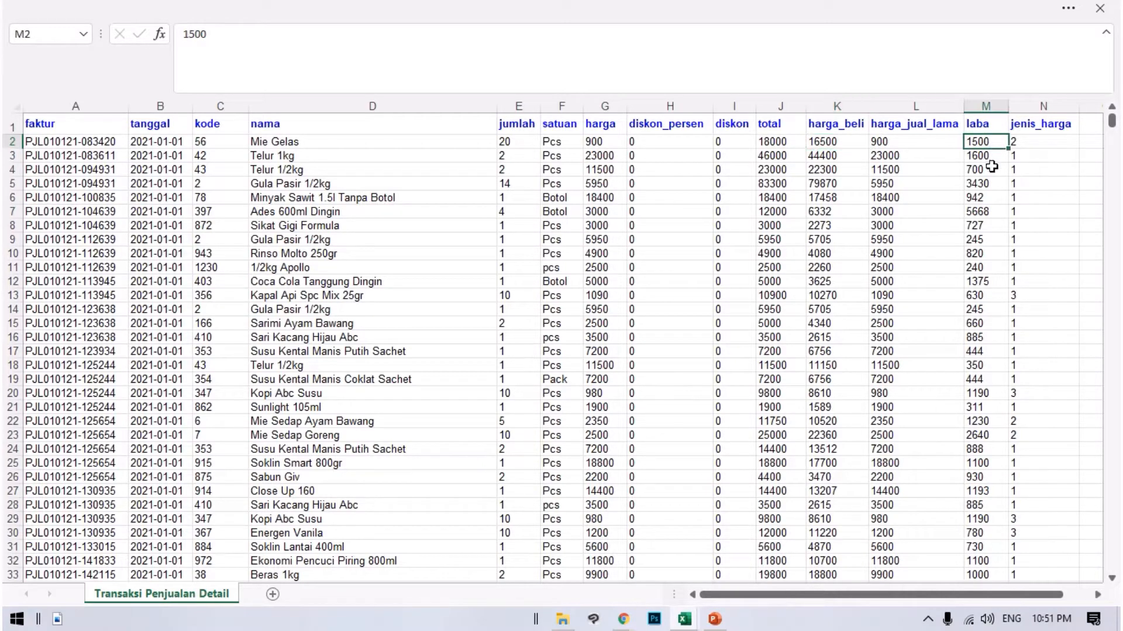
pyautogui.click(847, 140)
pyautogui.click(885, 142)
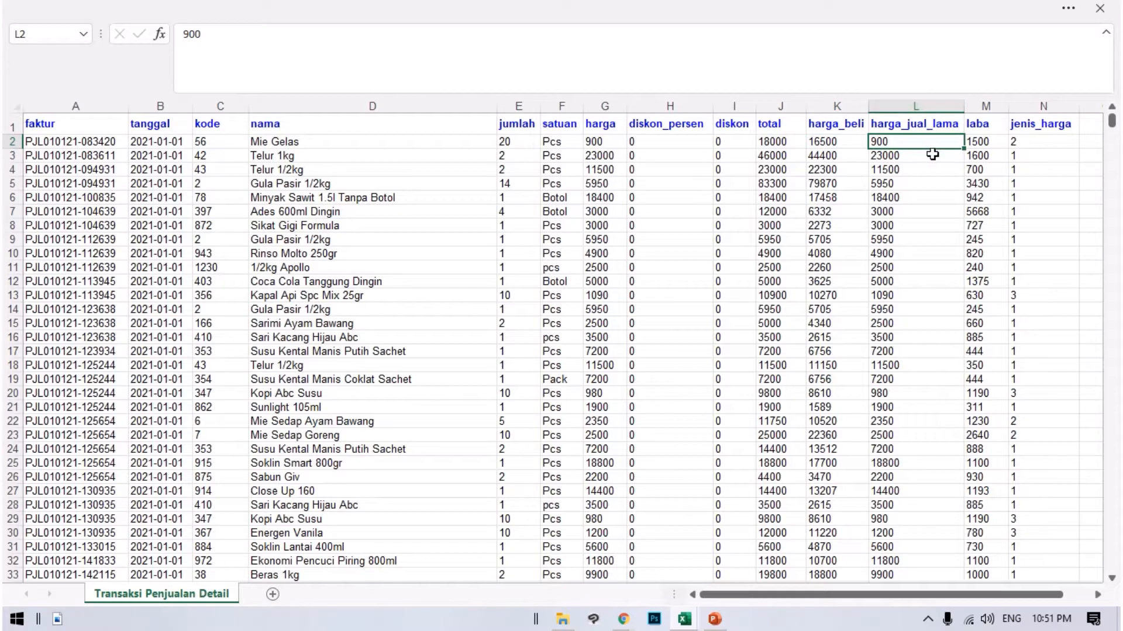
pyautogui.click(593, 145)
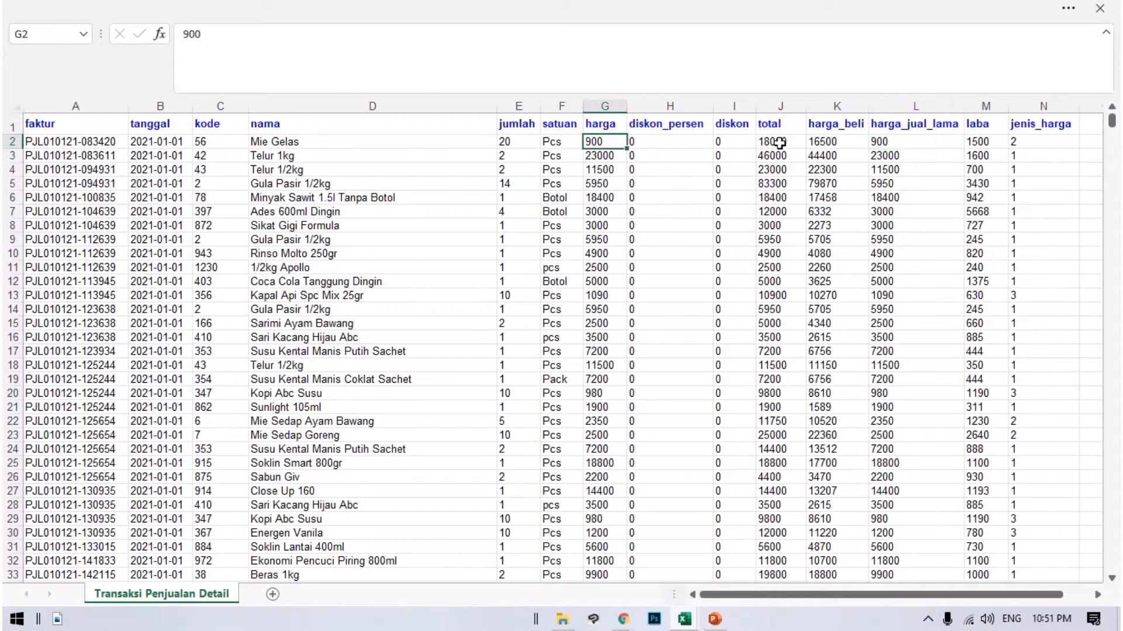
pyautogui.click(829, 144)
# Copy the Harga Satuan values in the Akuaja workbook's Data Penjualan, covering F6 through F14714.
pyautogui.moveTo(686, 626)
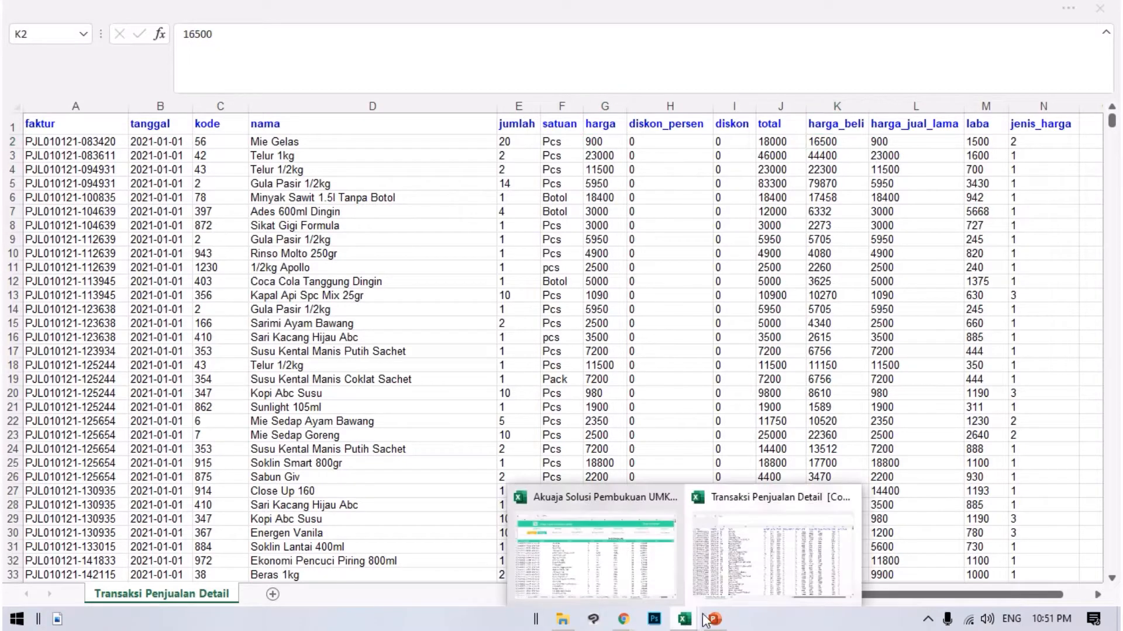
pyautogui.click(666, 539)
pyautogui.moveTo(714, 223); pyautogui.dragTo(710, 621)
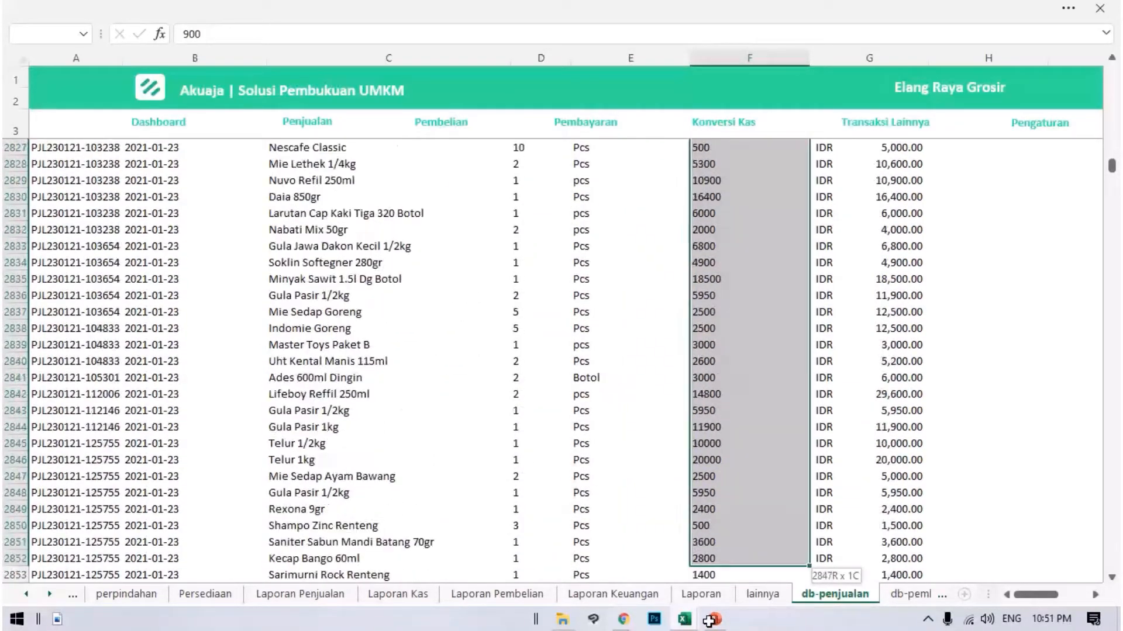
pyautogui.moveTo(709, 624); pyautogui.dragTo(691, 626)
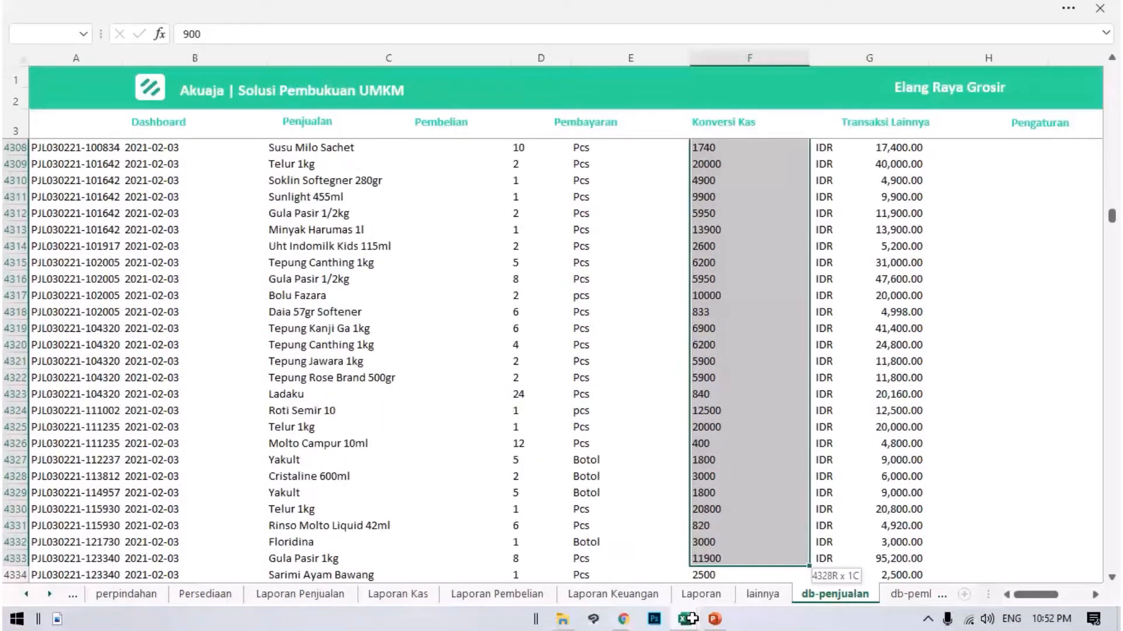
pyautogui.moveTo(692, 620); pyautogui.dragTo(690, 619)
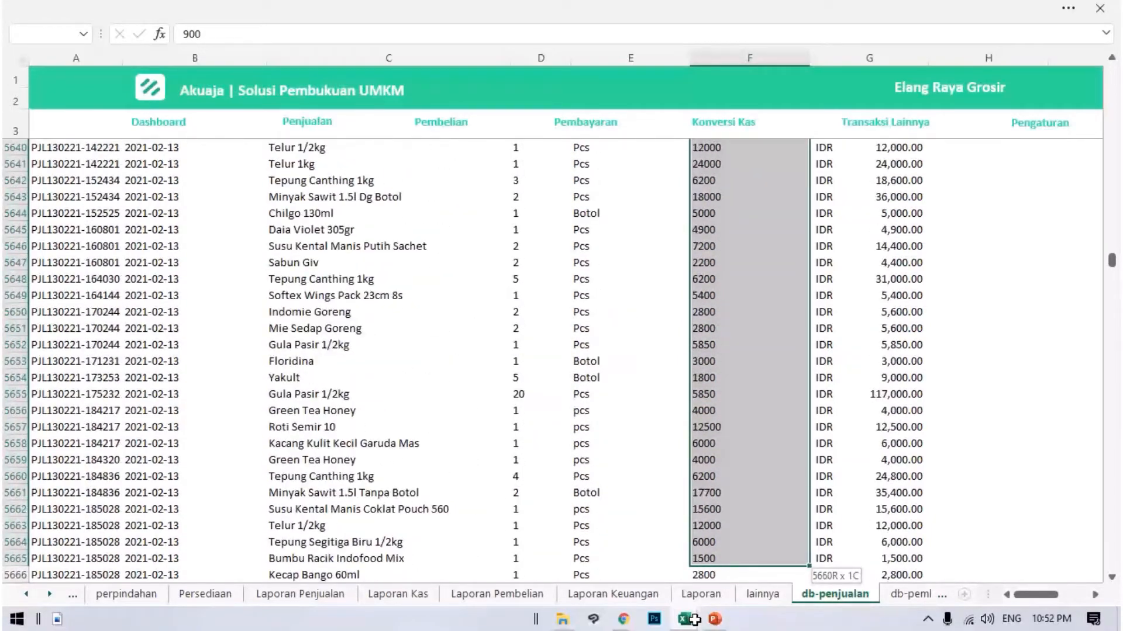
pyautogui.moveTo(693, 619); pyautogui.dragTo(713, 627)
pyautogui.moveTo(712, 627); pyautogui.dragTo(723, 627)
pyautogui.scroll(-1, 709, 515)
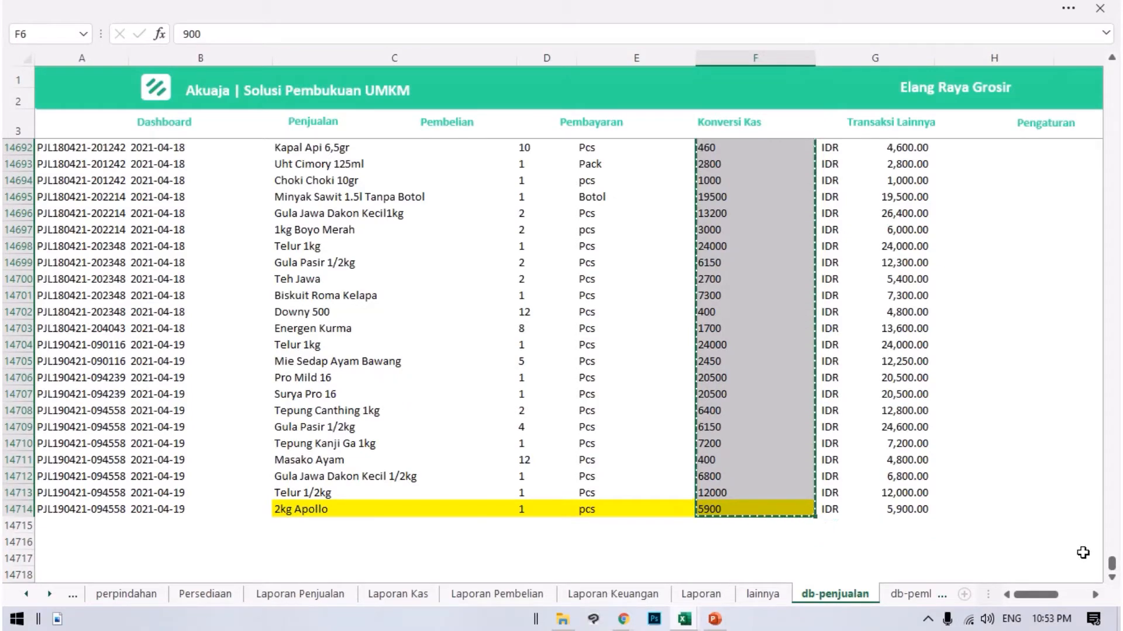
# Paste the copied unit prices into Data Penjualan's HPP column from H6.
pyautogui.moveTo(1111, 565); pyautogui.dragTo(1083, 53)
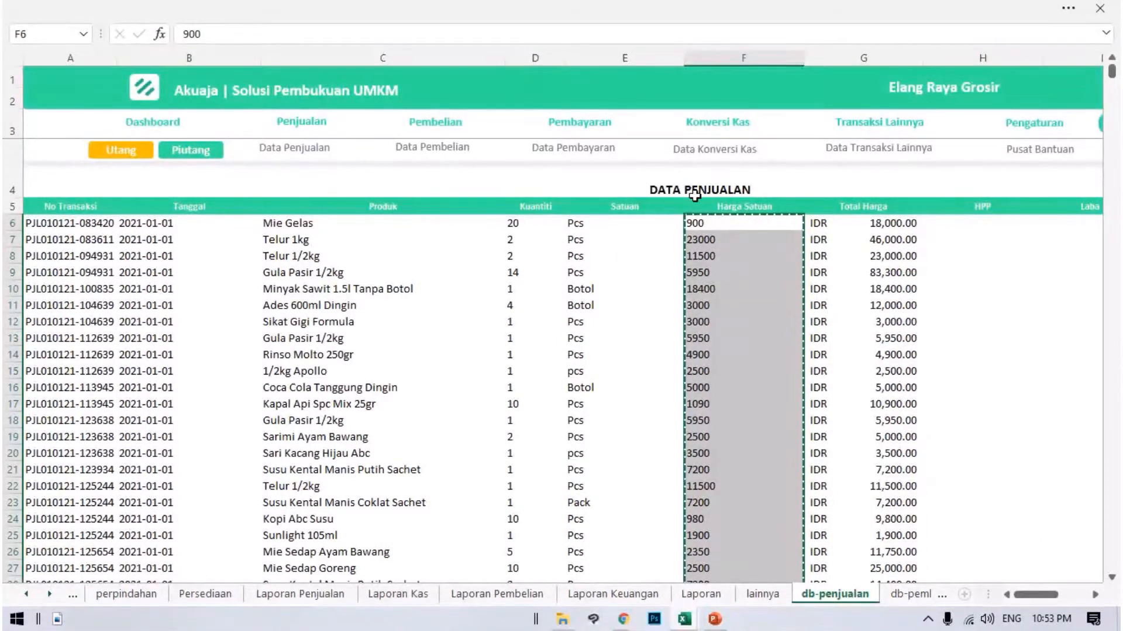
pyautogui.click(976, 227)
pyautogui.hotkey('ctrl', 'v')
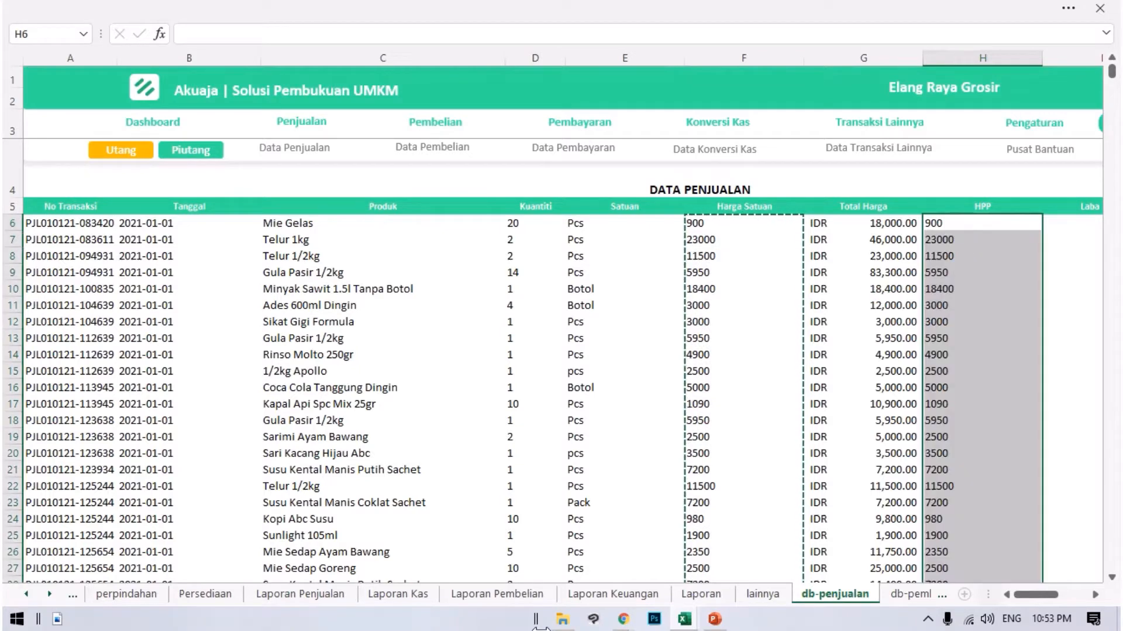
# Copy the harga_beli data in Transaksi Penjualan Detail from K2 through the yellow row 14710, and switch back to the Akuaja workbook.
pyautogui.click(684, 620)
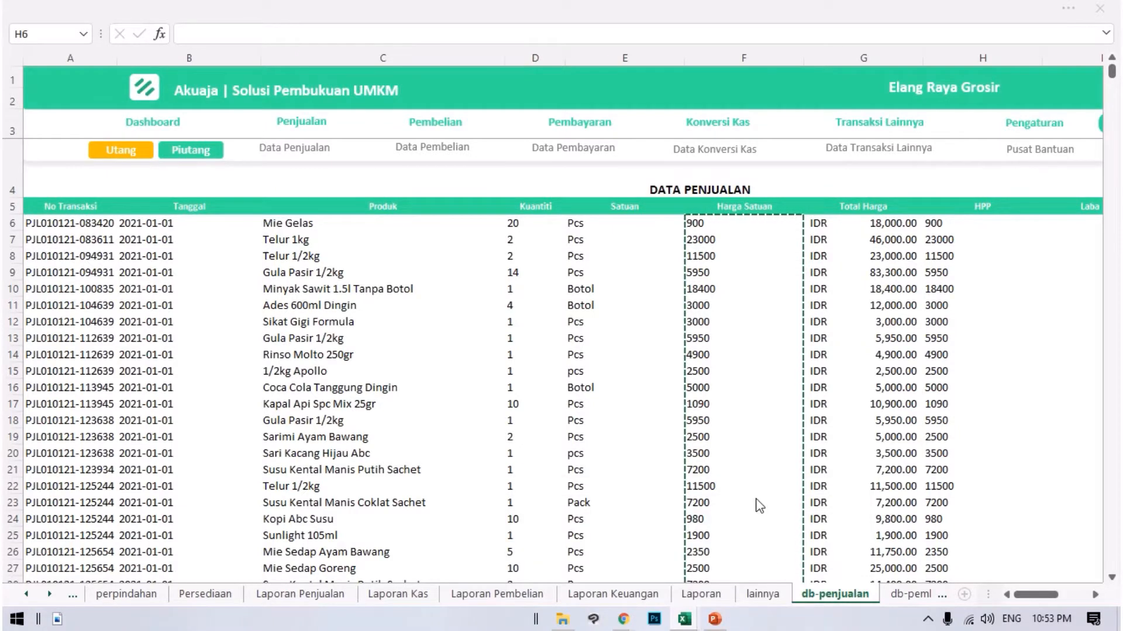
pyautogui.click(690, 615)
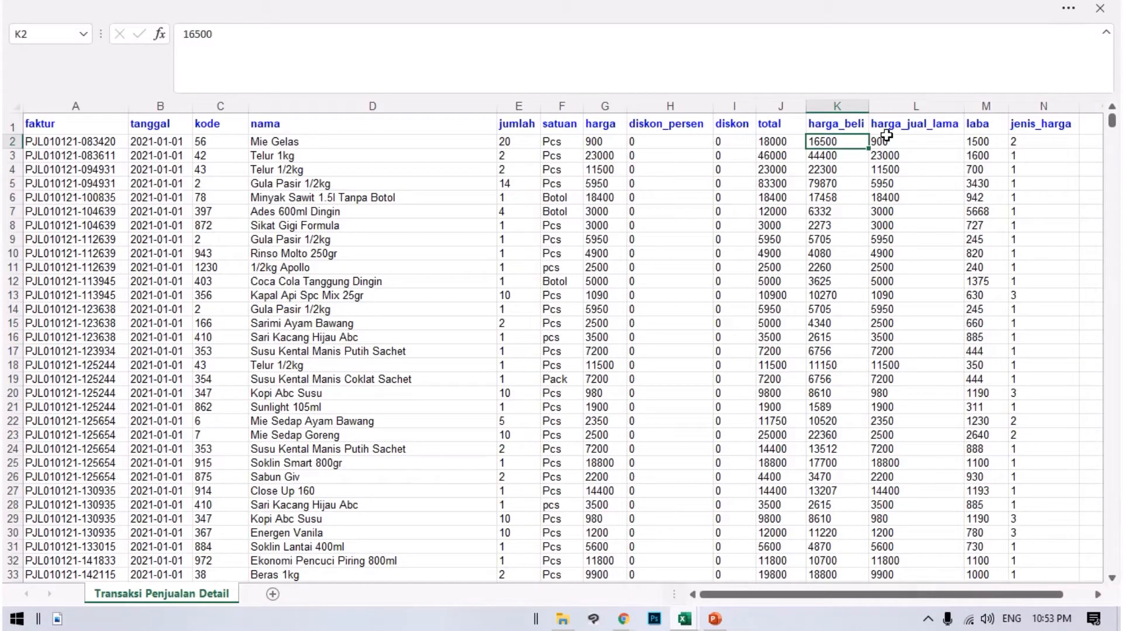
pyautogui.click(837, 170)
pyautogui.click(834, 140)
pyautogui.moveTo(830, 138); pyautogui.dragTo(822, 255)
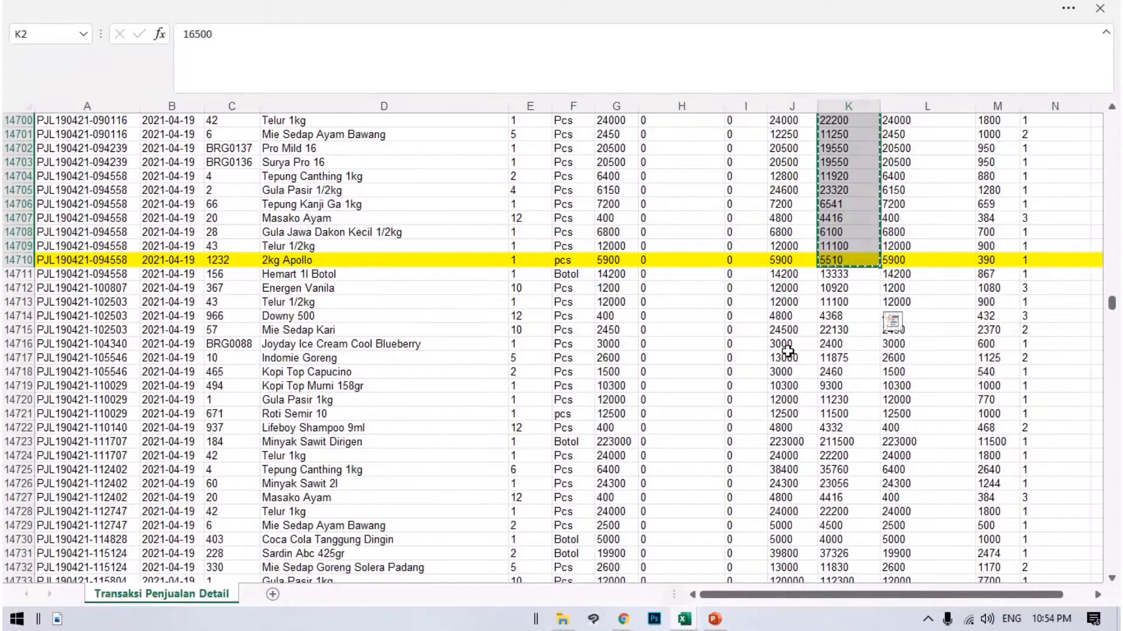
pyautogui.scroll(6, 772, 336)
pyautogui.scroll(-2, 764, 293)
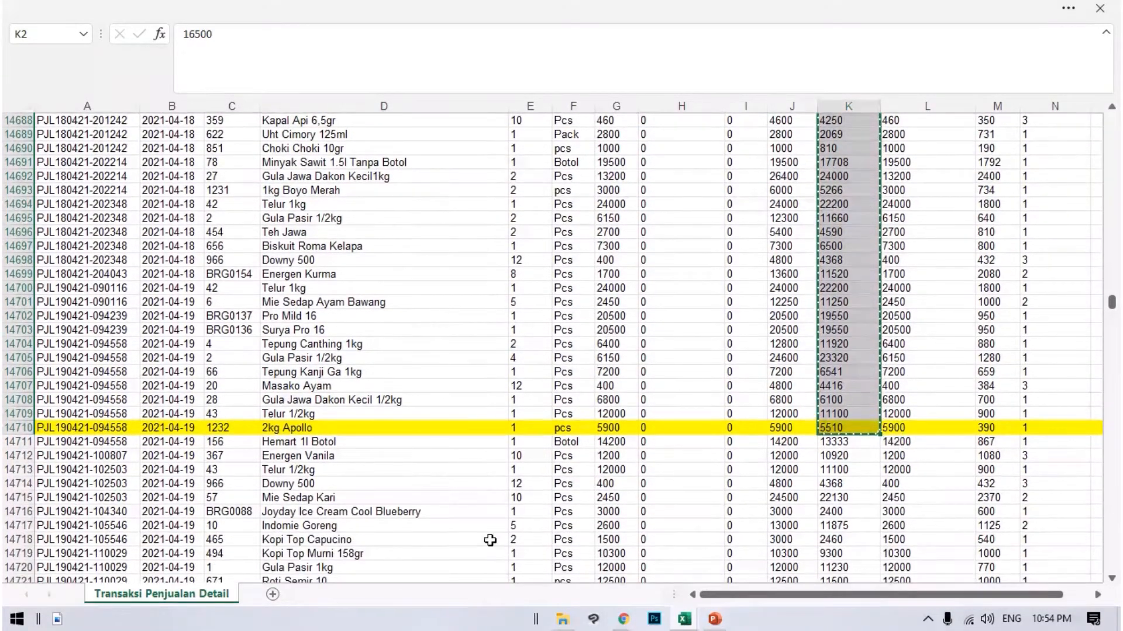
pyautogui.moveTo(685, 629)
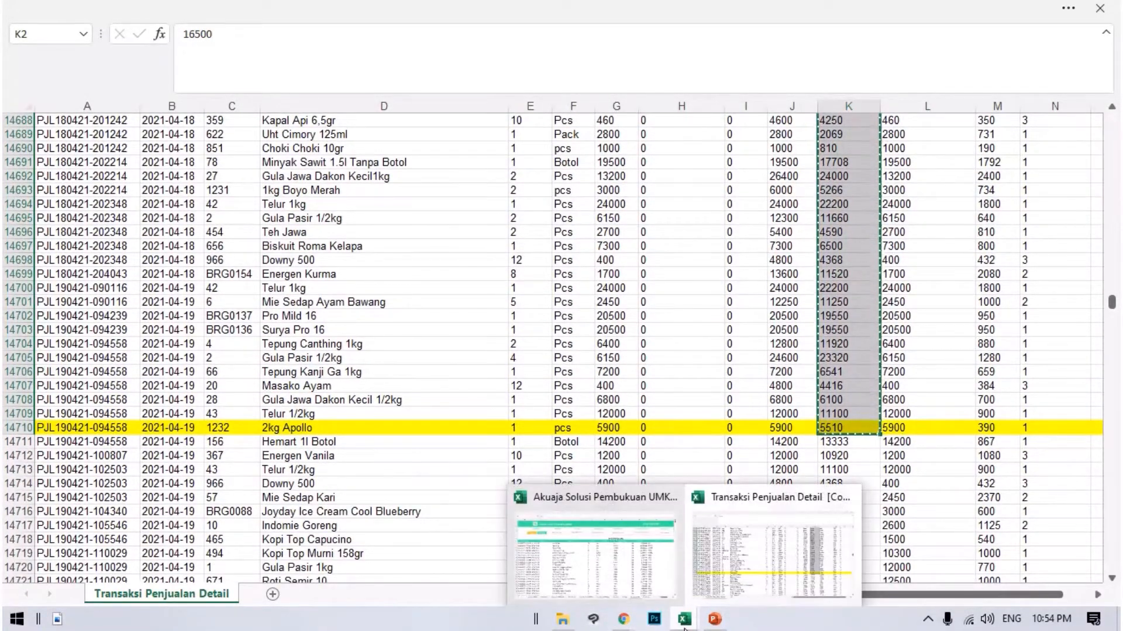
pyautogui.click(643, 579)
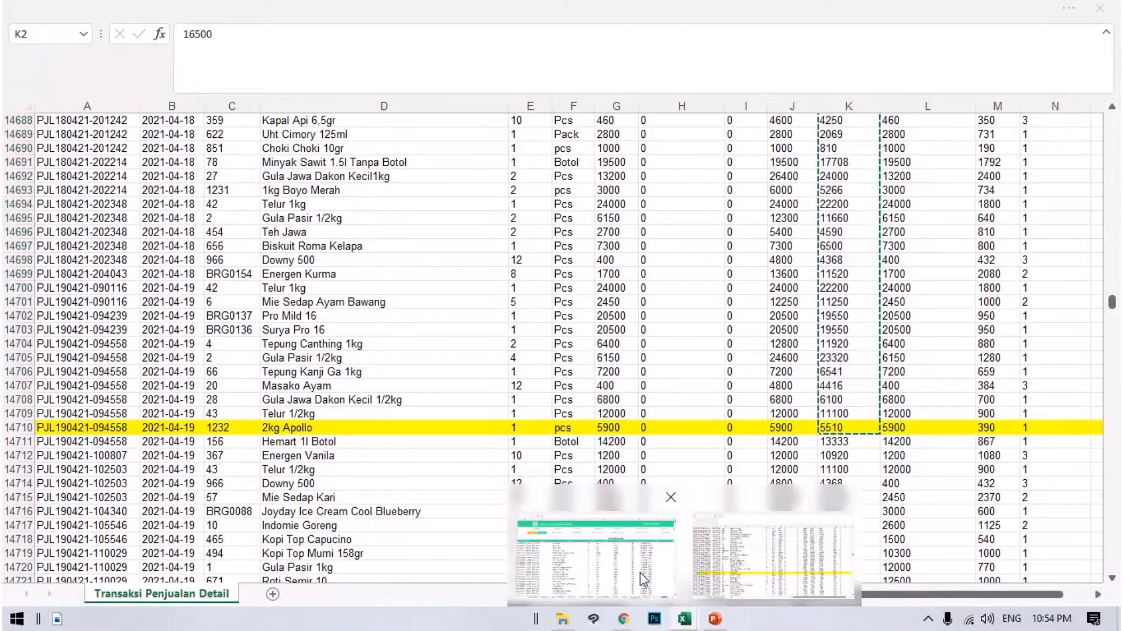
# Paste the copied harga_beli values into Data Penjualan's Harga Satuan column from F6, and look over the first record's quantity, price and HPP.
pyautogui.click(696, 227)
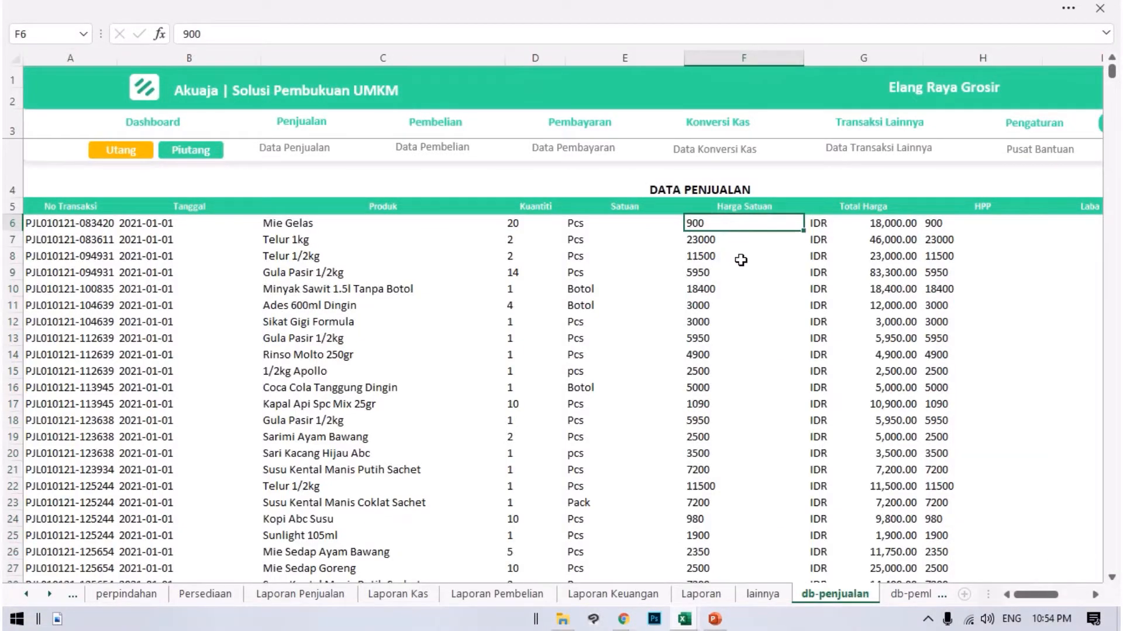
pyautogui.hotkey('ctrl', 'v')
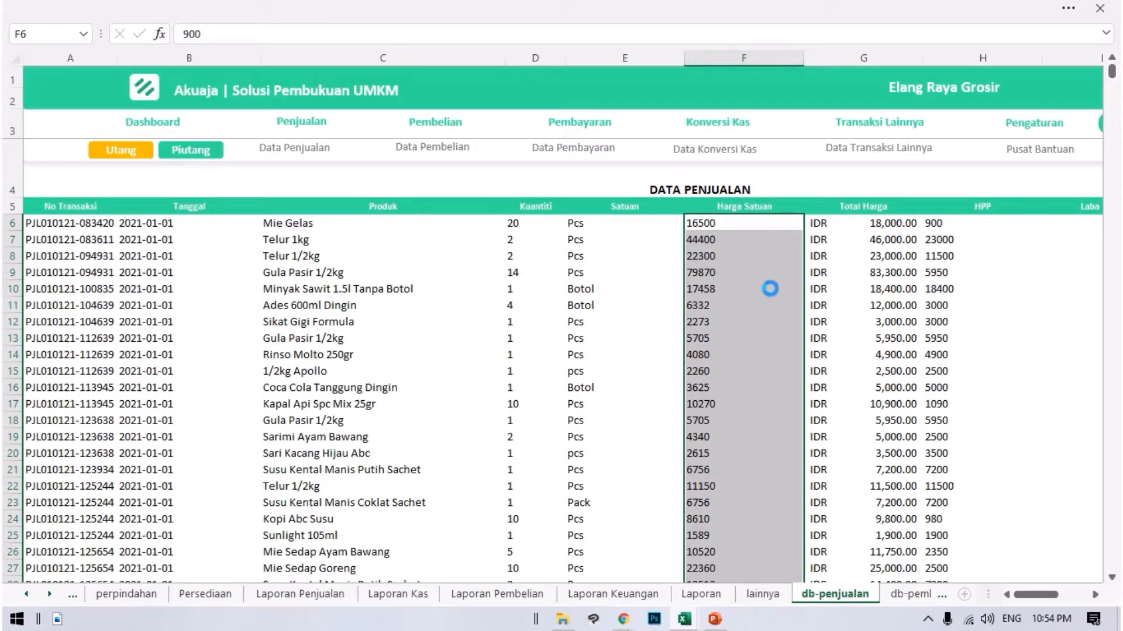
pyautogui.click(1007, 222)
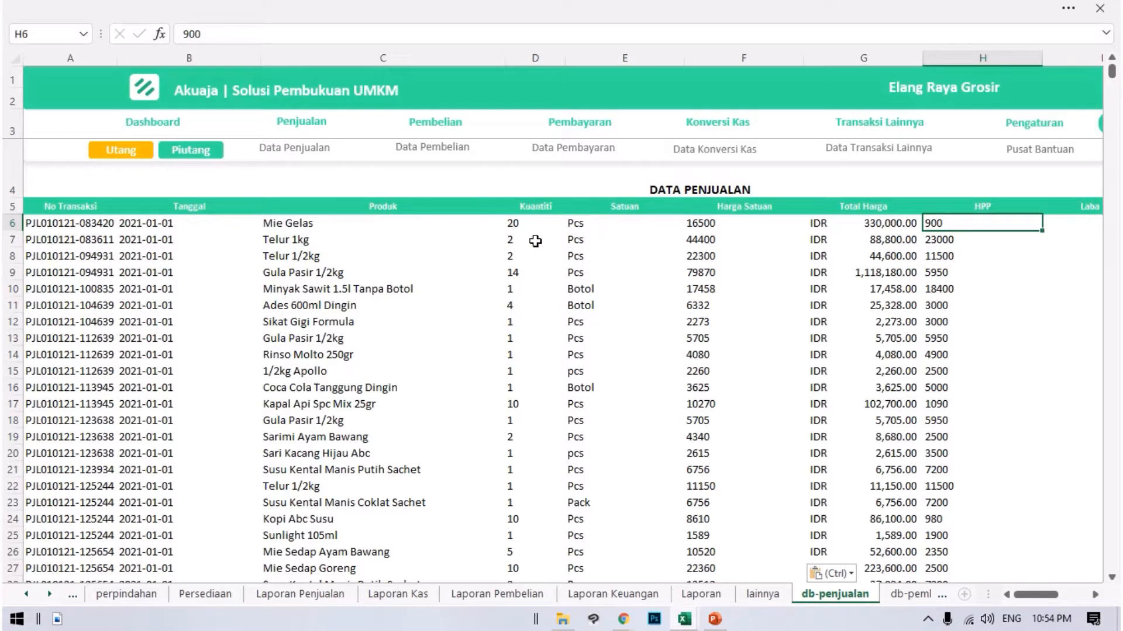
pyautogui.click(507, 223)
pyautogui.press('Right')
pyautogui.press('Right')
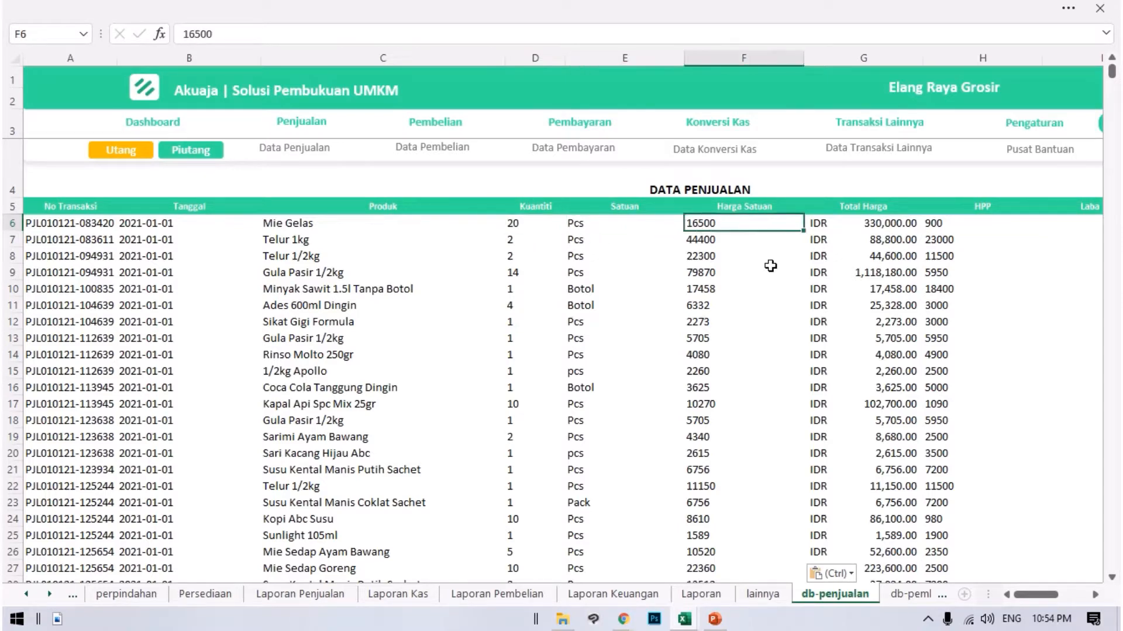
pyautogui.press('Right')
pyautogui.press('Right')
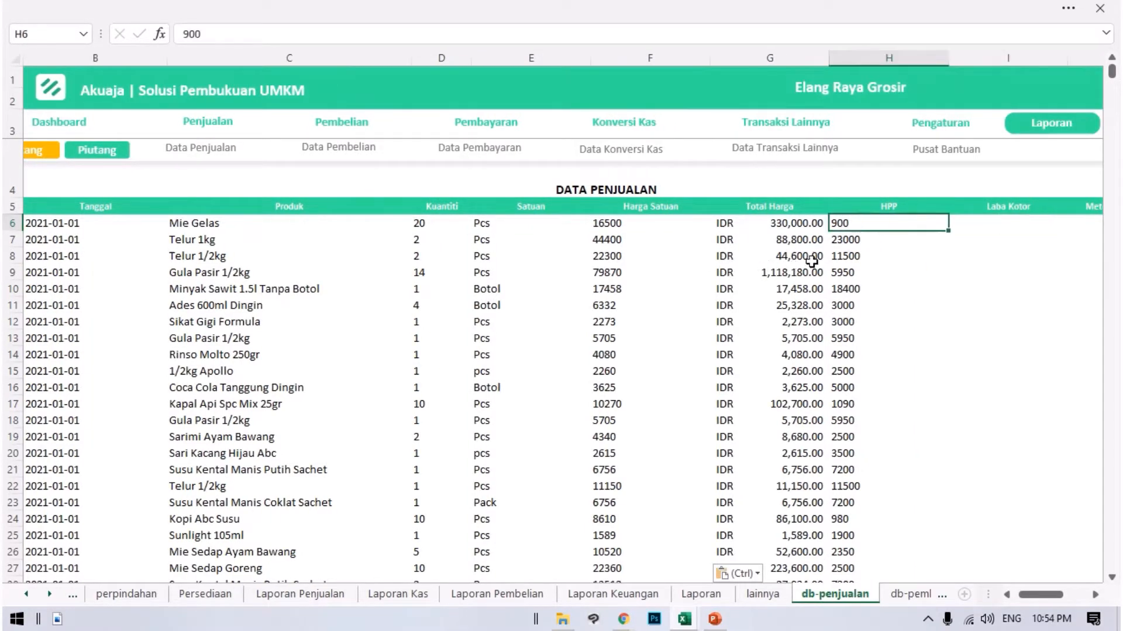
# Re-enter the first HPP value in H6, and multiply it by the record's Kuantiti in Q6 with =H6*D6.
pyautogui.doubleClick(860, 224)
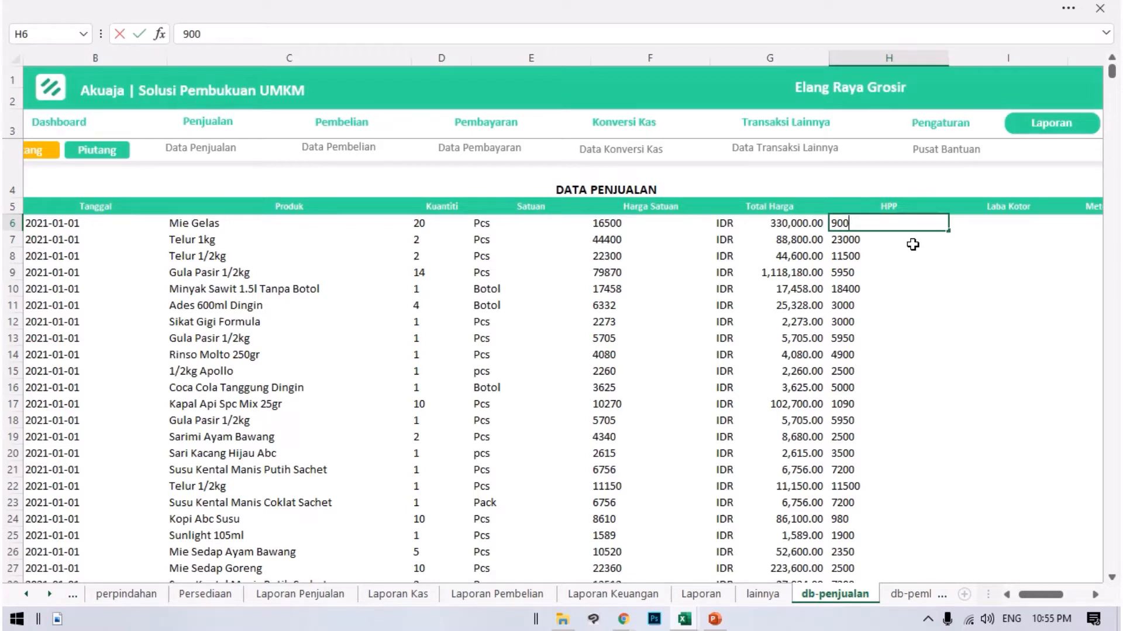
pyautogui.click(999, 227)
pyautogui.press('Right')
pyautogui.press('Right')
pyautogui.press('Right')
pyautogui.press('Right')
pyautogui.press('Right')
pyautogui.press('Right')
pyautogui.press('Right')
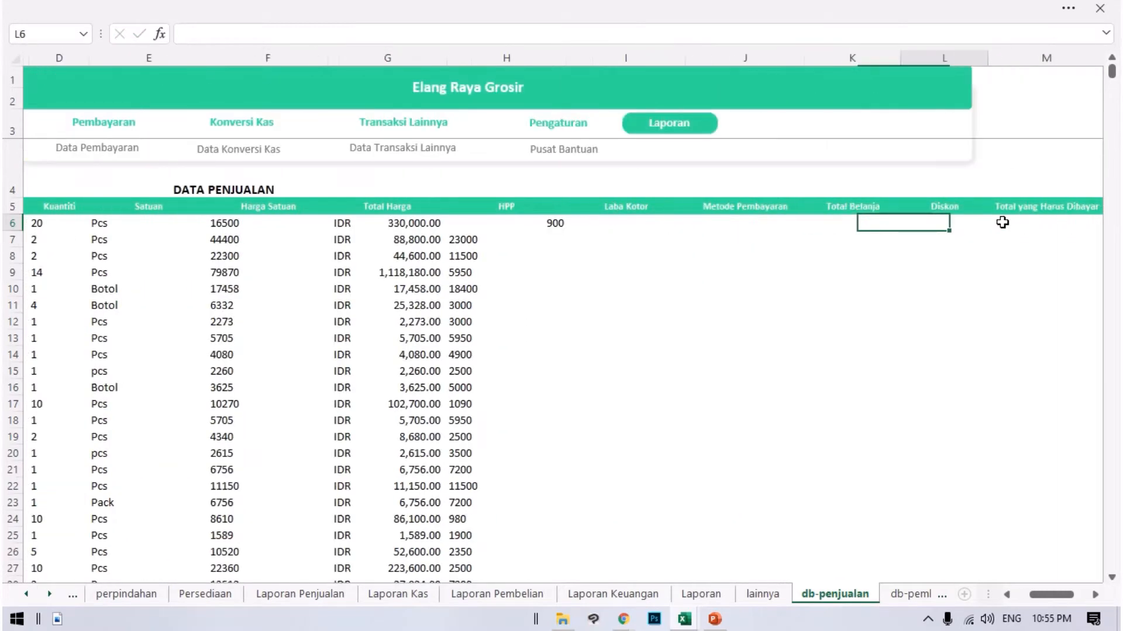
pyautogui.press('Right')
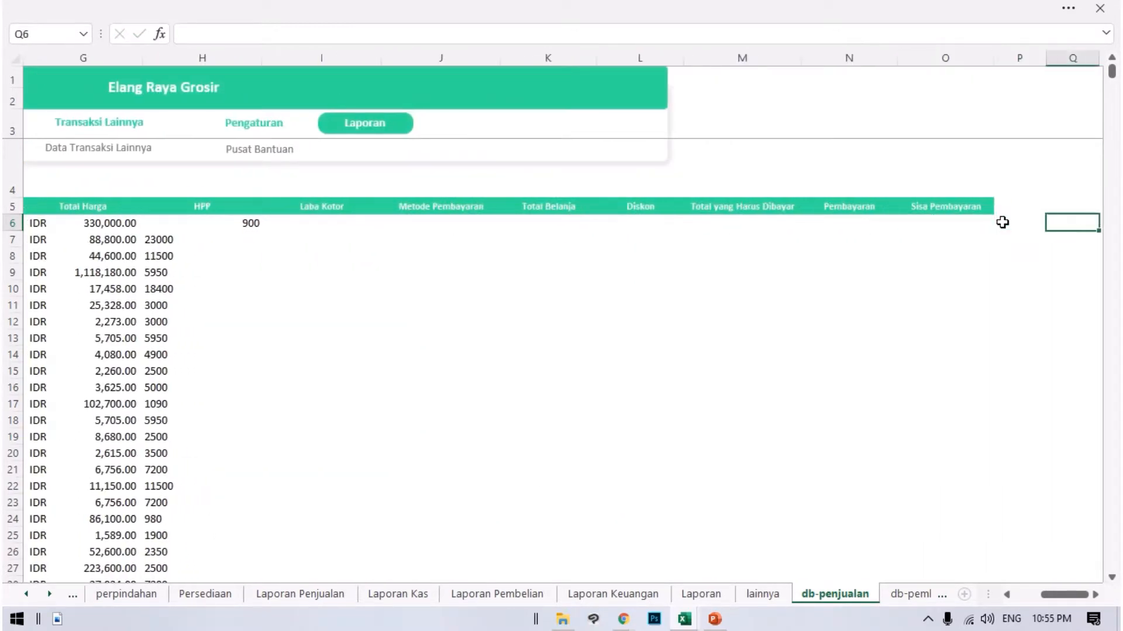
pyautogui.write('=')
pyautogui.click(241, 223)
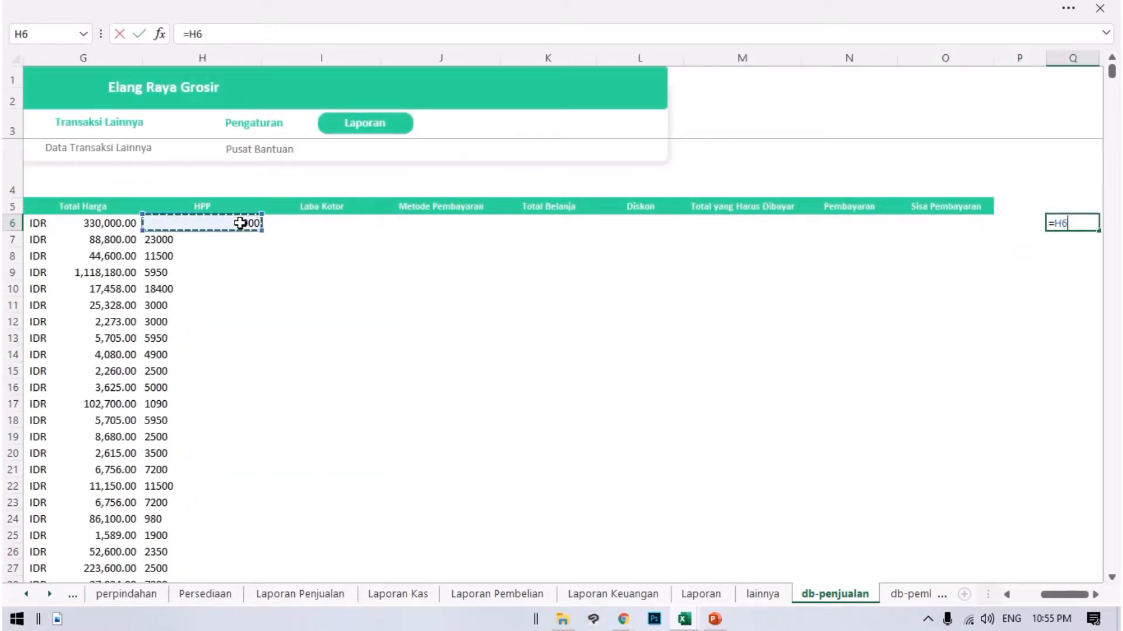
pyautogui.write('*')
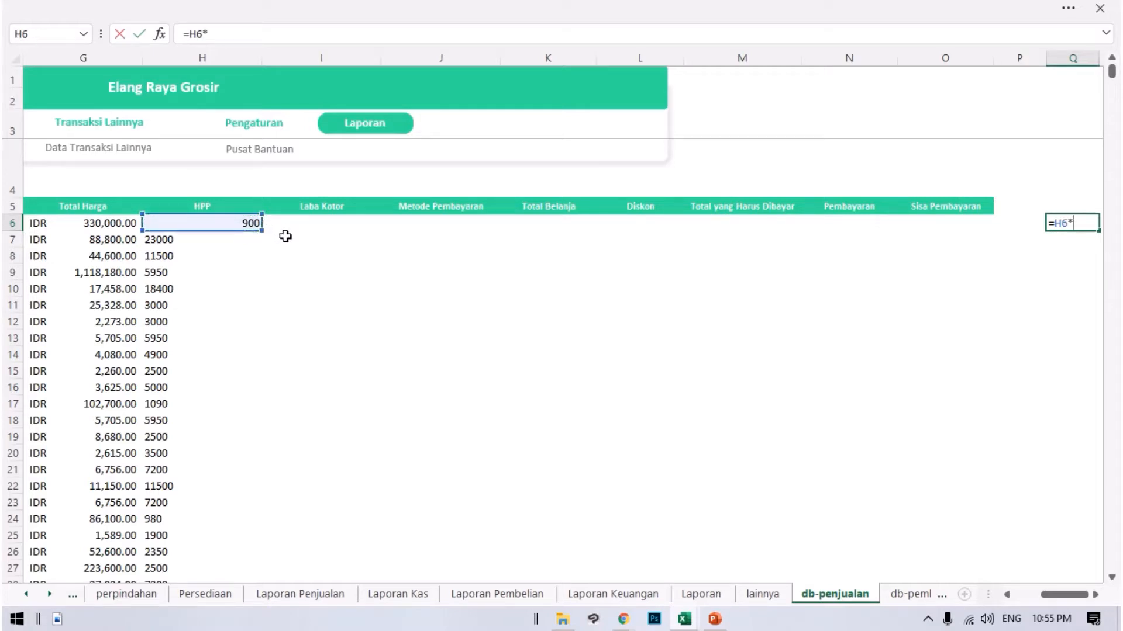
pyautogui.press('Left')
pyautogui.press('Left')
pyautogui.press('Left')
pyautogui.press('Left')
pyautogui.press('Left')
pyautogui.press('Left')
pyautogui.press('Left')
pyautogui.press('Left')
pyautogui.press('Left')
pyautogui.press('Left')
pyautogui.press('Left')
pyautogui.press('Left')
pyautogui.press('Left')
pyautogui.press('Left')
pyautogui.press('Left')
pyautogui.press('Left')
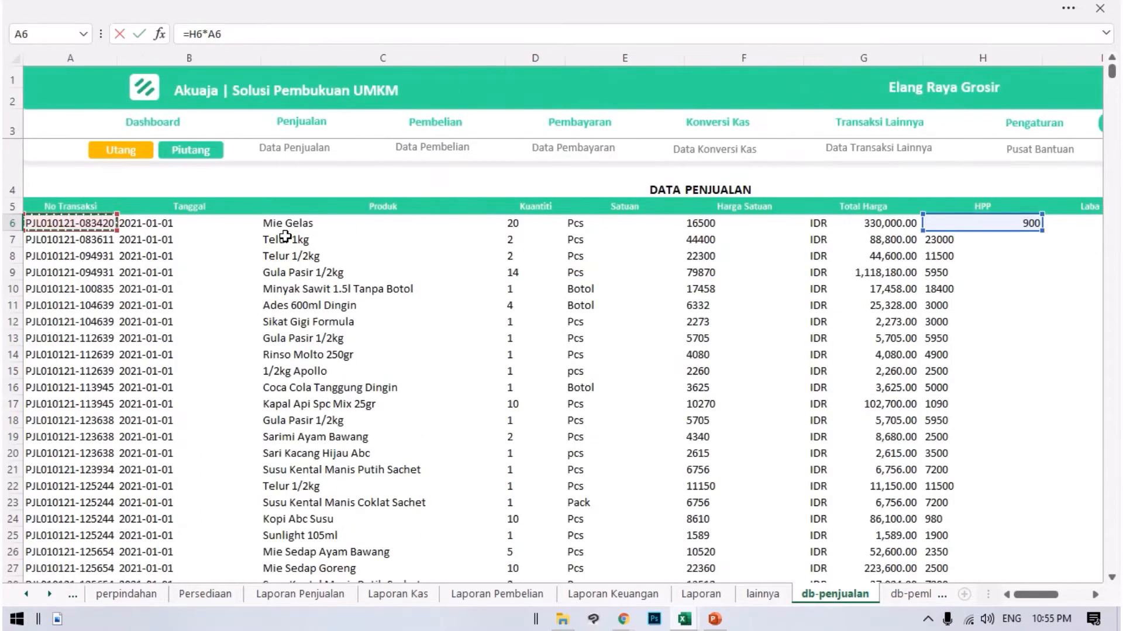
pyautogui.press('Right')
pyautogui.press('Right')
pyautogui.press('Right')
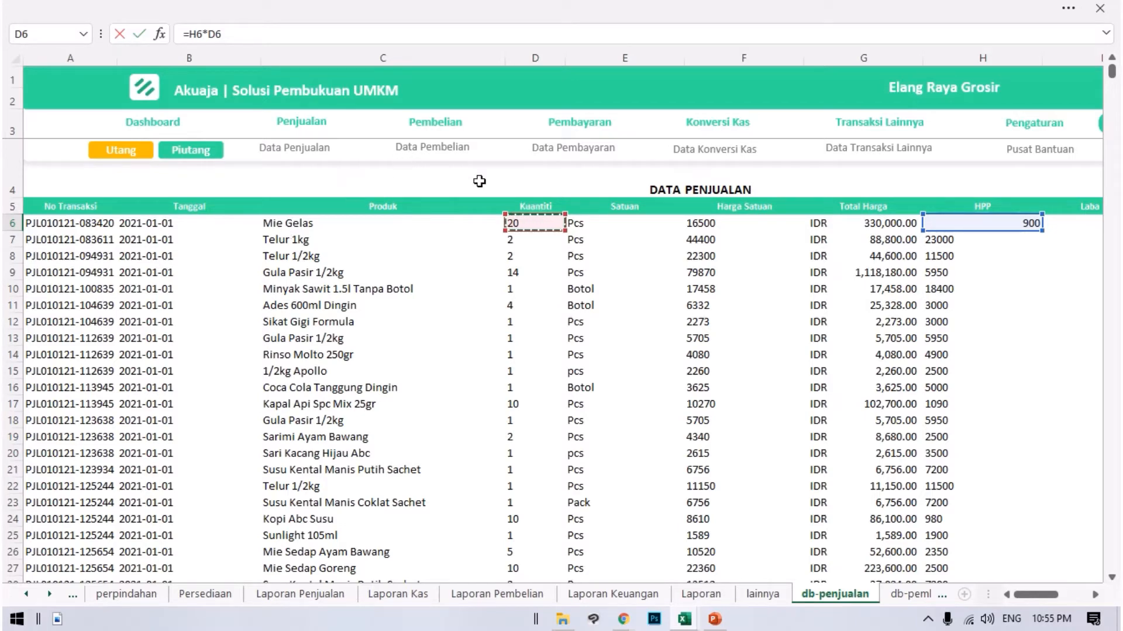
pyautogui.press('Return')
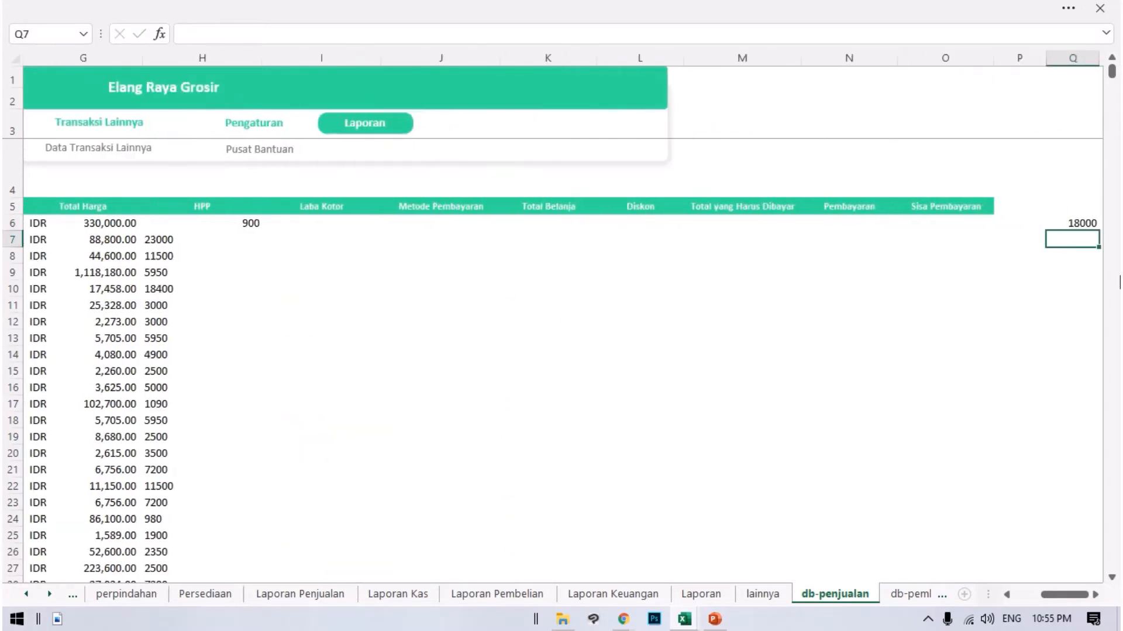
pyautogui.click(1085, 225)
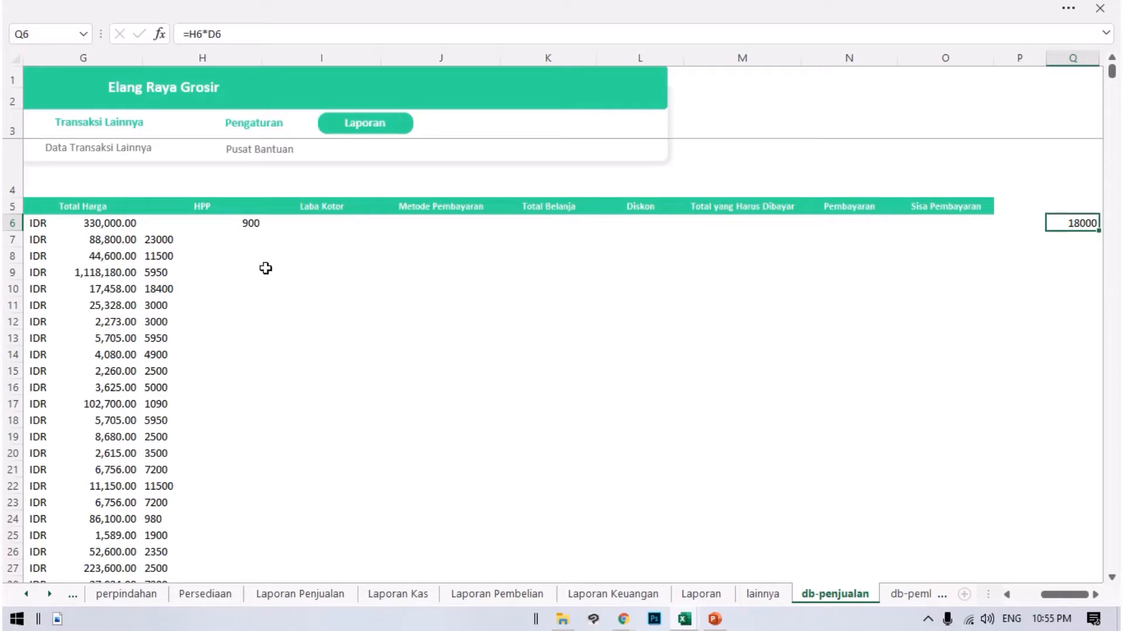
pyautogui.click(1071, 258)
pyautogui.click(1091, 211)
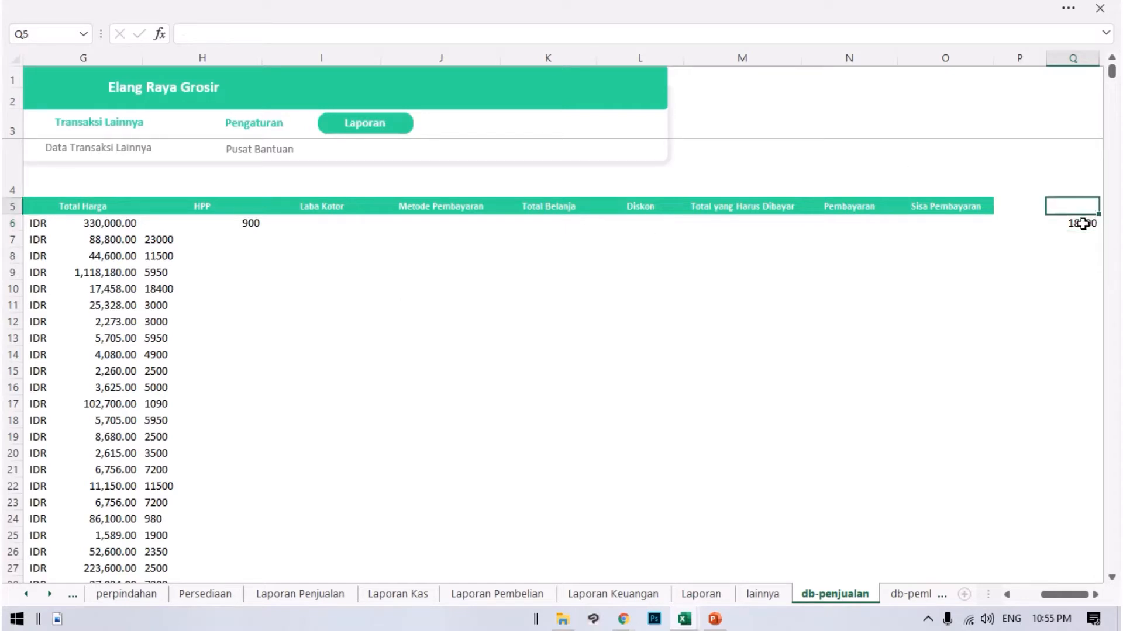
pyautogui.click(1085, 225)
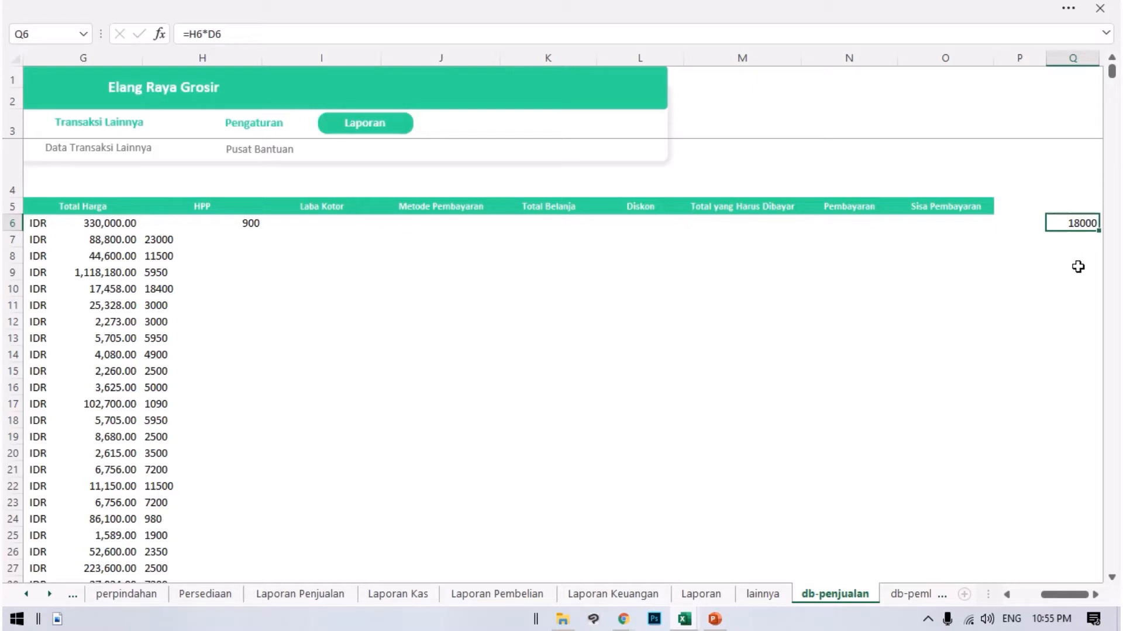
pyautogui.doubleClick(320, 222)
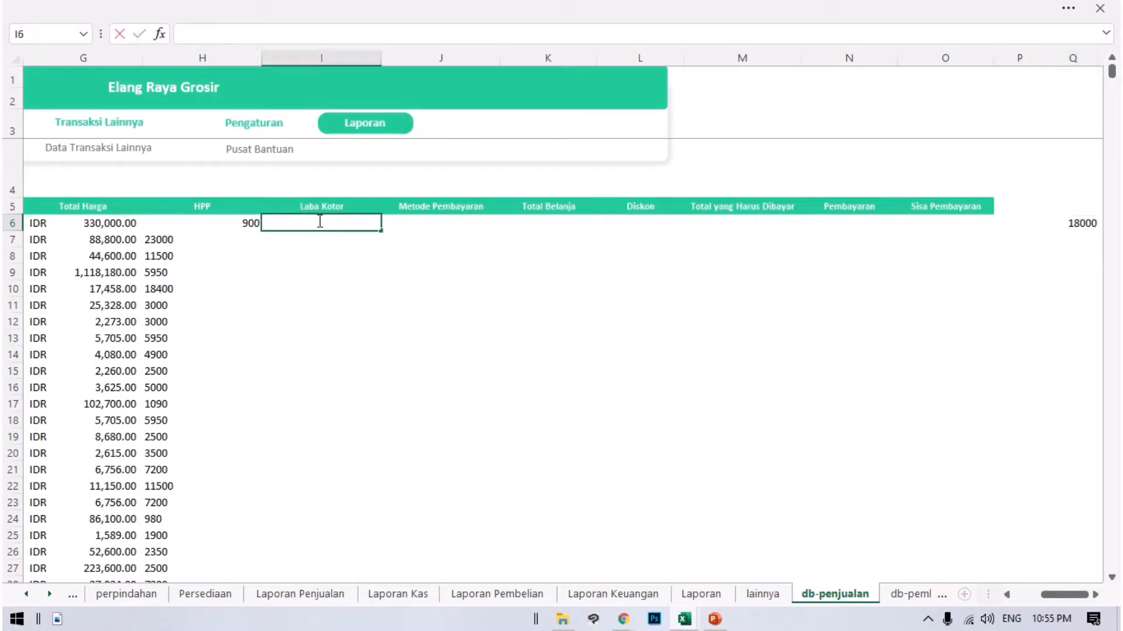
pyautogui.click(235, 222)
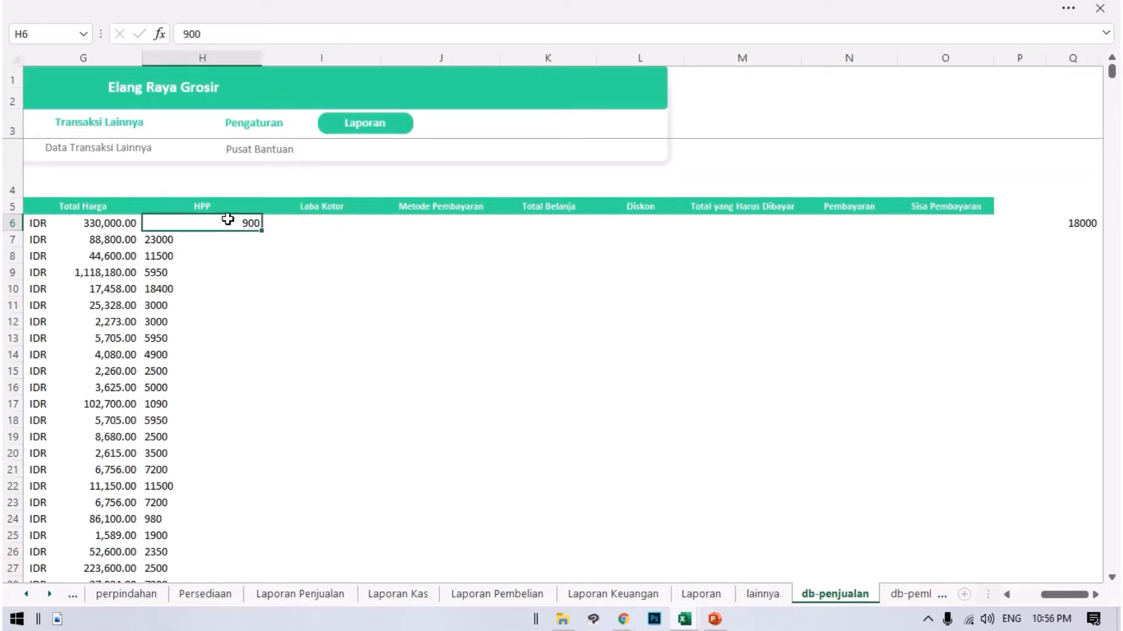
pyautogui.press('Left')
pyautogui.press('Left')
pyautogui.press('Left')
pyautogui.press('Left')
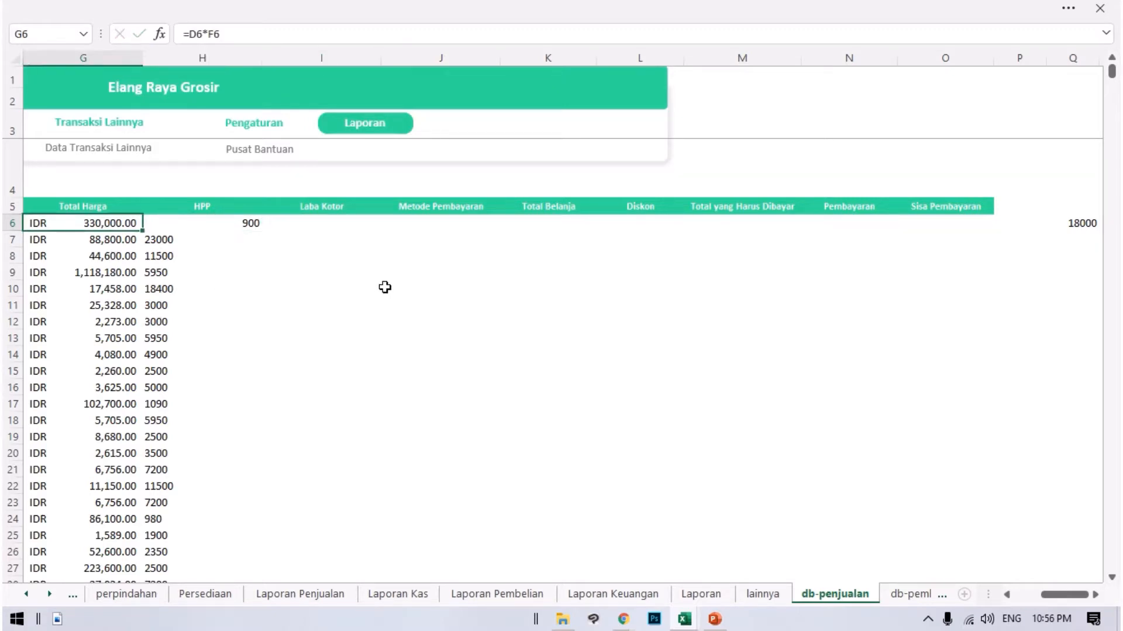
pyautogui.click(470, 228)
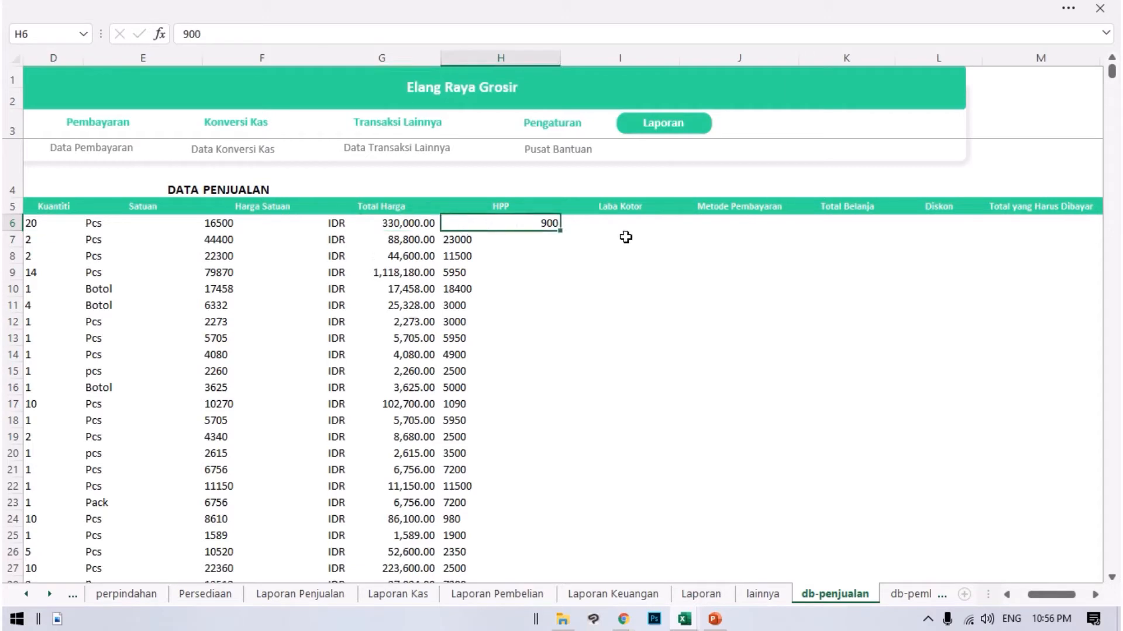
pyautogui.click(621, 223)
pyautogui.write('=')
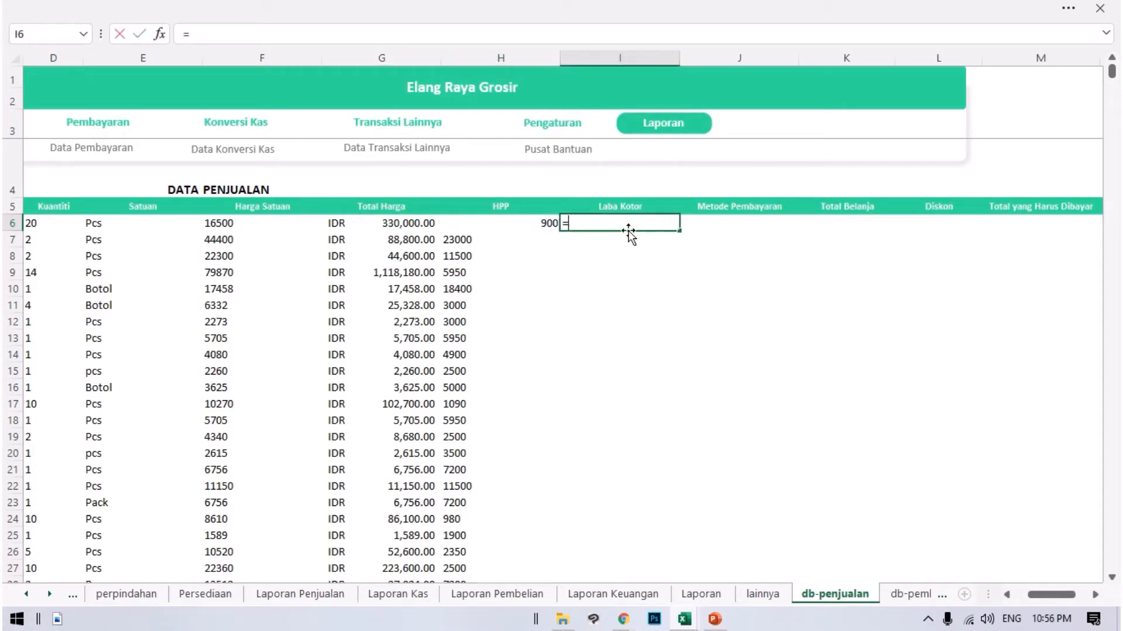
pyautogui.press('Escape')
# Fill the Q6 formula down column Q through row 14715, just past the yellow last record.
pyautogui.press('Right')
pyautogui.press('Right')
pyautogui.press('Right')
pyautogui.press('Right')
pyautogui.press('Right')
pyautogui.press('Right')
pyautogui.press('Right')
pyautogui.press('Right')
pyautogui.press('Right')
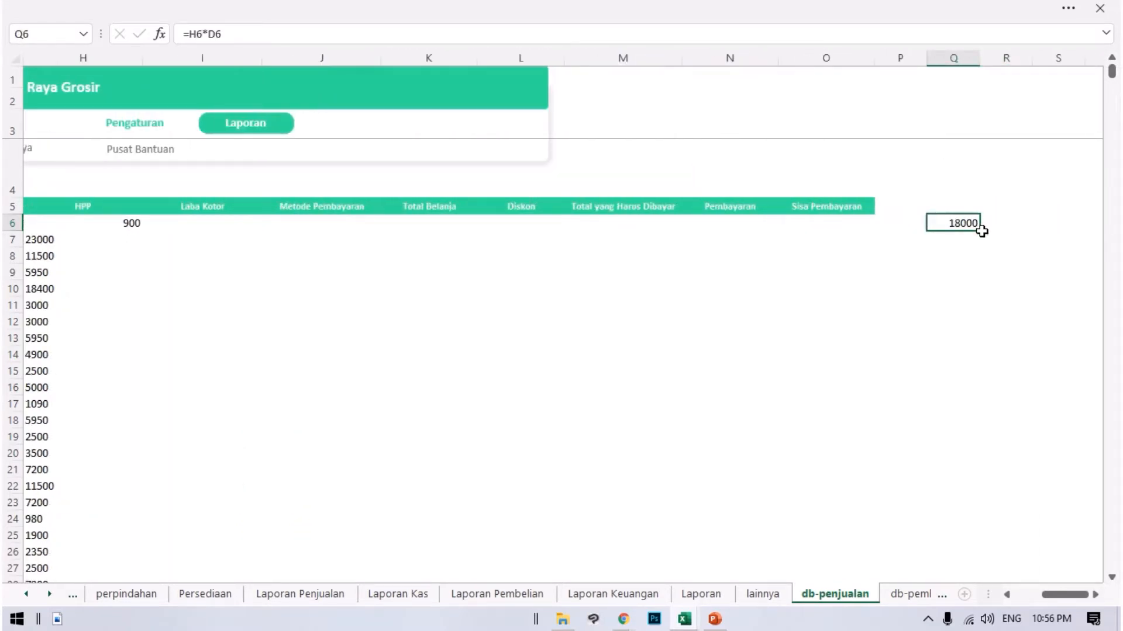
pyautogui.moveTo(981, 233); pyautogui.dragTo(941, 604)
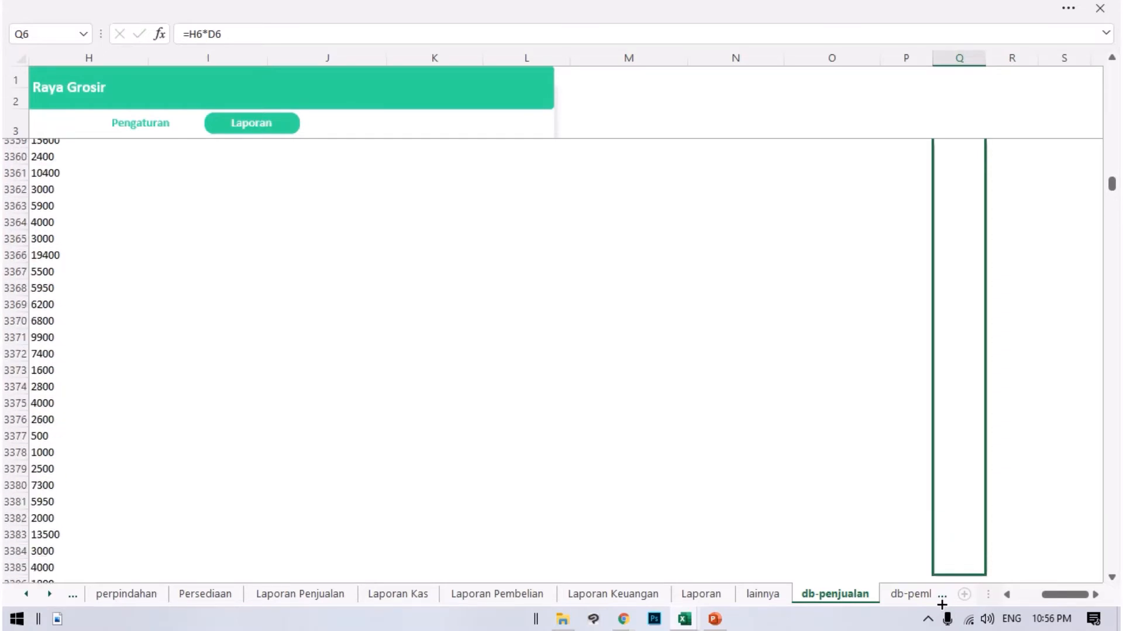
pyautogui.moveTo(942, 605); pyautogui.dragTo(941, 603)
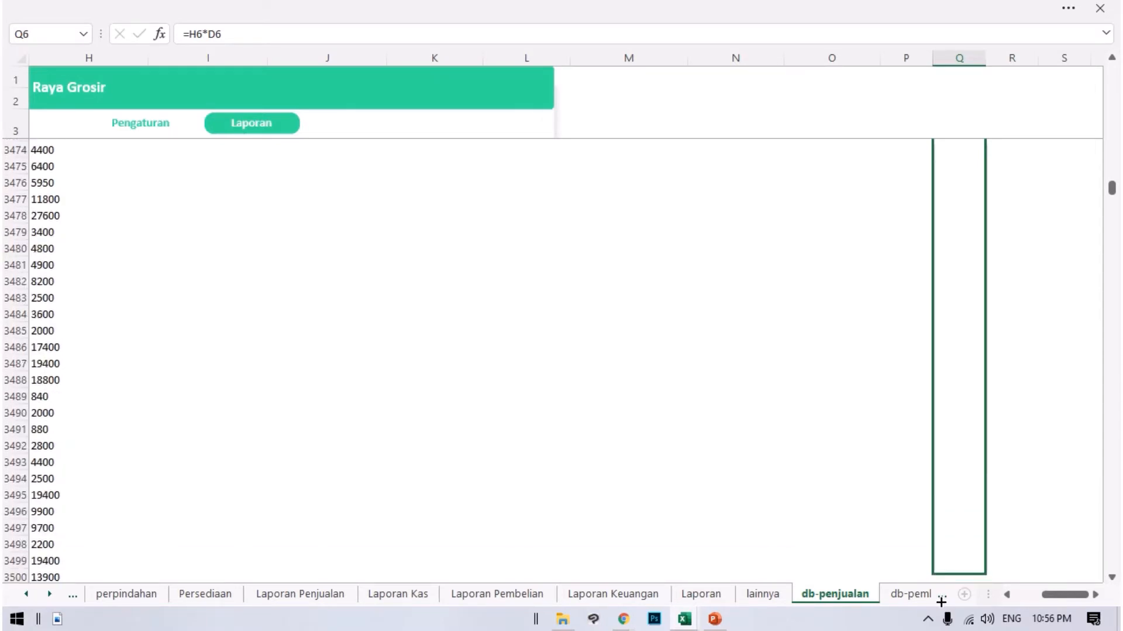
pyautogui.moveTo(942, 604); pyautogui.dragTo(972, 599)
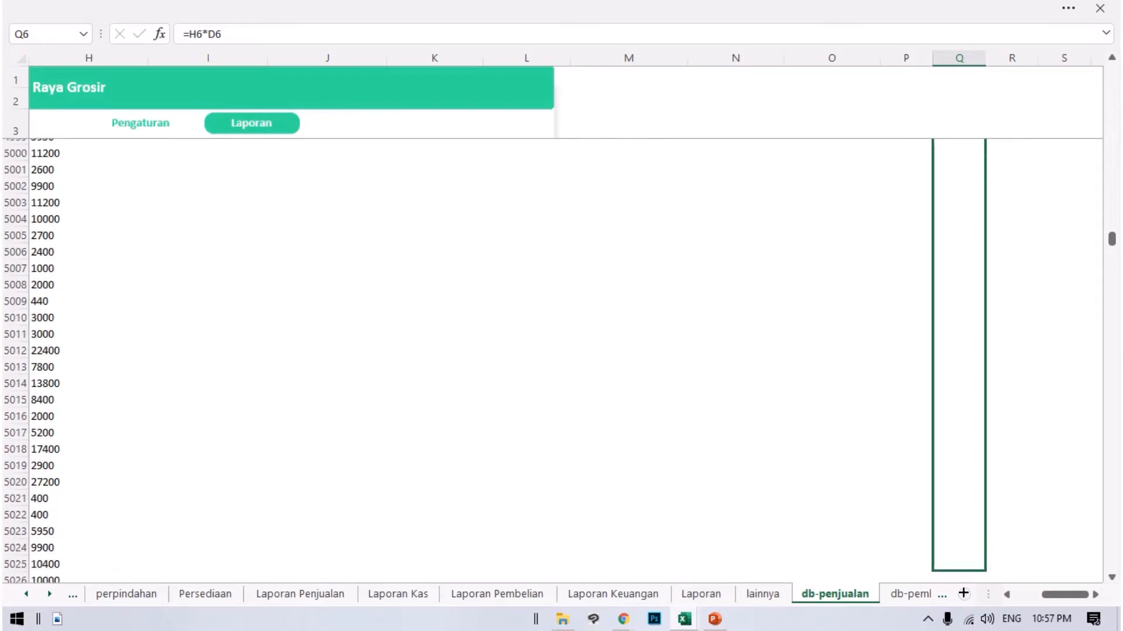
pyautogui.moveTo(970, 597); pyautogui.dragTo(937, 565)
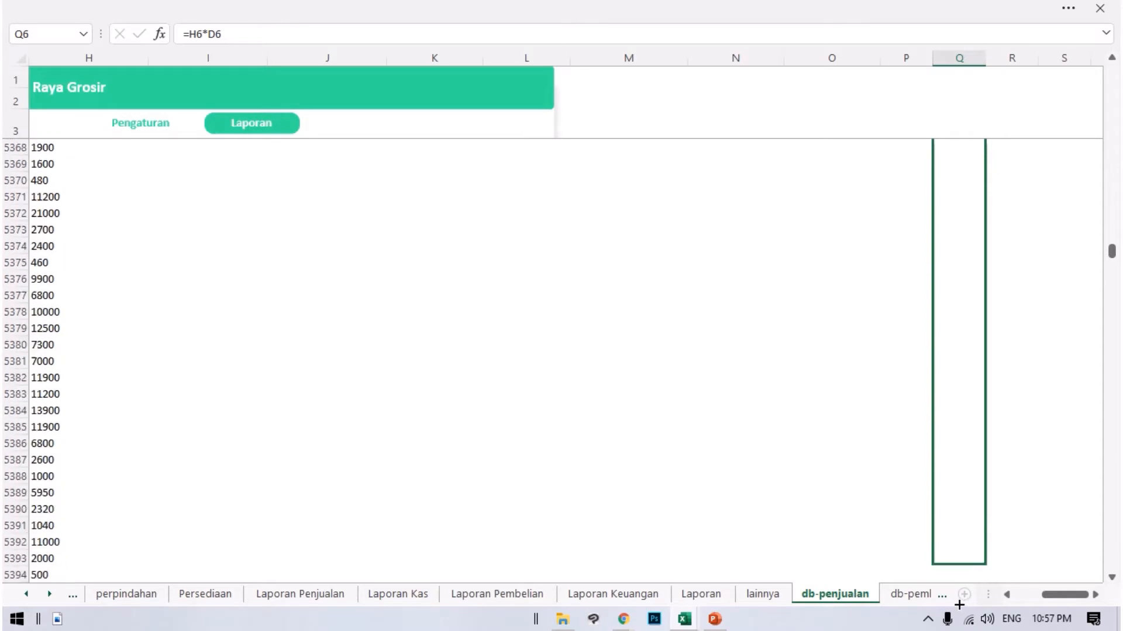
pyautogui.moveTo(959, 605)
pyautogui.mouseDown()
pyautogui.moveTo(950, 587)
pyautogui.moveTo(962, 607)
pyautogui.mouseUp()
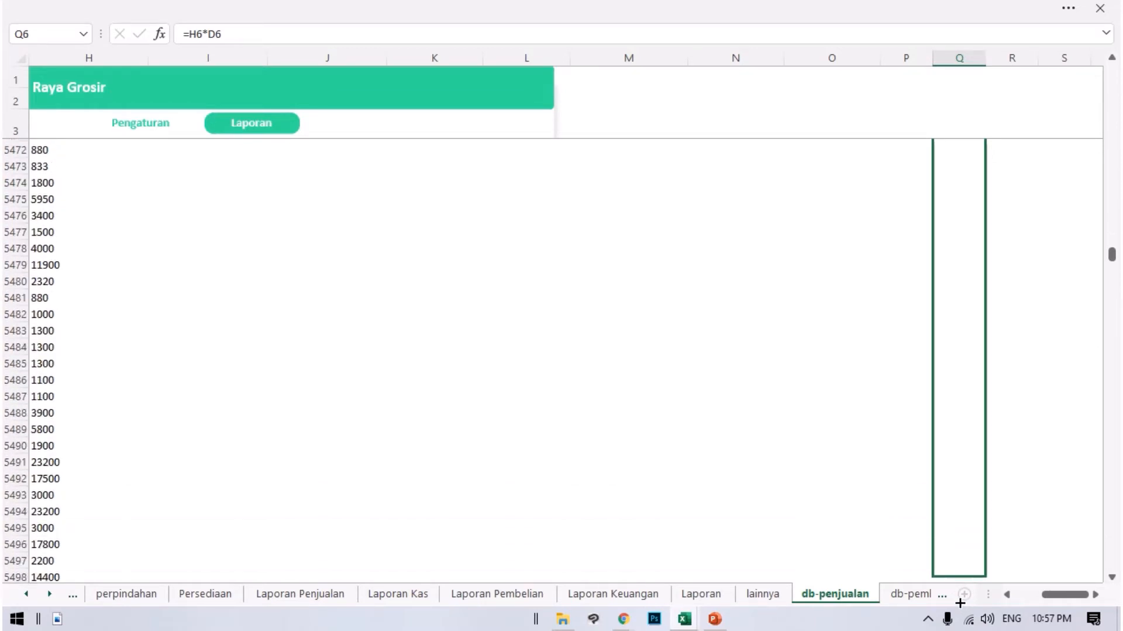
pyautogui.moveTo(958, 601); pyautogui.dragTo(1009, 613)
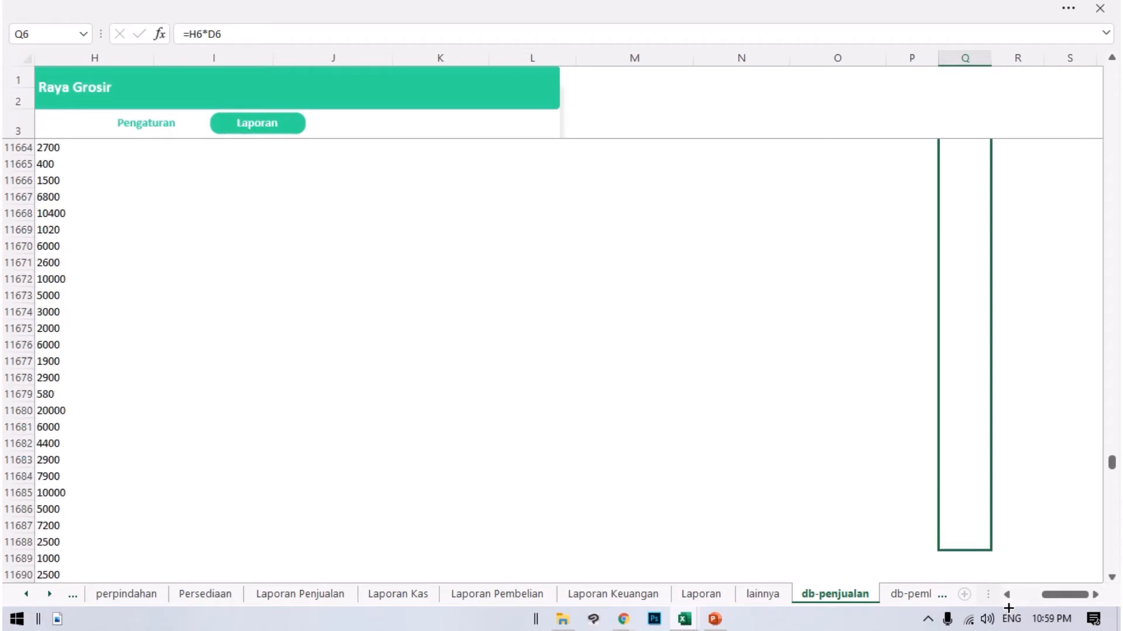
pyautogui.moveTo(1008, 608)
pyautogui.mouseDown()
pyautogui.moveTo(995, 610)
pyautogui.moveTo(1008, 629)
pyautogui.mouseUp()
pyautogui.moveTo(965, 568); pyautogui.dragTo(957, 536)
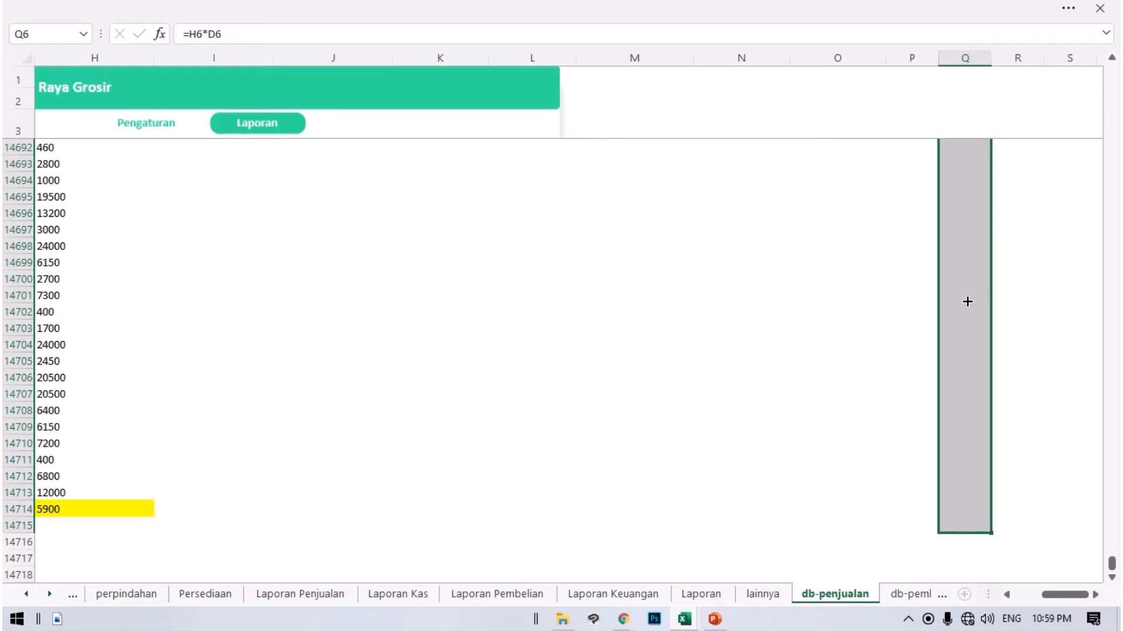
pyautogui.scroll(14, 994, 273)
pyautogui.scroll(-19, 988, 299)
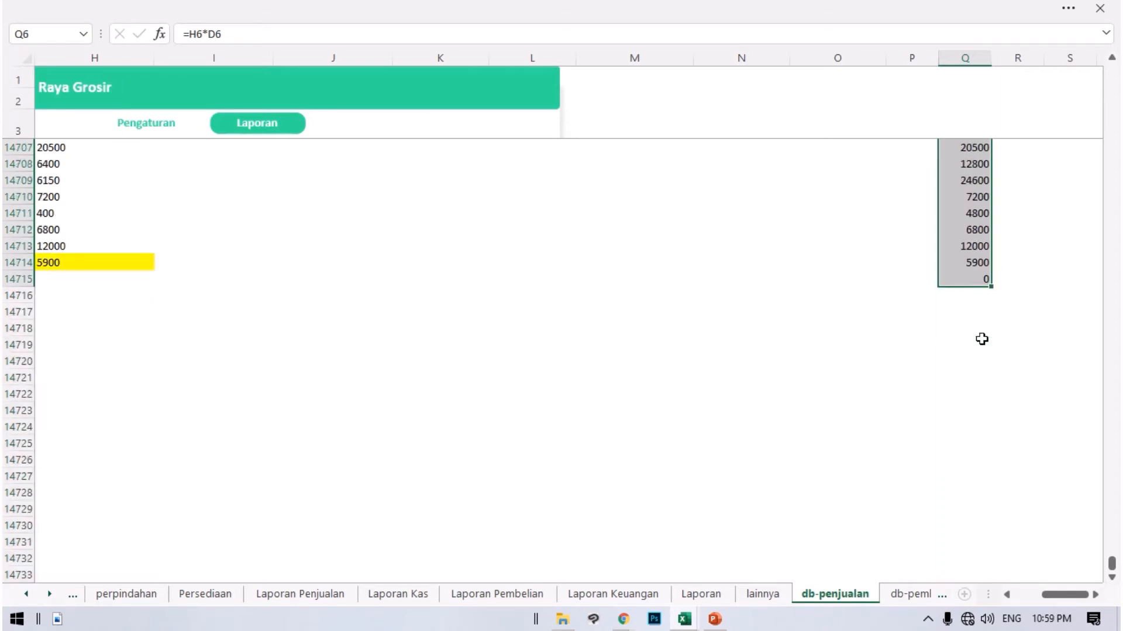
pyautogui.scroll(2, 982, 339)
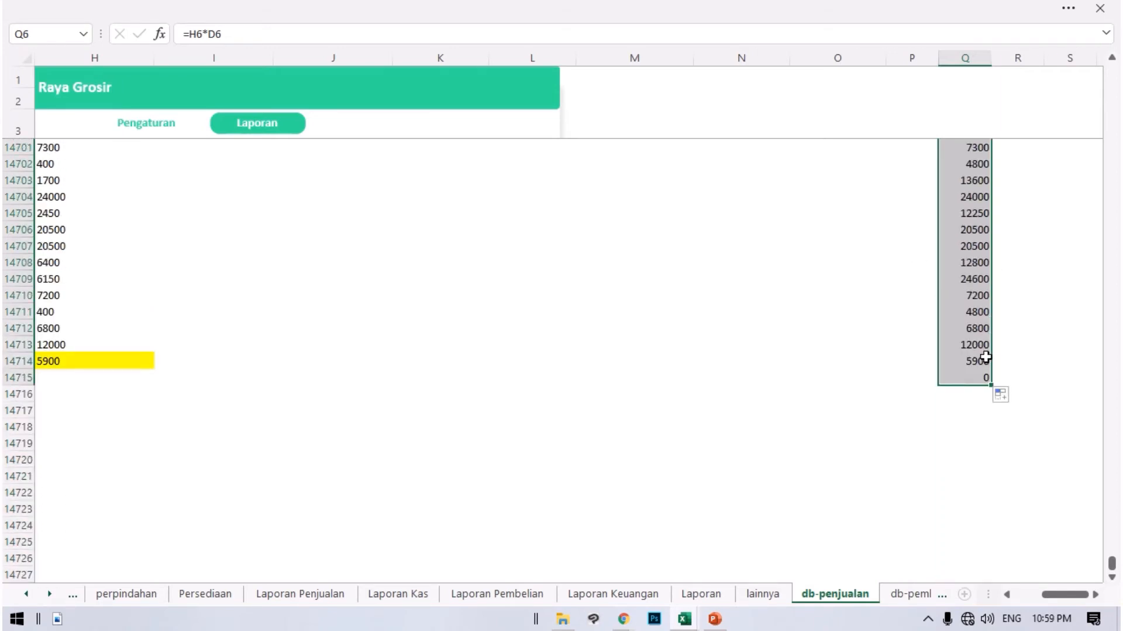
# Copy the calculated totals from column Q and paste them as values only over the HPP column from H6.
pyautogui.hotkey('ctrl', 'c')
pyautogui.moveTo(1111, 563); pyautogui.dragTo(1094, 59)
pyautogui.moveTo(1074, 600); pyautogui.dragTo(1052, 601)
pyautogui.moveTo(882, 225); pyautogui.dragTo(883, 240)
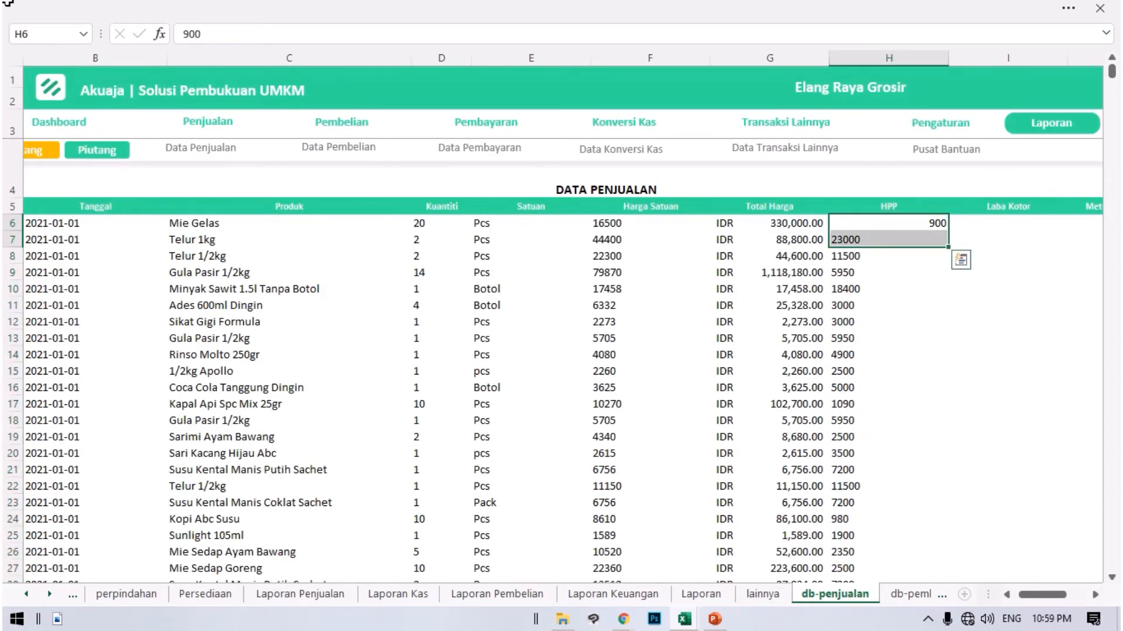
pyautogui.click(898, 213)
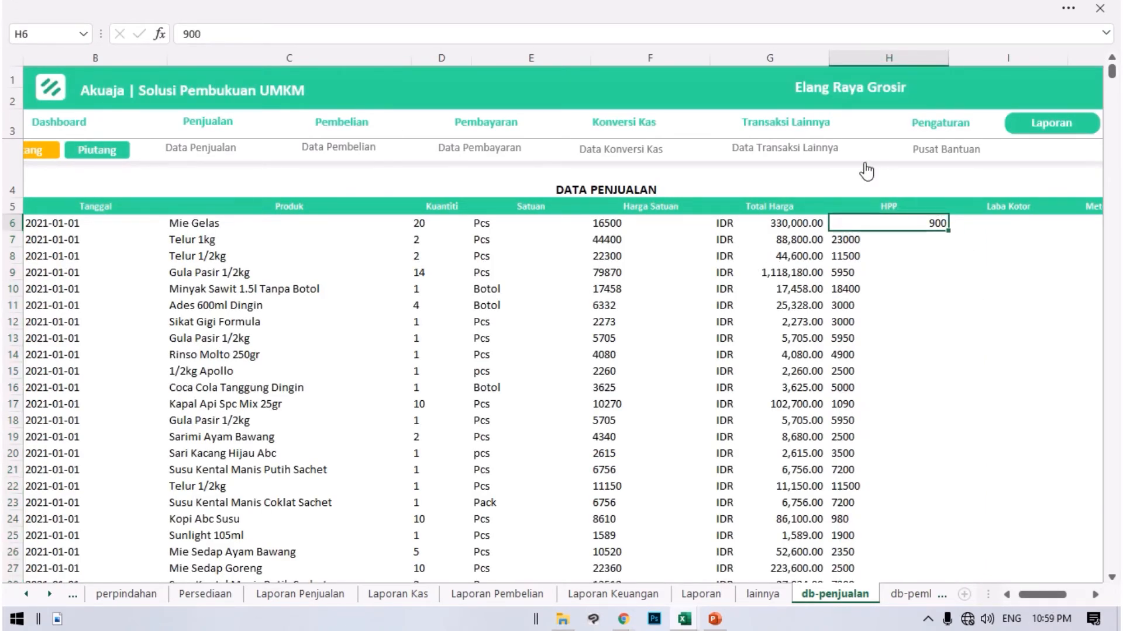
pyautogui.click(1065, 11)
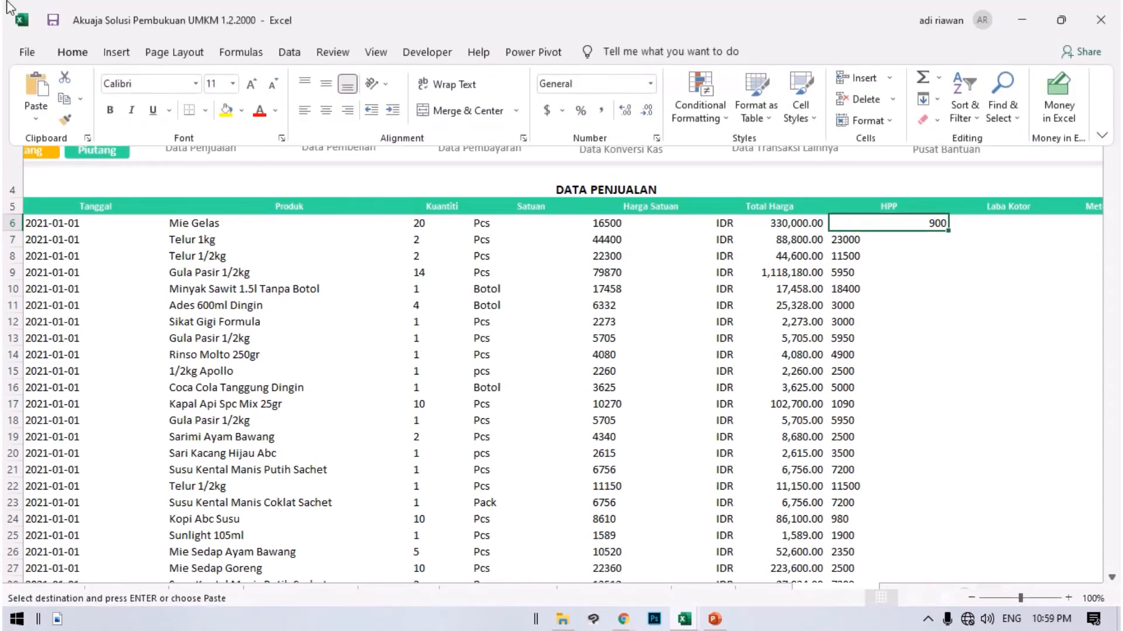
pyautogui.click(35, 120)
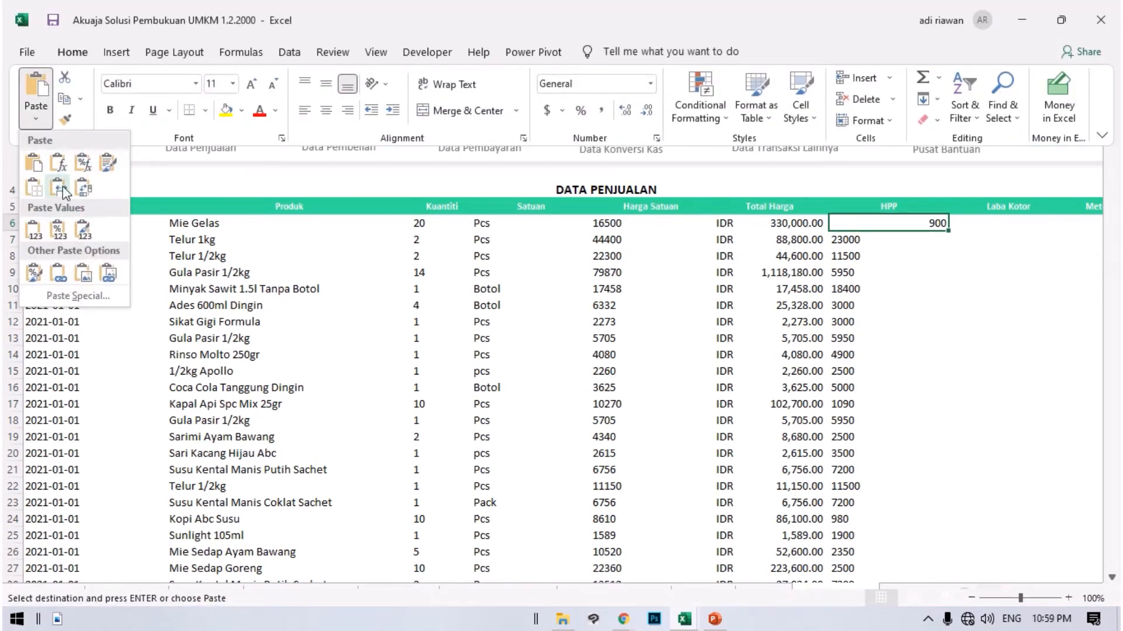
pyautogui.click(34, 230)
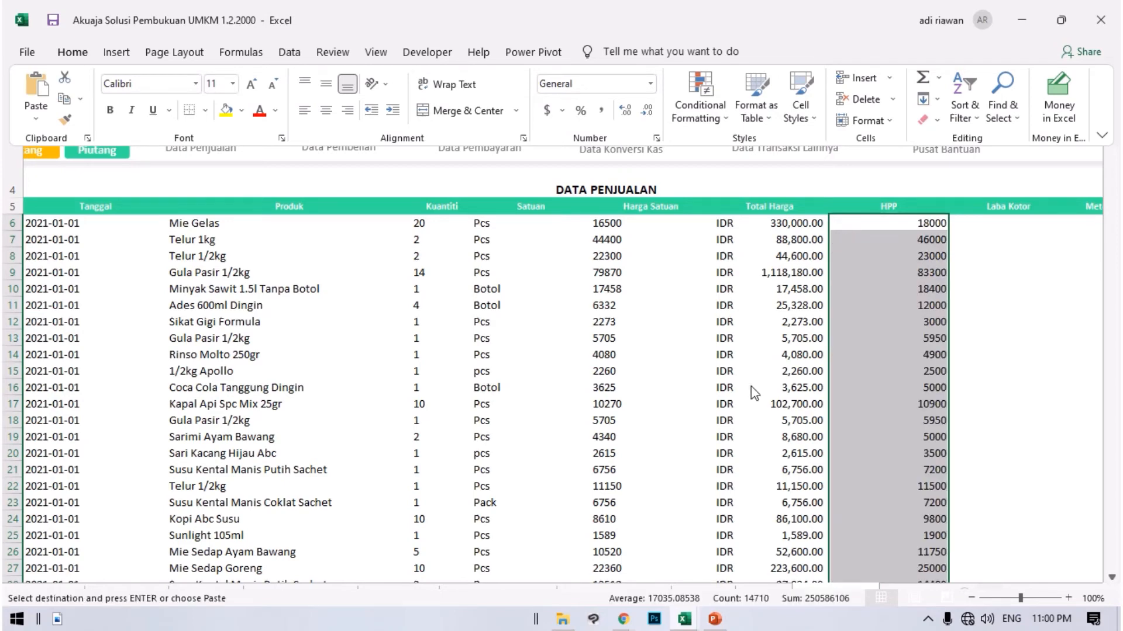
# Calculate the first record's Laba Kotor in I6 as Total Harga minus HPP with =G6-H6.
pyautogui.click(985, 223)
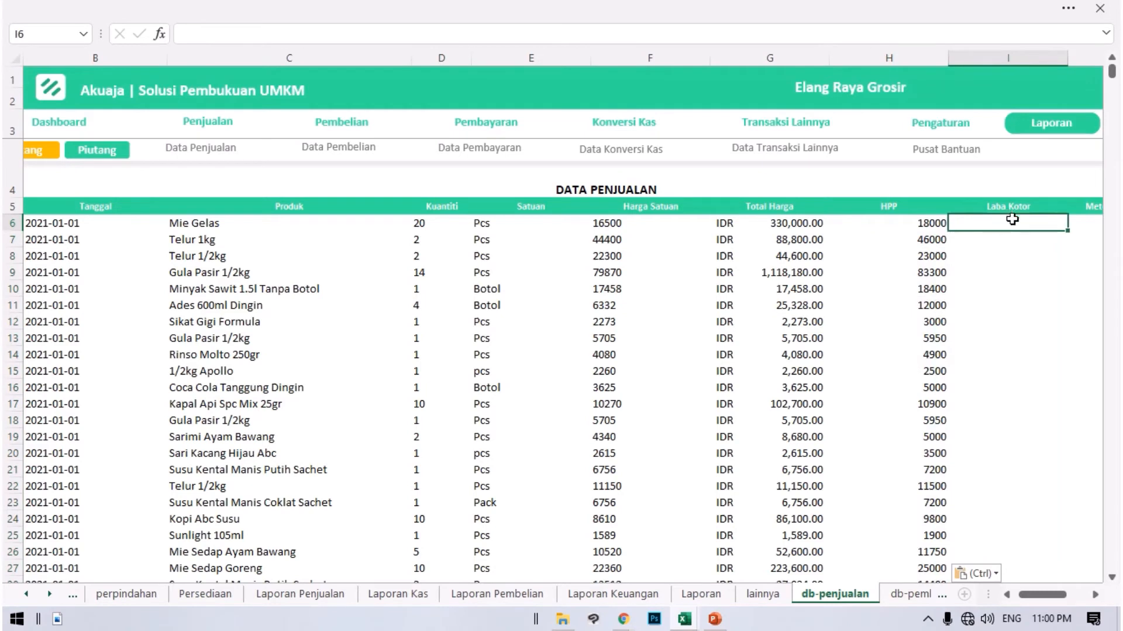
pyautogui.write('=')
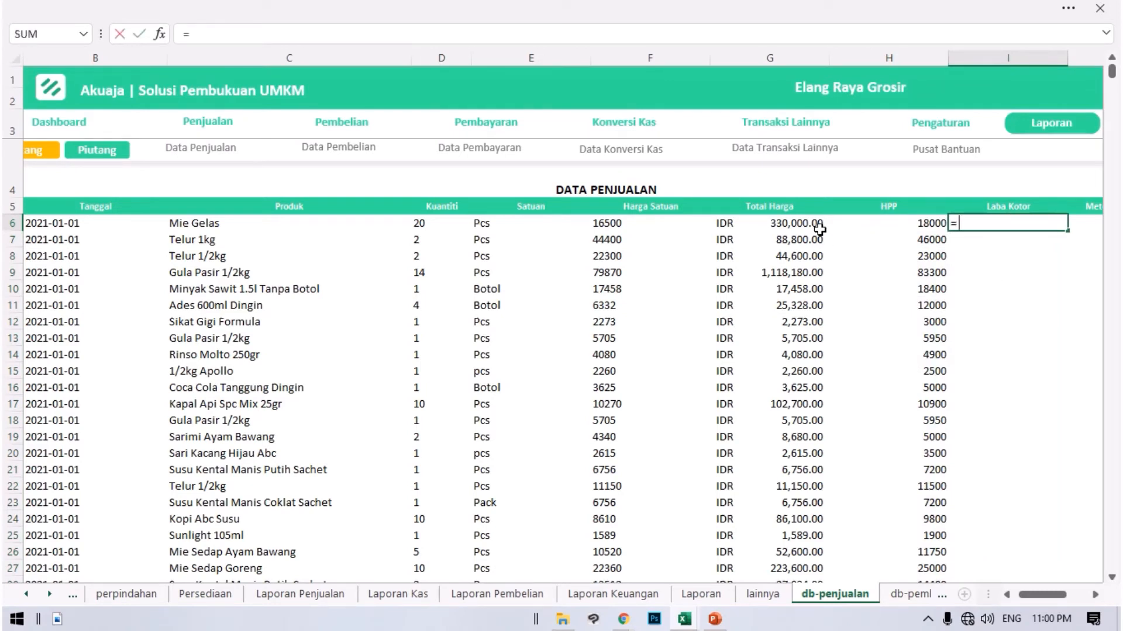
pyautogui.click(807, 222)
pyautogui.write('-')
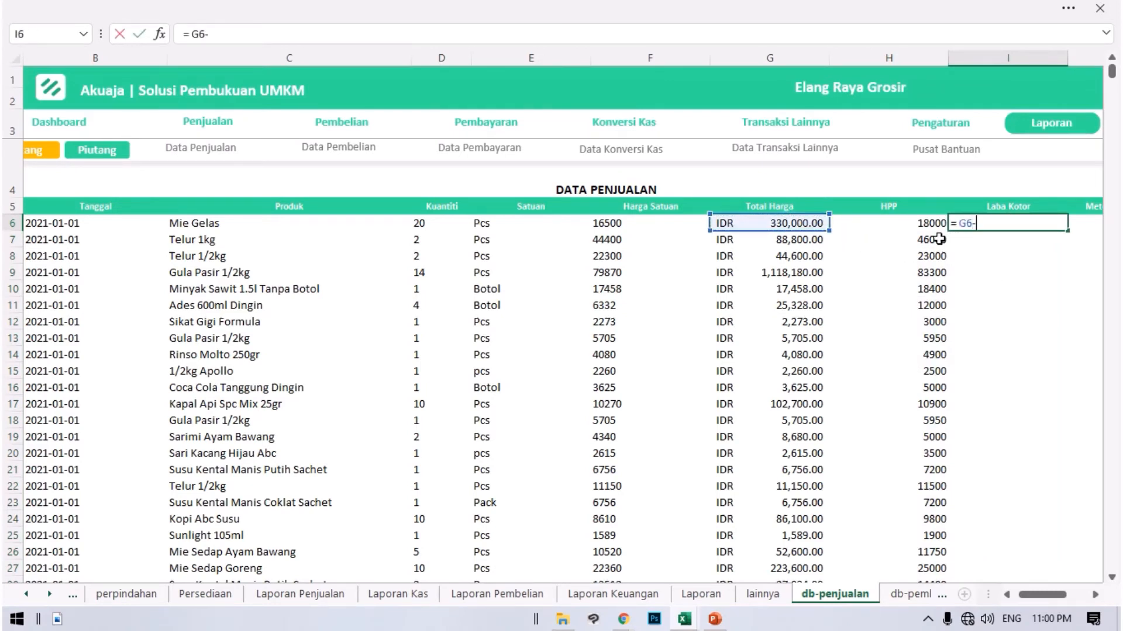
pyautogui.click(910, 217)
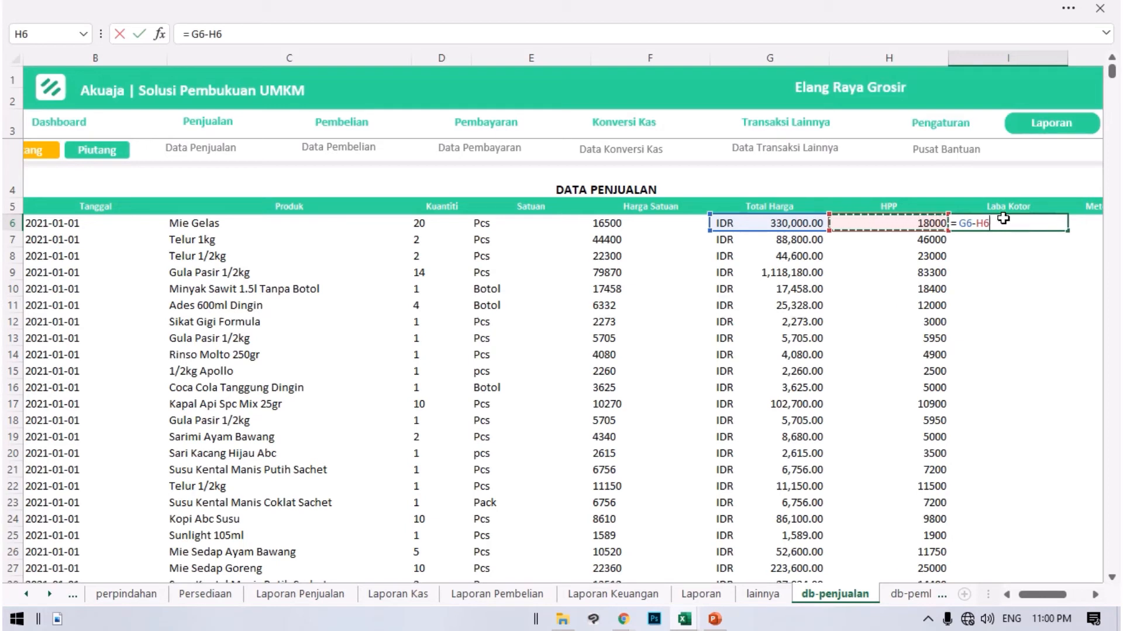
pyautogui.press('Return')
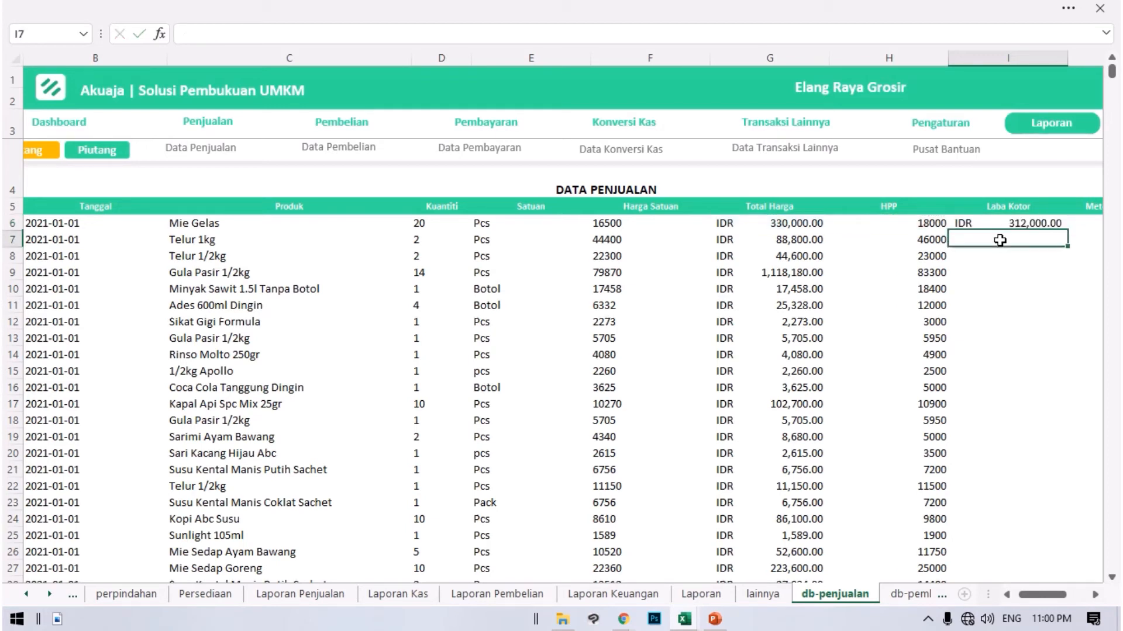
# Fill the I6 formula down the Laba Kotor column for all sales records.
pyautogui.click(1040, 228)
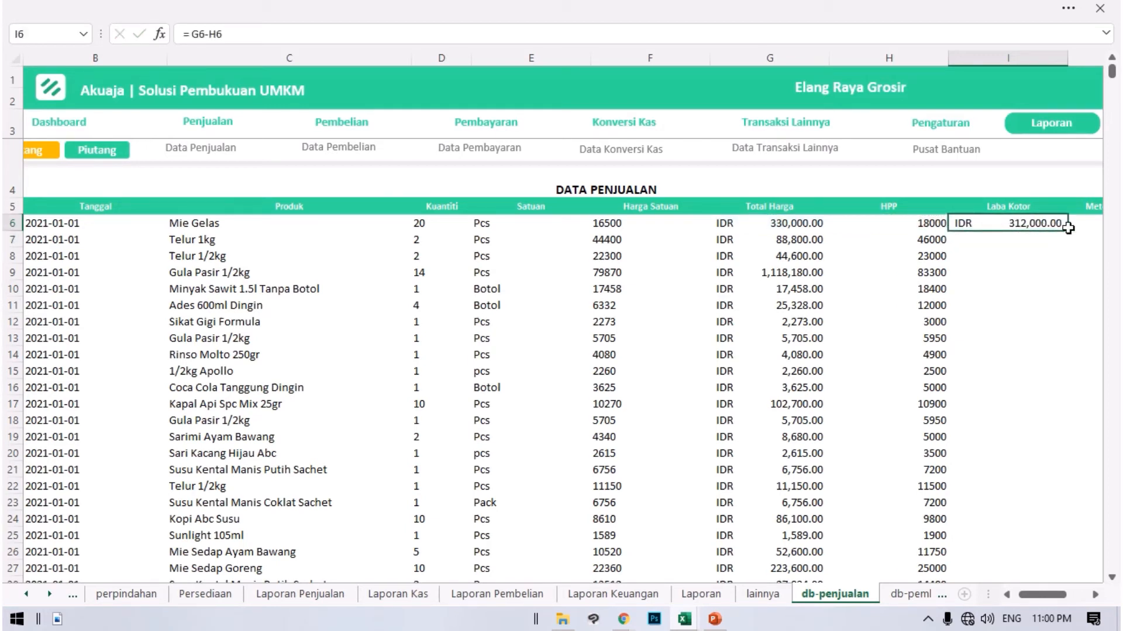
pyautogui.doubleClick(1067, 233)
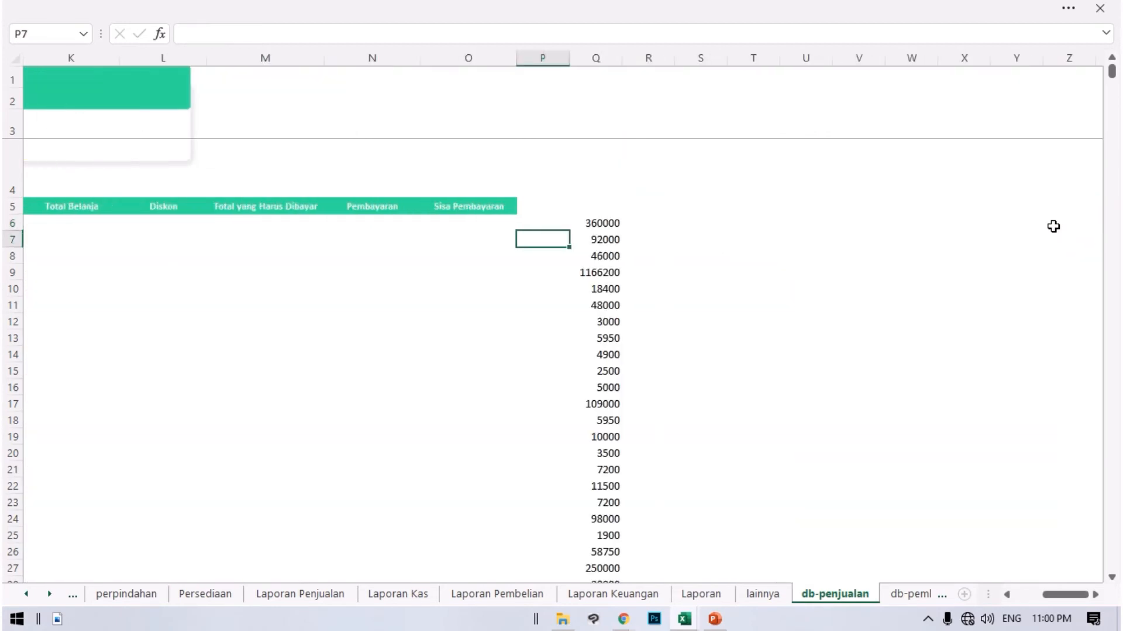
pyautogui.moveTo(1048, 591); pyautogui.dragTo(1020, 594)
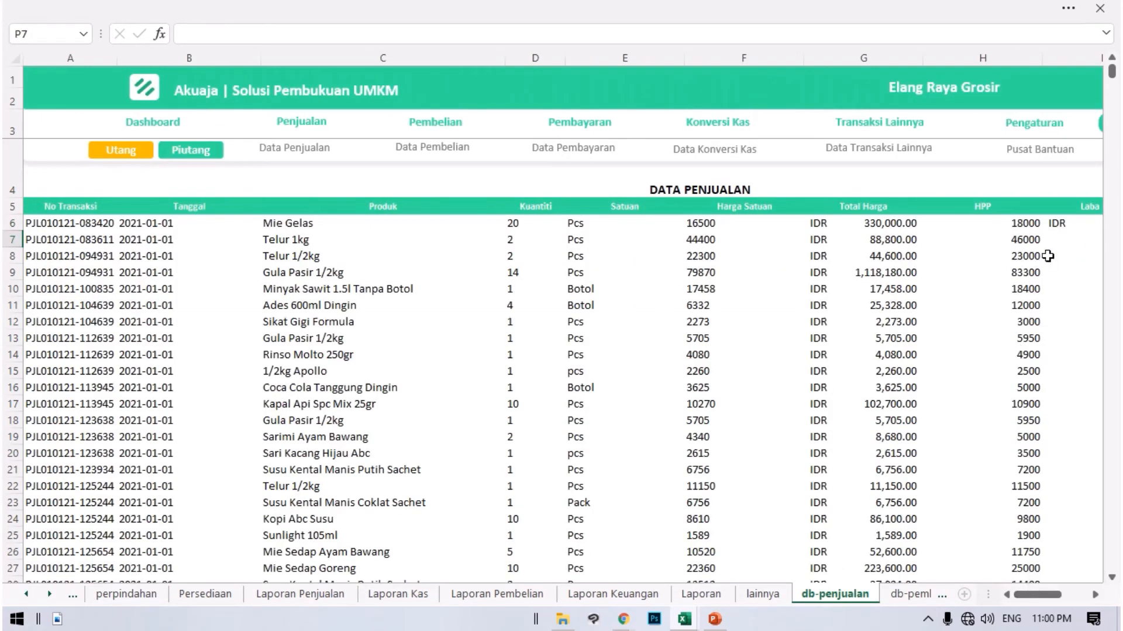
pyautogui.click(1062, 224)
pyautogui.click(1105, 594)
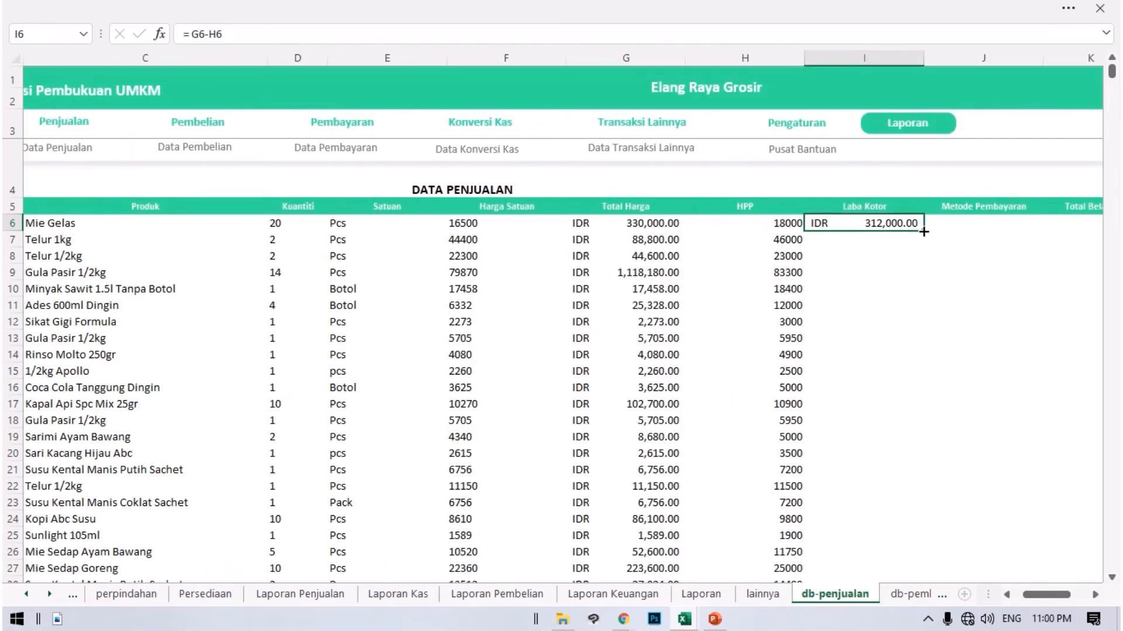
pyautogui.doubleClick(923, 232)
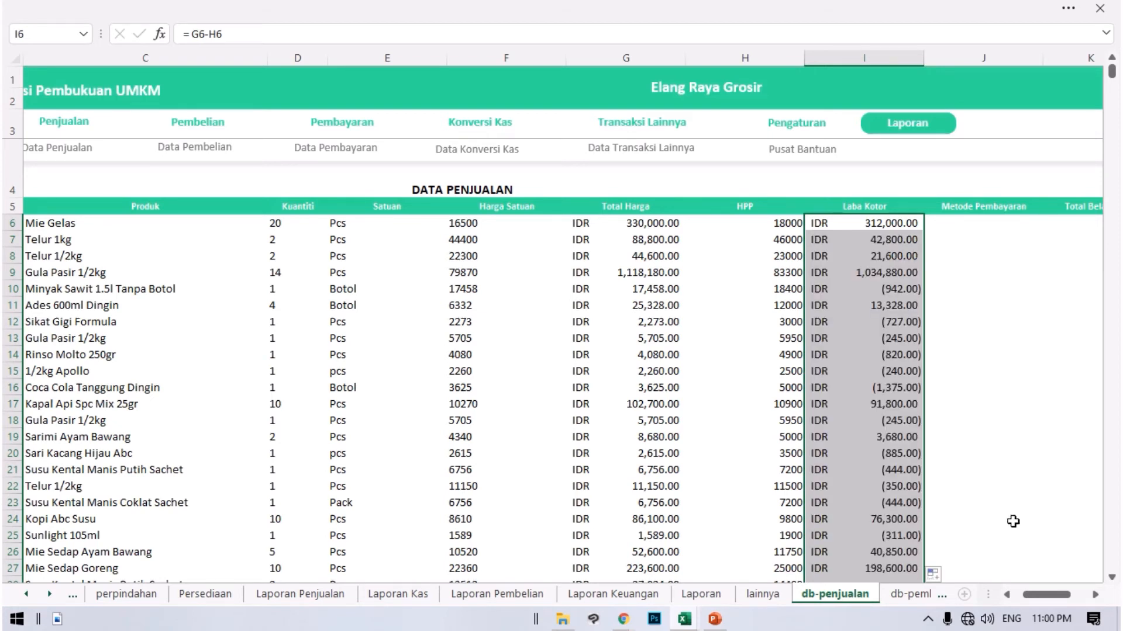
# Examine the Sikat Gigi Formula record in row 12, comparing its Harga Satuan, Total Harga, HPP and Laba Kotor cells.
pyautogui.click(848, 322)
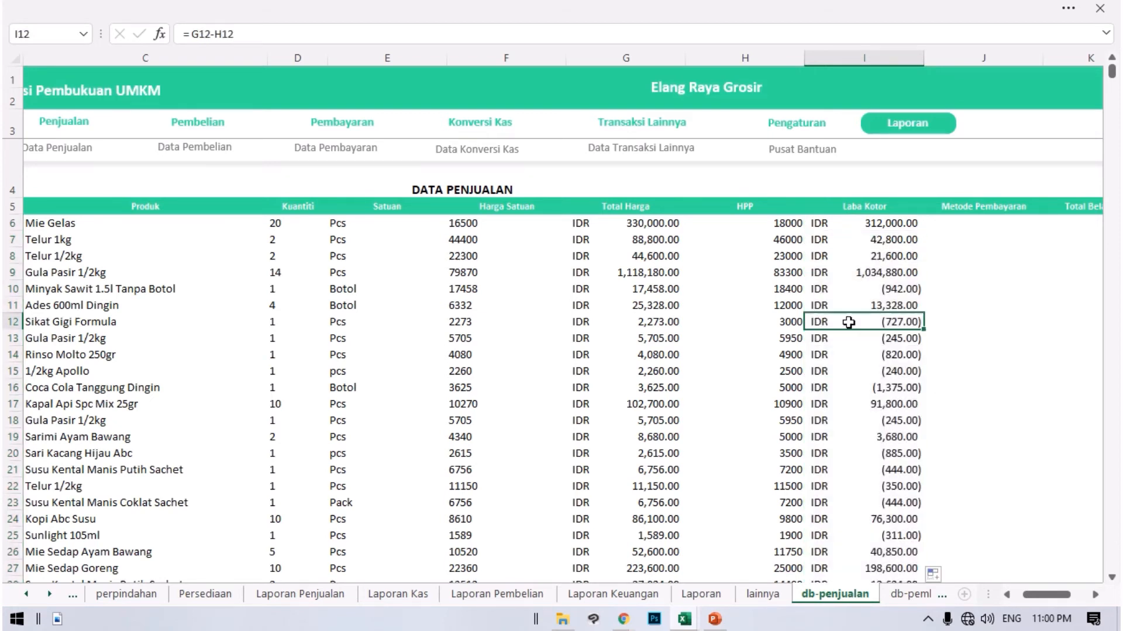
pyautogui.press('Right')
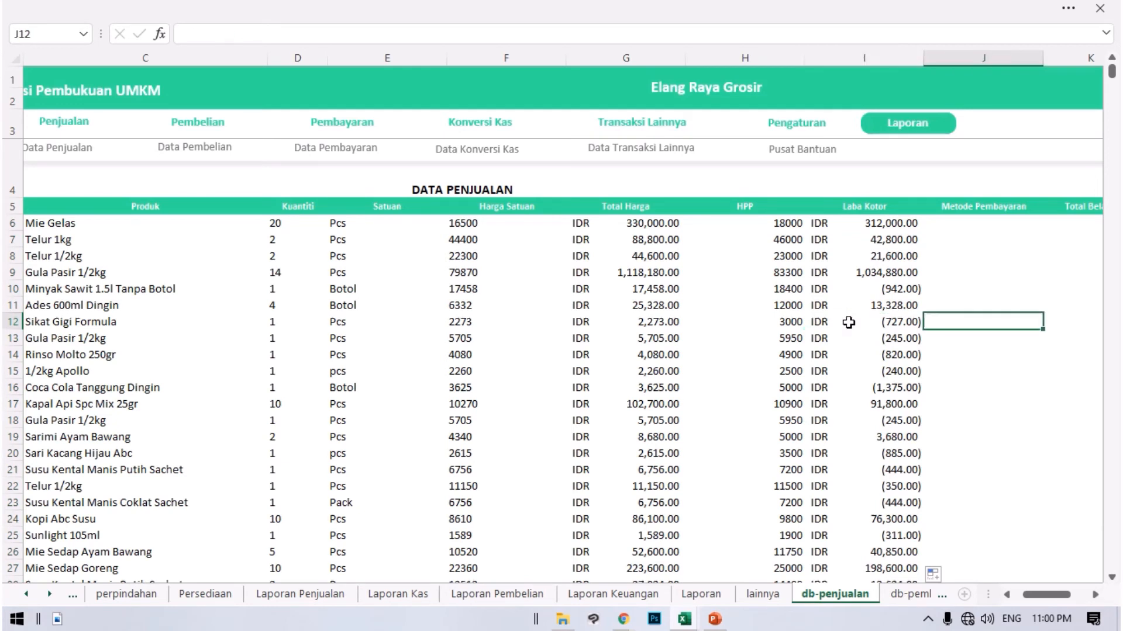
pyautogui.click(848, 322)
pyautogui.press('Left')
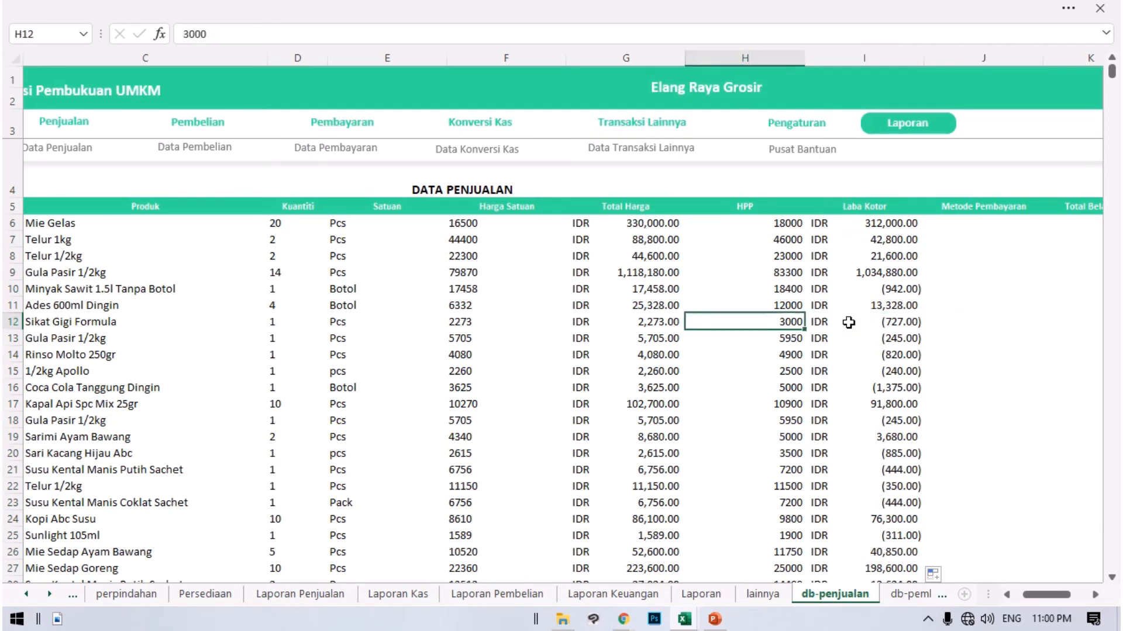
pyautogui.press('Left')
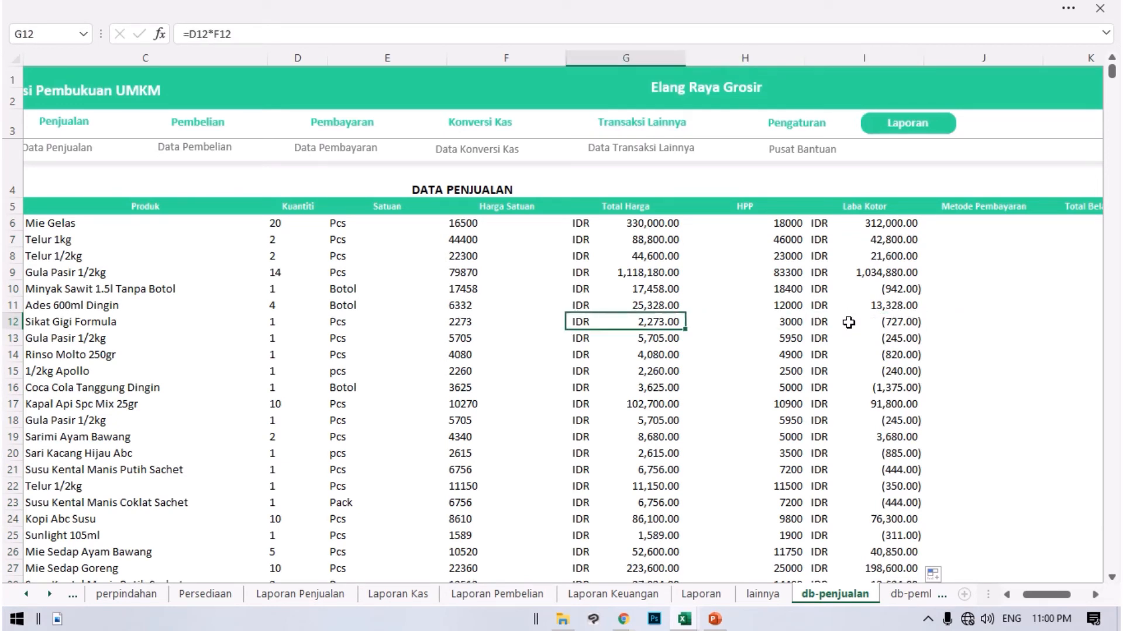
pyautogui.press('Right')
pyautogui.press('Left')
pyautogui.press('Left')
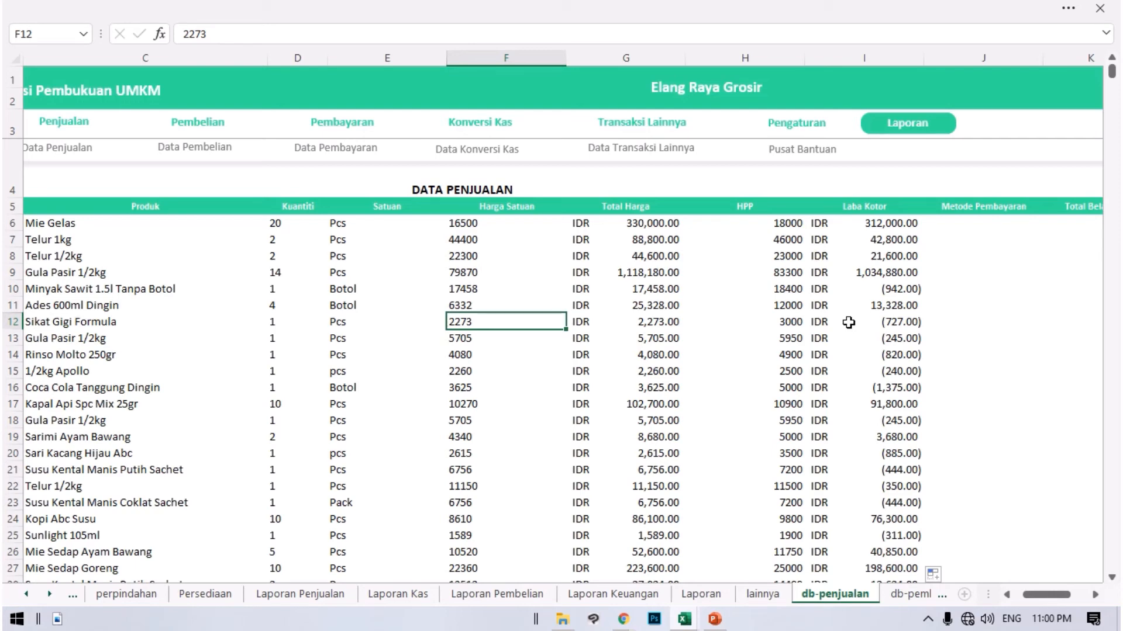
pyautogui.press('Right')
pyautogui.press('Up')
pyautogui.press('Down')
pyautogui.press('Right')
pyautogui.press('Right')
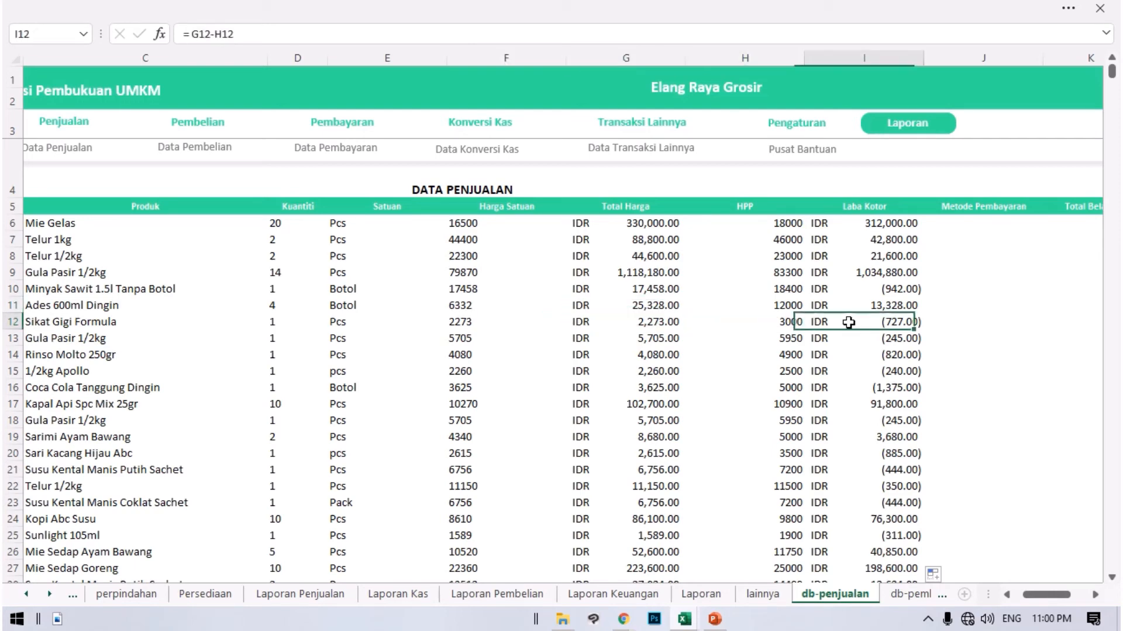
# Look over the remaining payment columns of Data Penjualan, from Metode Pembayaran through Sisa Pembayaran.
pyautogui.press('Right')
pyautogui.press('Right')
pyautogui.press('Right')
pyautogui.press('Right')
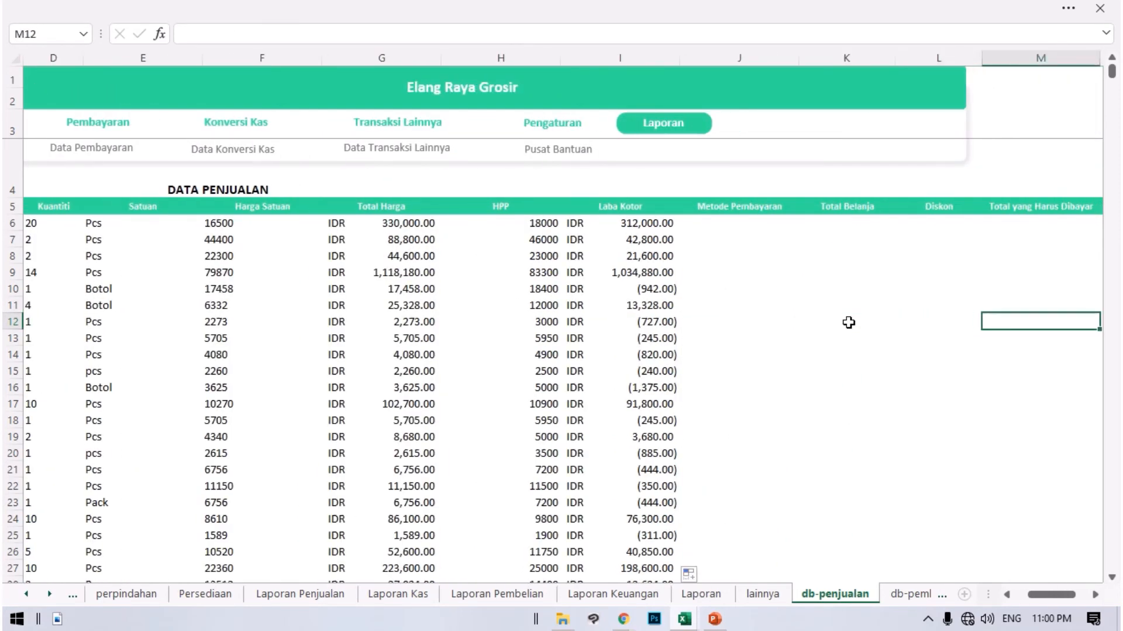
pyautogui.press('Left')
pyautogui.press('Left')
pyautogui.press('Left')
pyautogui.press('Left')
pyautogui.press('Left')
pyautogui.press('Up')
pyautogui.hotkey('ctrl', 'Home')
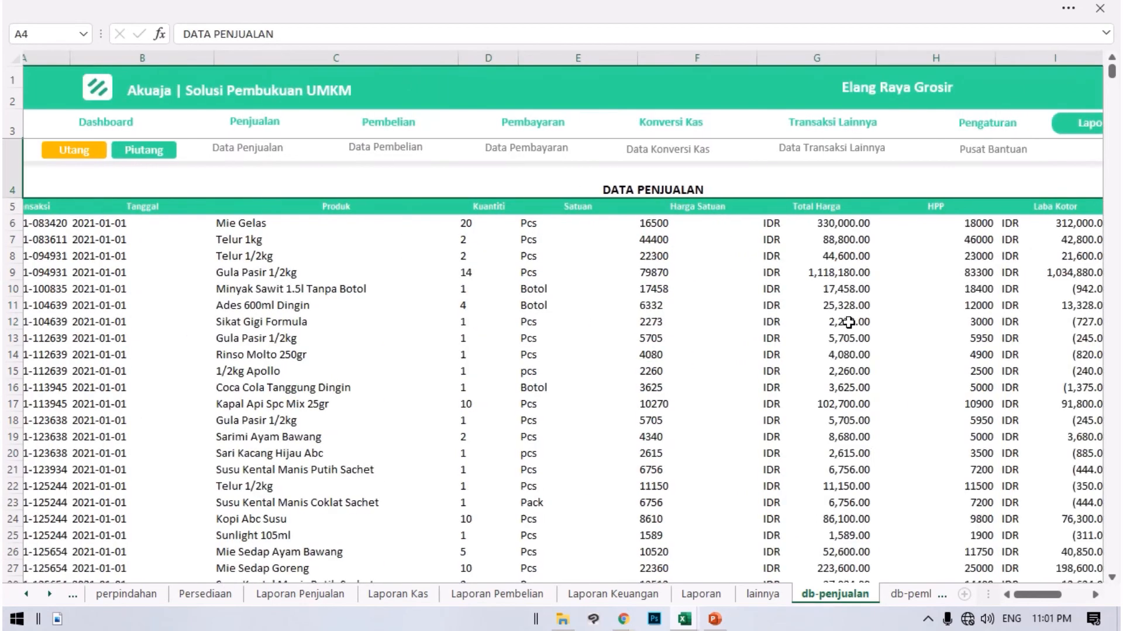
pyautogui.press('Right')
pyautogui.press('Down')
pyautogui.press('Left')
pyautogui.press('Left')
pyautogui.press('Down')
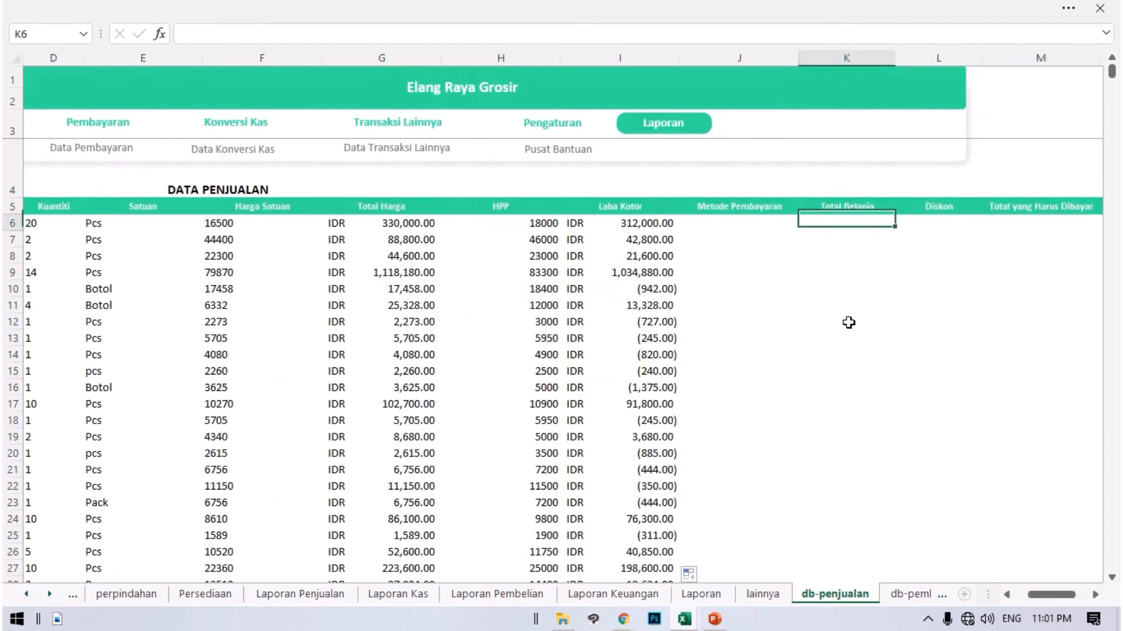
pyautogui.press('Left')
pyautogui.press('Left')
pyautogui.press('Right')
pyautogui.press('Right')
pyautogui.press('Right')
pyautogui.press('Right')
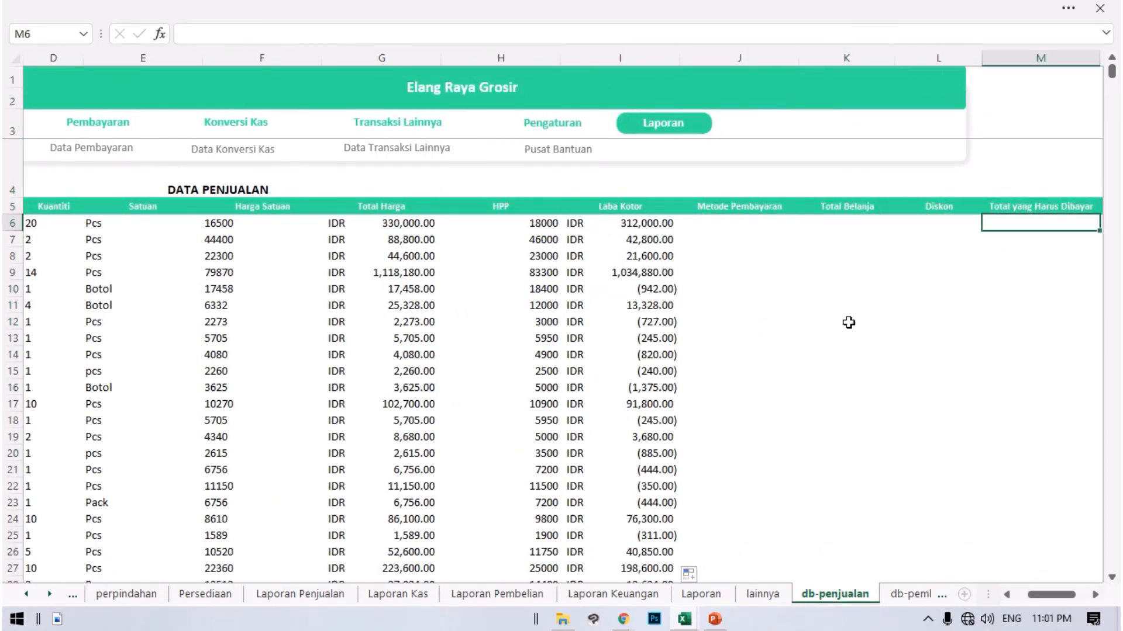
pyautogui.press('Right')
pyautogui.press('Right')
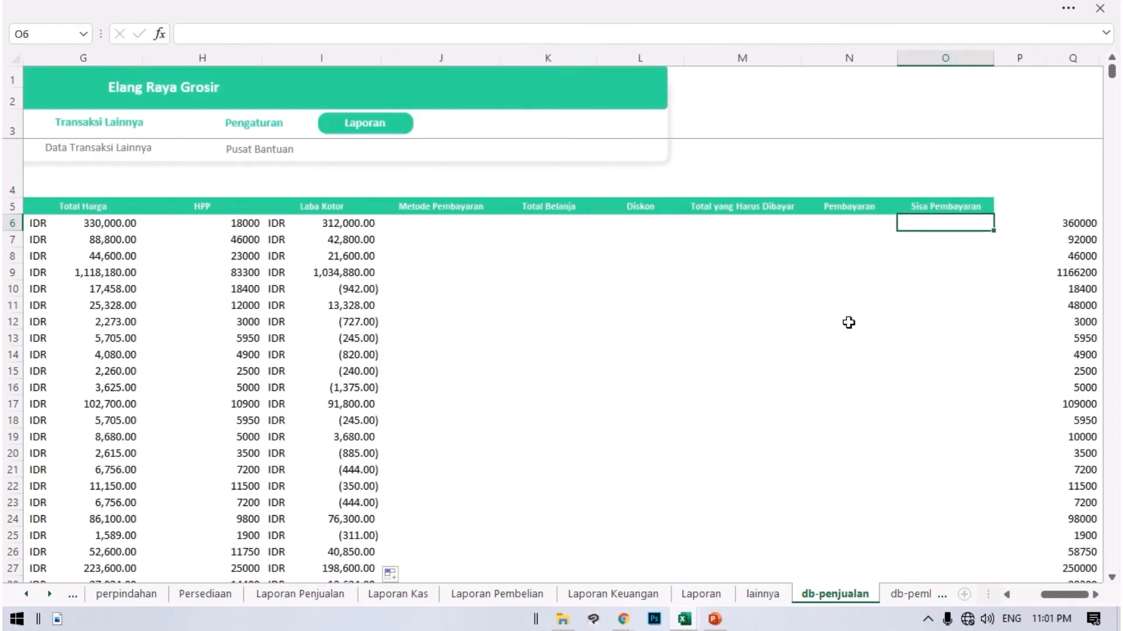
pyautogui.press('Left')
pyautogui.press('Left')
pyautogui.press('Left')
pyautogui.press('Left')
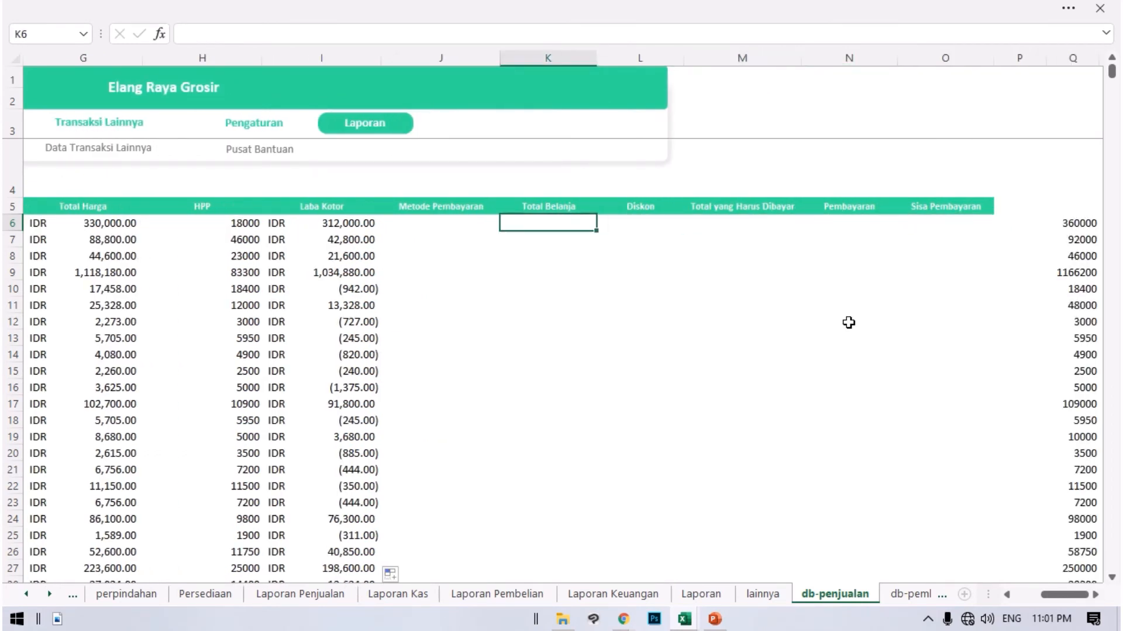
pyautogui.press('Right')
pyautogui.press('Right')
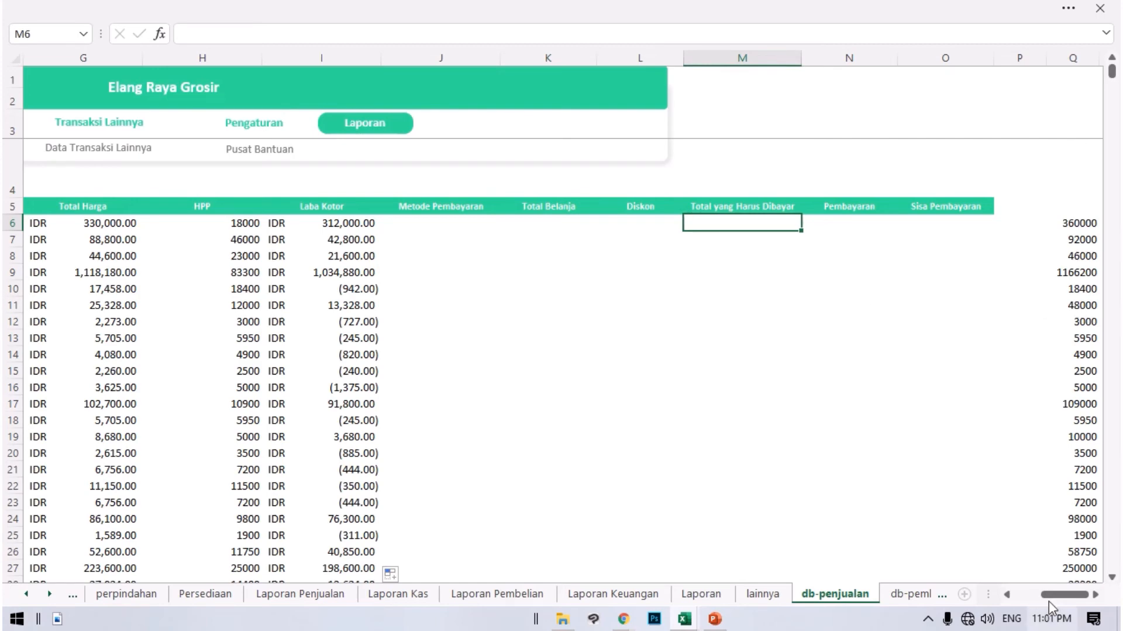
# Check the source files in the Elang Raya Grosir folder in File Explorer, and return to the Akuaja workbook in Excel.
pyautogui.moveTo(1064, 595); pyautogui.dragTo(1037, 595)
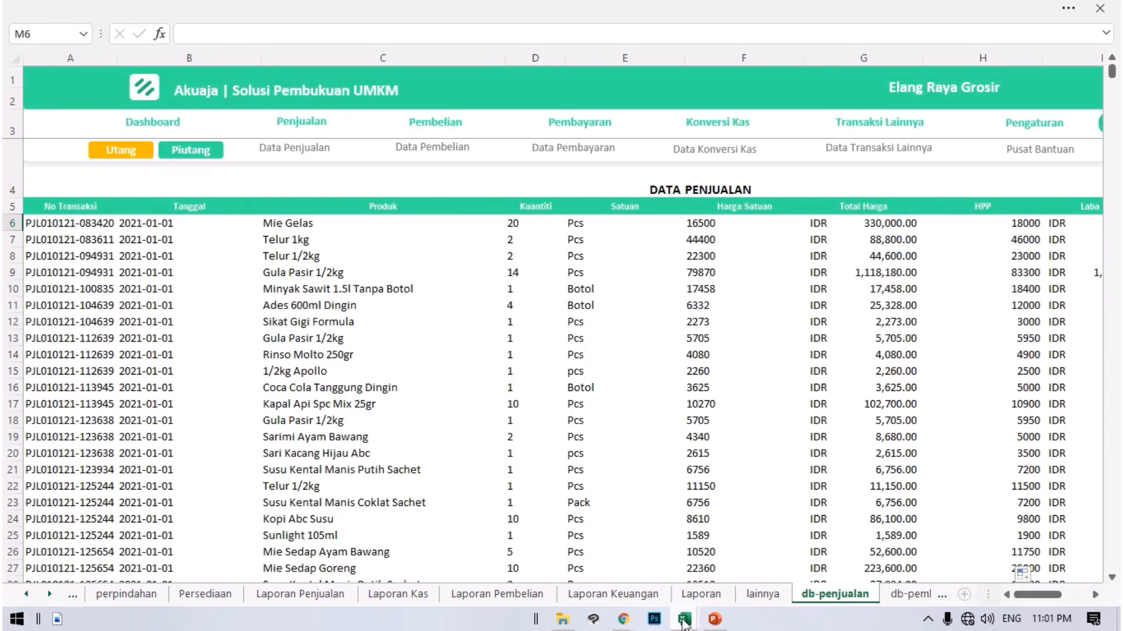
pyautogui.moveTo(684, 620)
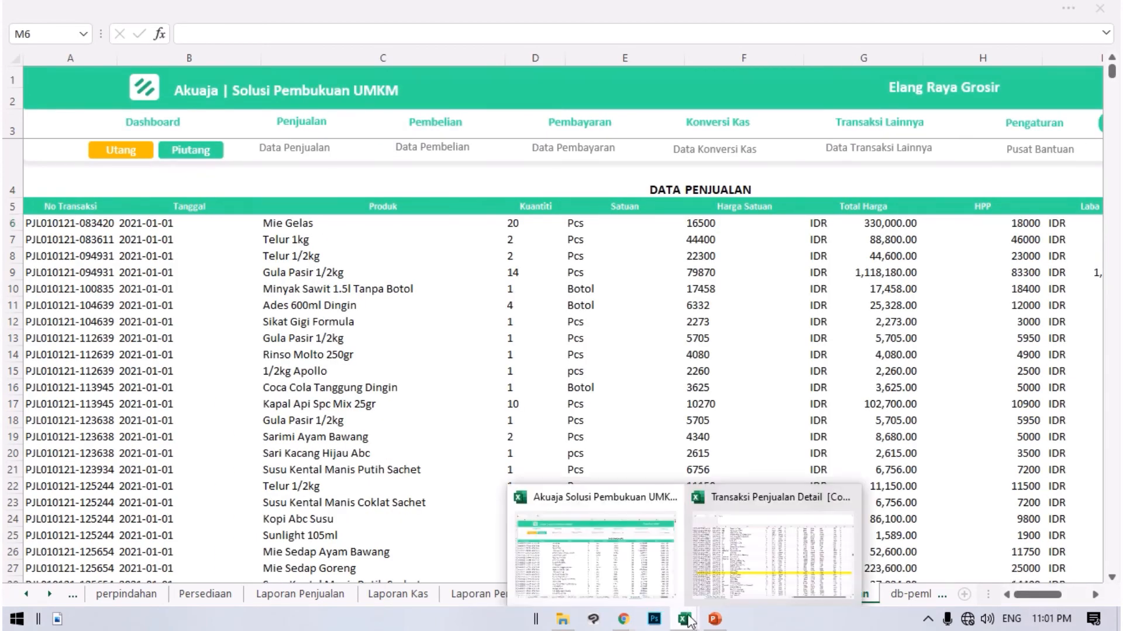
pyautogui.click(564, 620)
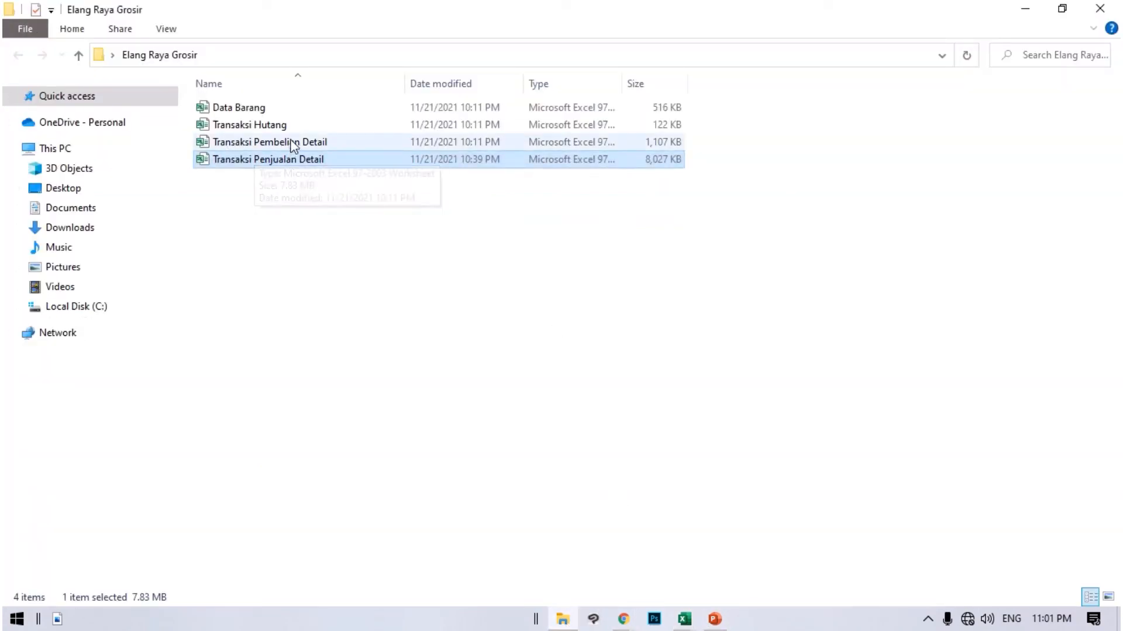
pyautogui.moveTo(690, 625)
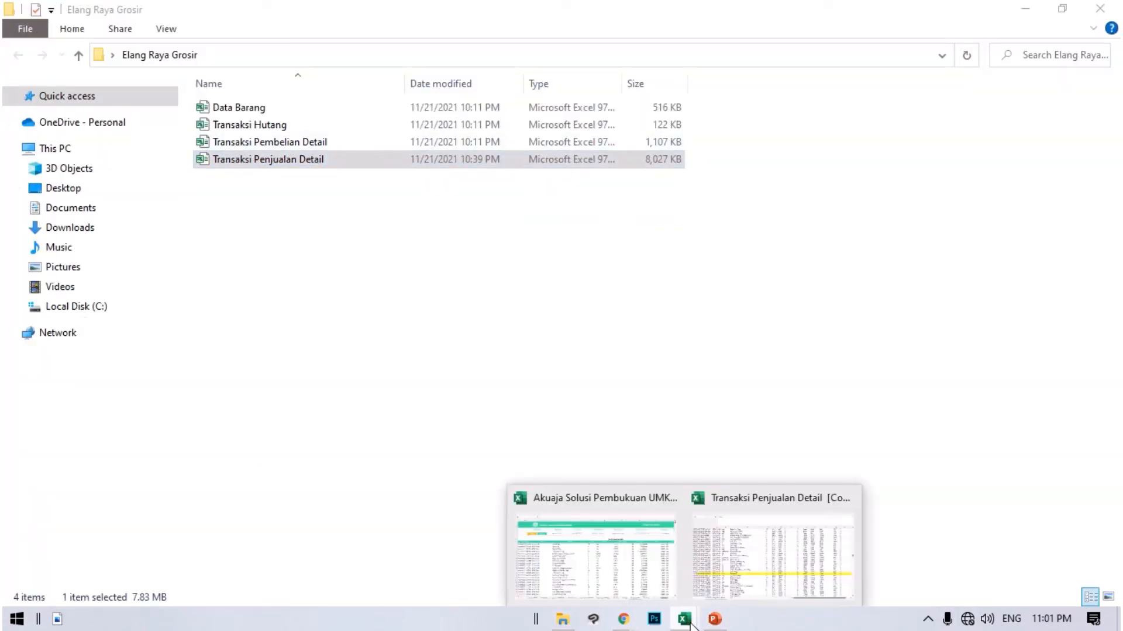
pyautogui.click(644, 573)
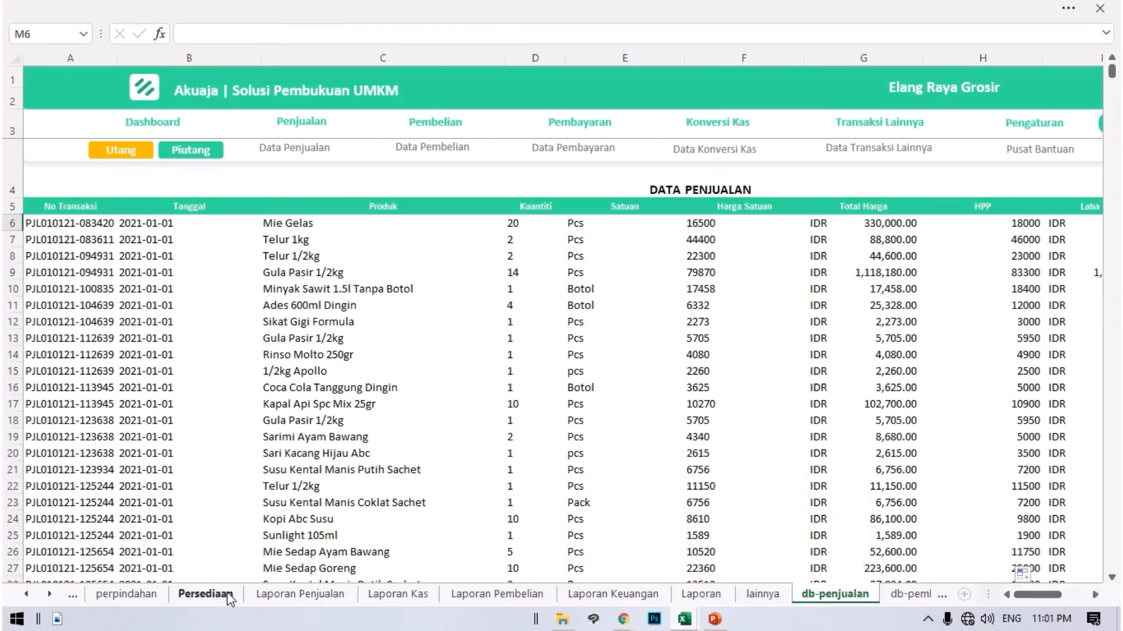
# Open the Laporan Penjualan sheet to view the product sales report.
pyautogui.click(228, 595)
pyautogui.click(127, 595)
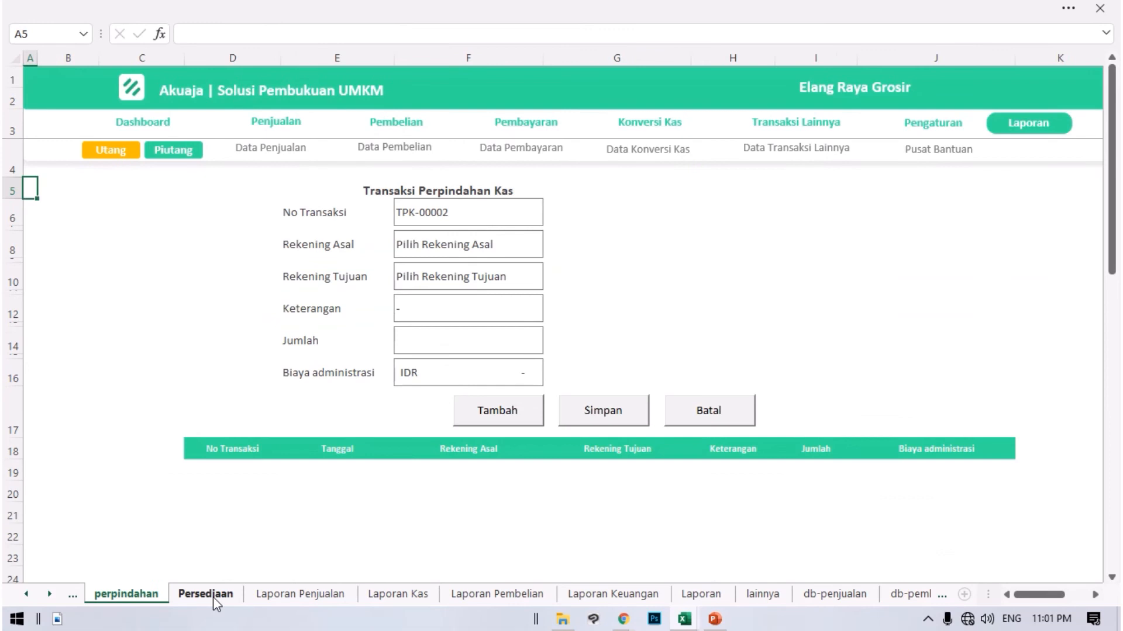
pyautogui.click(338, 602)
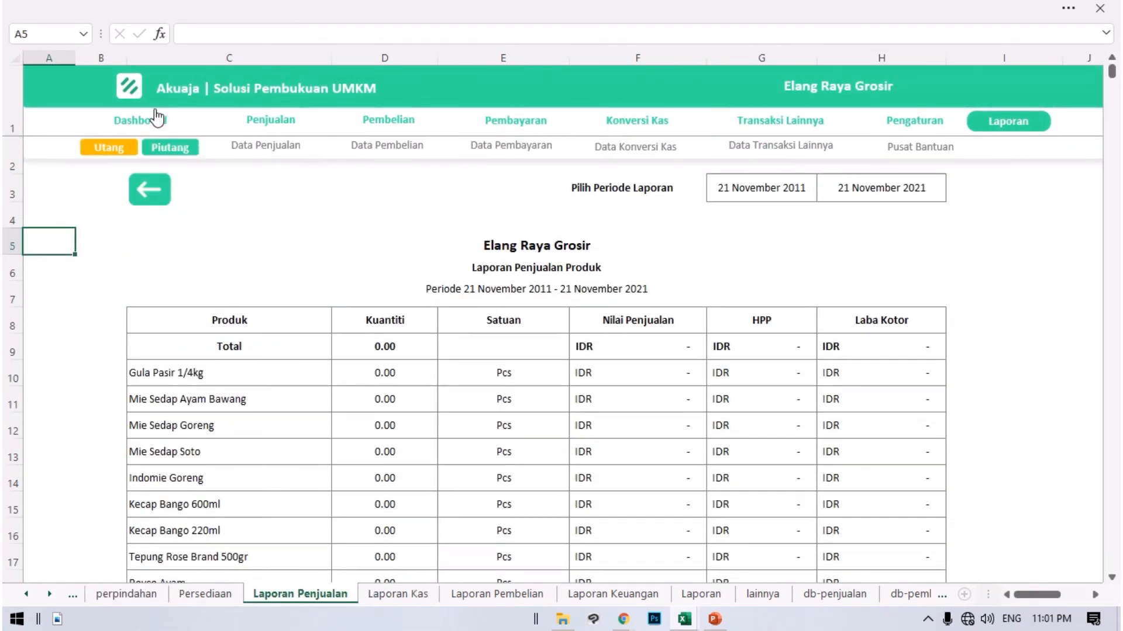
# Open the Dashboard and look over its sales trend charts and financial summary cards.
pyautogui.click(157, 117)
pyautogui.scroll(-7, 823, 495)
pyautogui.scroll(5, 906, 302)
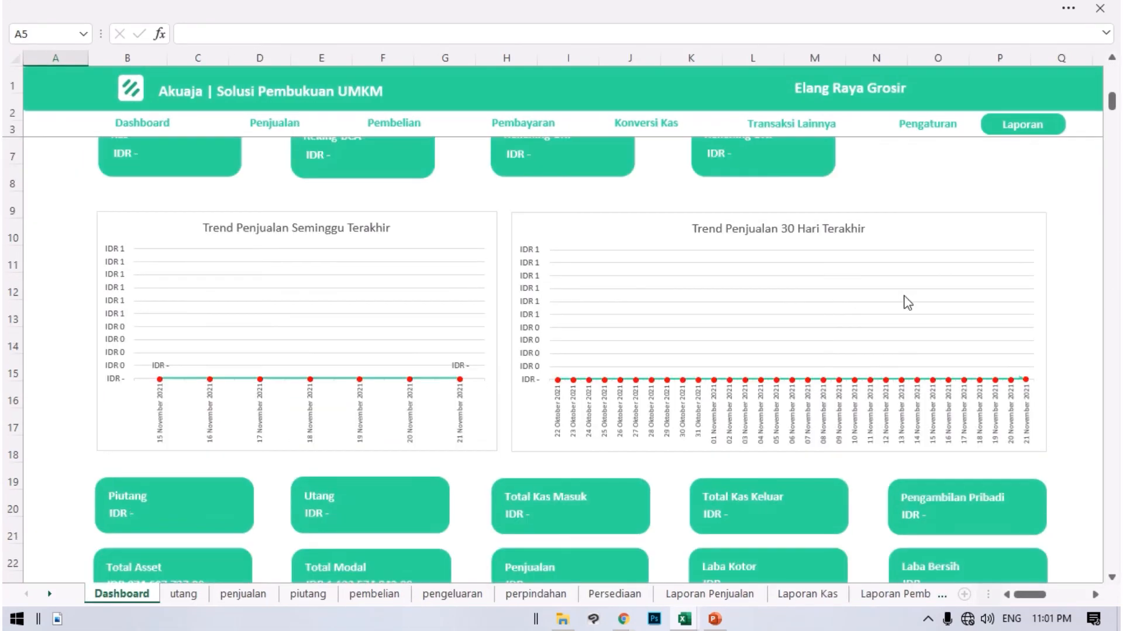
pyautogui.scroll(2, 935, 234)
# Open the Laporan Keuangan report and examine the Laporan Laba Rugi from Pendapatan through Laba/(Rugi) Bersih.
pyautogui.click(1021, 126)
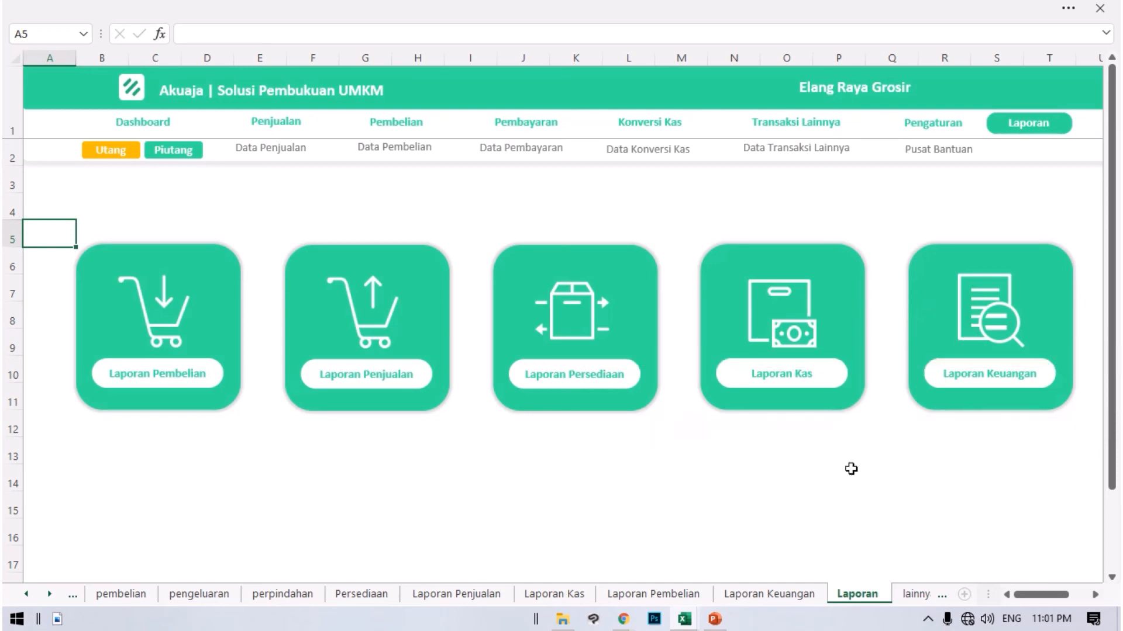
pyautogui.click(991, 310)
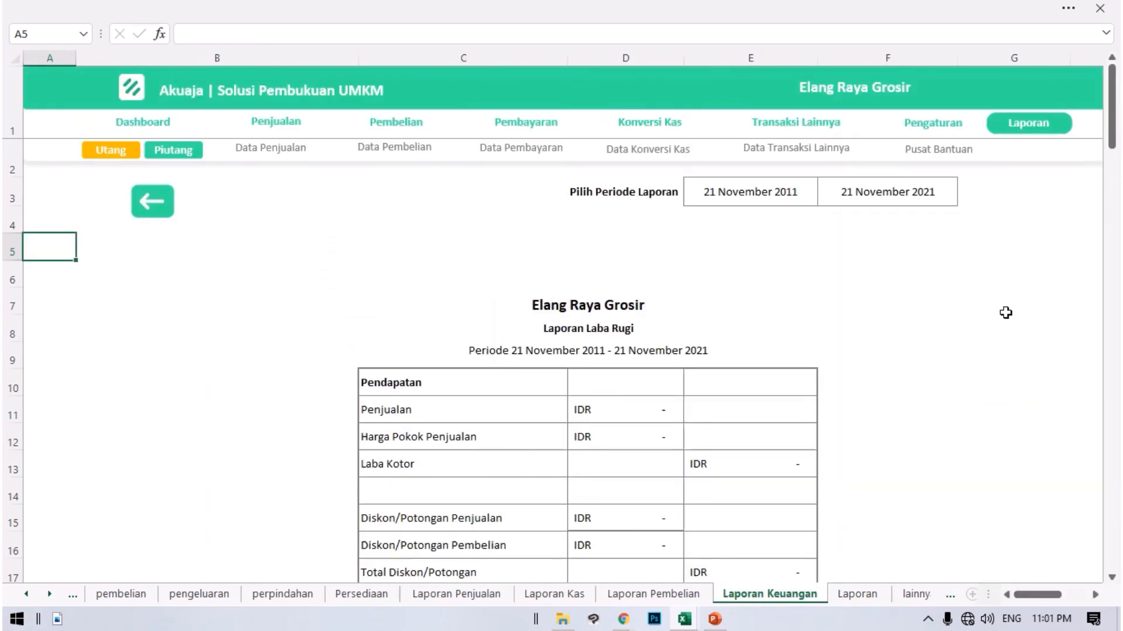
pyautogui.scroll(-2, 571, 289)
pyautogui.scroll(-3, 634, 255)
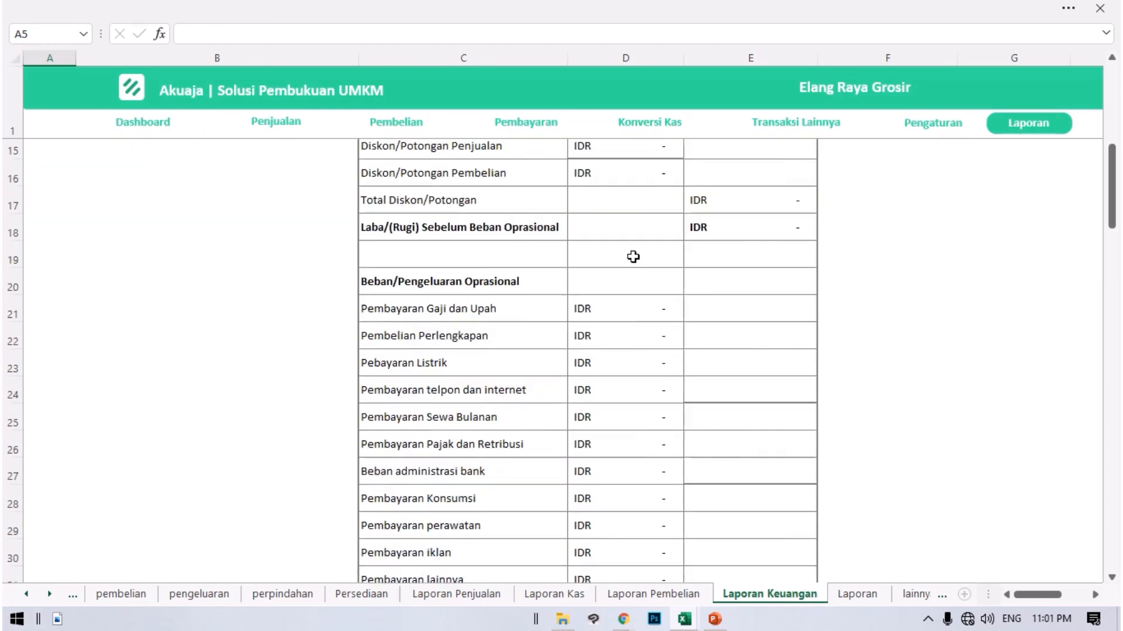
pyautogui.scroll(4, 634, 258)
pyautogui.scroll(-6, 635, 260)
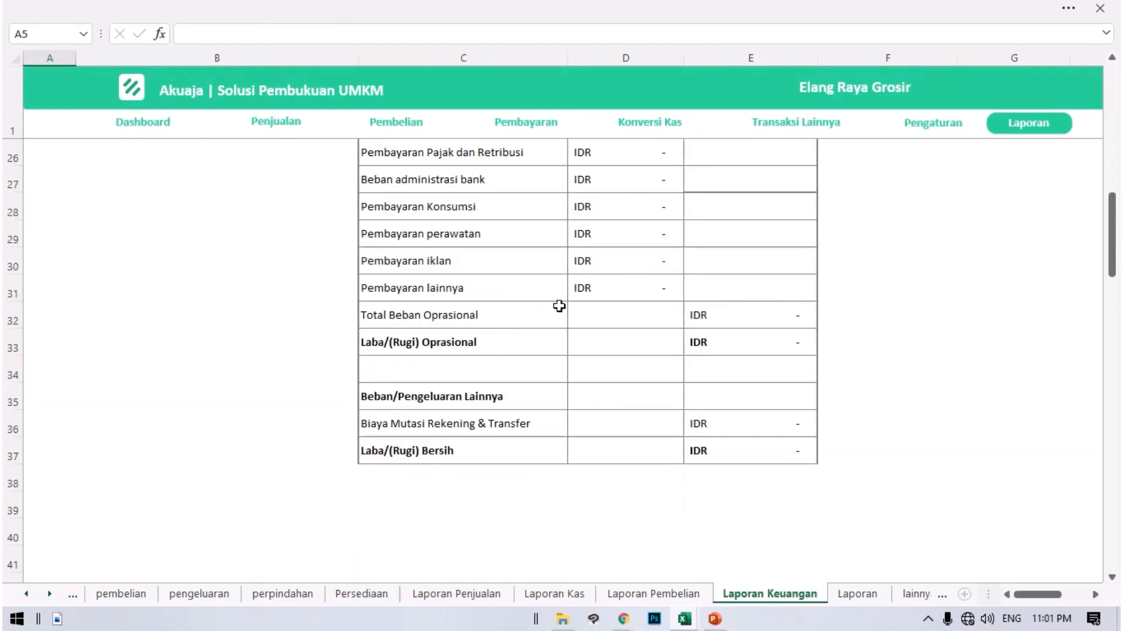
# Look over the Laporan Perubahan Modal and the Asset and Kewajiban + Modal sections of Laporan Keuangan.
pyautogui.scroll(-5, 541, 291)
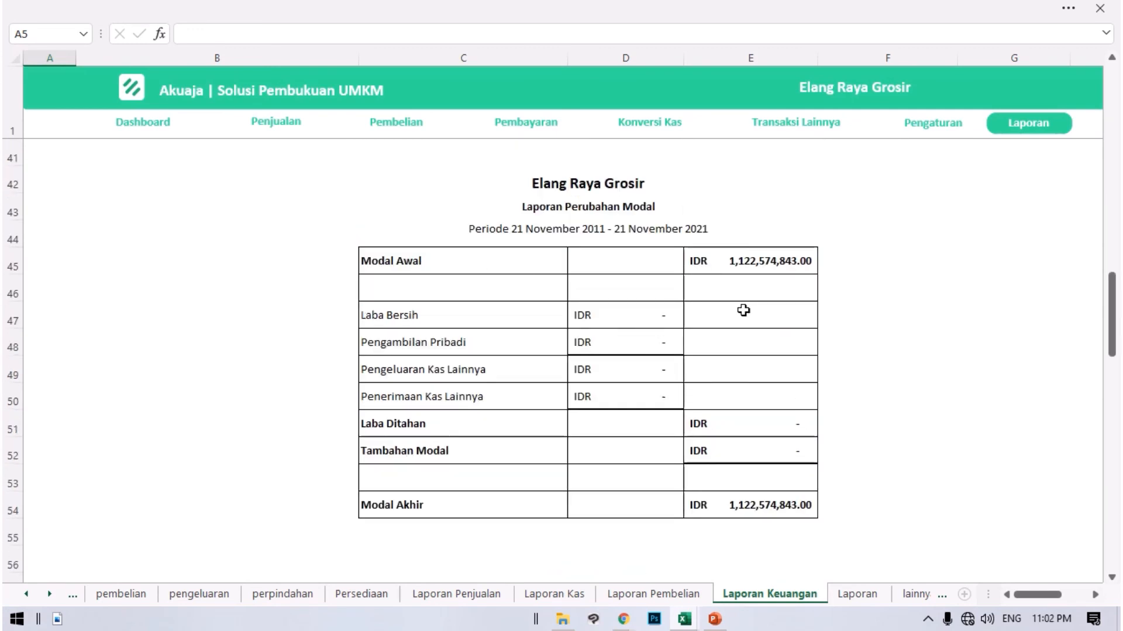
pyautogui.scroll(-7, 581, 228)
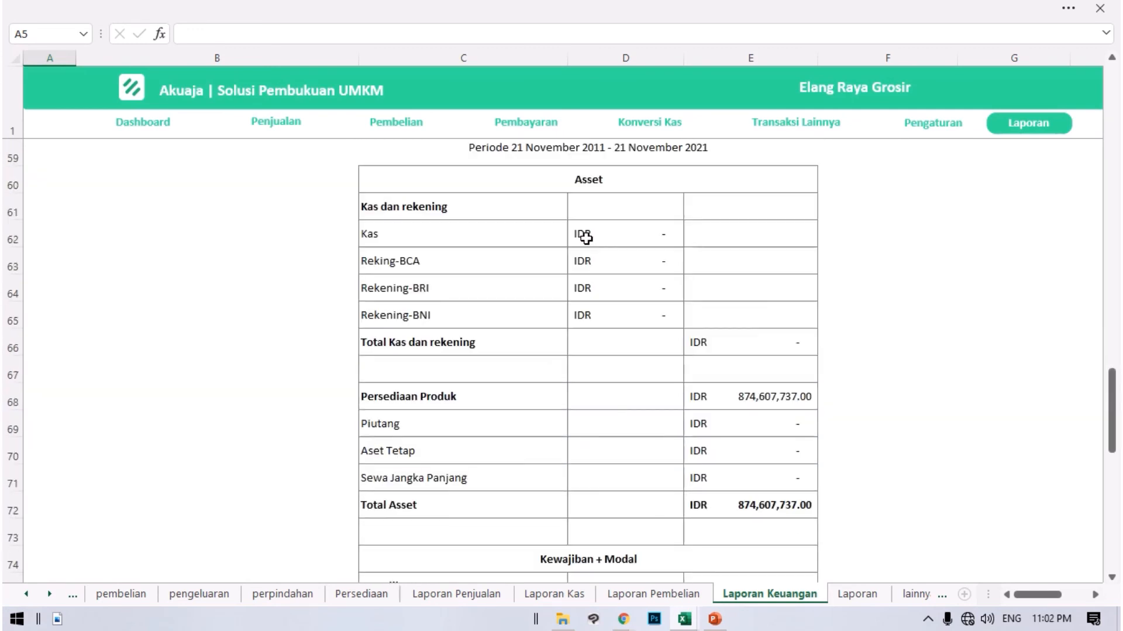
pyautogui.scroll(-2, 763, 266)
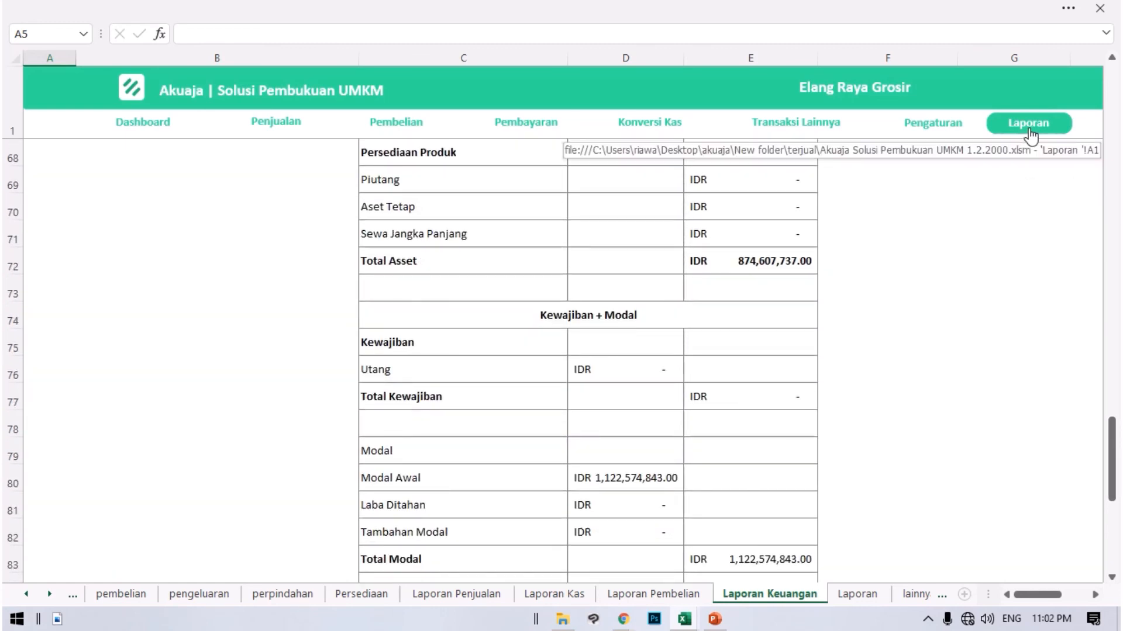
# View the general and product settings in Pengaturan, and return to the Dashboard.
pyautogui.click(1028, 134)
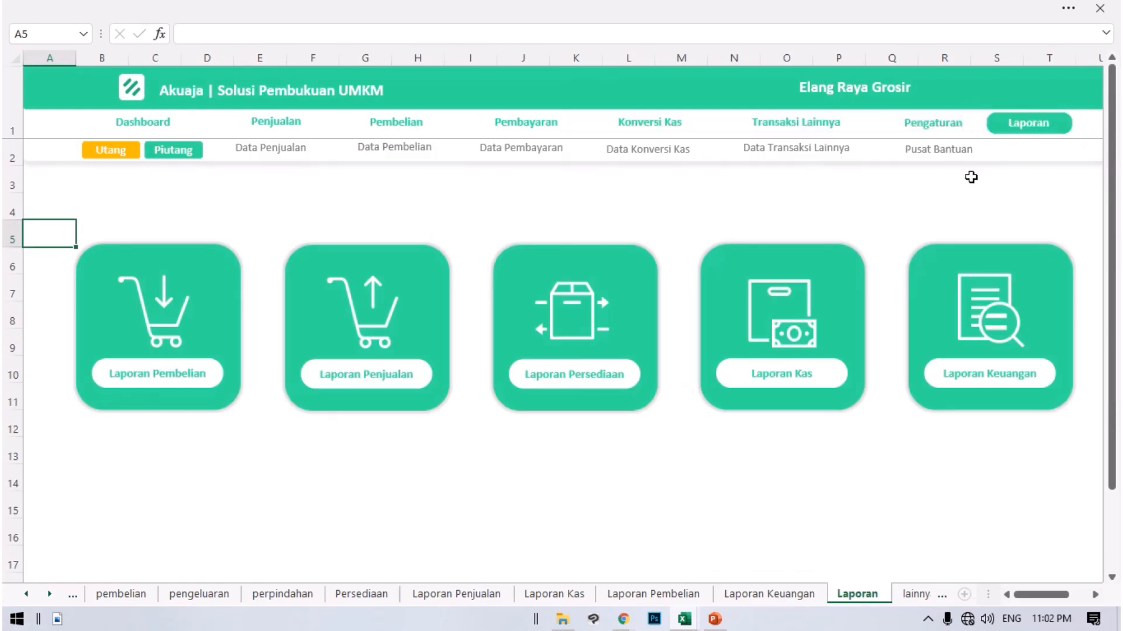
pyautogui.click(930, 130)
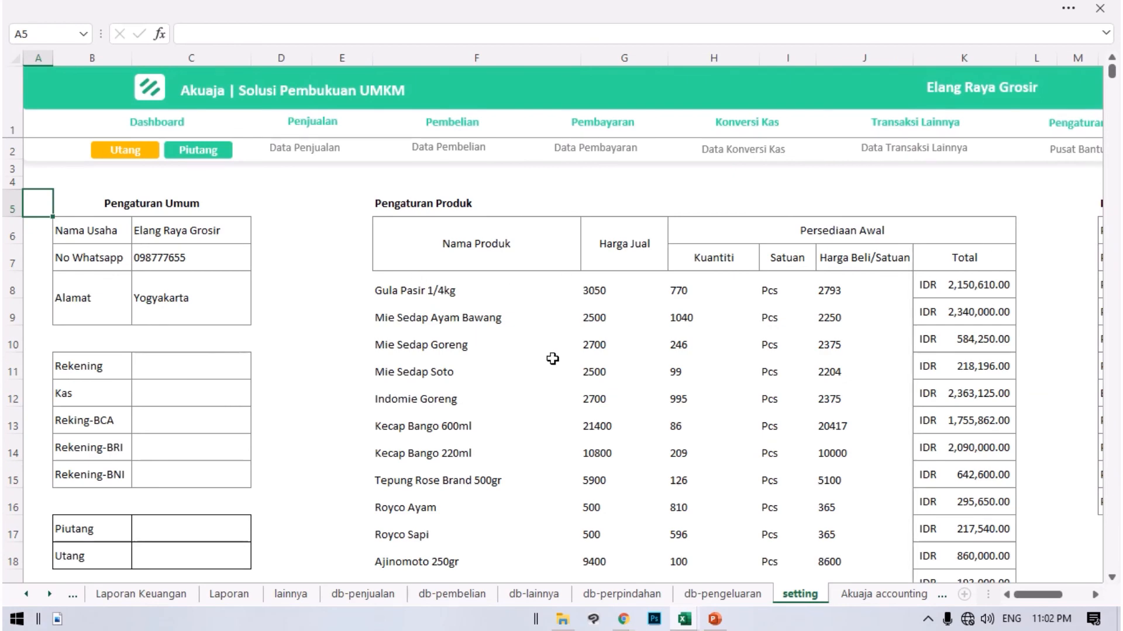
pyautogui.click(175, 123)
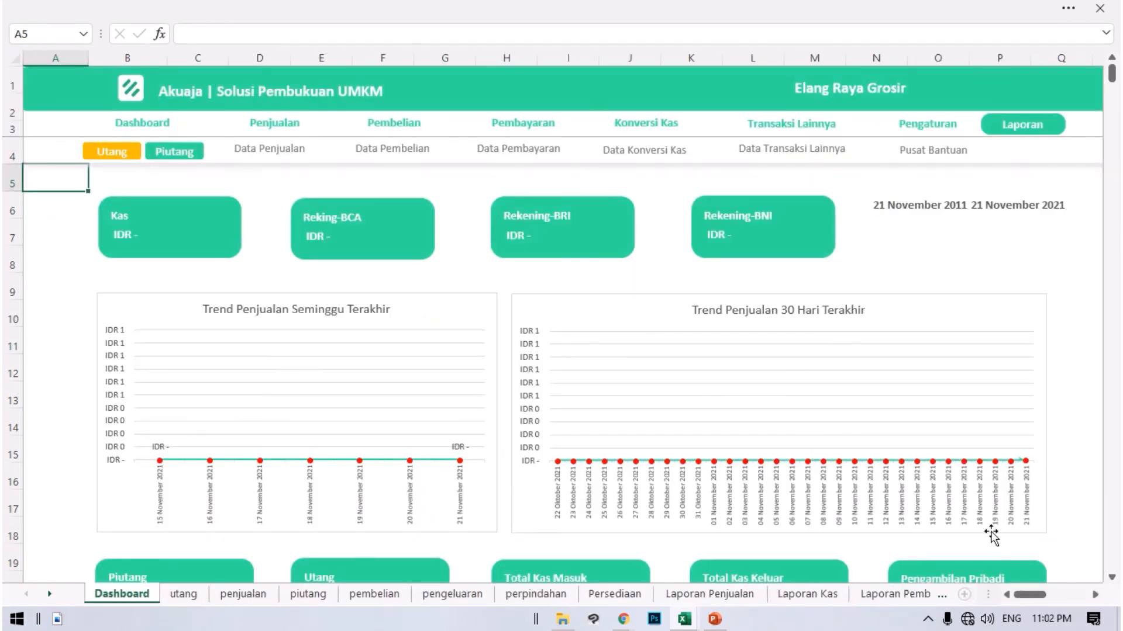